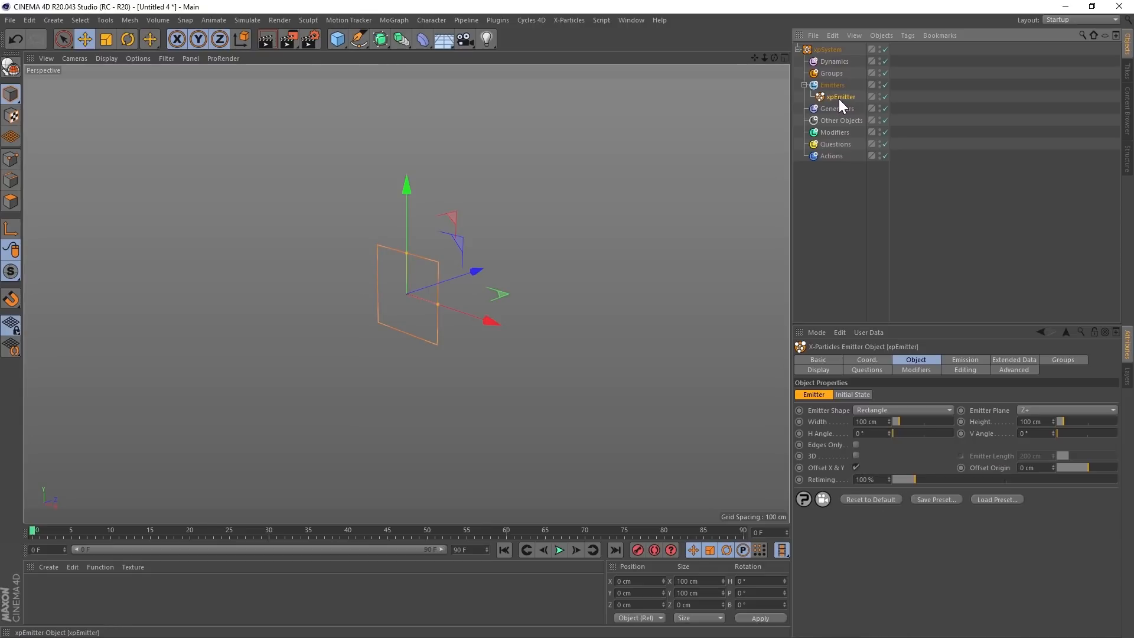
- Delete the xpEmitter from the xpSystem and add a Plane primitive, displayed in the viewport with its polygon lines
key(Delete)
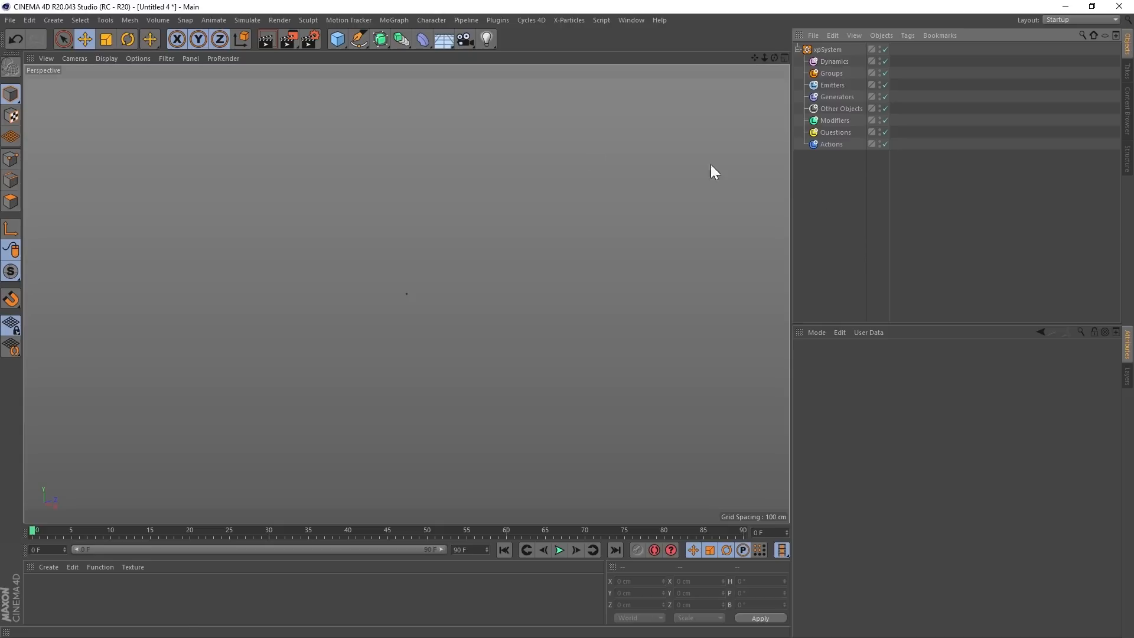
click(334, 40)
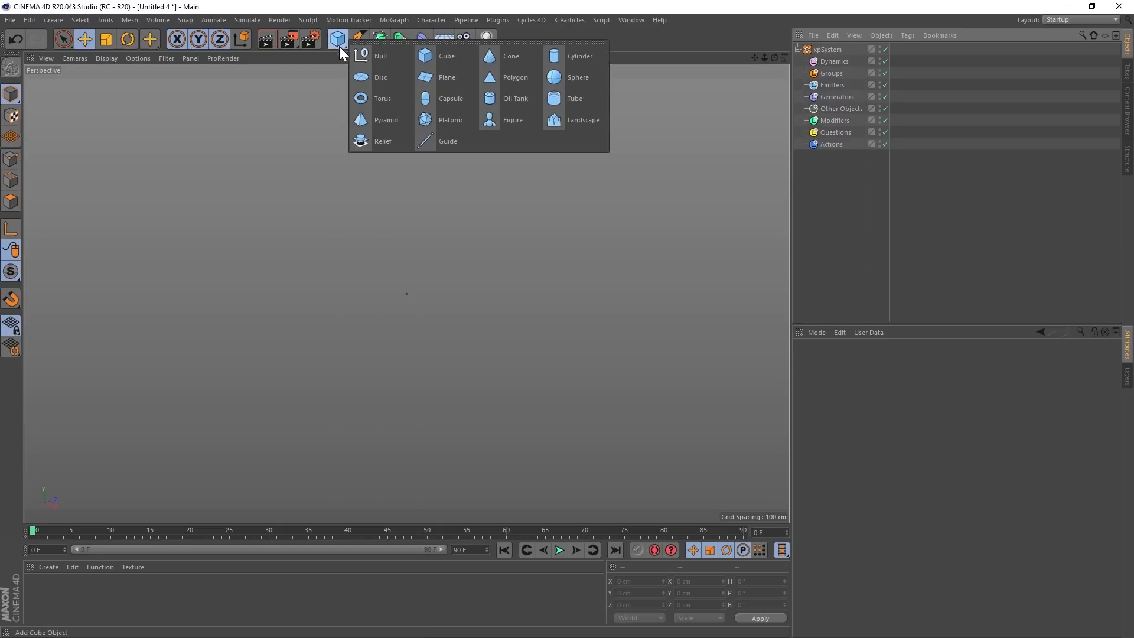
click(452, 78)
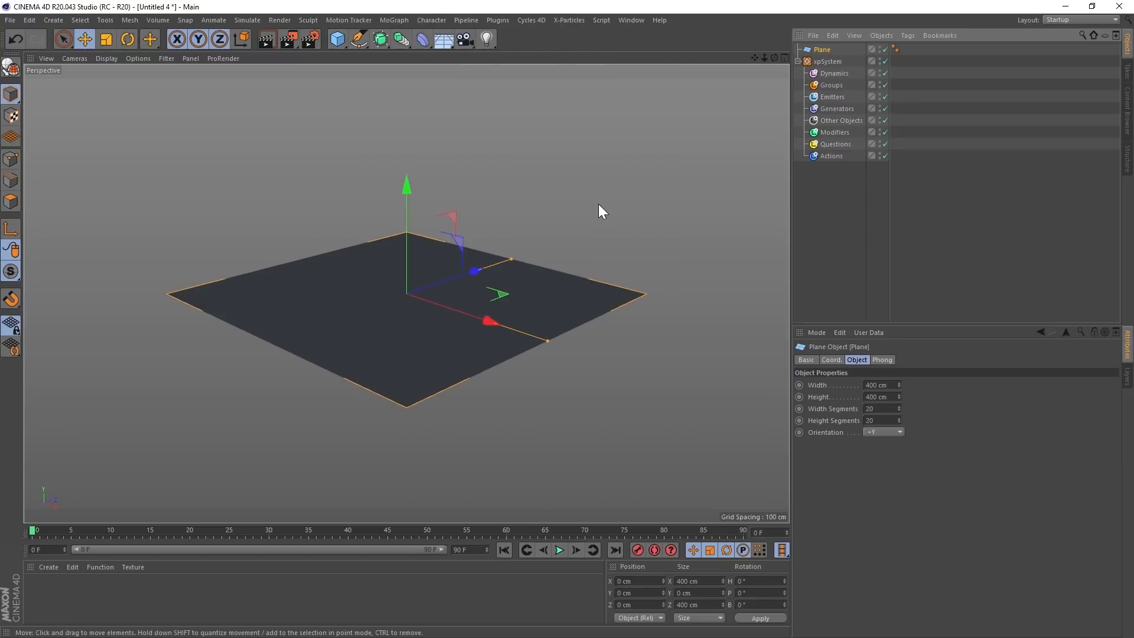
key(n)
key(b)
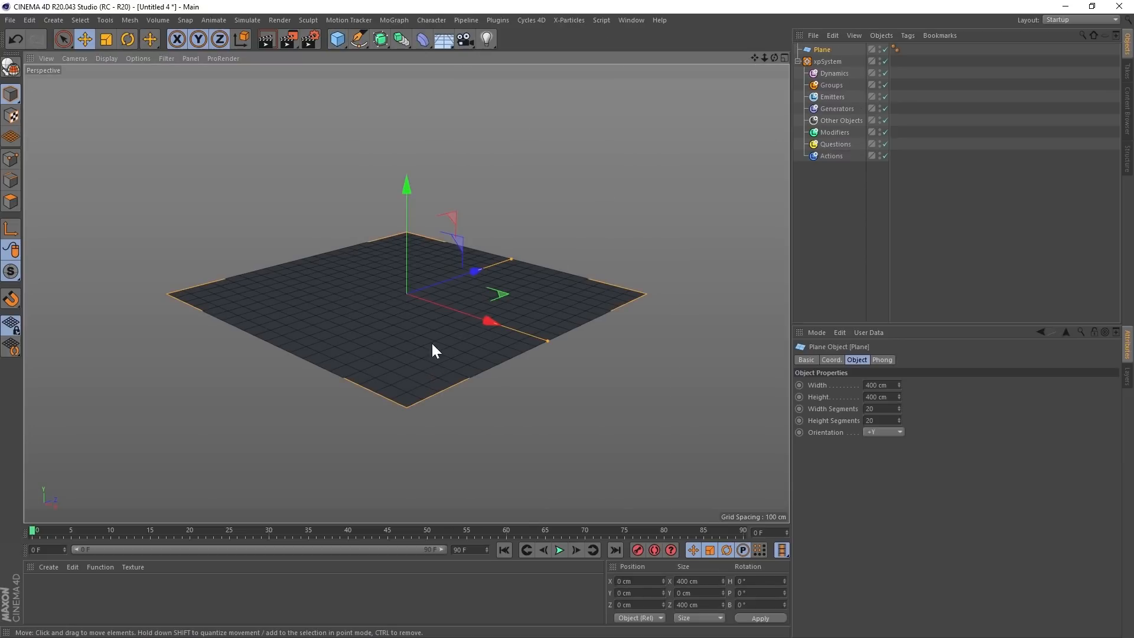
alt+drag(433, 344, 459, 392)
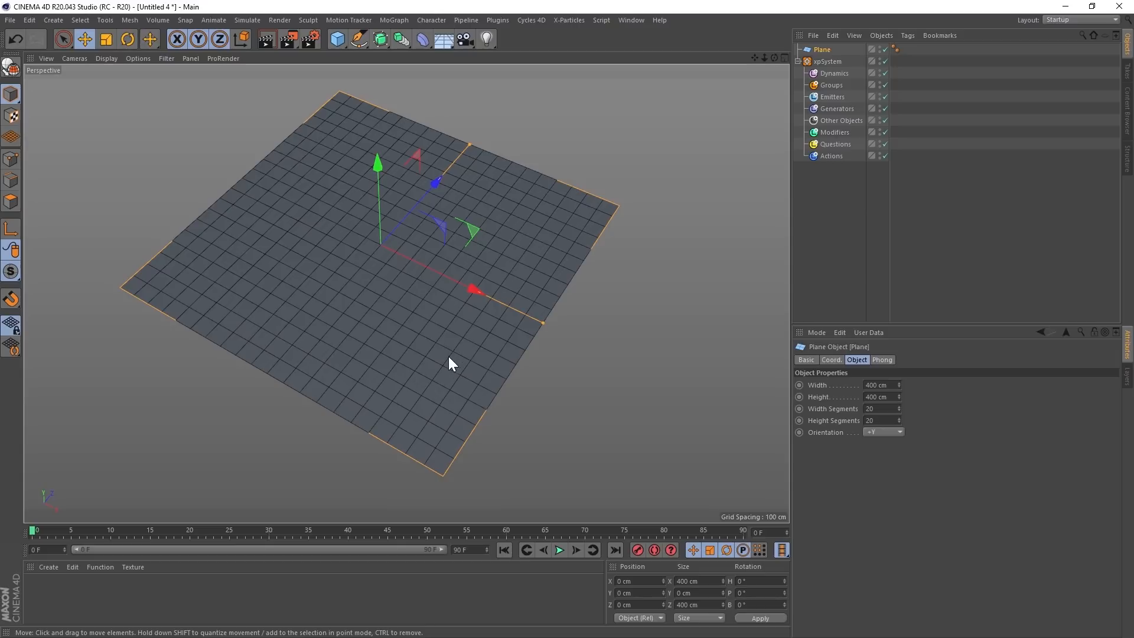
alt+drag(443, 360, 472, 318)
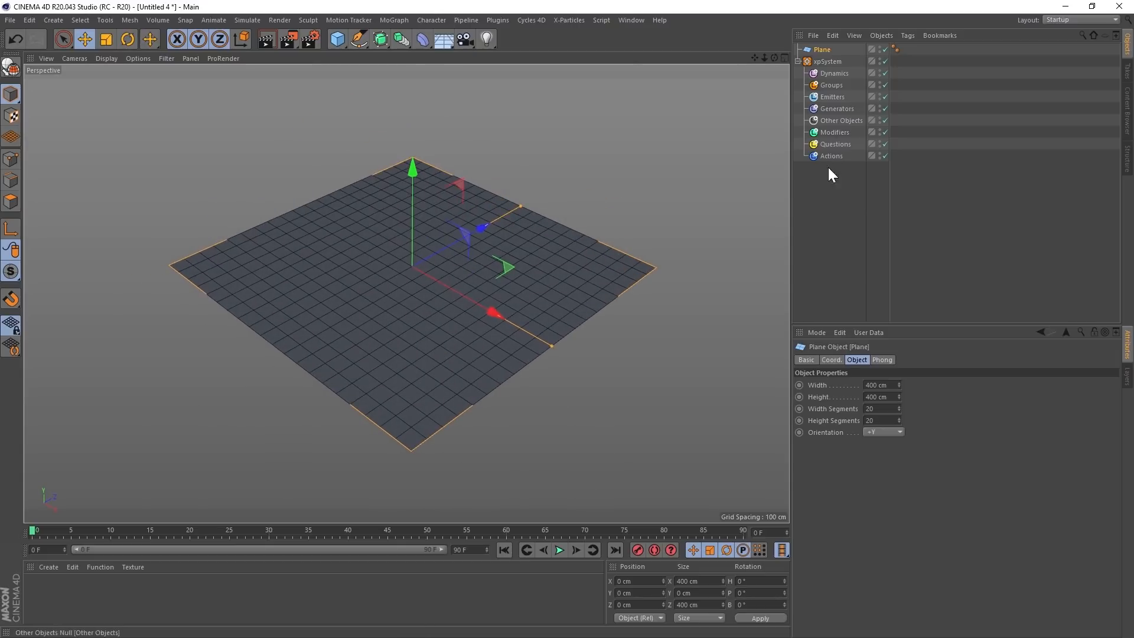
- Create cloth from the Plane using the Create Cloth option of the xpSystem's Dynamics folder, with the Plane as Cloth Object
click(836, 120)
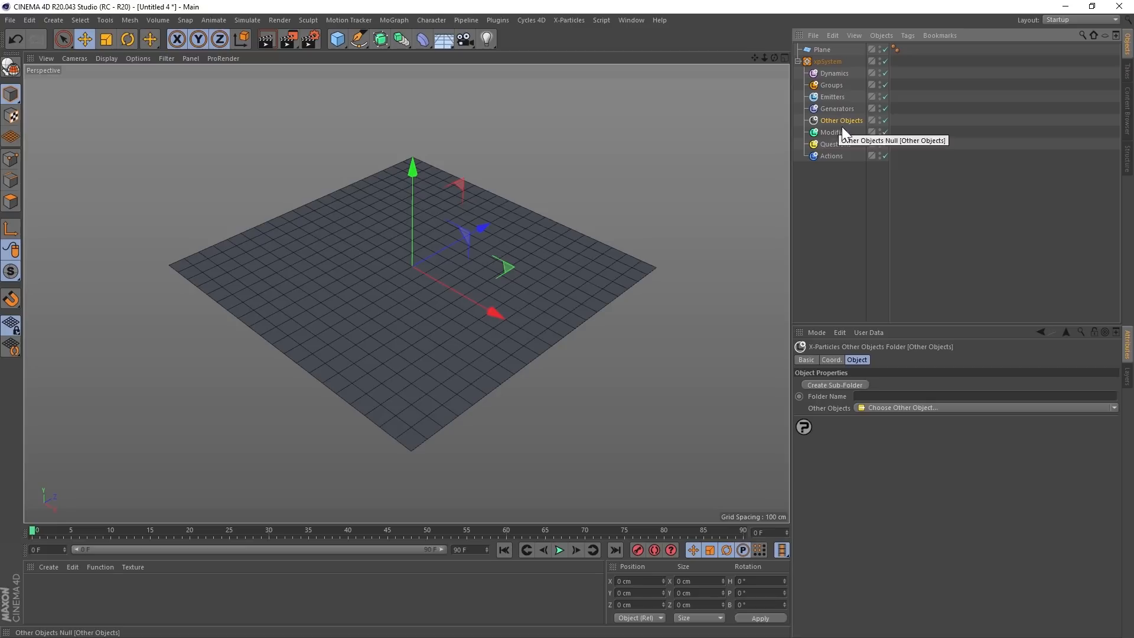
click(834, 73)
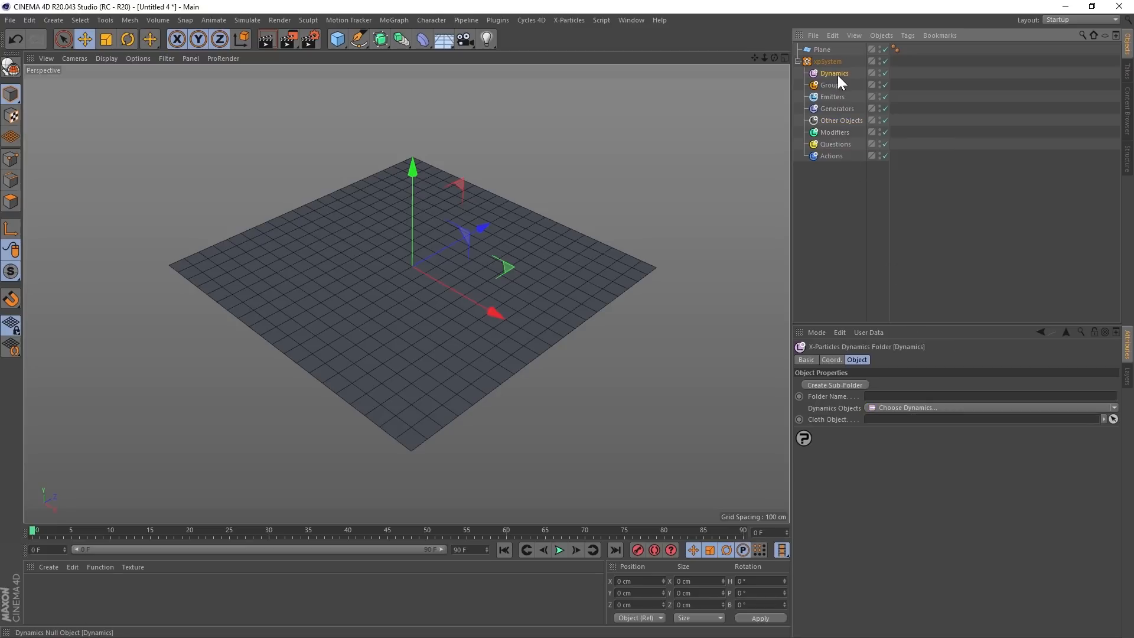
click(1114, 408)
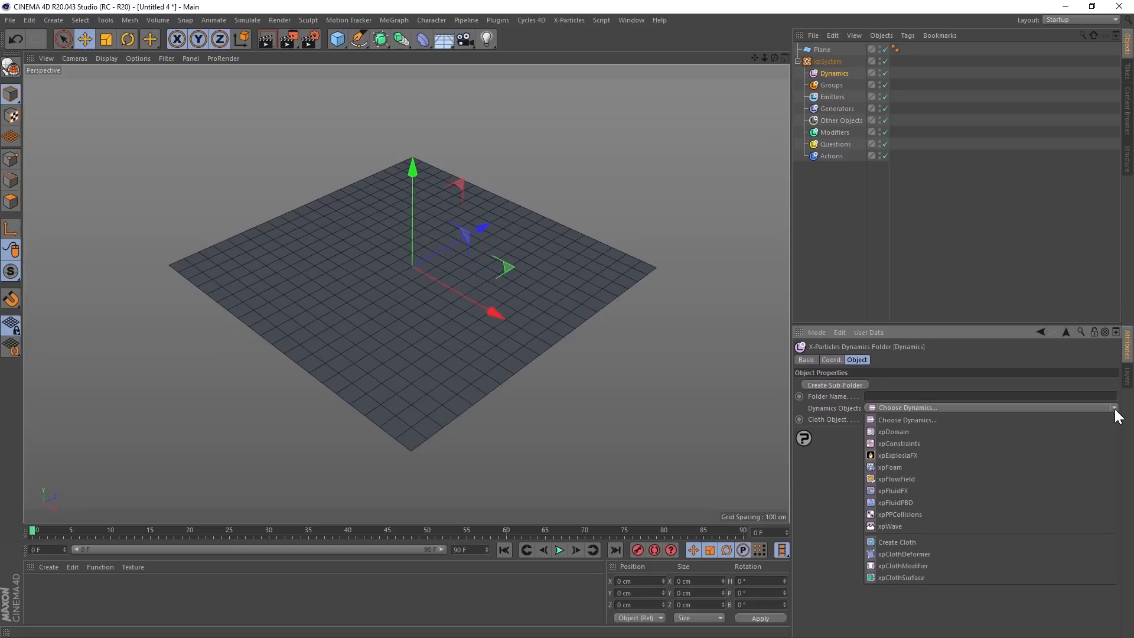
click(1022, 542)
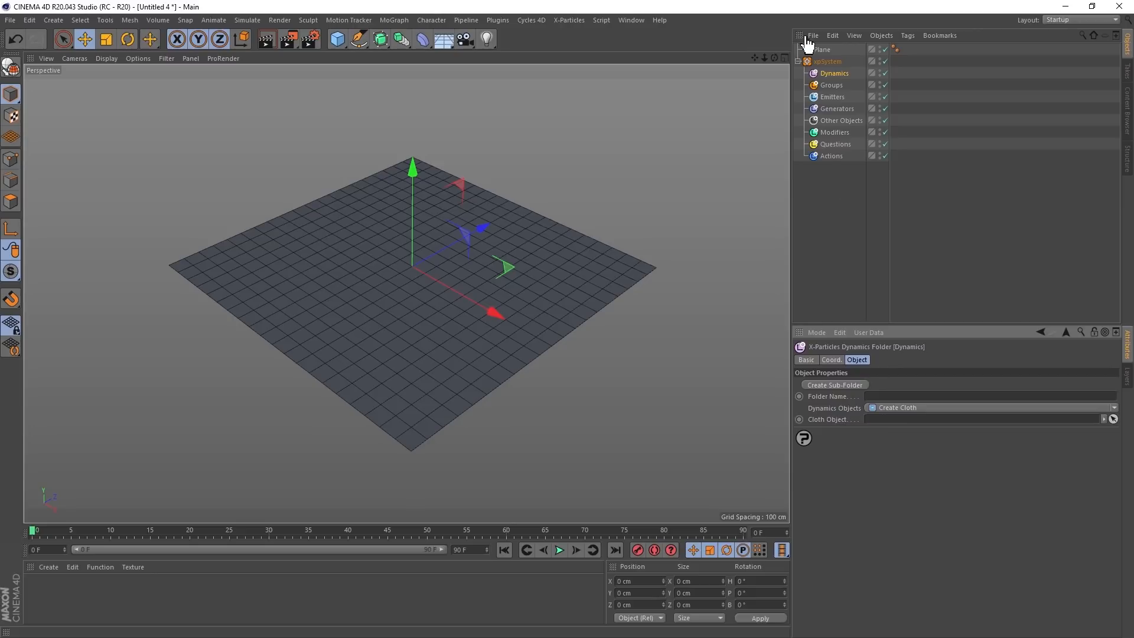
drag(821, 49, 913, 430)
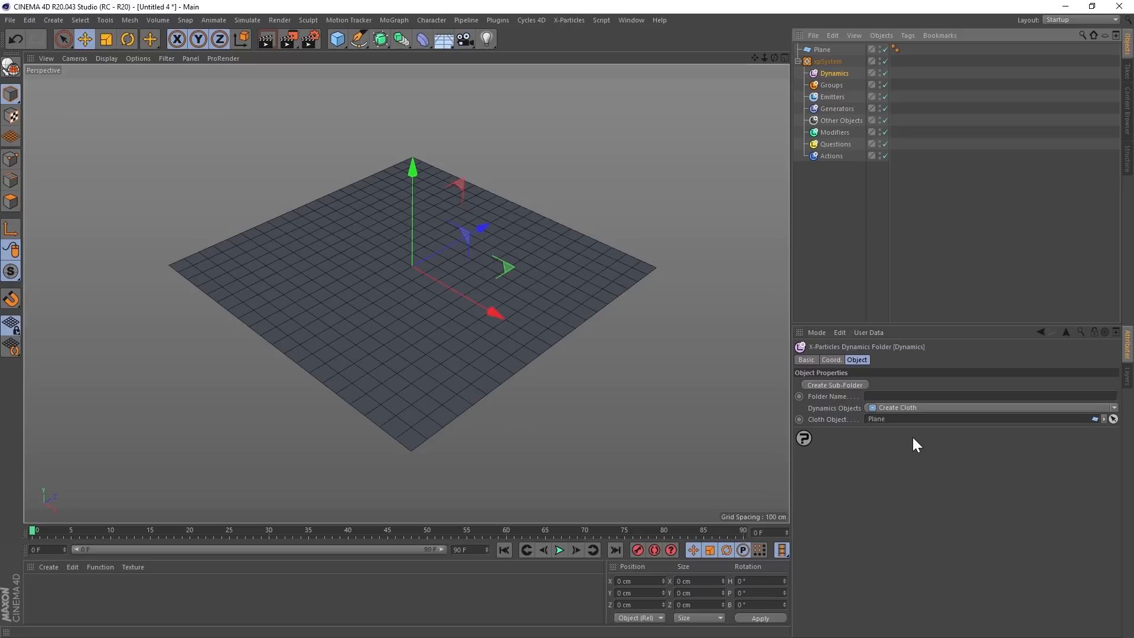
click(909, 408)
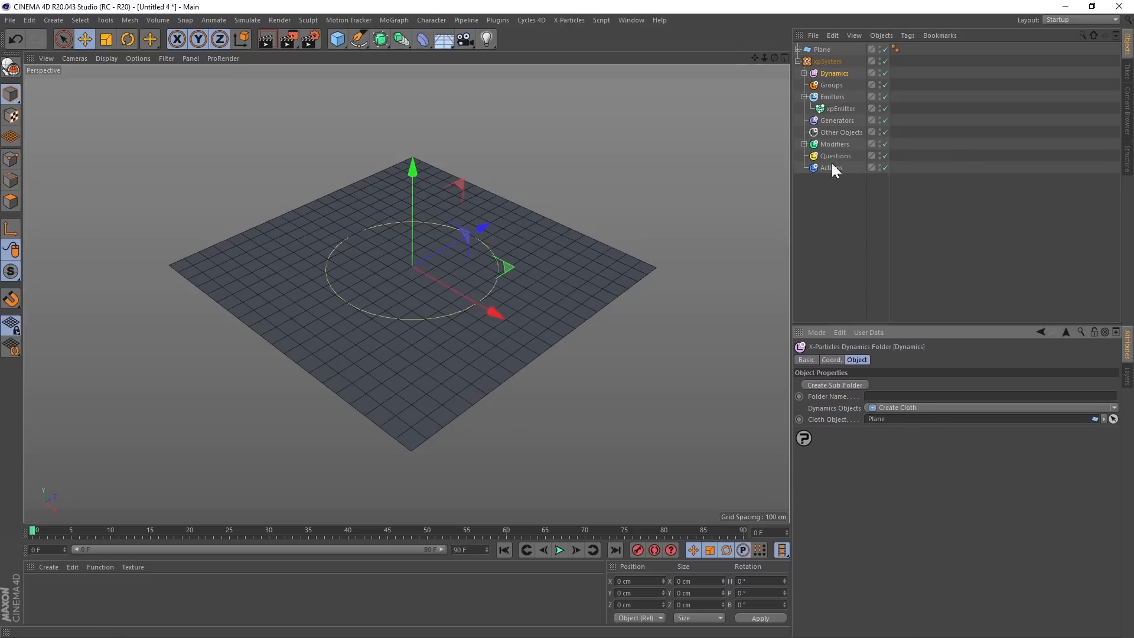
- Review the objects the cloth setup added under the Plane and in the Dynamics and Modifiers folders
click(798, 49)
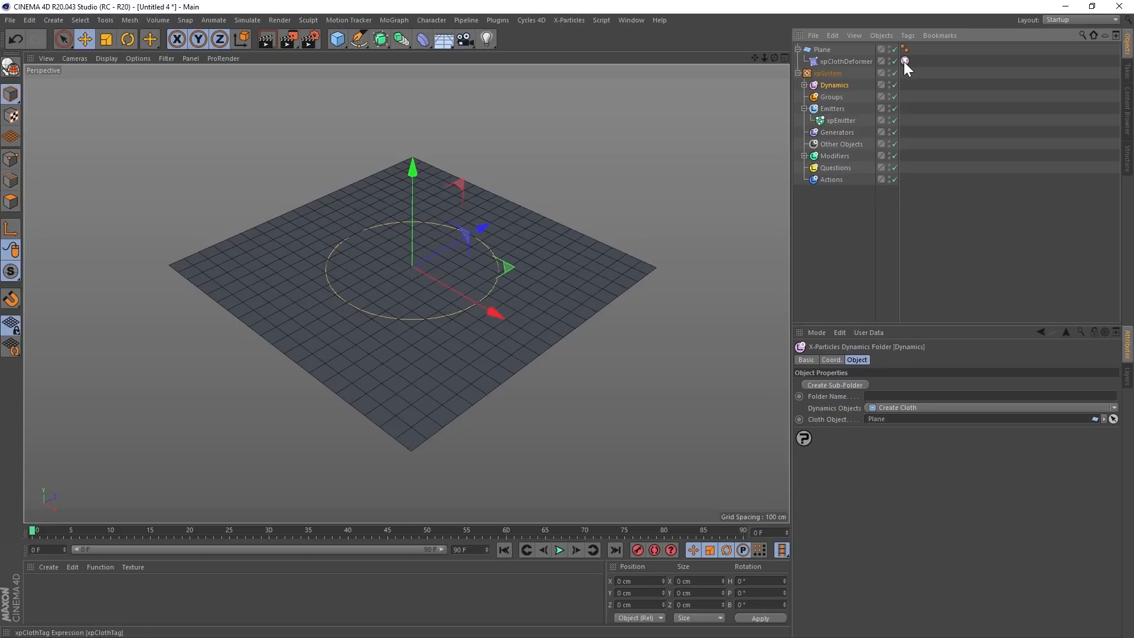
click(804, 85)
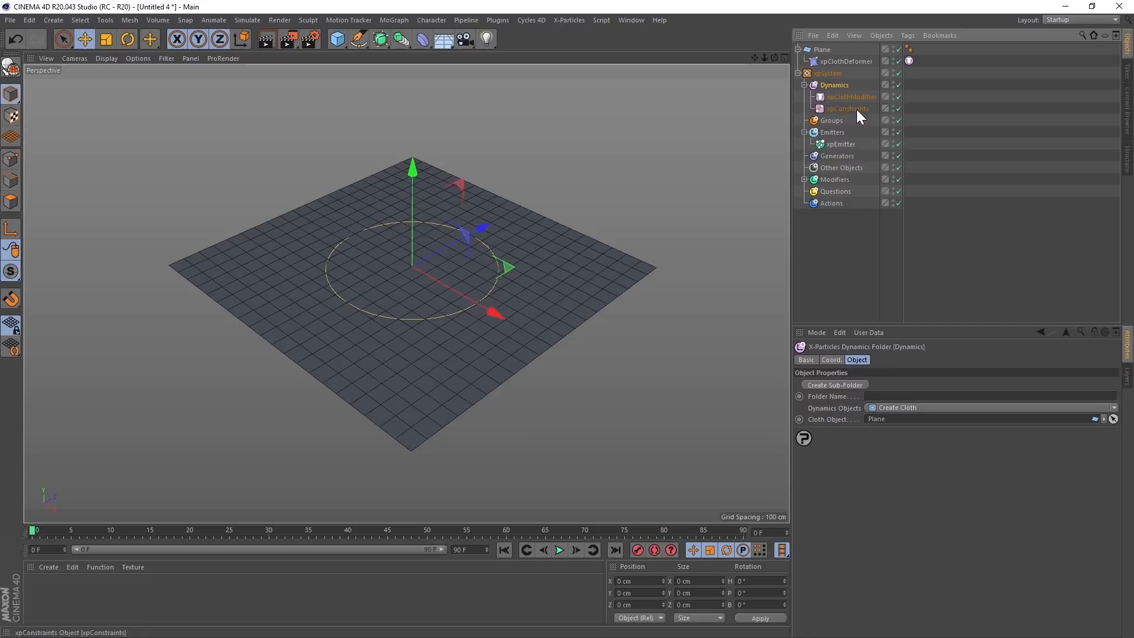
click(804, 85)
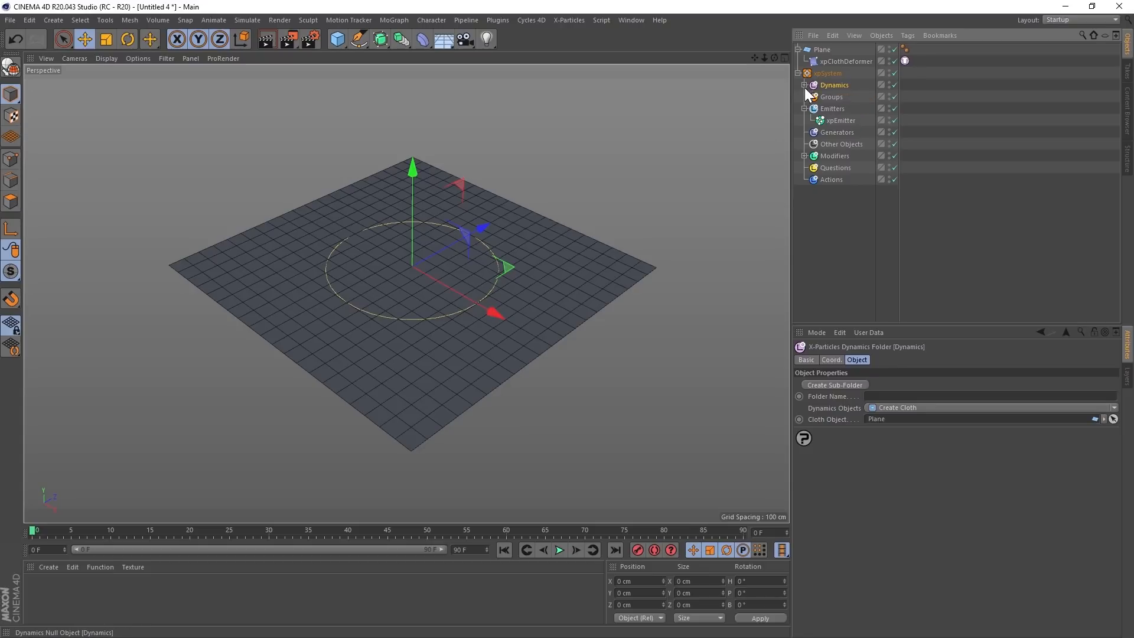
click(805, 156)
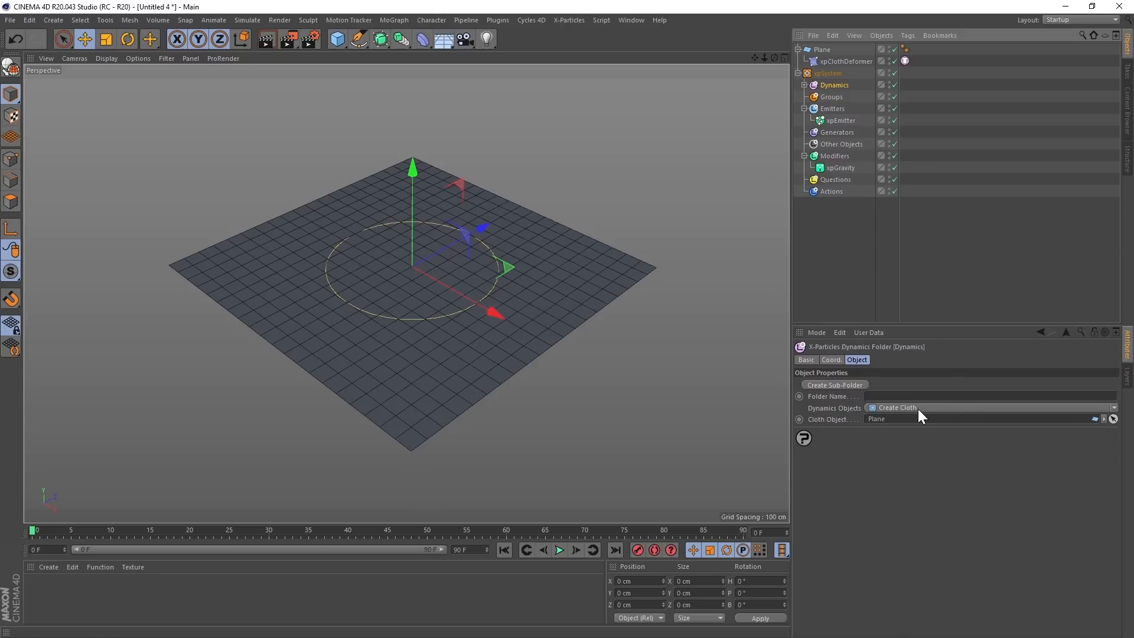
click(798, 73)
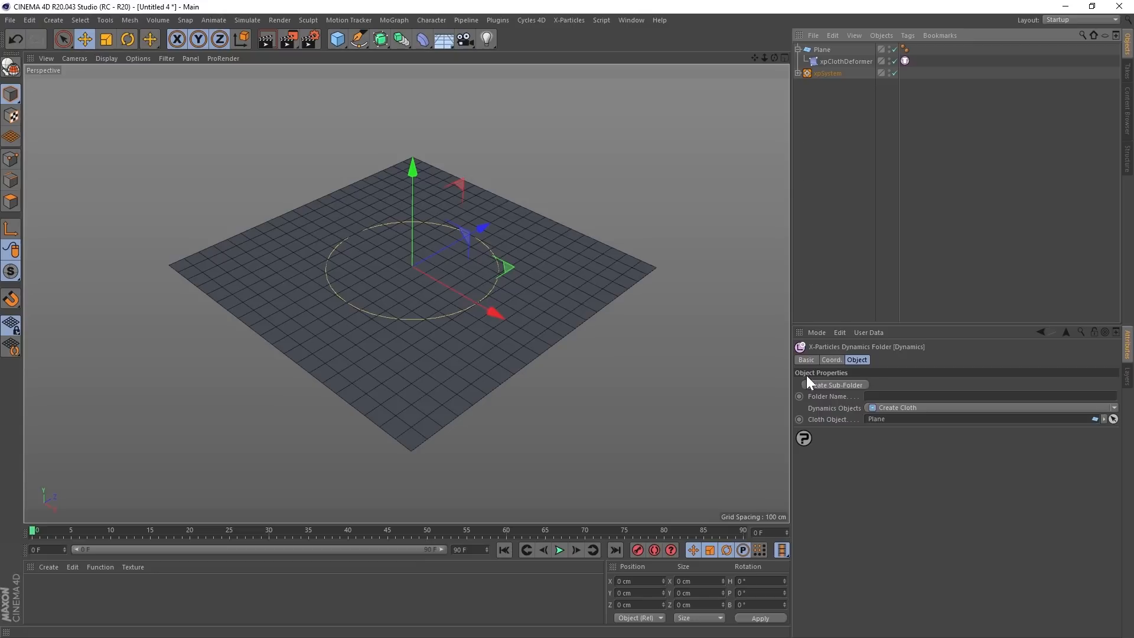
- Play the simulation and examine how the cloth moves relative to its origin
click(559, 550)
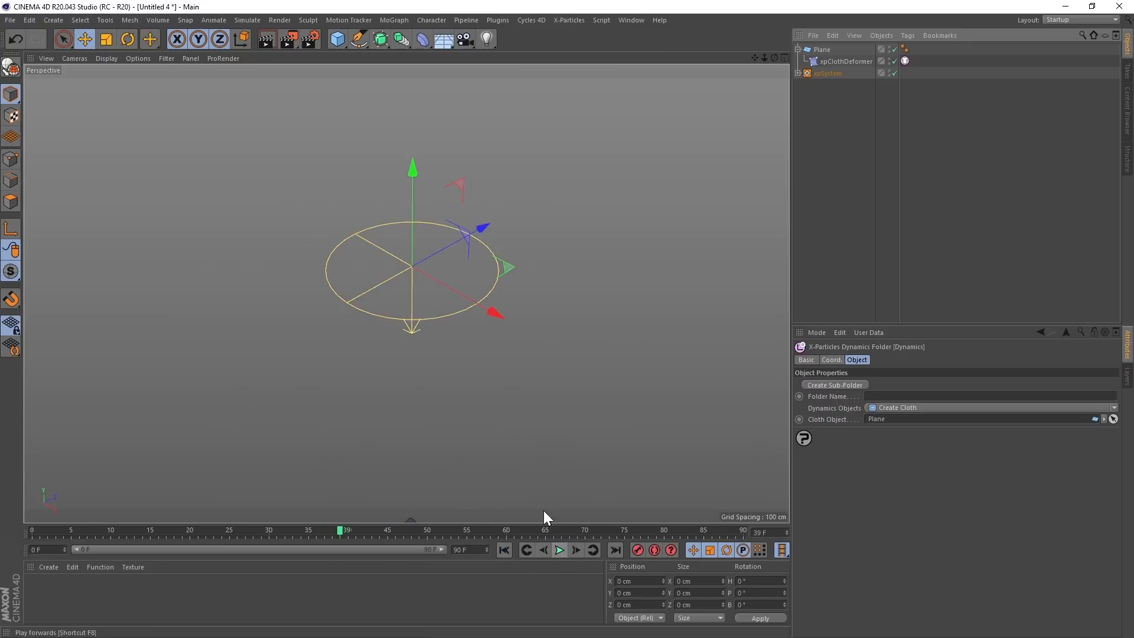
alt+middle_drag(523, 359, 516, 278)
alt+right_drag(518, 276, 243, 347)
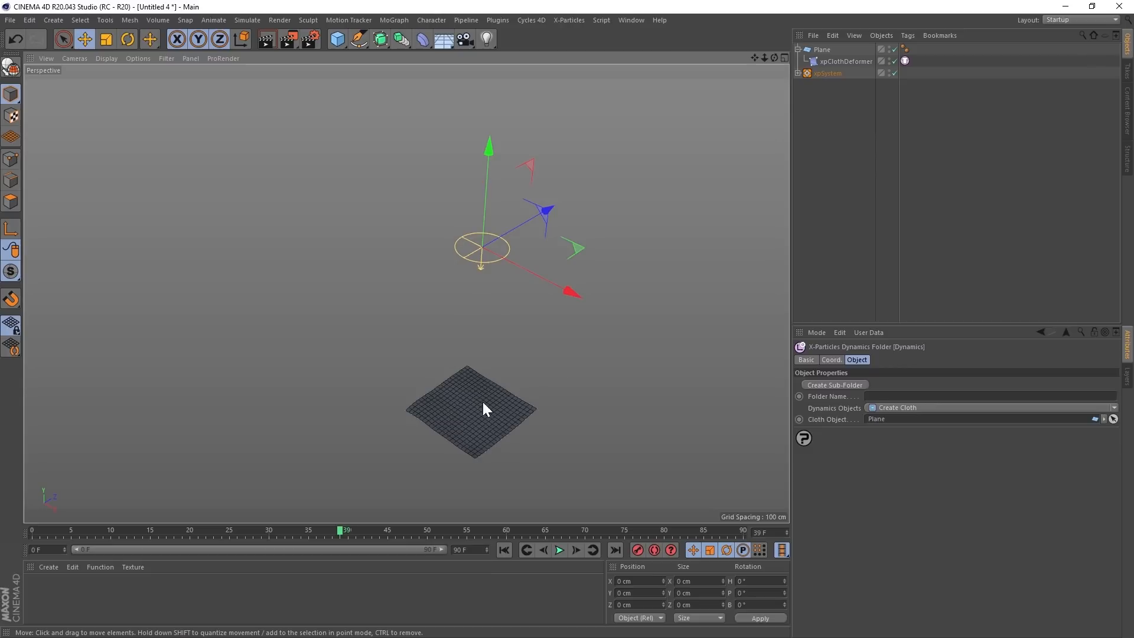
- Disable the xpGravity modifier and replay the simulation from the first frame
click(798, 73)
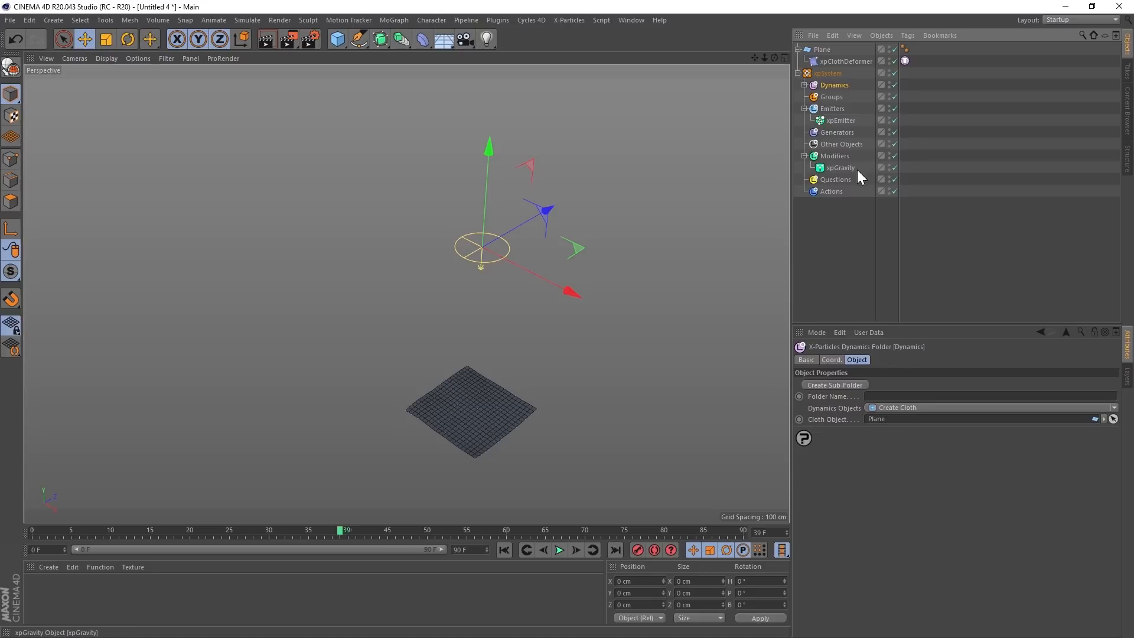
click(895, 168)
click(504, 550)
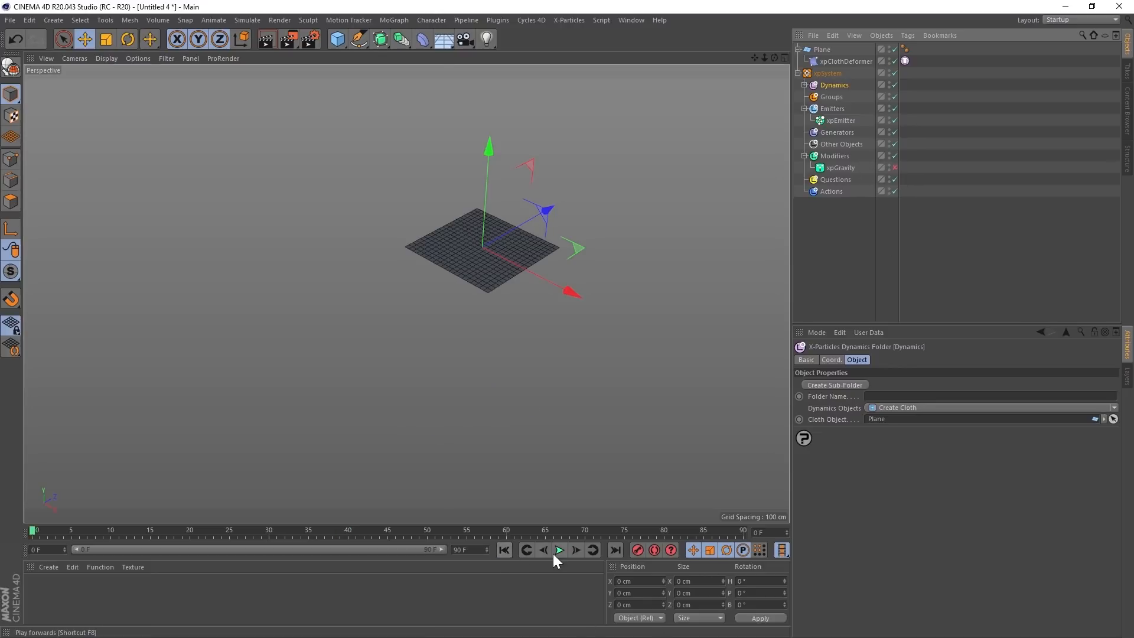
click(559, 550)
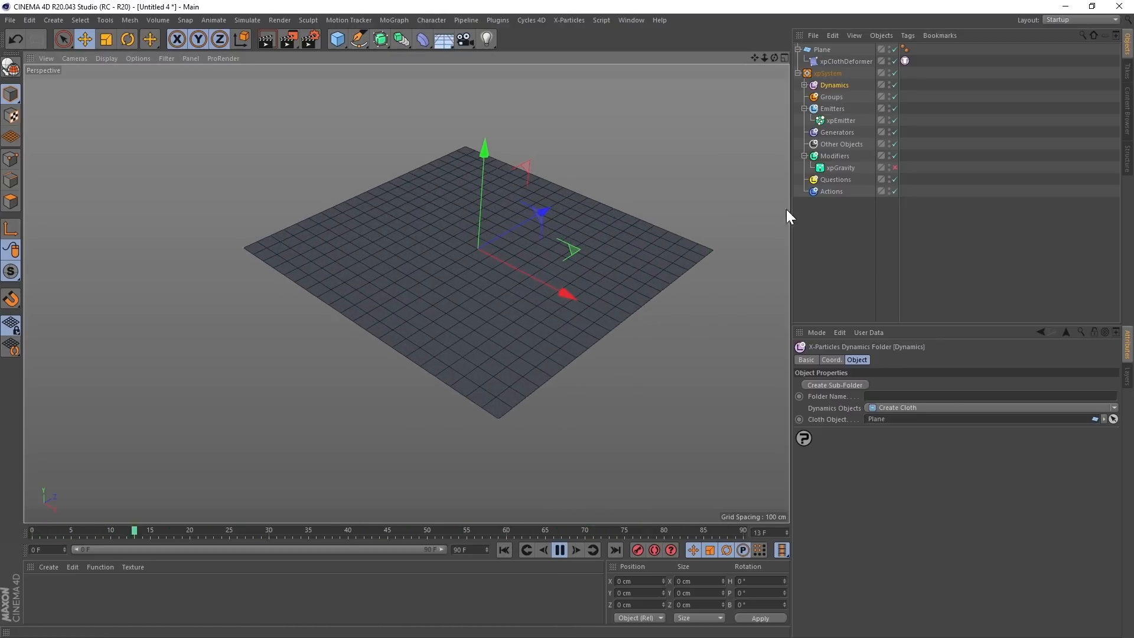
- Set the xpEmitter's Editor Display to Circle
click(839, 121)
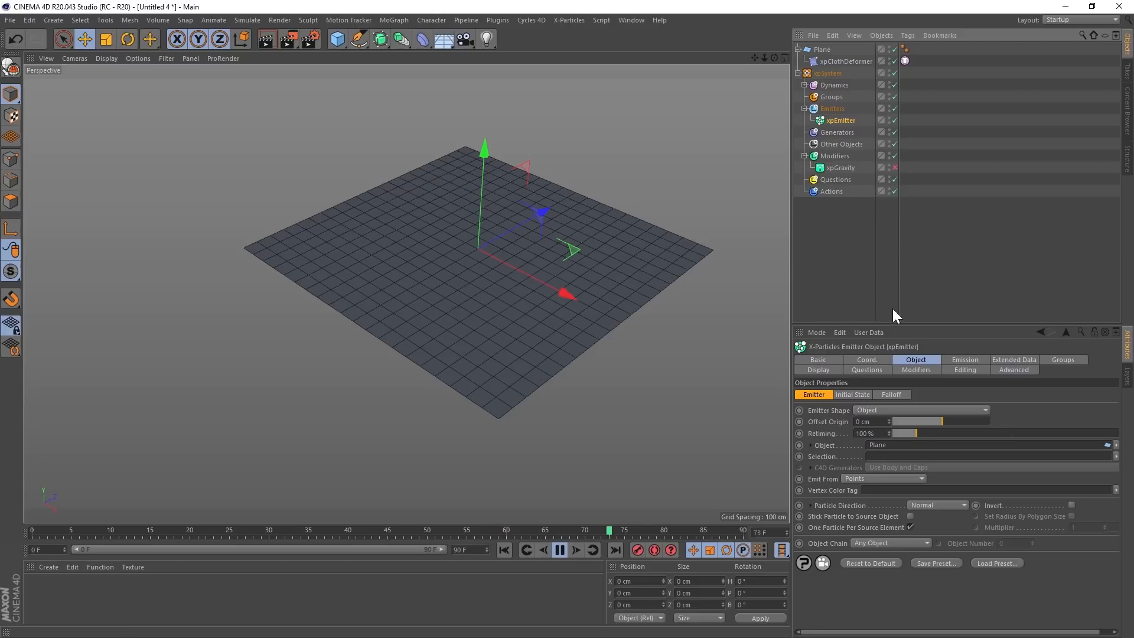
click(821, 370)
click(910, 511)
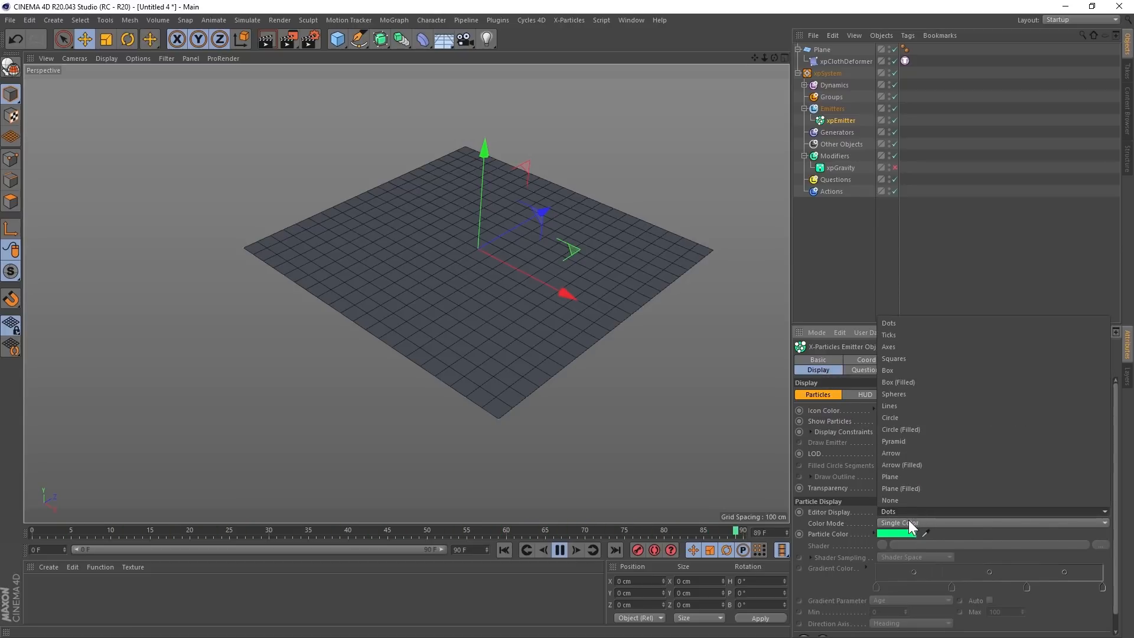
click(890, 420)
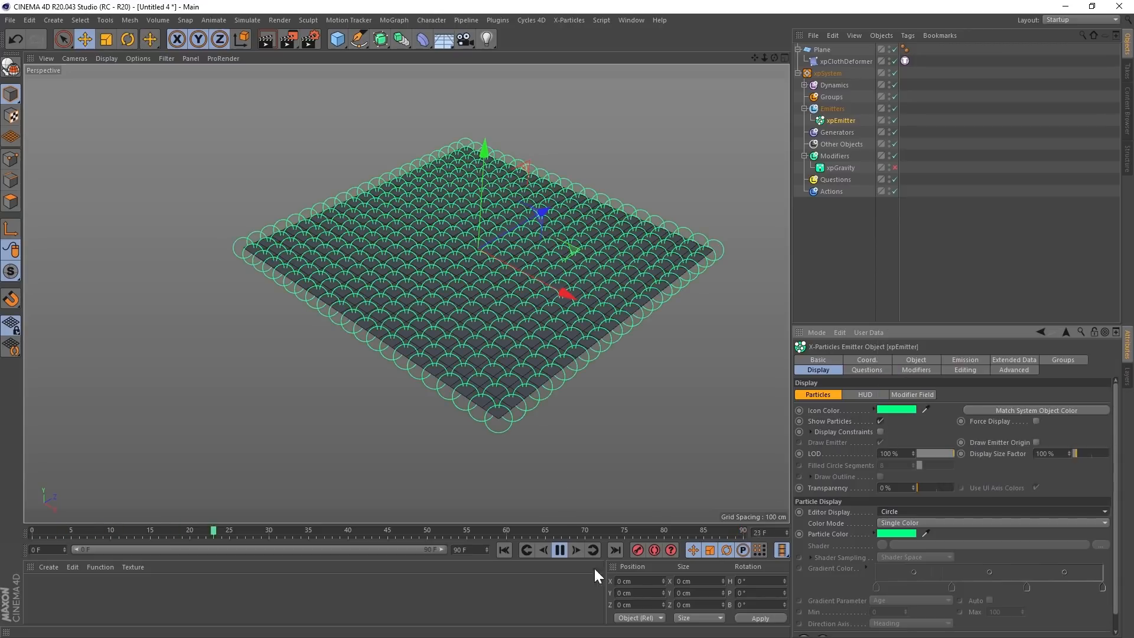
- Pause playback and examine from several angles how the circle particles sit on the plane's points
click(560, 551)
alt+drag(492, 261, 476, 307)
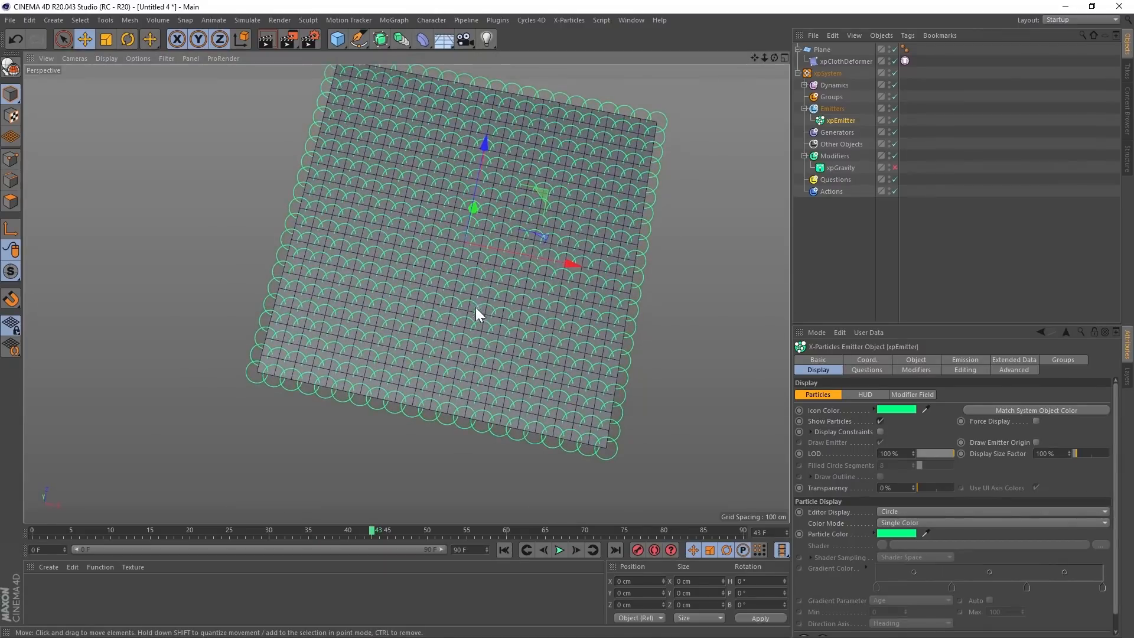
alt+right_drag(476, 307, 509, 311)
alt+right_drag(594, 266, 507, 287)
alt+drag(526, 286, 458, 306)
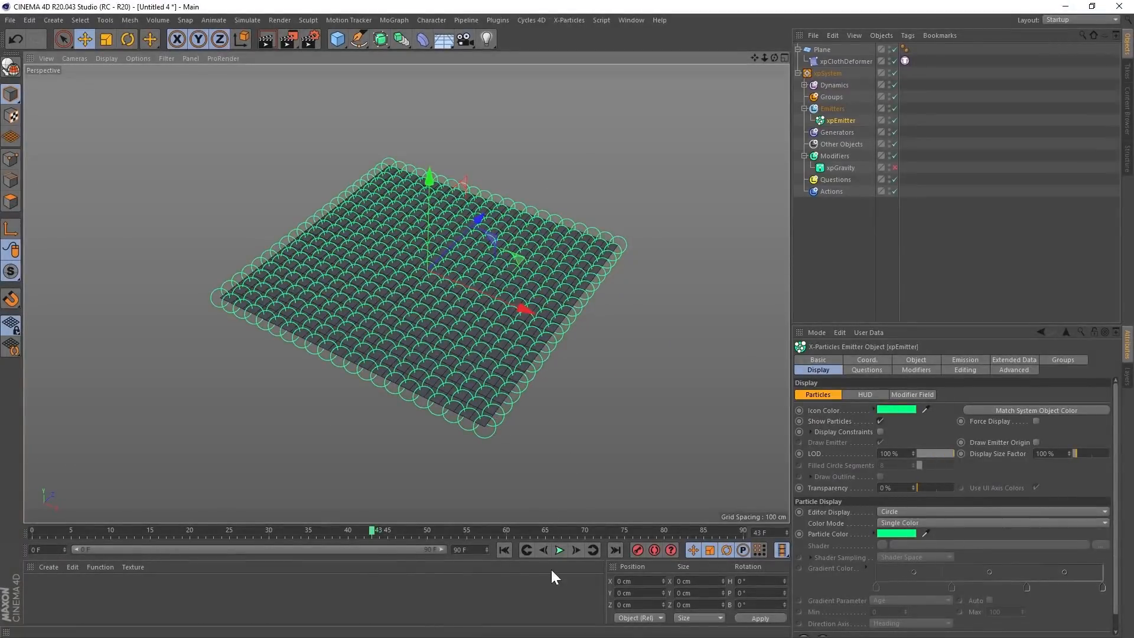
- Restart playback from the first frame and add an xpTurbulence motion modifier to the Modifiers folder
click(504, 550)
click(559, 550)
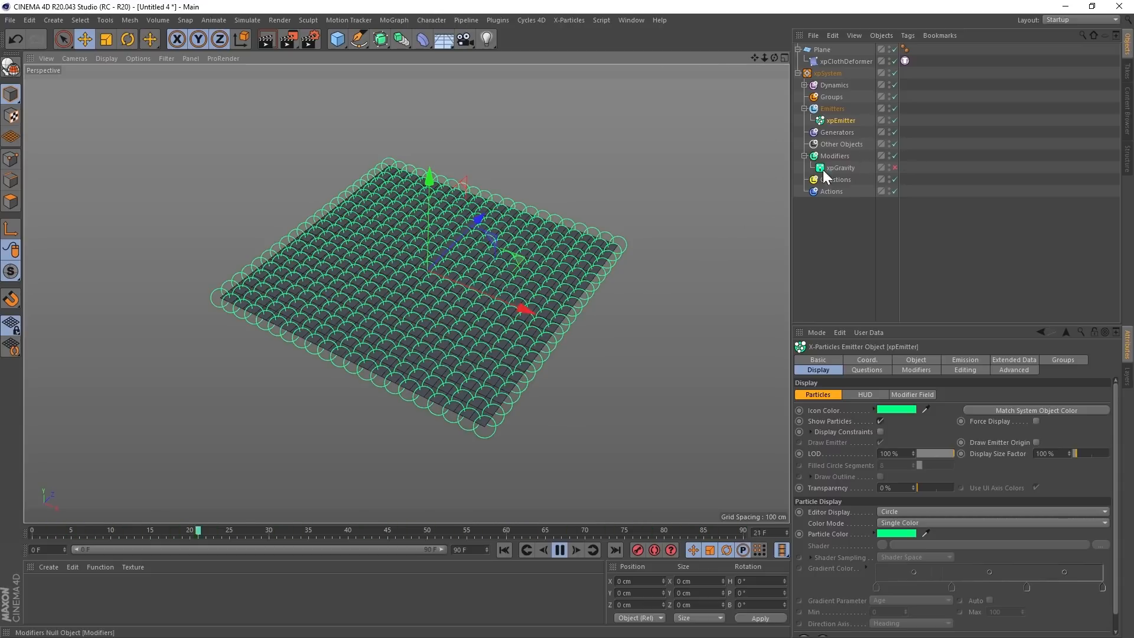
click(836, 156)
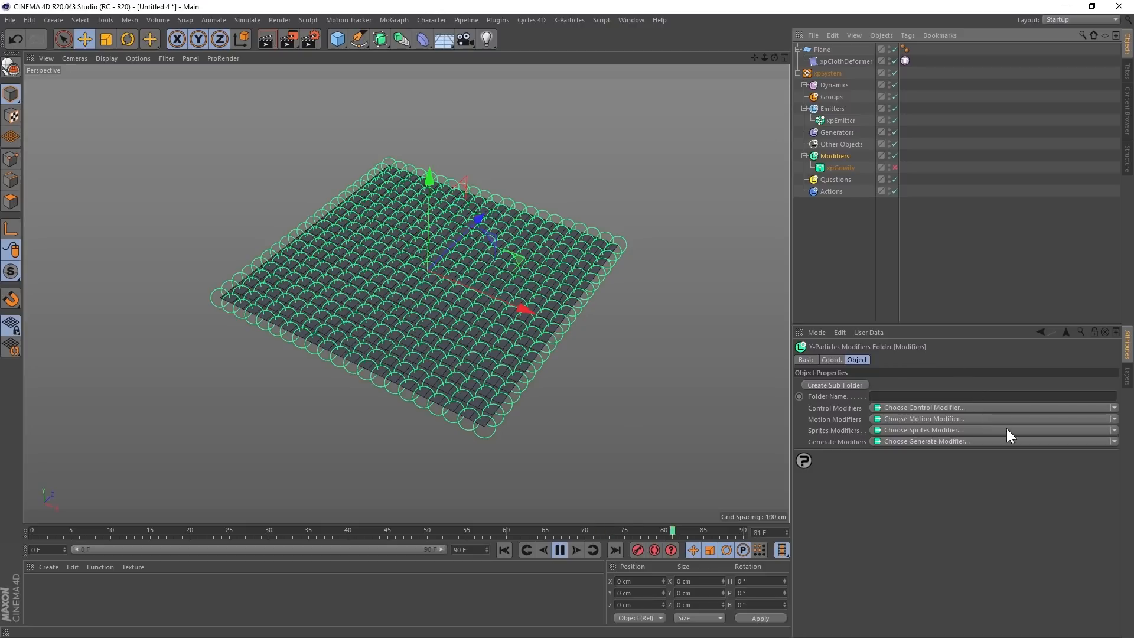
click(1114, 420)
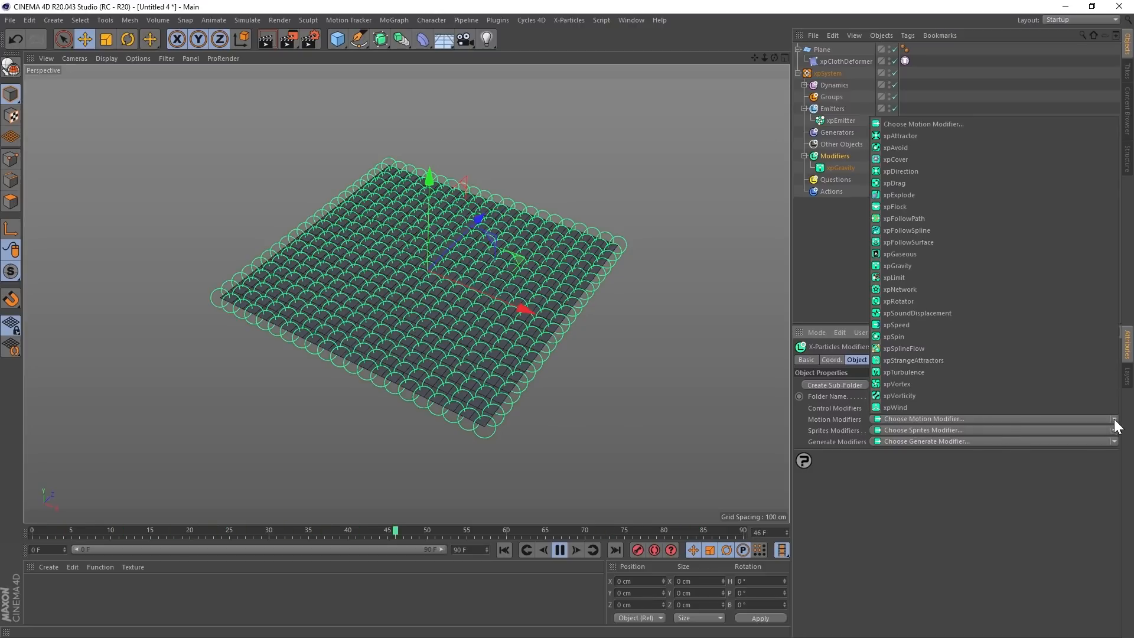
click(904, 372)
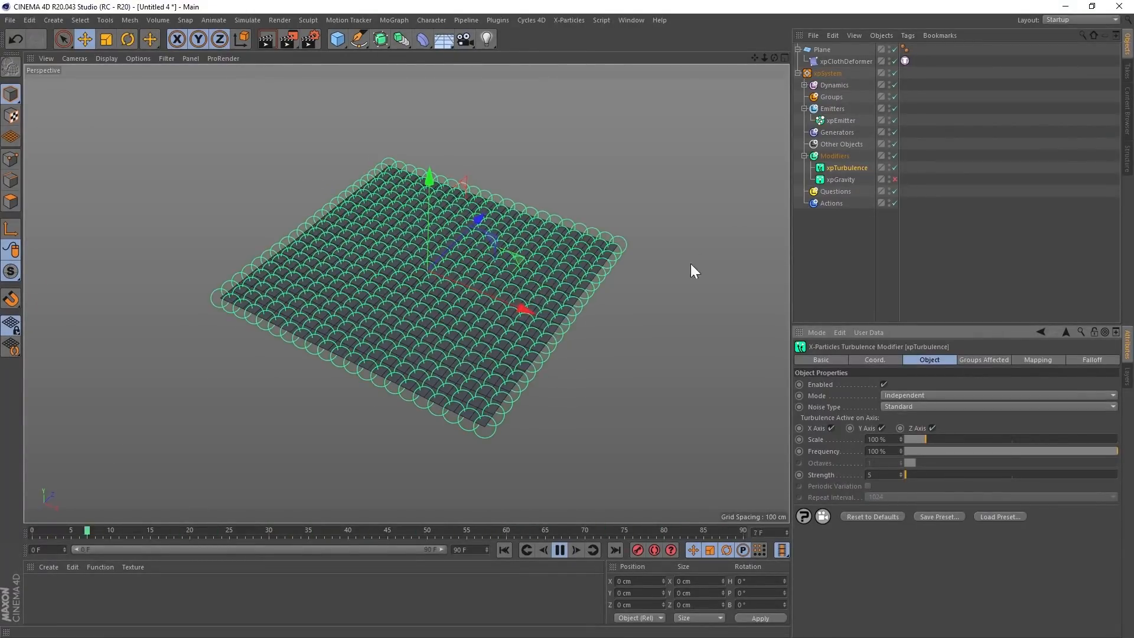
- Hide the xpEmitter's particles in the viewport and set the timeline's end to 250 frames
click(840, 120)
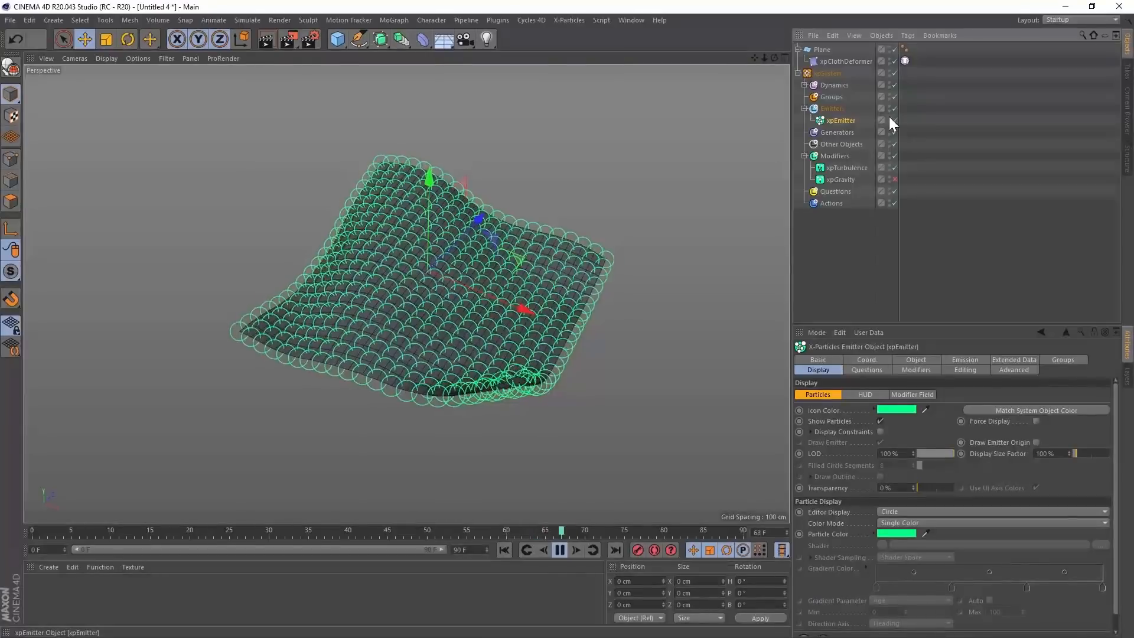
double_click(890, 118)
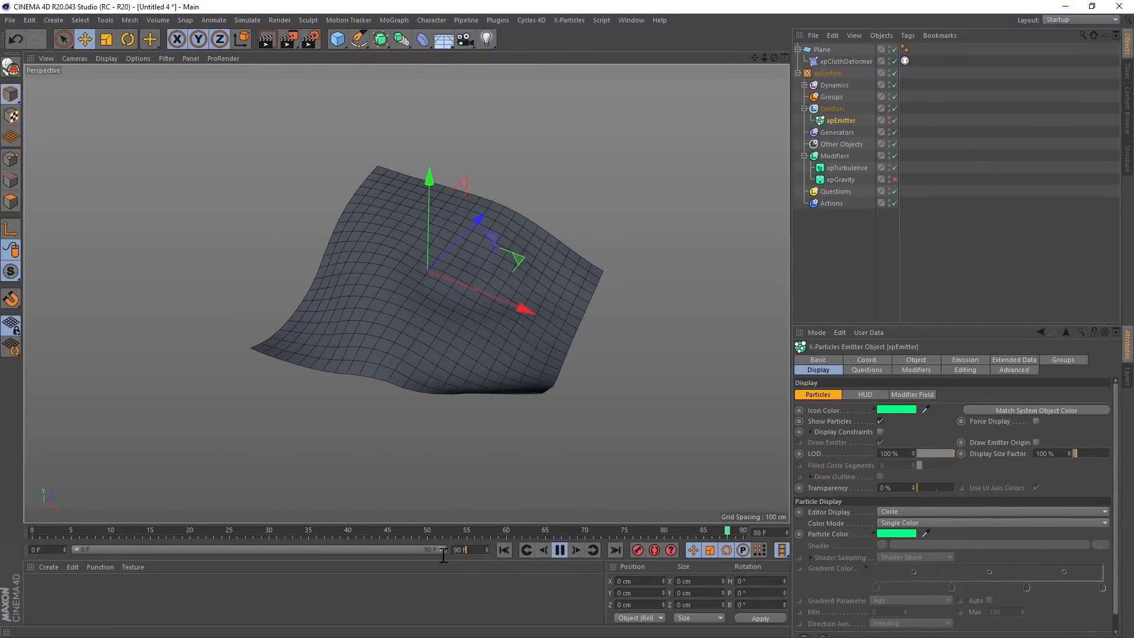
text(250)
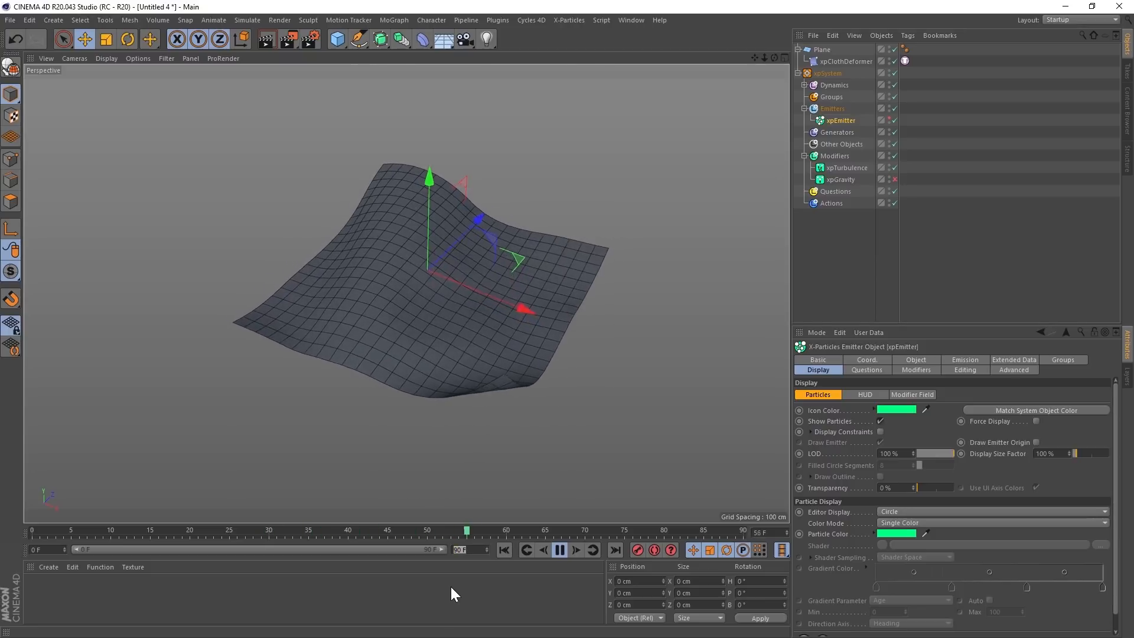
key(Return)
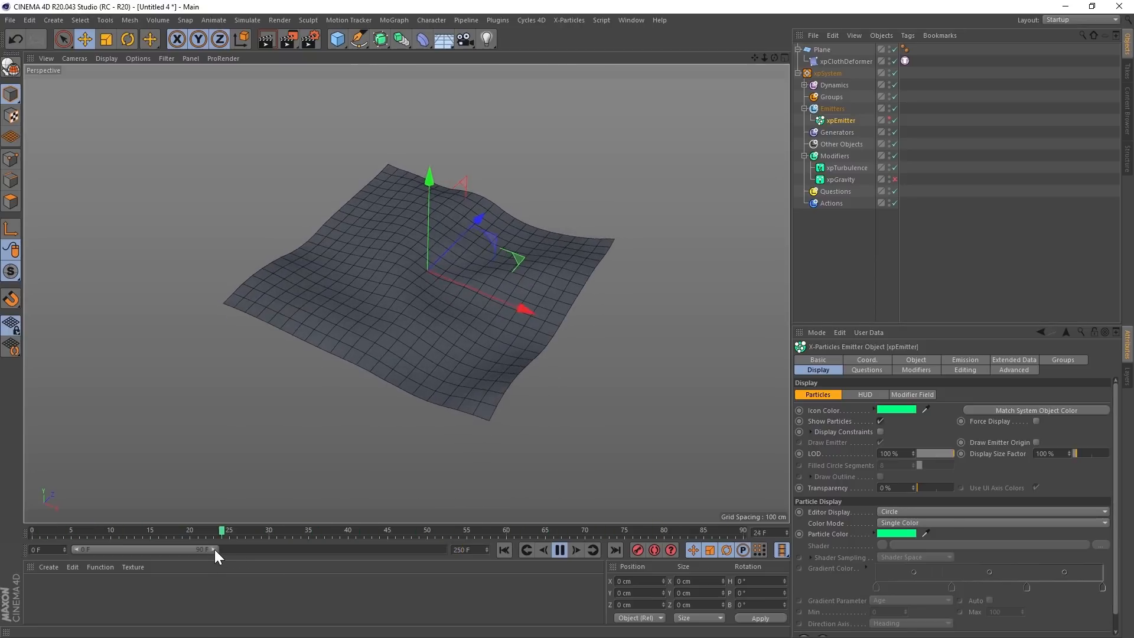
- Extend the timeline preview range to 250 frames, re-enable xpGravity and return the simulation to the first frame
double_click(215, 550)
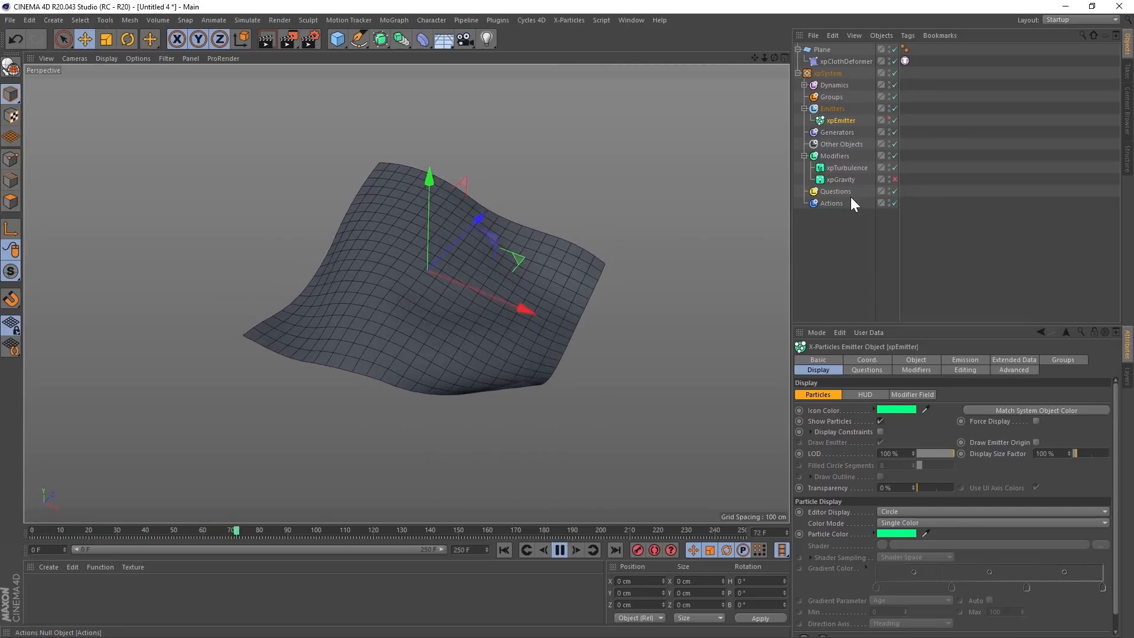
click(895, 180)
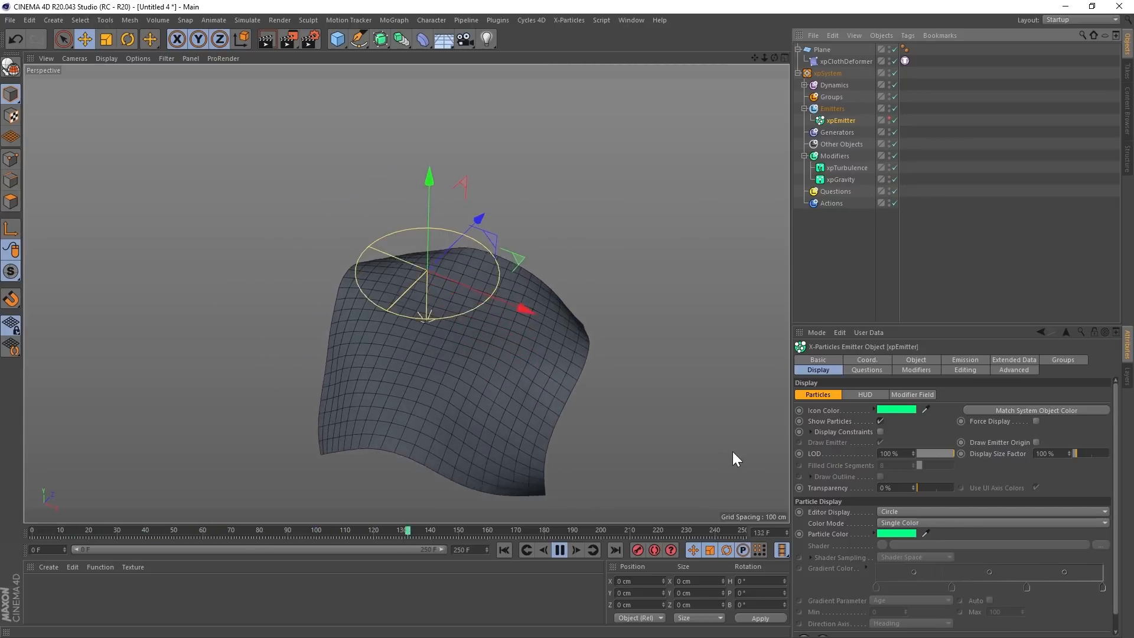
click(559, 550)
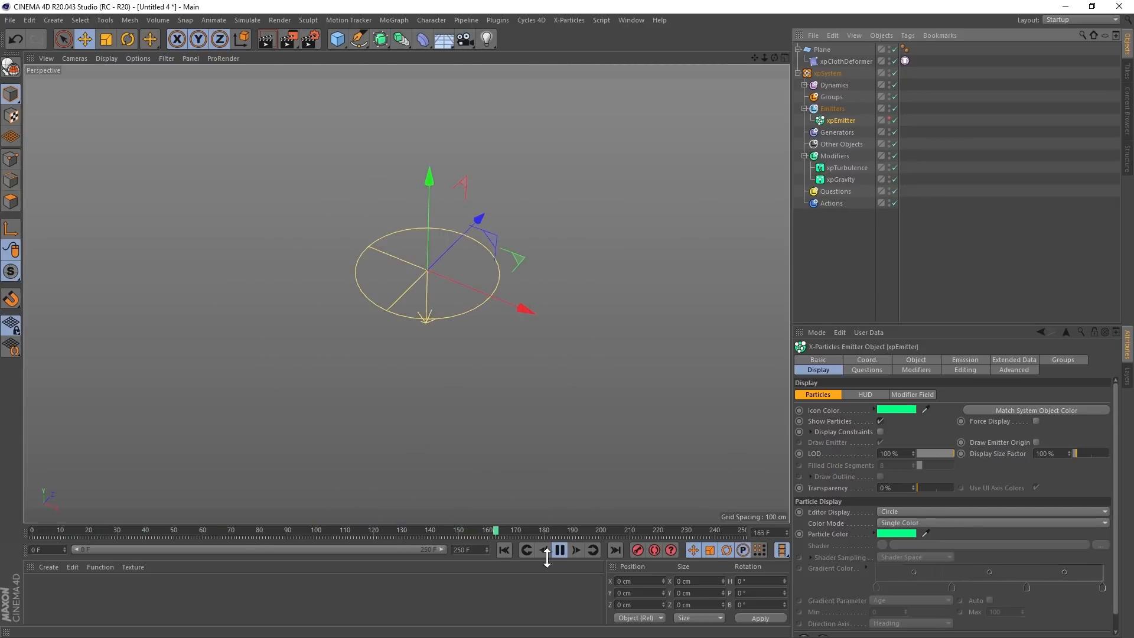
click(504, 552)
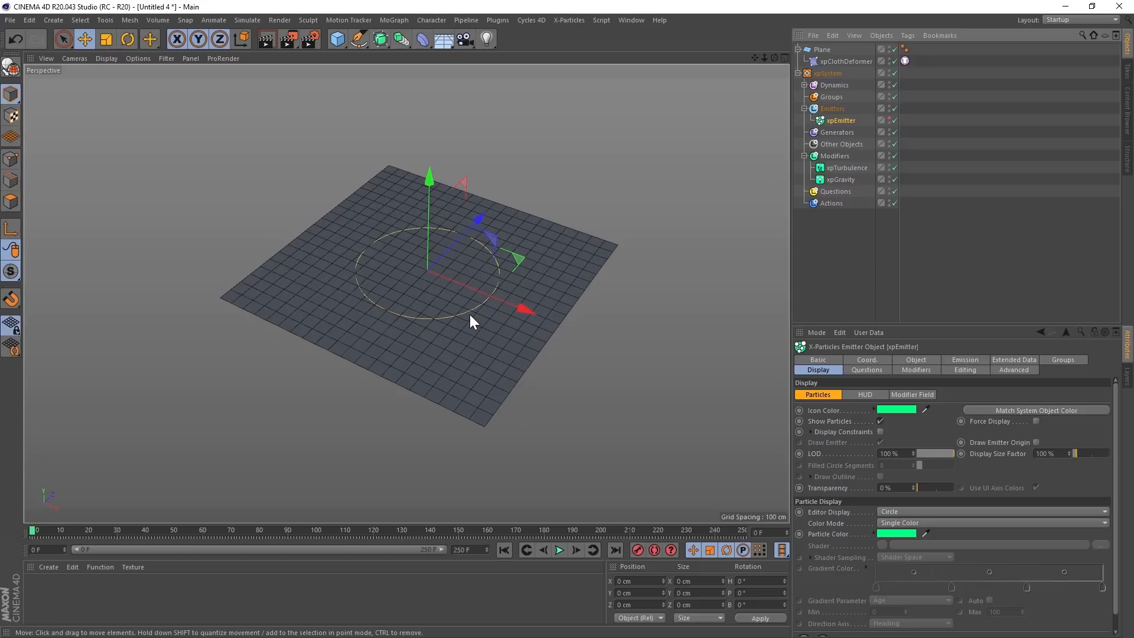
- Add a second plane primitive and lower it to about -175 cm on Y, beneath the cloth plane
alt+drag(496, 352, 506, 260)
drag(338, 39, 372, 68)
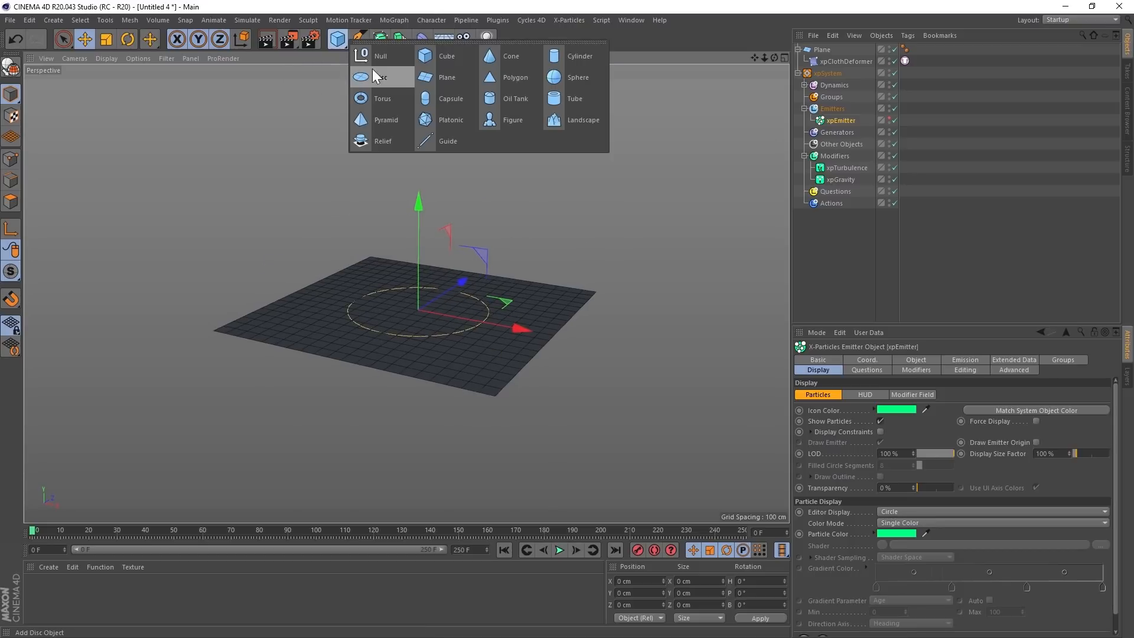
click(449, 77)
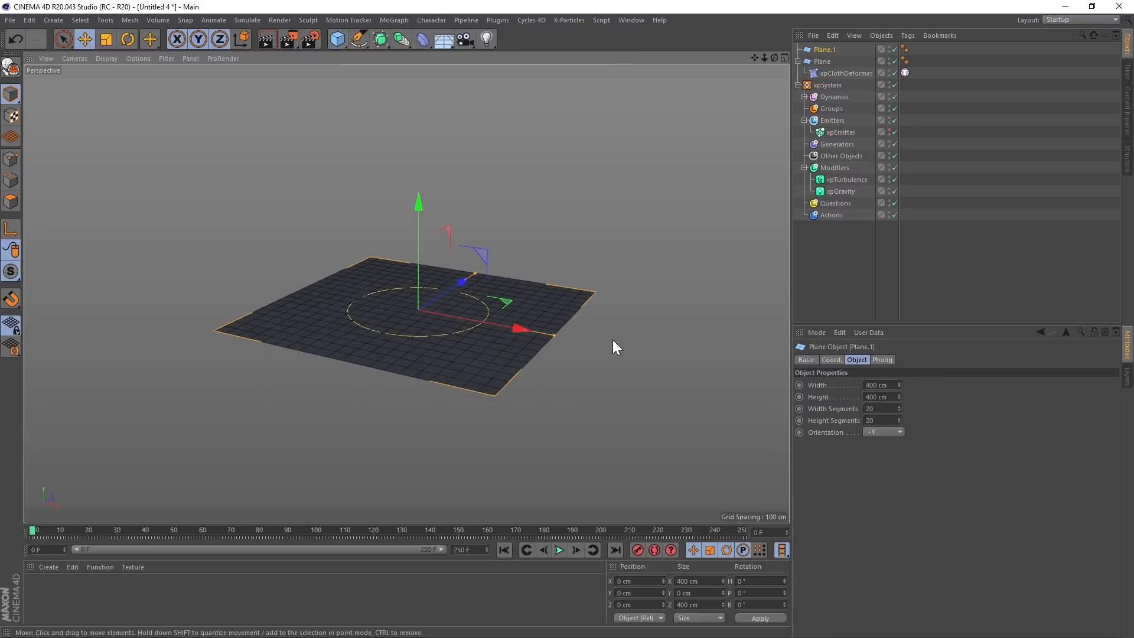
drag(420, 204, 438, 304)
- Scale the new plane up to about 1825 cm square and lower it to about -193 cm on Y
key(t)
drag(363, 379, 1022, 171)
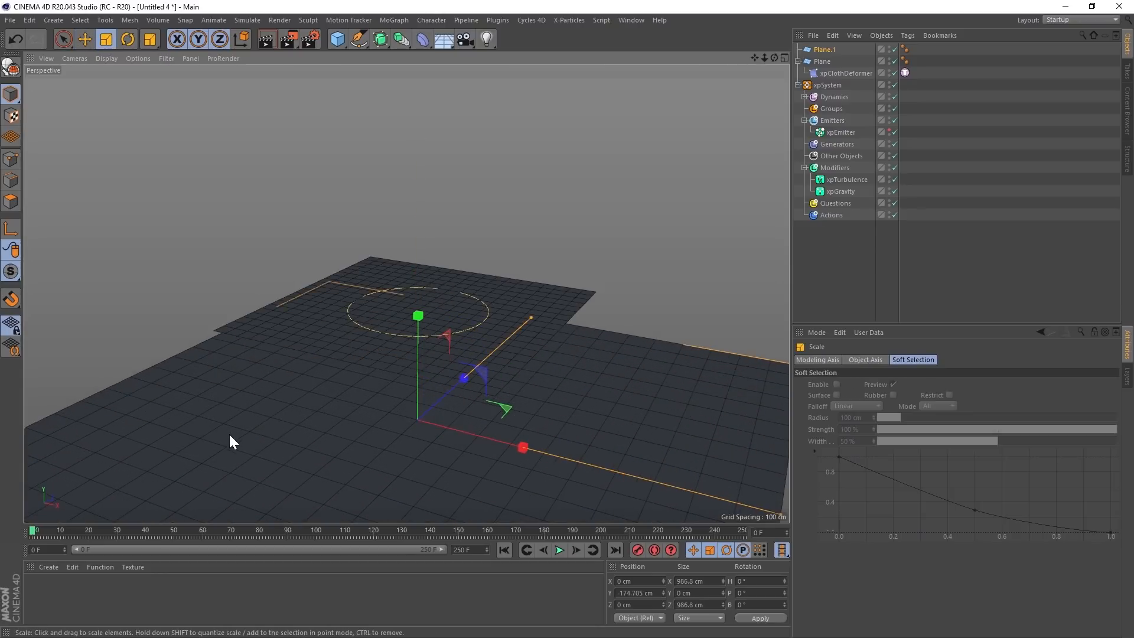
drag(230, 433, 614, 309)
key(e)
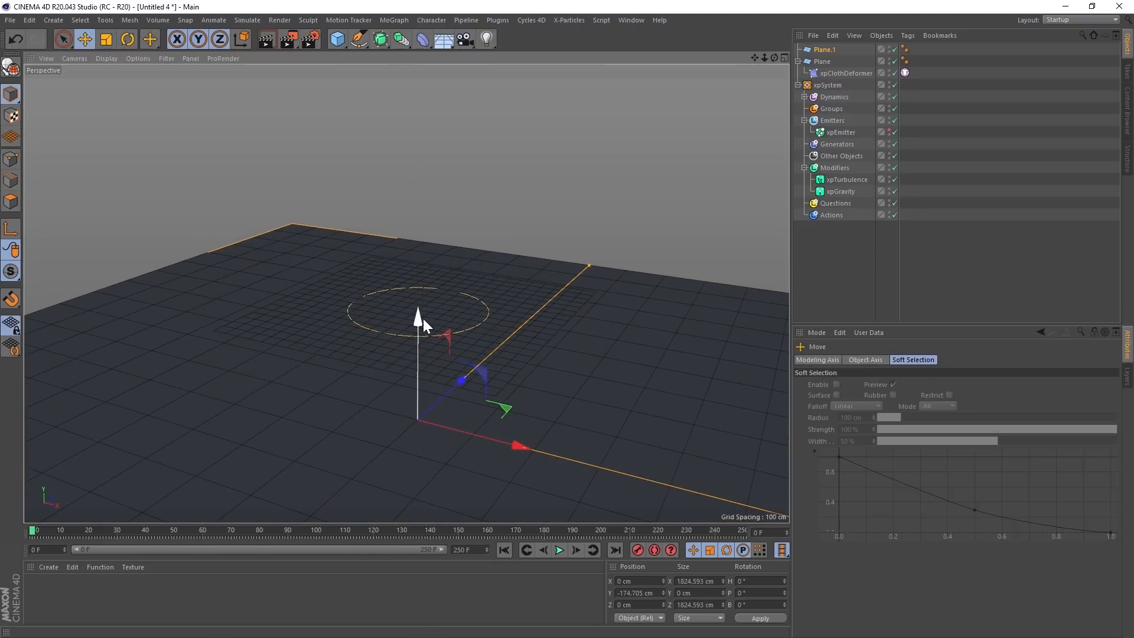
drag(422, 323, 421, 336)
mouse_move(492, 396)
alt+mouse_down()
mouse_move(512, 349)
mouse_move(499, 360)
mouse_move(524, 378)
mouse_move(504, 416)
mouse_move(480, 397)
mouse_move(493, 416)
alt+mouse_up()
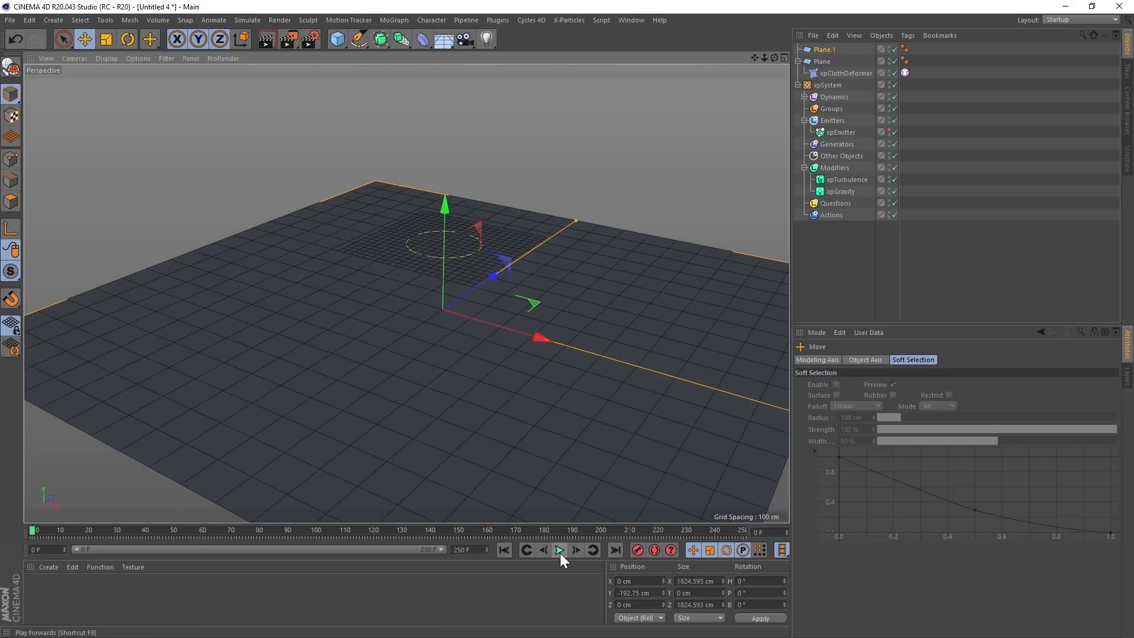
- Play the simulation briefly to check how the falling cloth interacts with the large plane
click(560, 551)
click(561, 550)
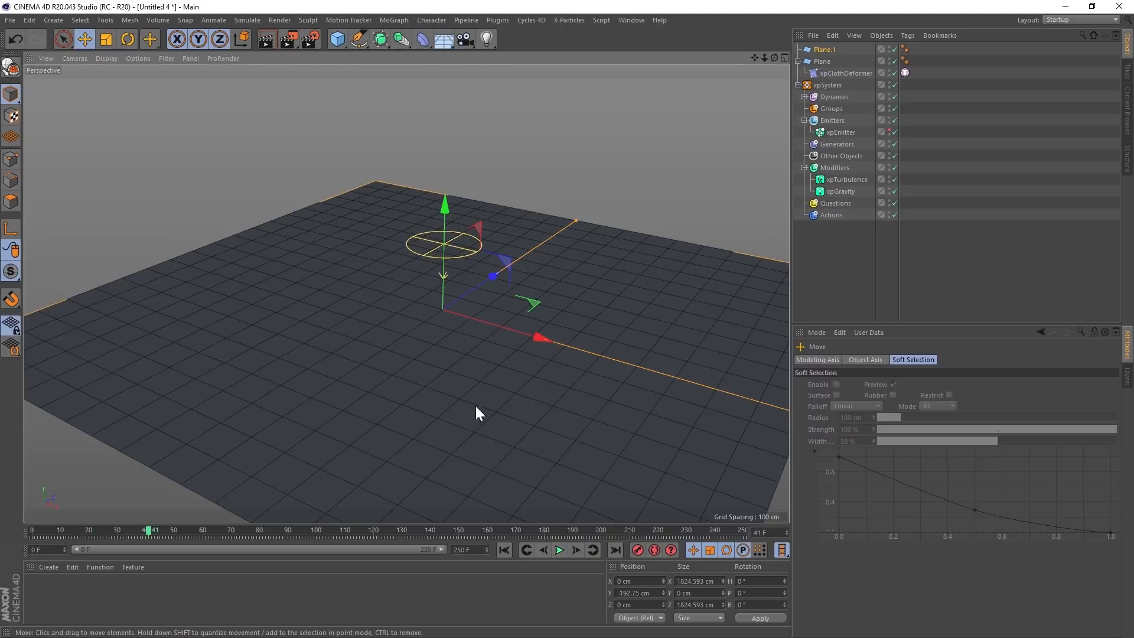
alt+drag(476, 407, 570, 340)
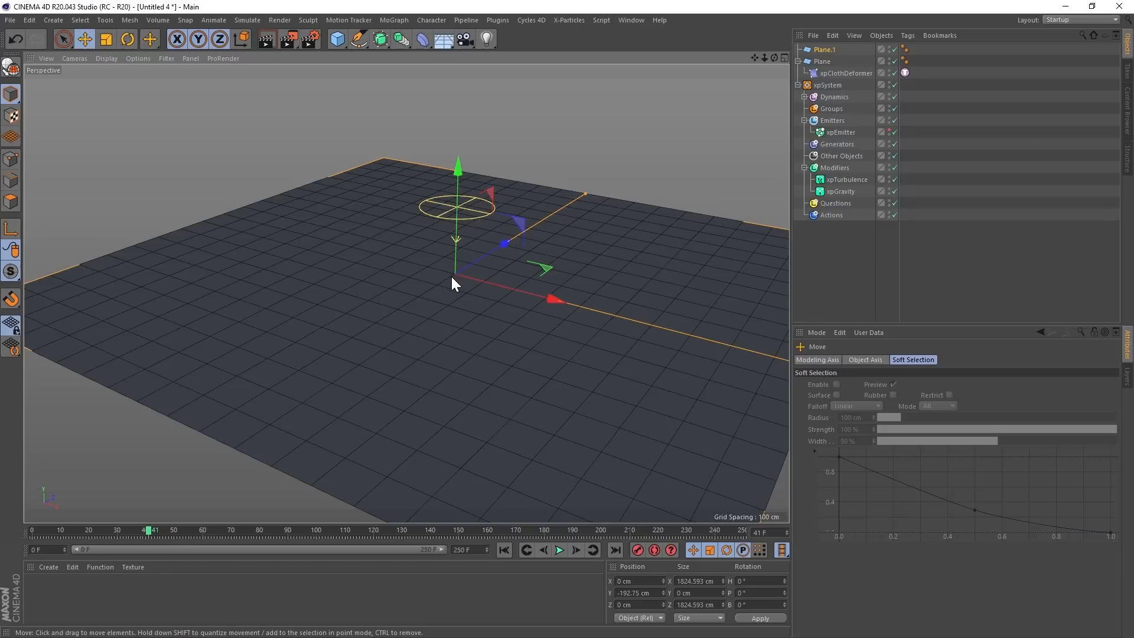
- Rename the large lower plane as floor and the original plane as cloth
click(824, 50)
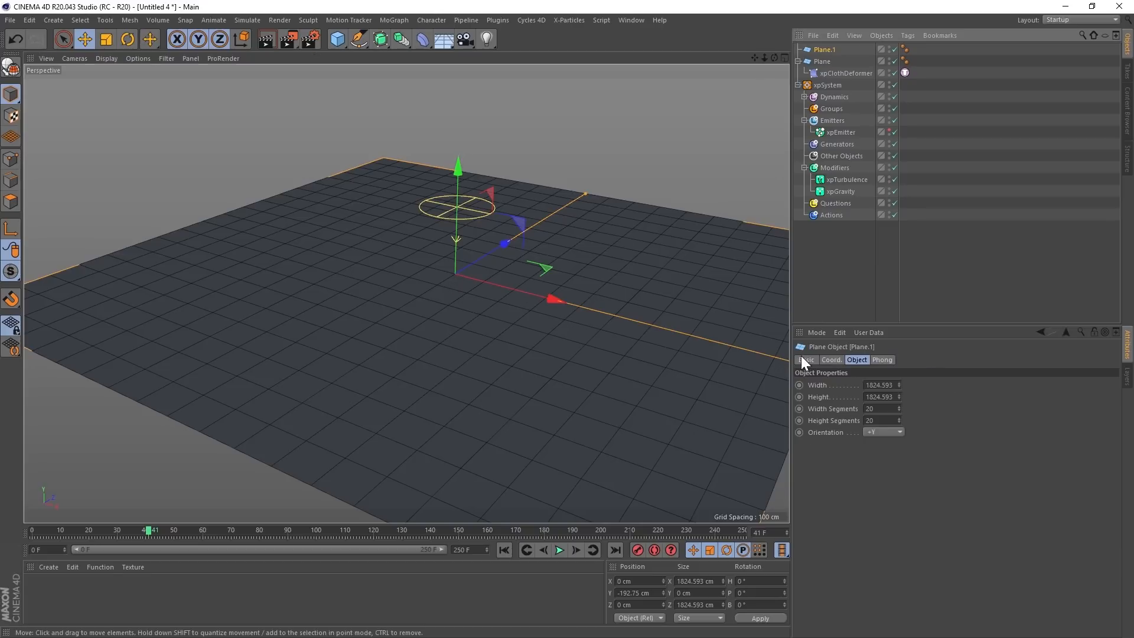
click(906, 385)
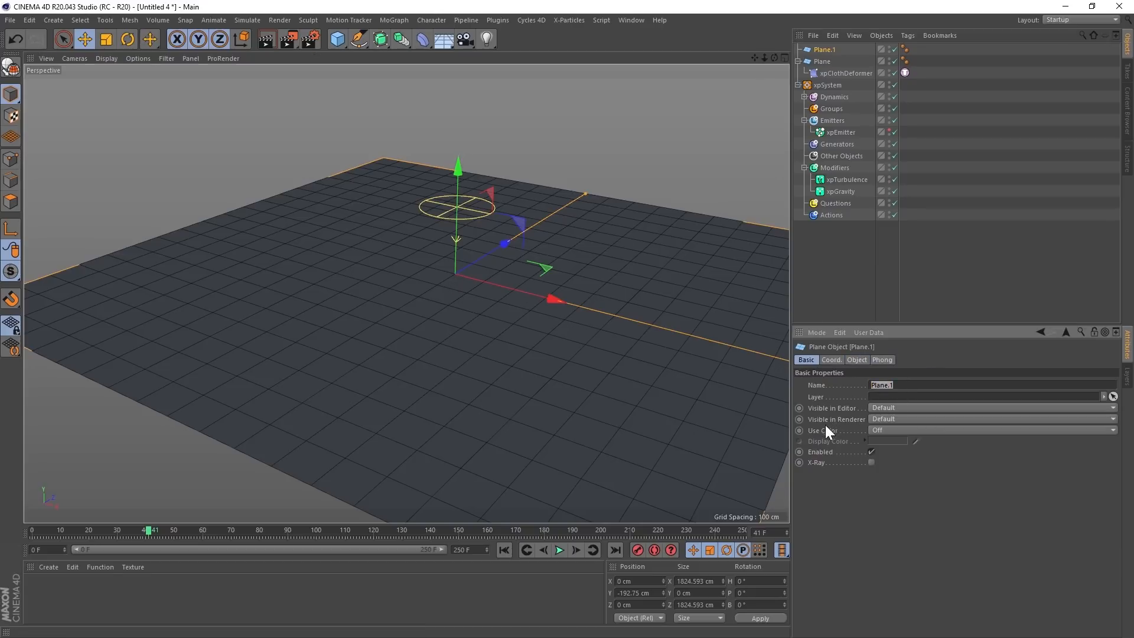
text(floor)
key(Return)
click(823, 61)
click(897, 385)
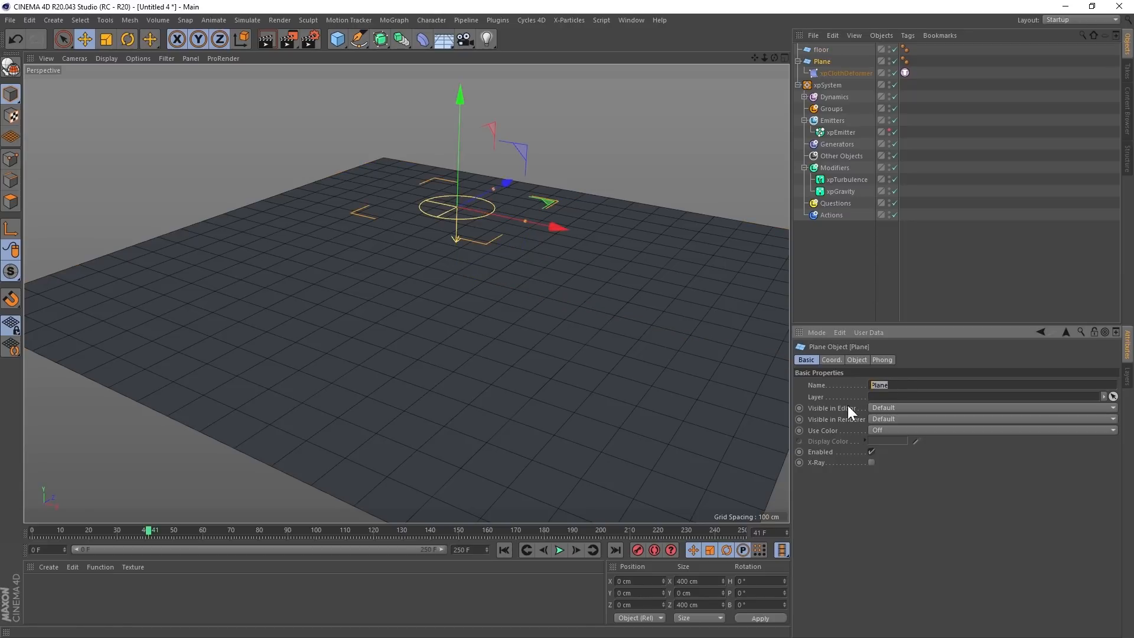
text(cloth)
click(855, 516)
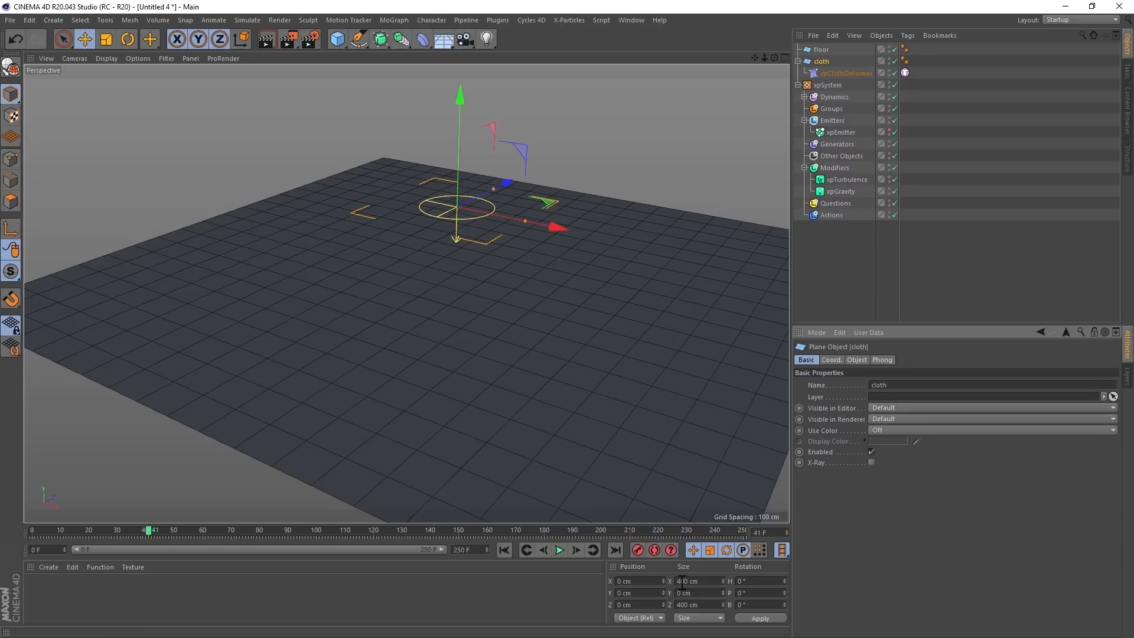
- Add an xpCollider tag to the floor and play the simulation from the first frame
click(821, 51)
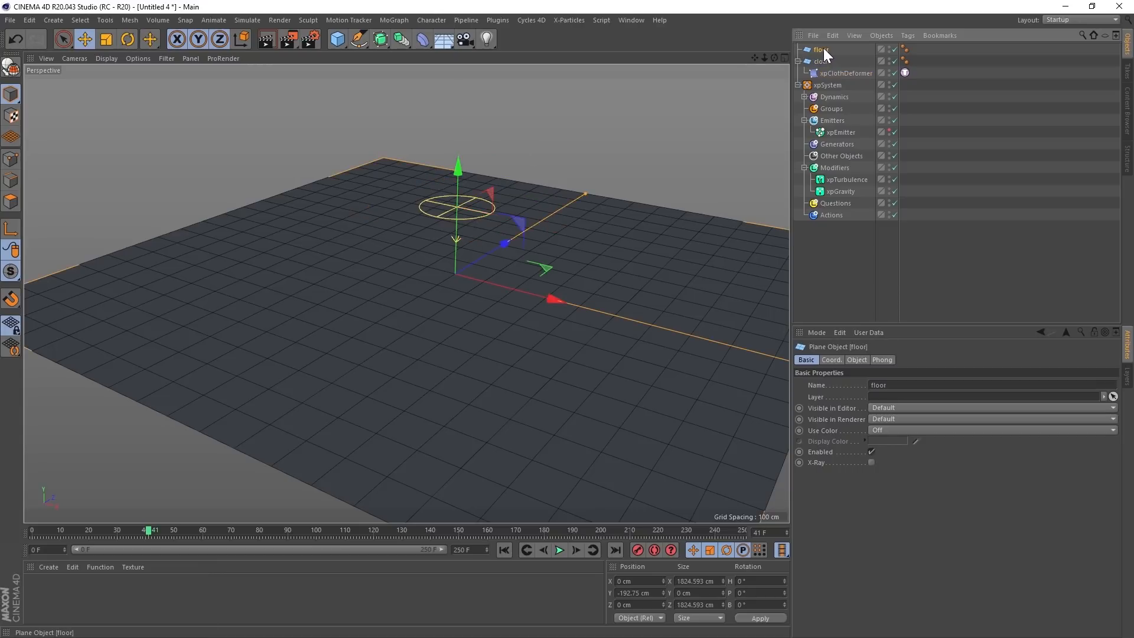
click(906, 36)
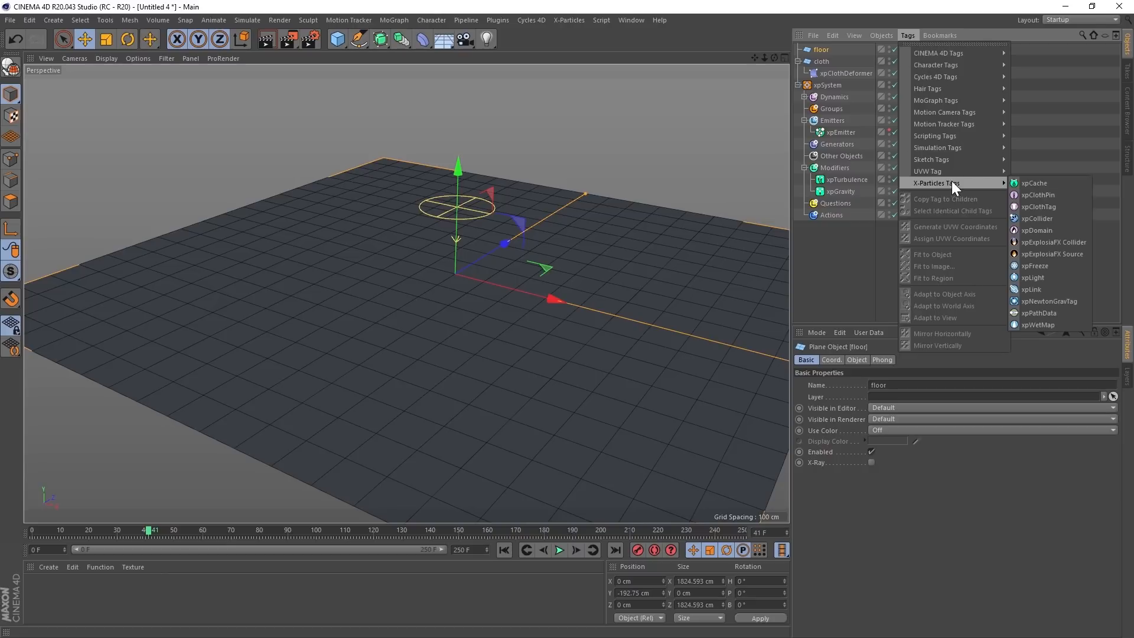
mouse_move(1001, 183)
click(1036, 219)
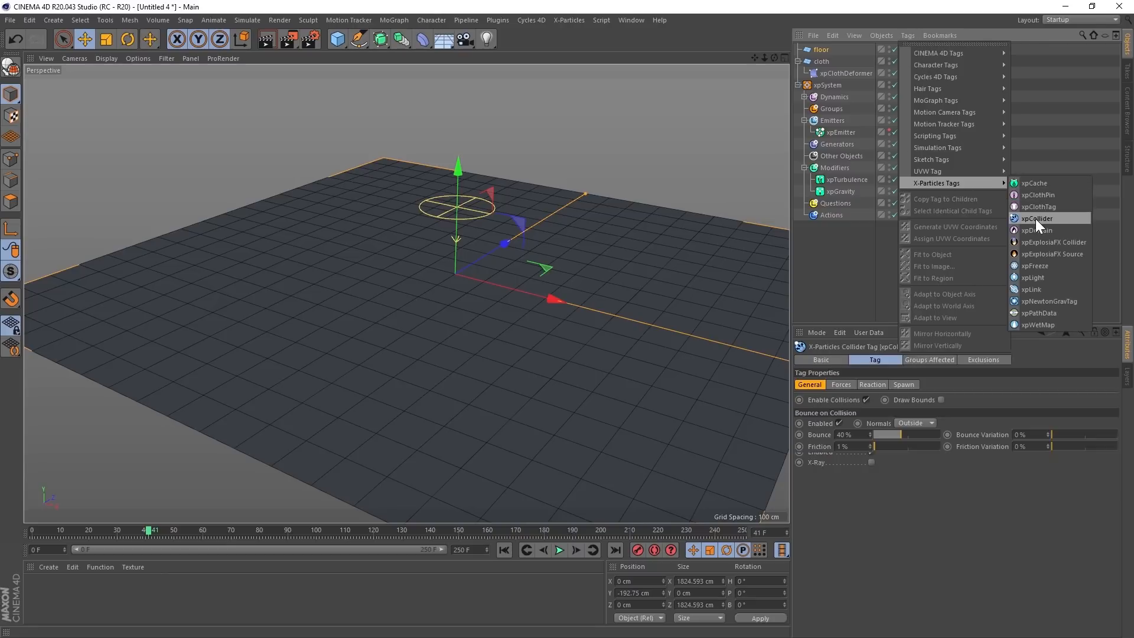
click(501, 551)
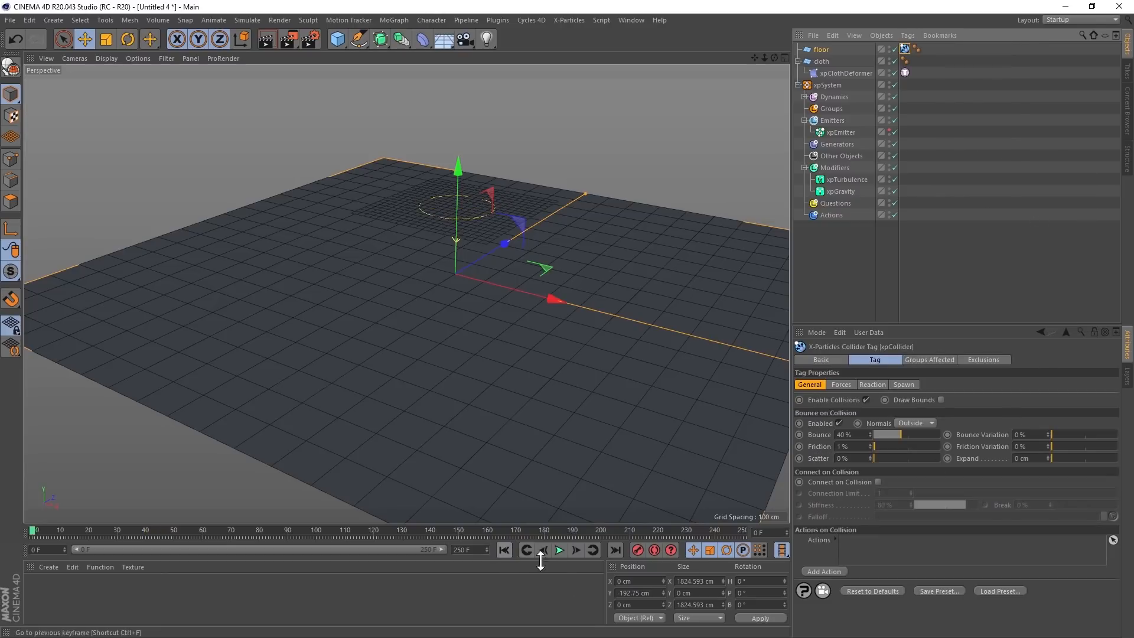
click(559, 551)
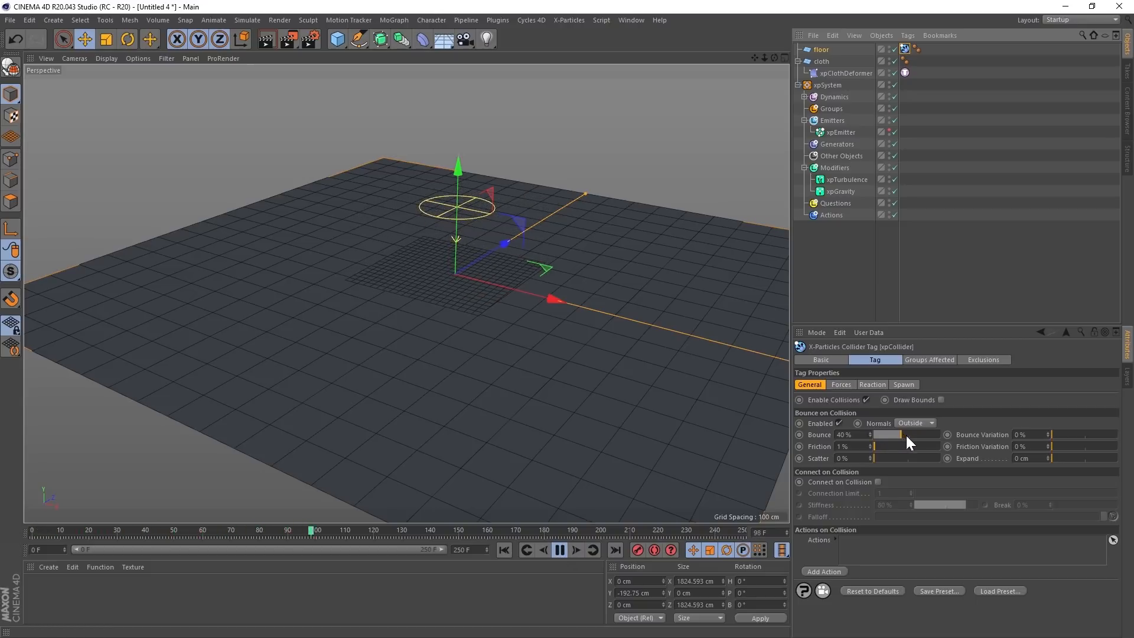
- Set the floor collider's Bounce to 100% and its Friction to 64%, replaying the simulation after each change
drag(906, 435, 949, 435)
click(503, 551)
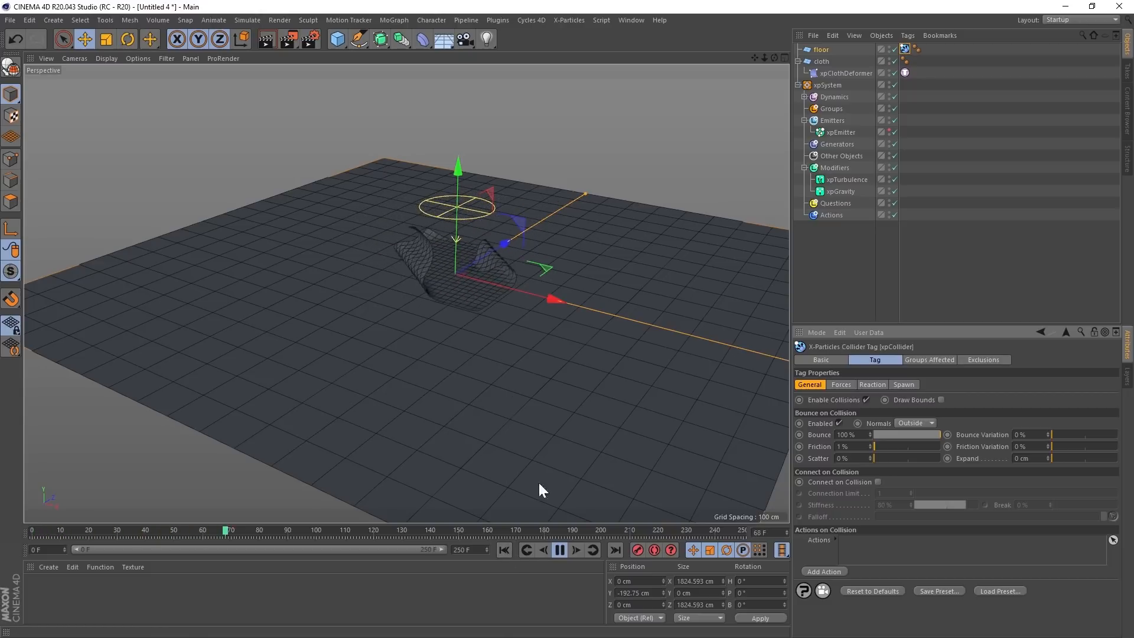
alt+drag(491, 271, 581, 255)
alt+right_drag(579, 252, 600, 256)
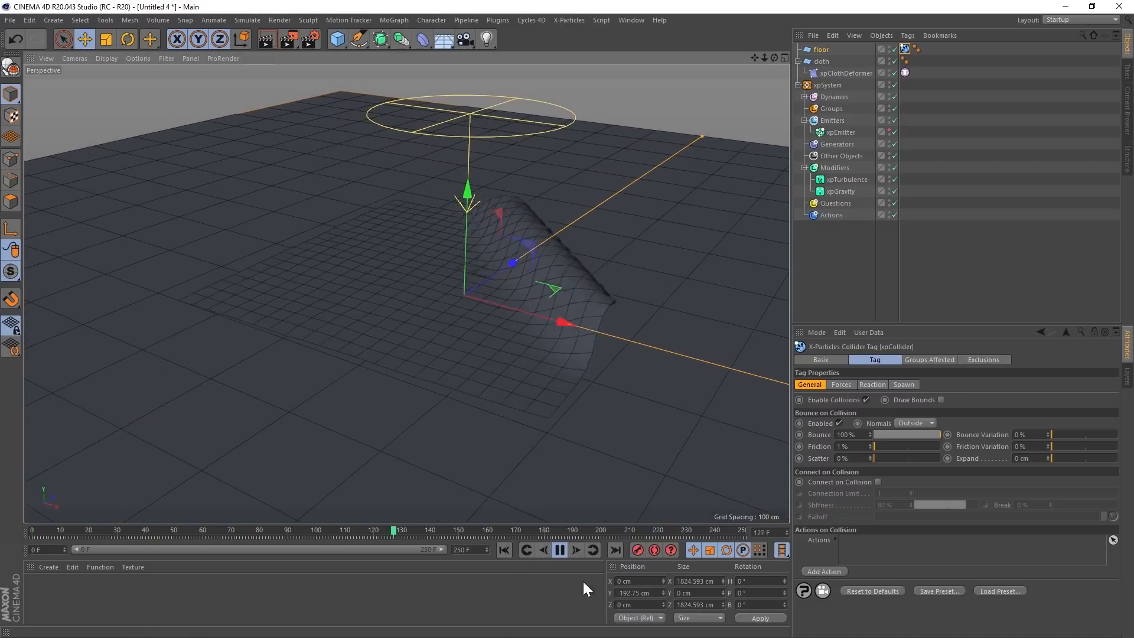
click(507, 551)
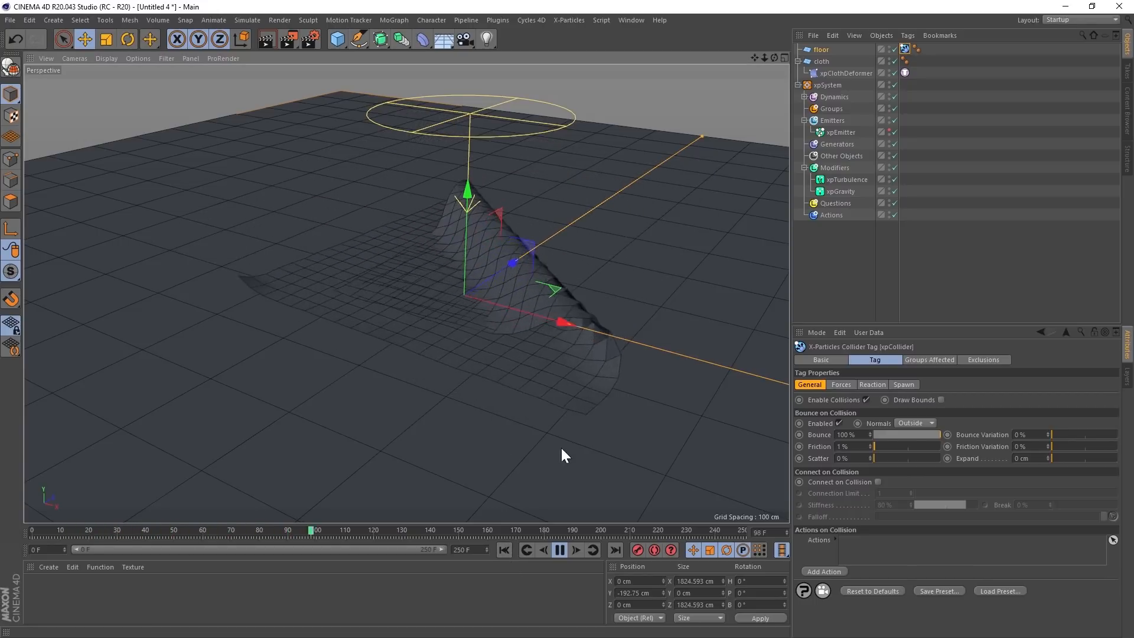
drag(888, 446, 917, 447)
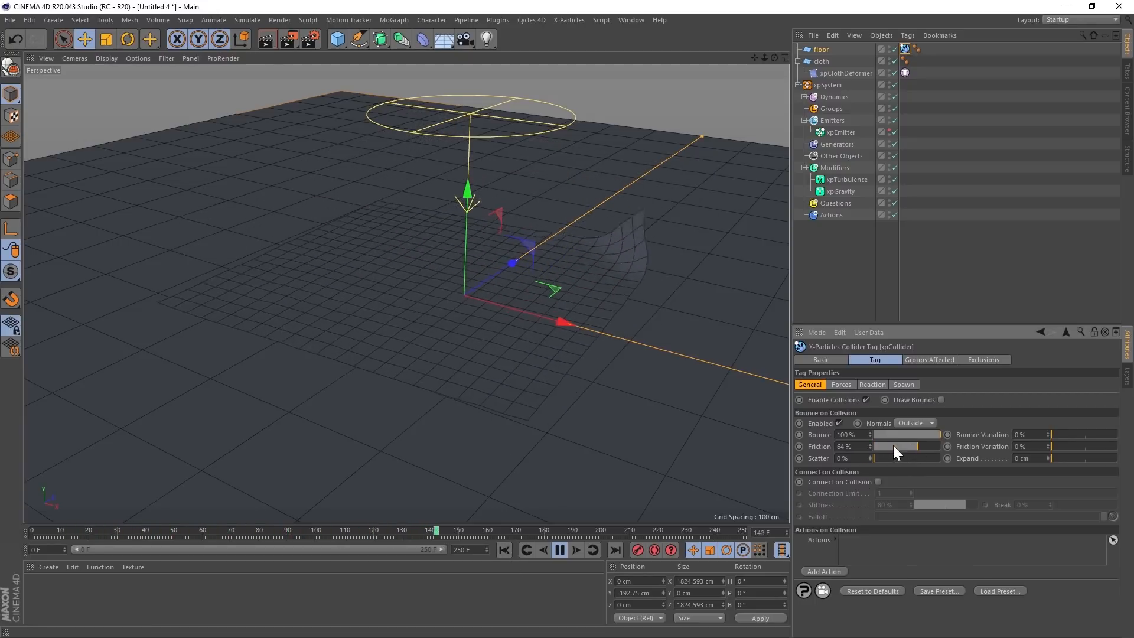
click(507, 550)
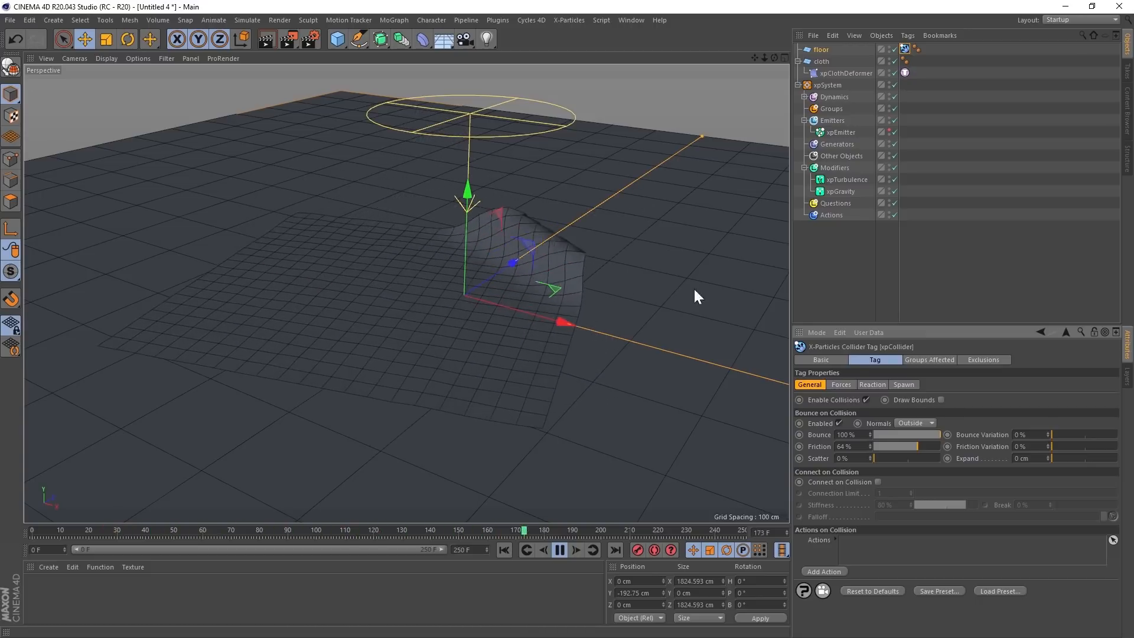
- Expand the Dynamics folder, hide the floor in the viewport and pause playback
click(804, 97)
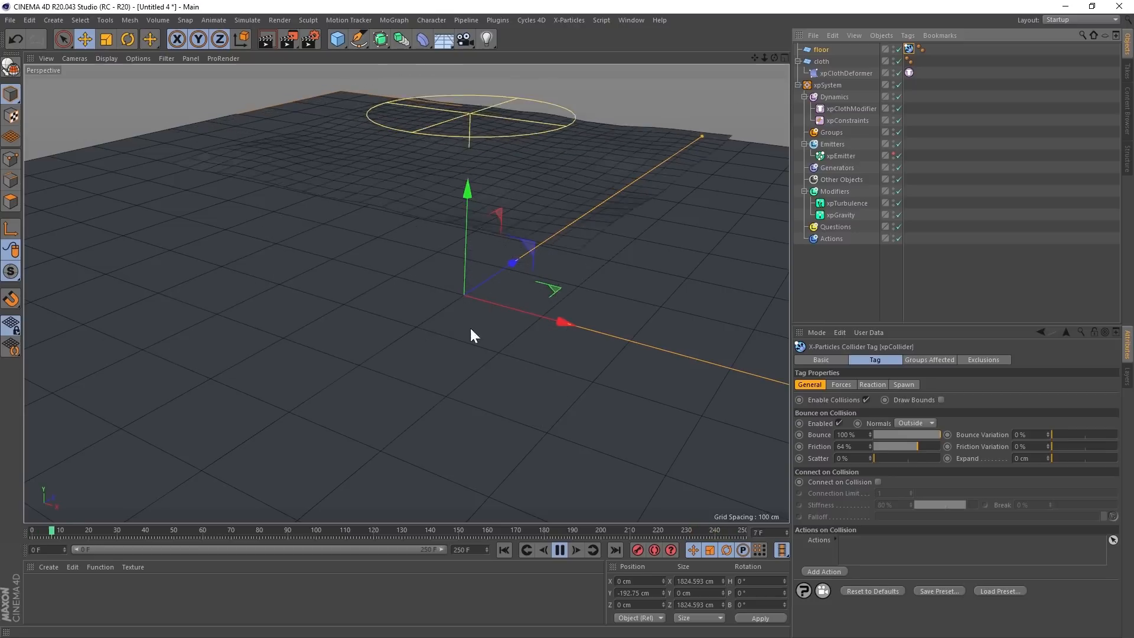
double_click(894, 48)
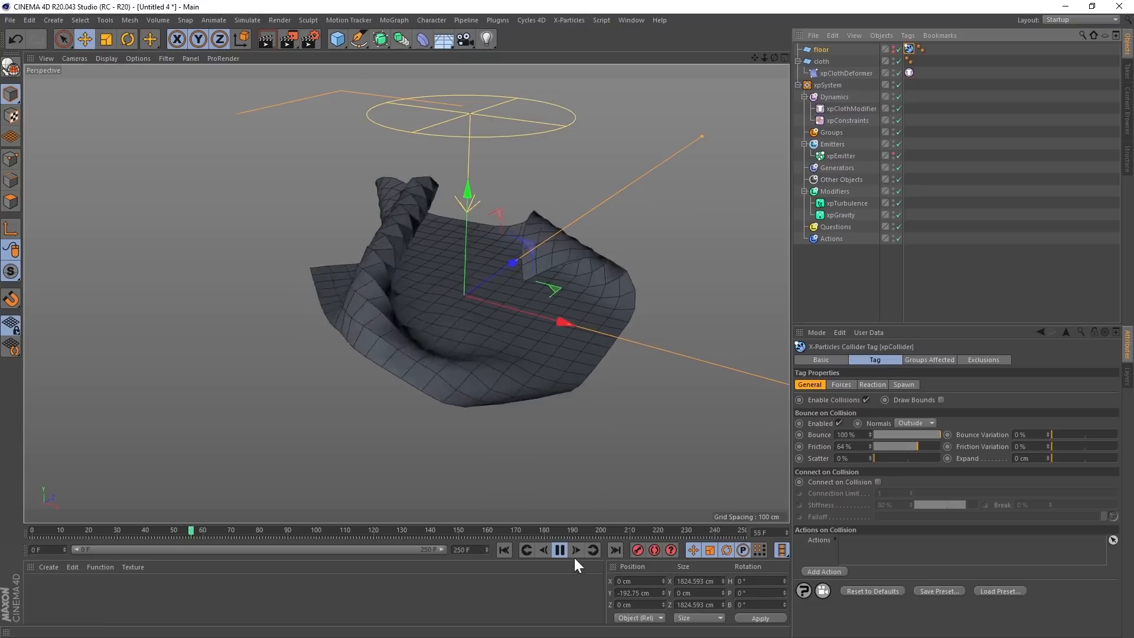
click(560, 549)
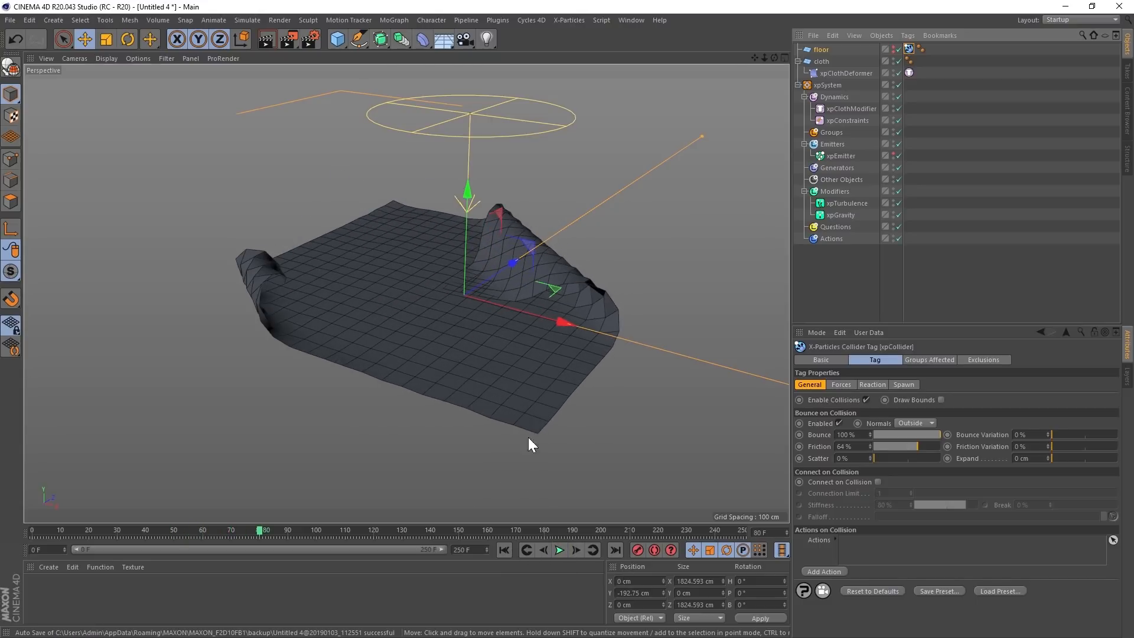
- Replay the simulation from the first frame, pausing early to examine how the cloth deforms as it falls
click(505, 552)
click(560, 550)
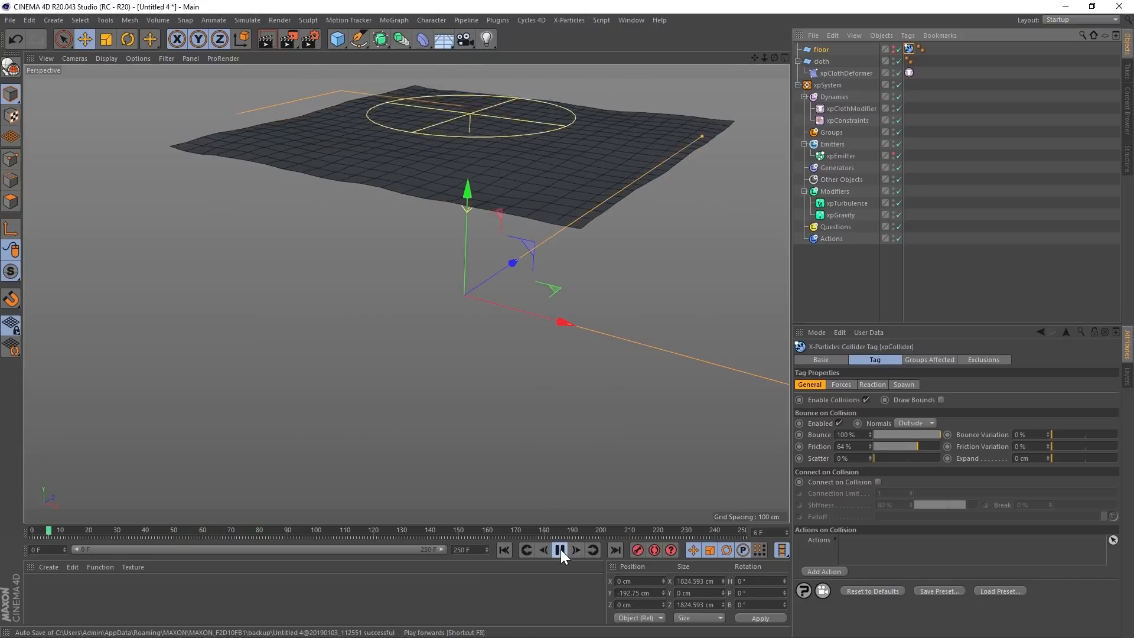
click(560, 551)
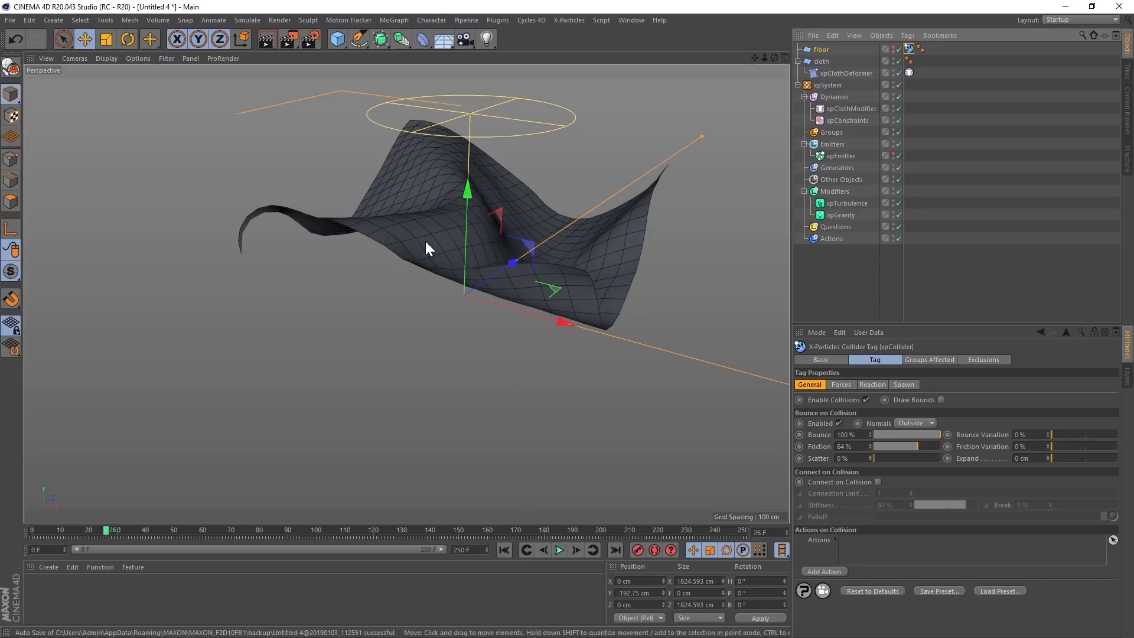
click(505, 550)
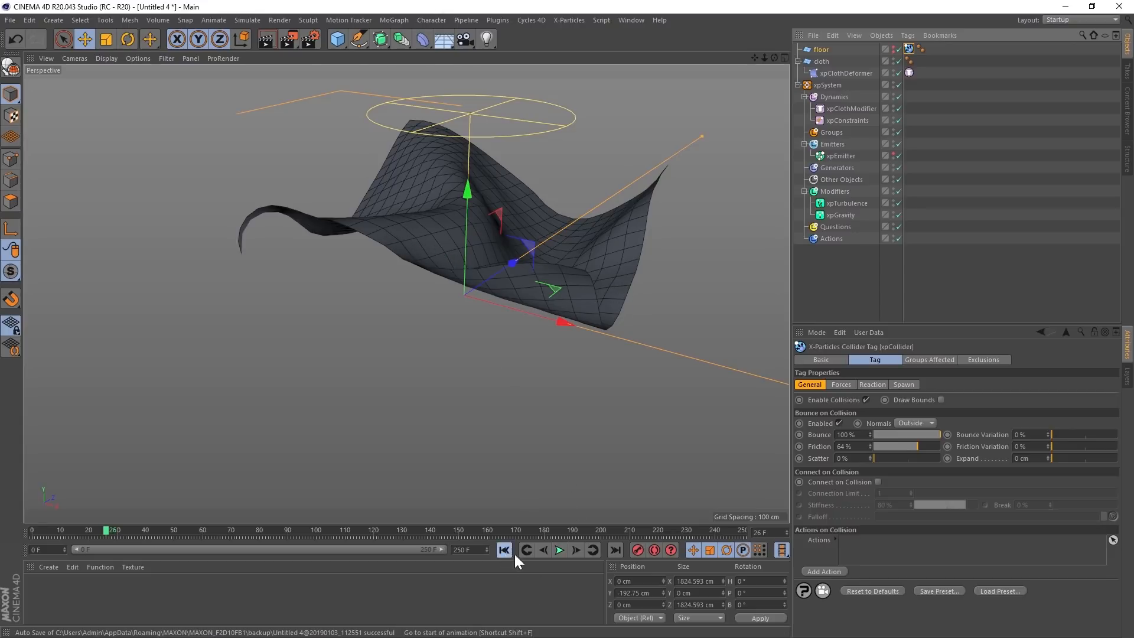
click(561, 550)
click(560, 550)
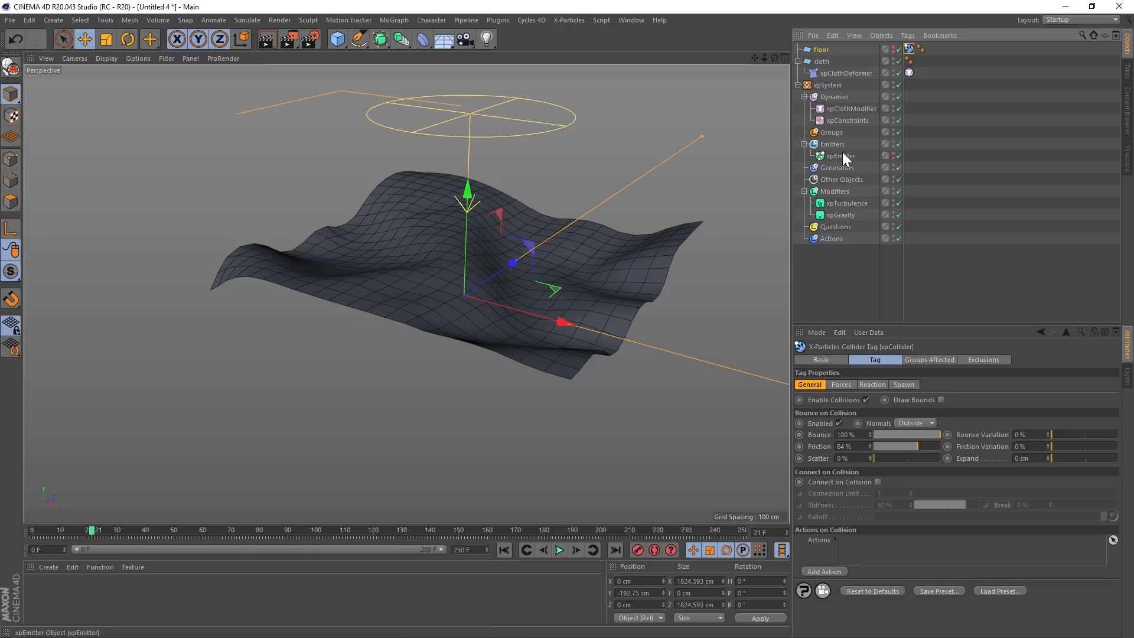
- Show the xpEmitter's particles in the viewport and open the emitter's Object settings
click(893, 154)
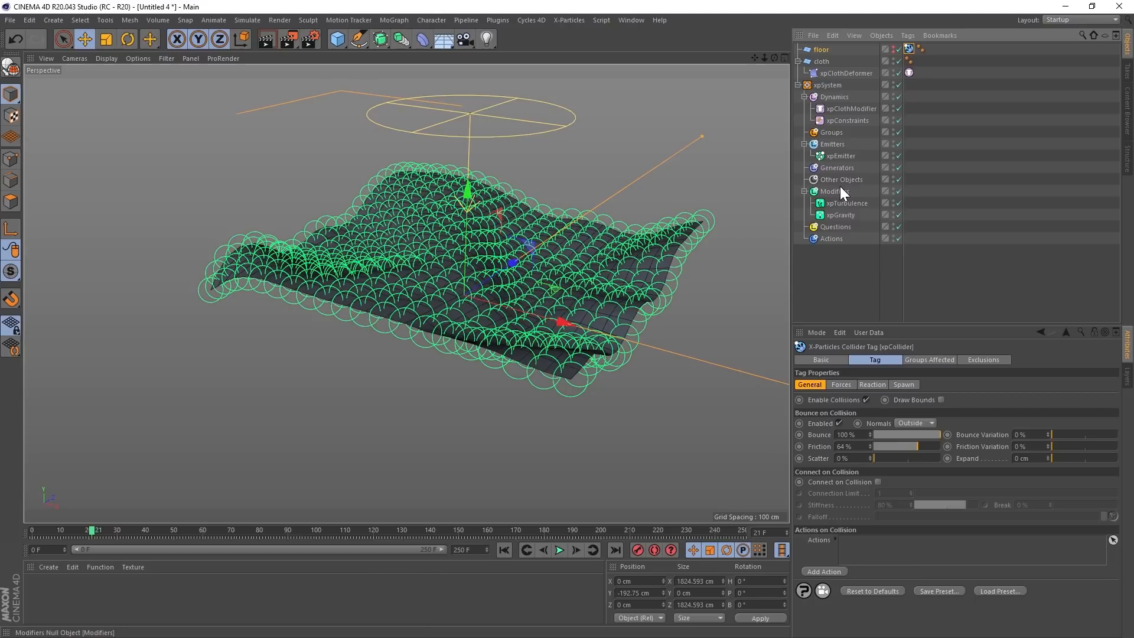
click(841, 155)
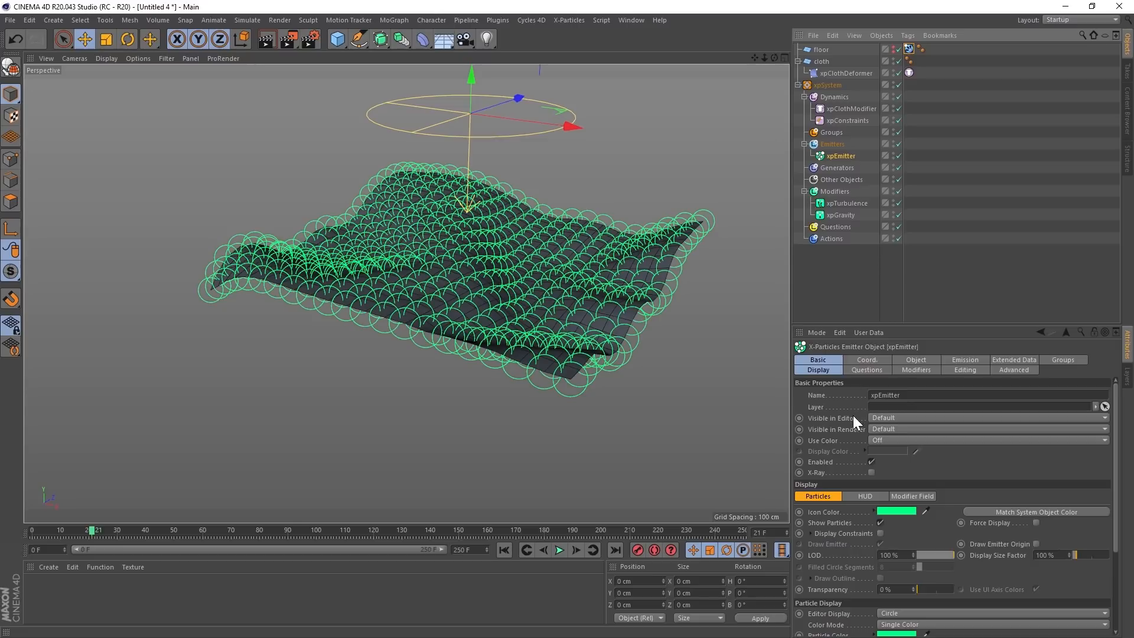
click(915, 360)
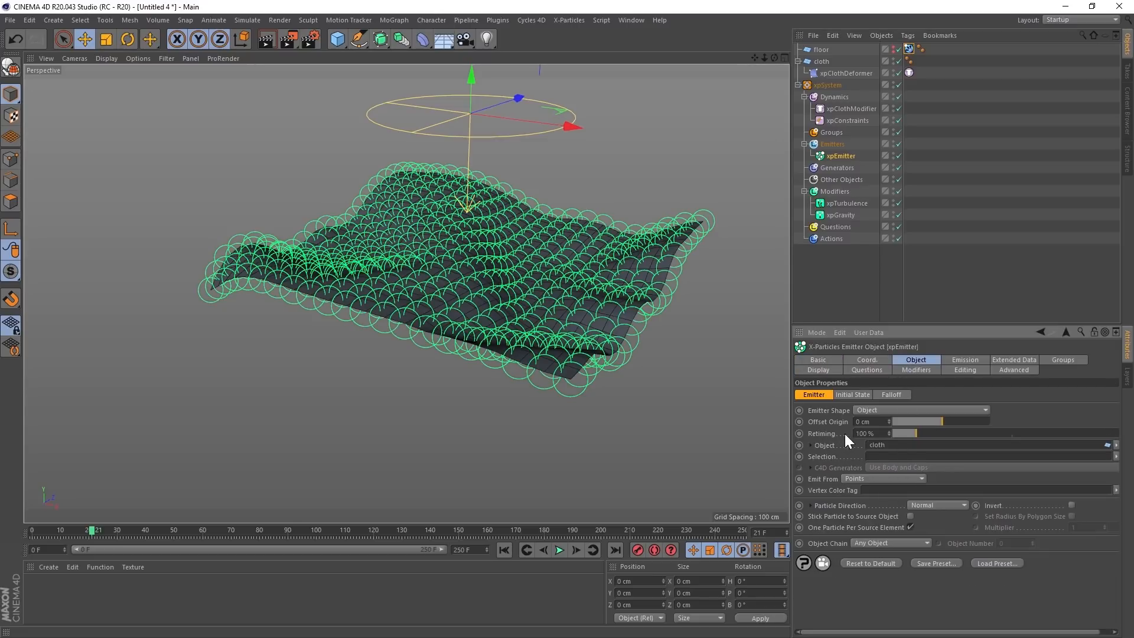
- Keyframe the emitter's Retiming at 100% on frame 21 and at 10% on frame 31
ctrl+click(799, 433)
click(560, 551)
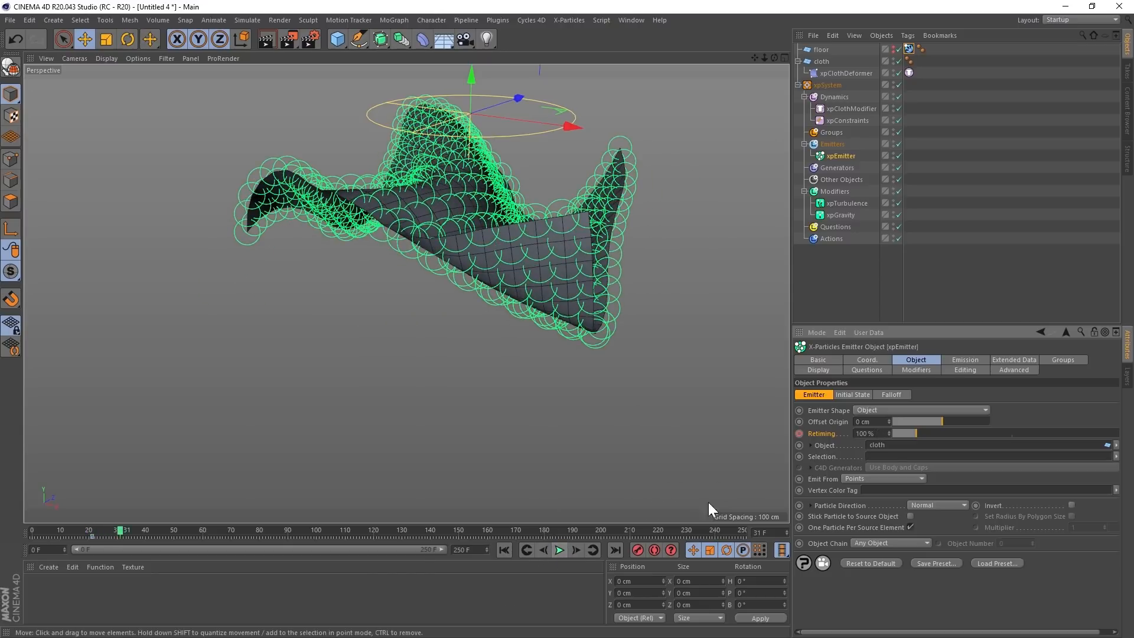
click(864, 433)
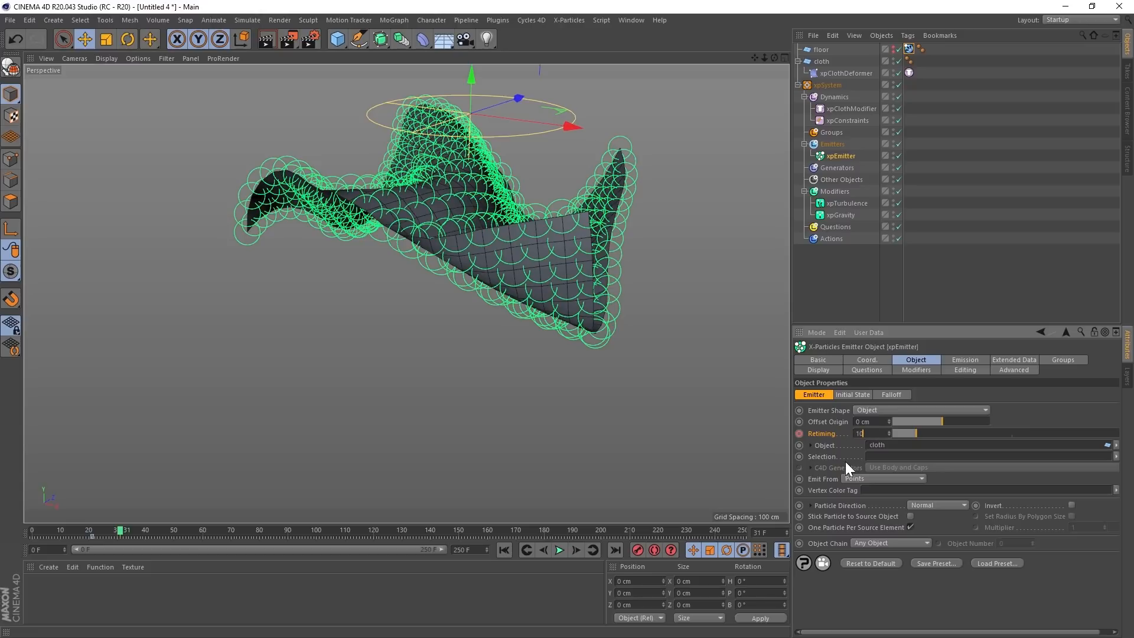
text(10)
key(Return)
- Replay the simulation from the first frame to check the effect of the Retiming keyframes, and pause it
click(504, 550)
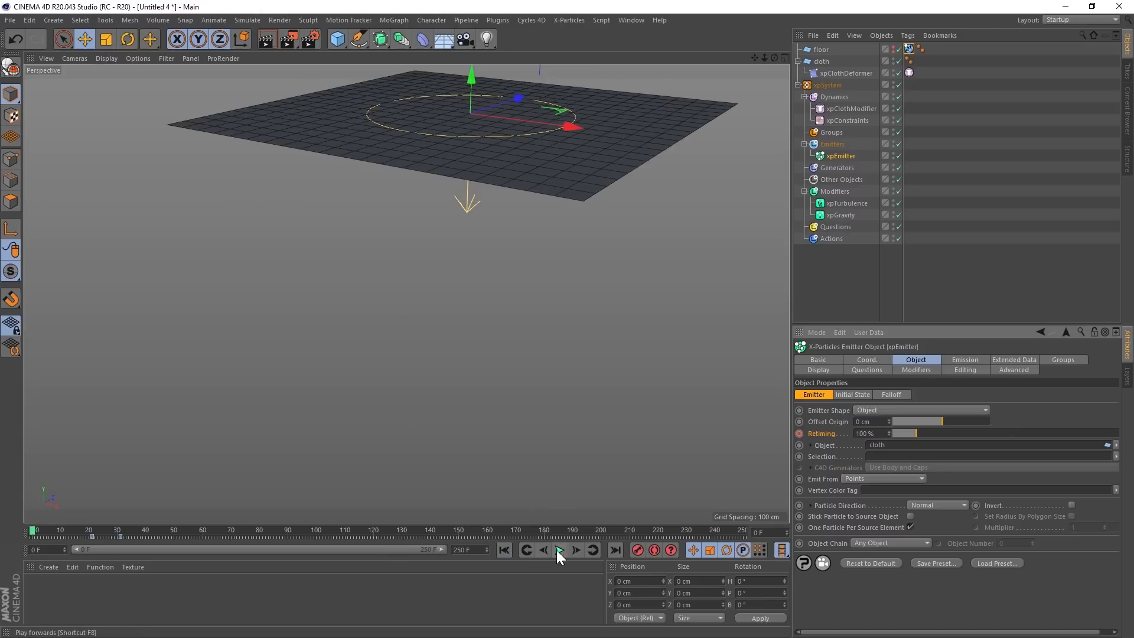
click(560, 550)
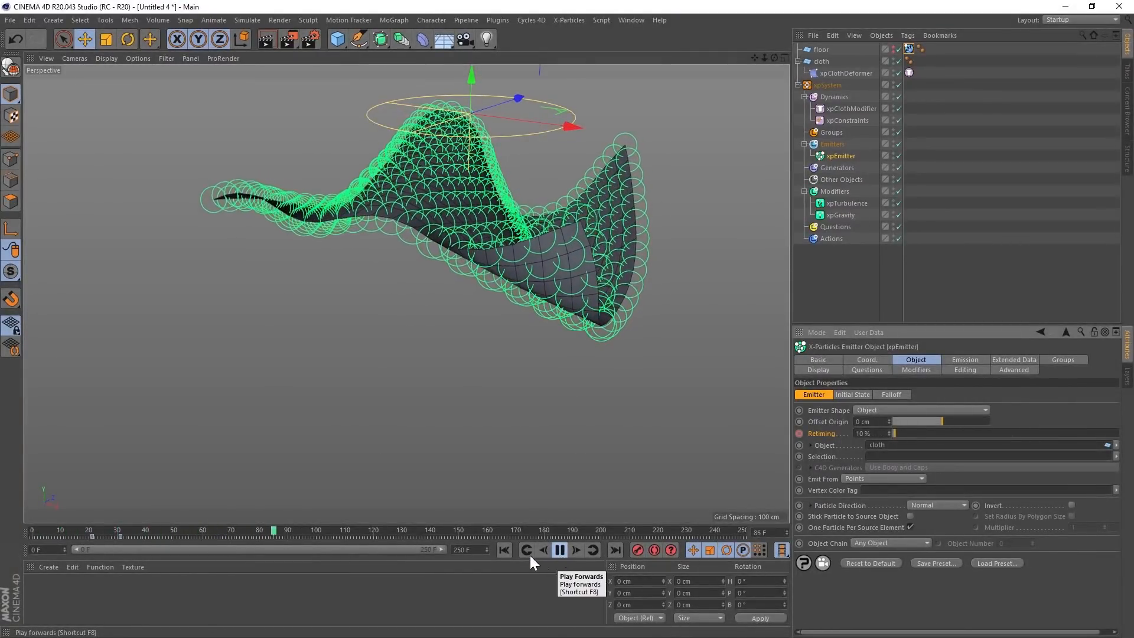
click(504, 550)
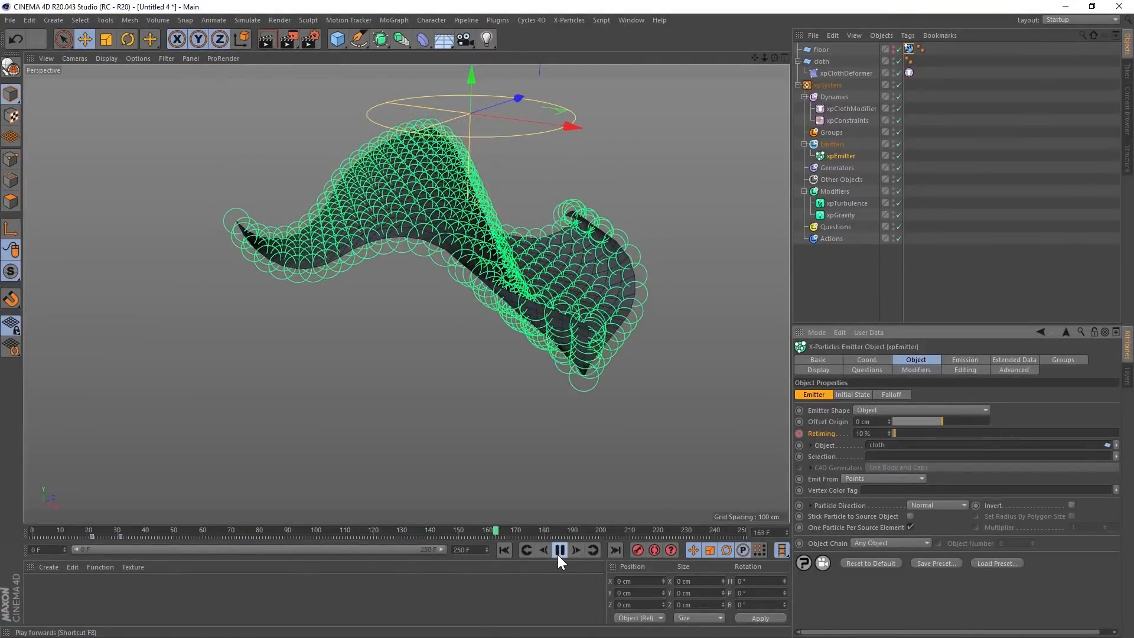
click(510, 548)
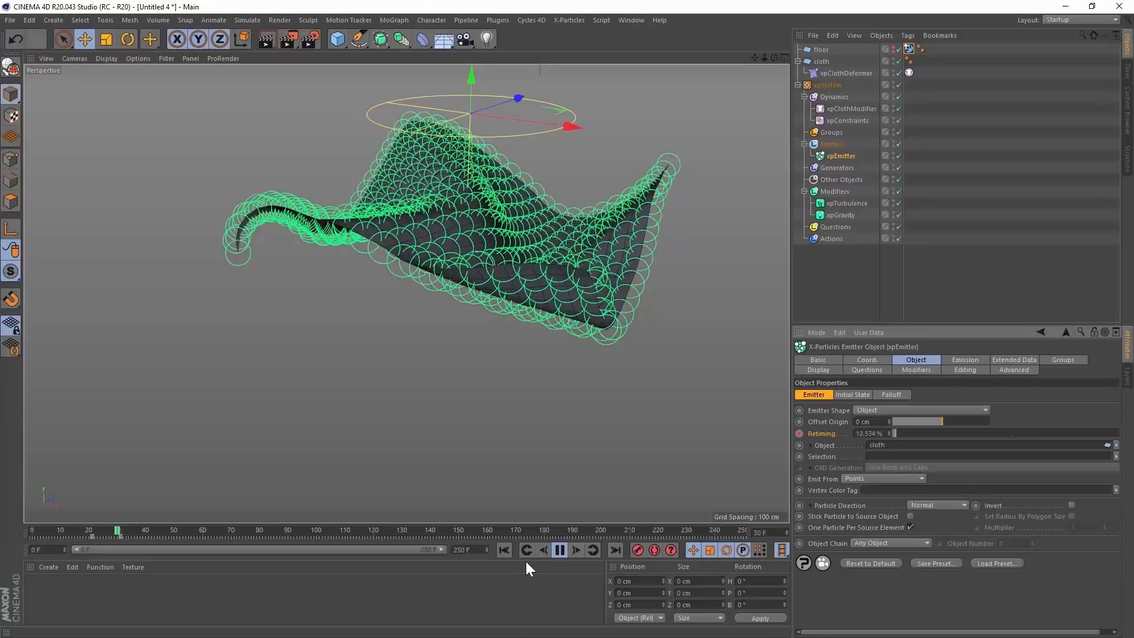
click(559, 550)
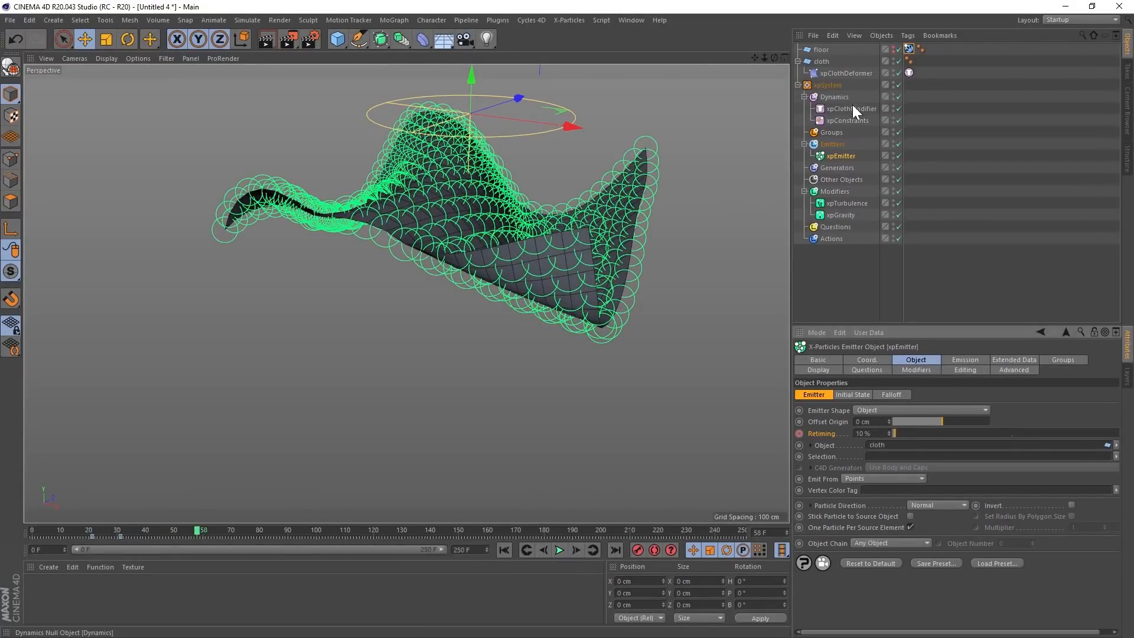
- Hide the xpEmitter's particles in the viewport and replay the retimed simulation from above, pausing around frame 32
click(894, 154)
click(893, 153)
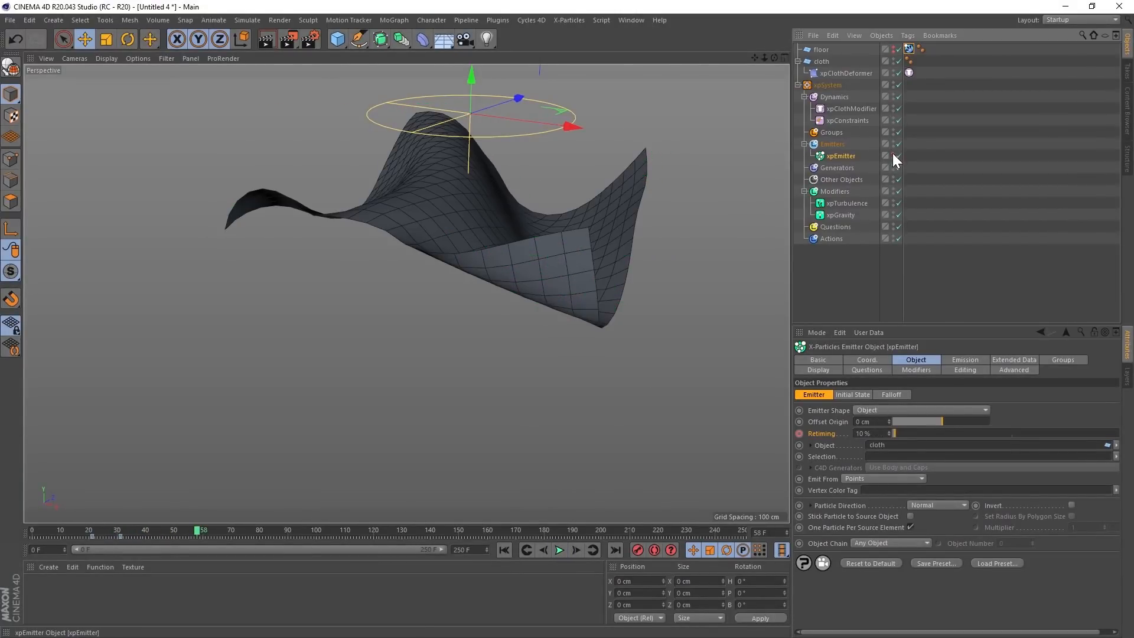
alt+drag(481, 282, 526, 414)
click(504, 550)
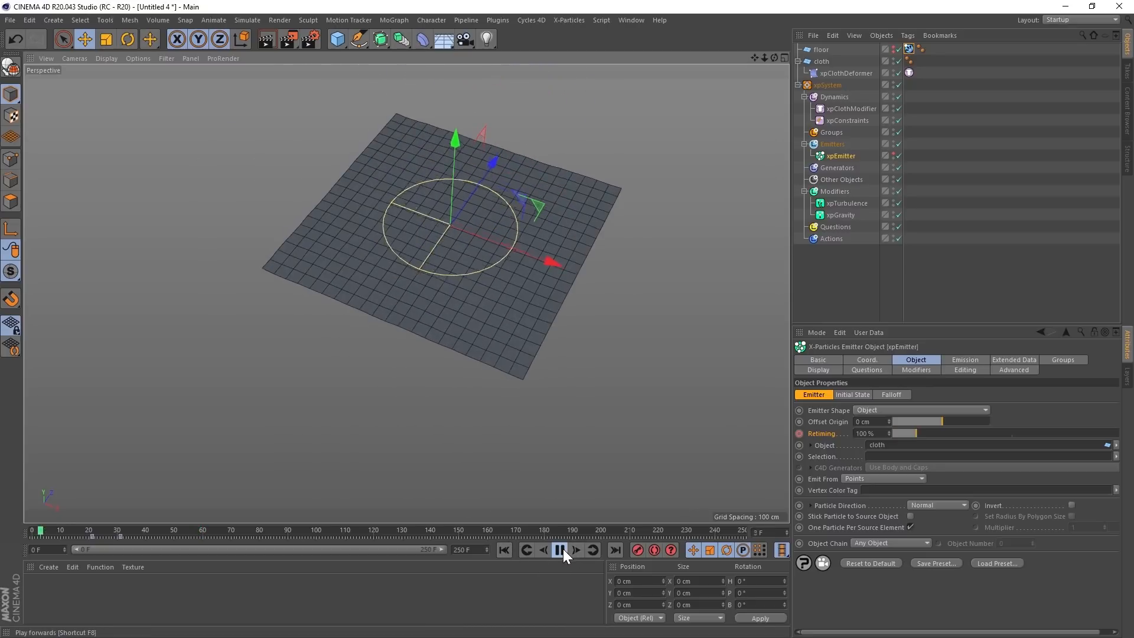
click(559, 550)
click(561, 550)
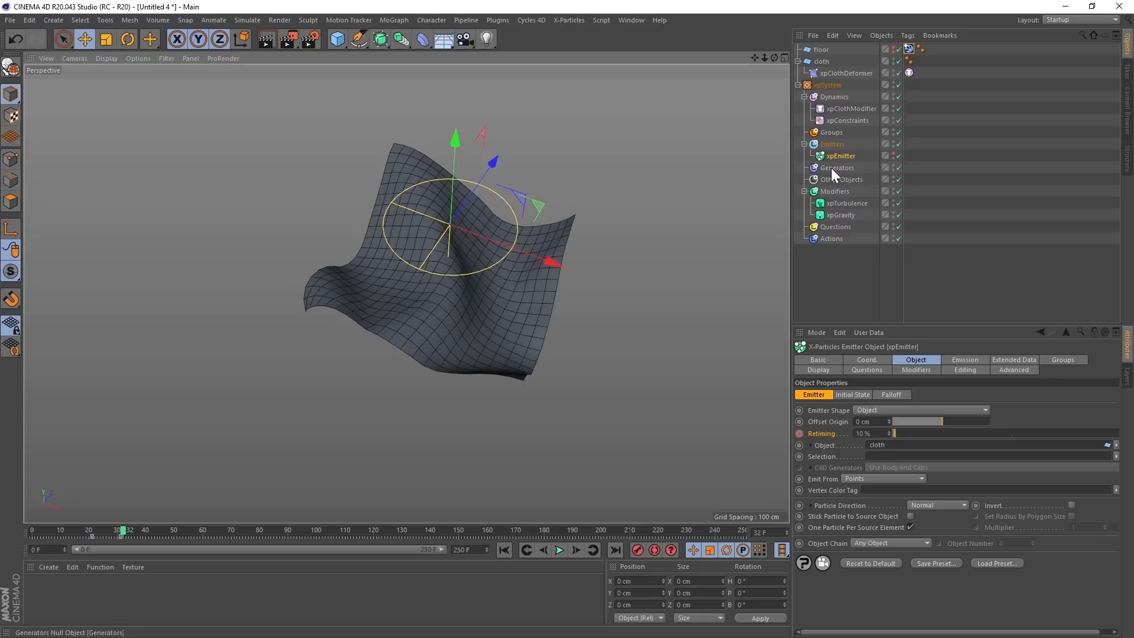
- Set the cloth plane's Width Segments and Height Segments to 50
click(821, 62)
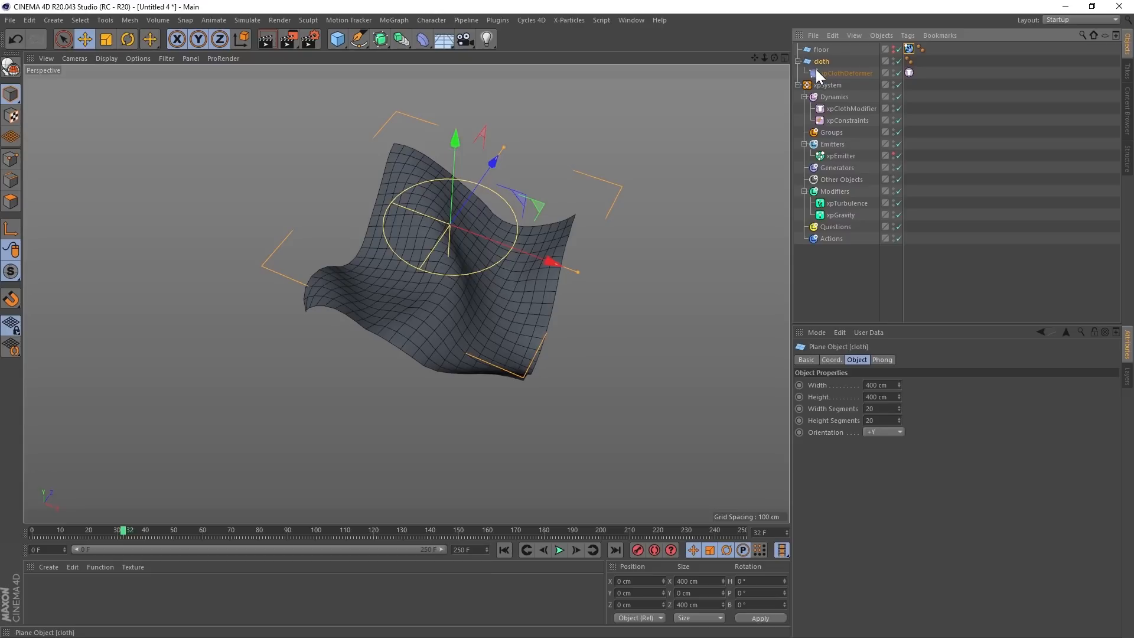
click(872, 409)
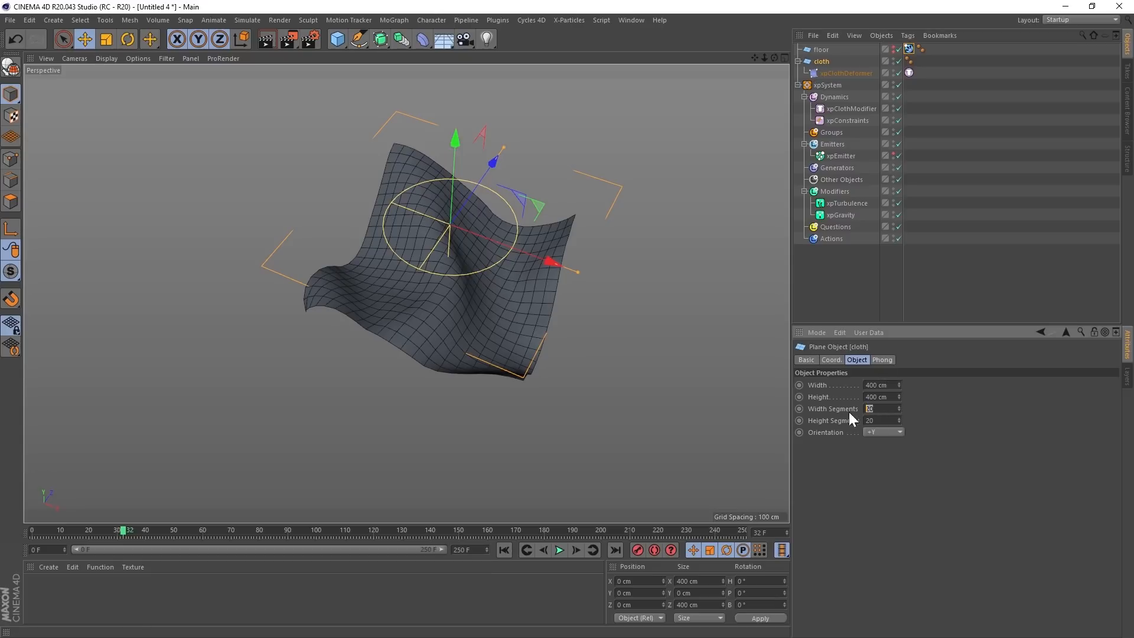
text(50)
click(880, 420)
- Show the emitter's particles, advance from the first frame to frame 1, and examine how they overlap at the cloth's corner
click(504, 550)
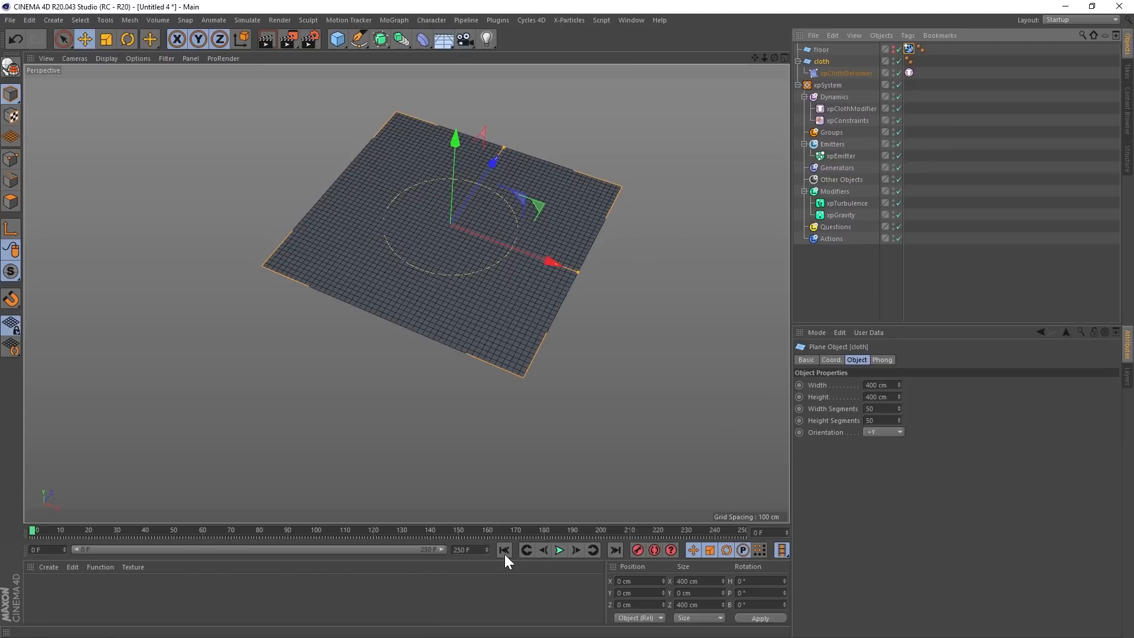
click(576, 551)
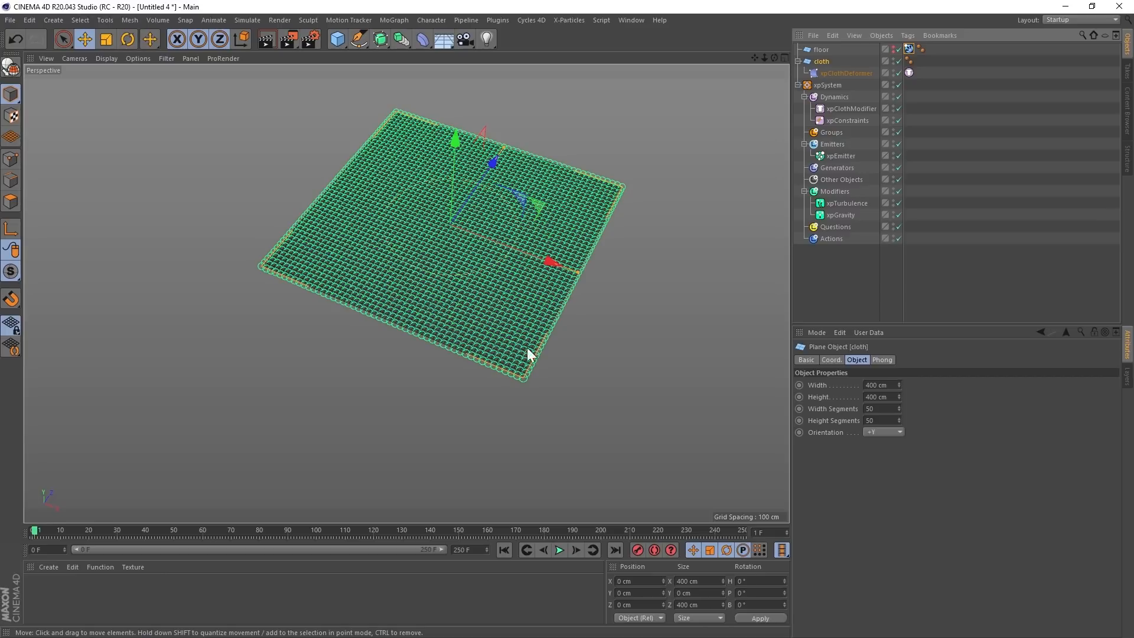
scroll(520, 362, up, 3)
scroll(578, 362, up, 5)
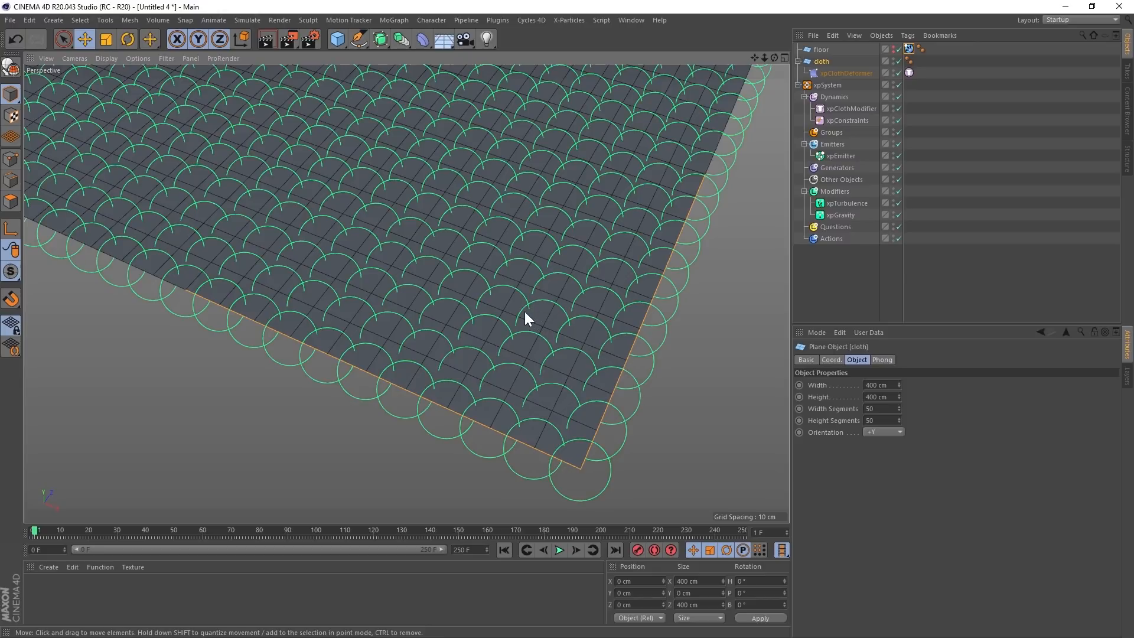
alt+right_drag(550, 243, 371, 330)
alt+middle_drag(494, 242, 462, 367)
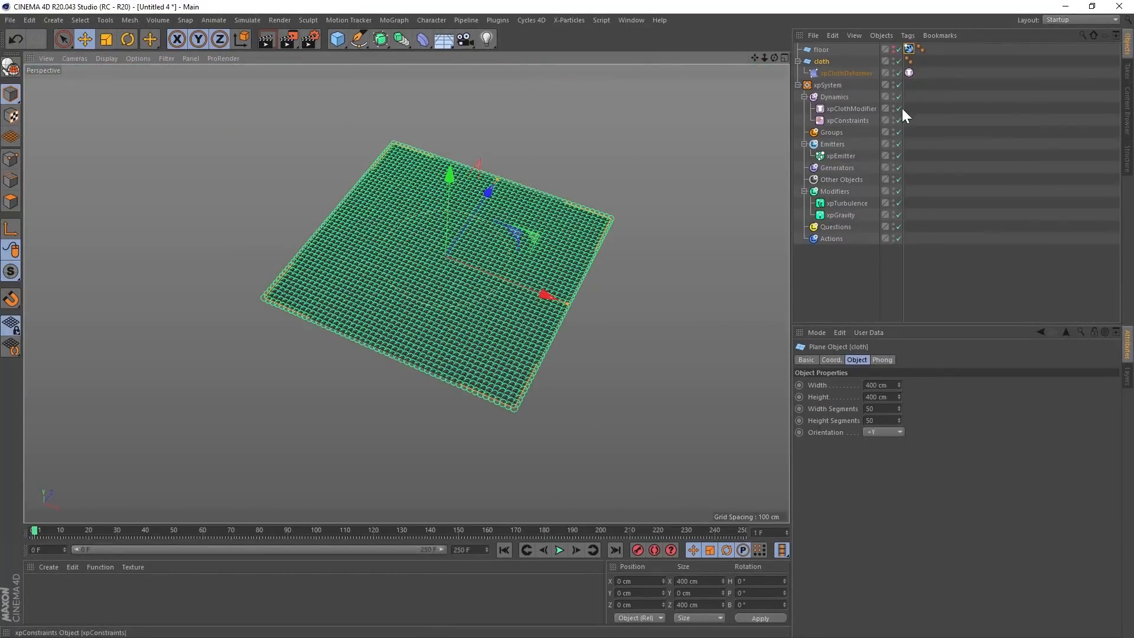
- Hide the xpEmitter's particles and replay the simulation, pausing to examine the folds of the subdivided cloth
click(894, 153)
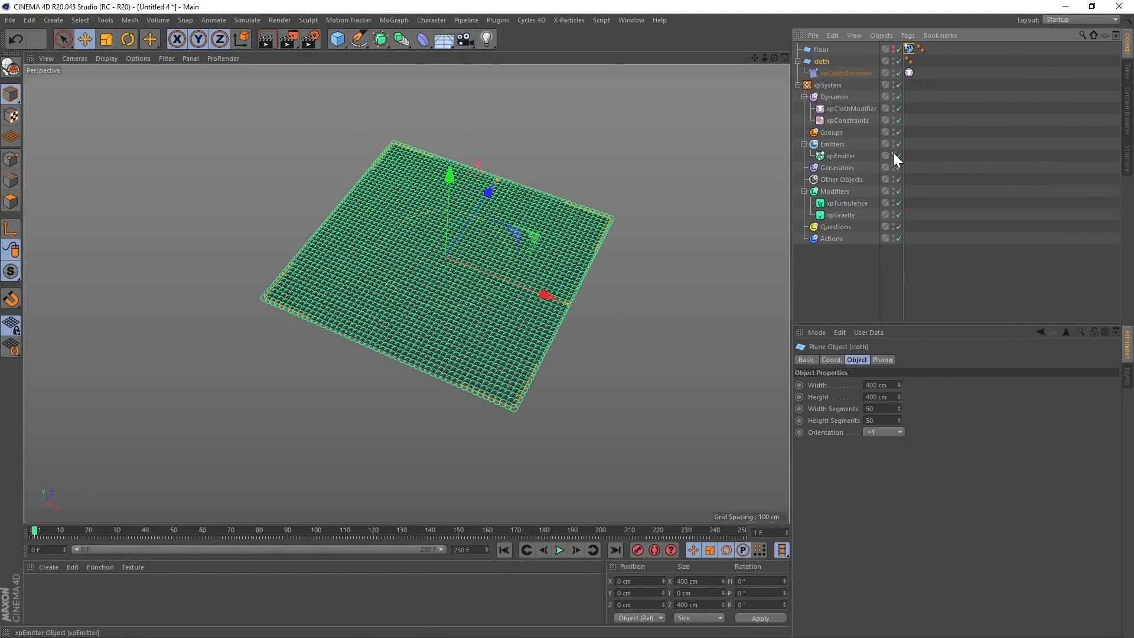
click(559, 549)
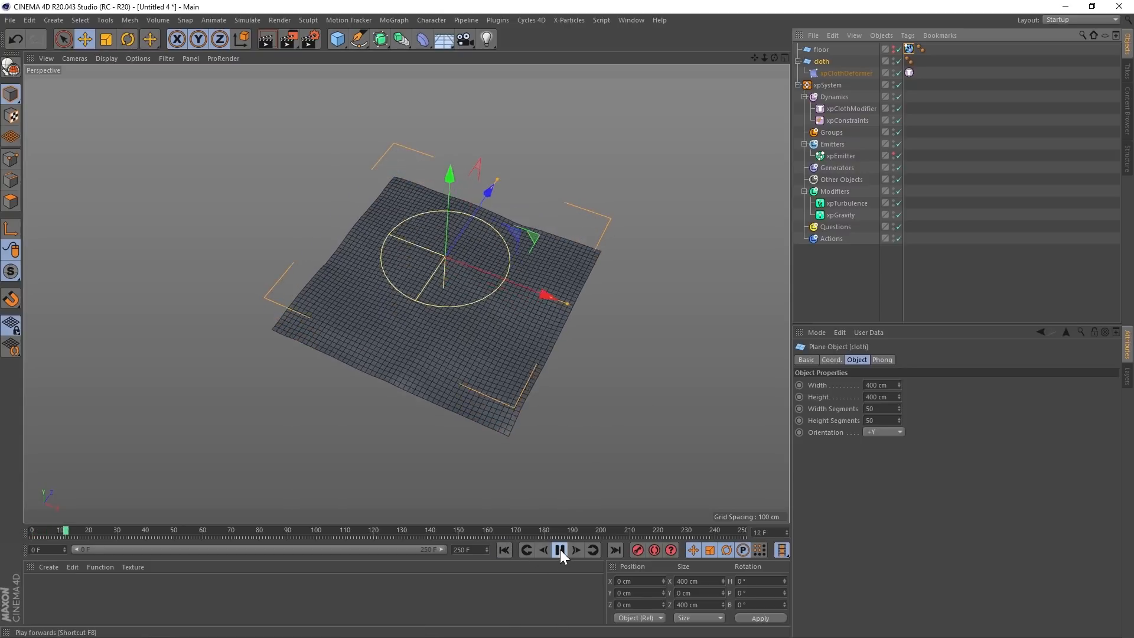
click(559, 551)
alt+drag(463, 312, 492, 340)
click(507, 551)
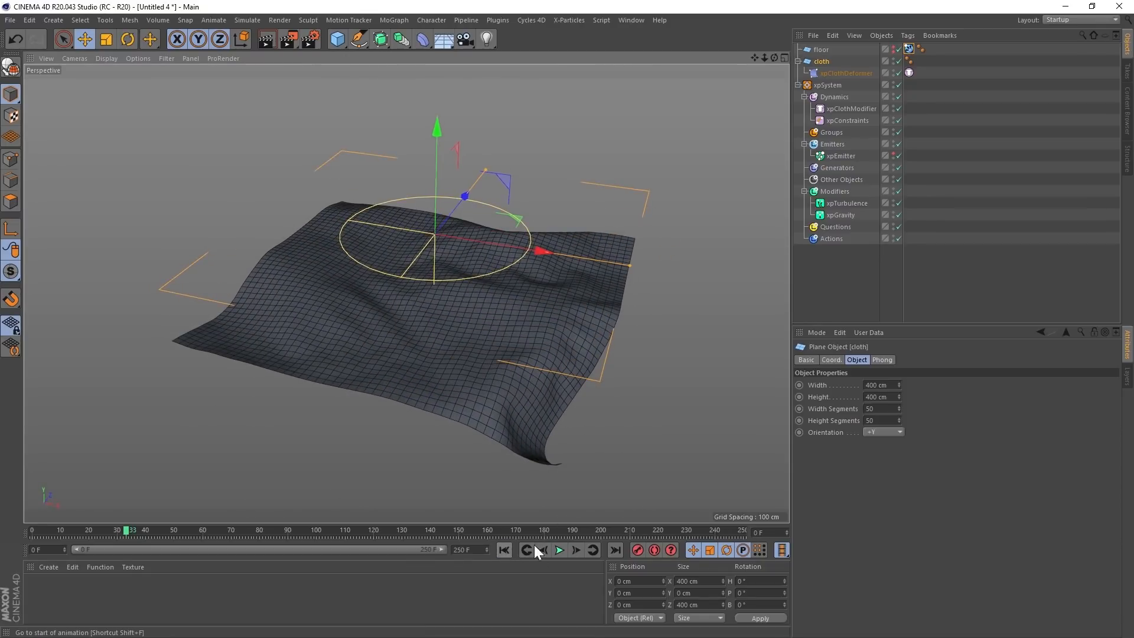
click(562, 549)
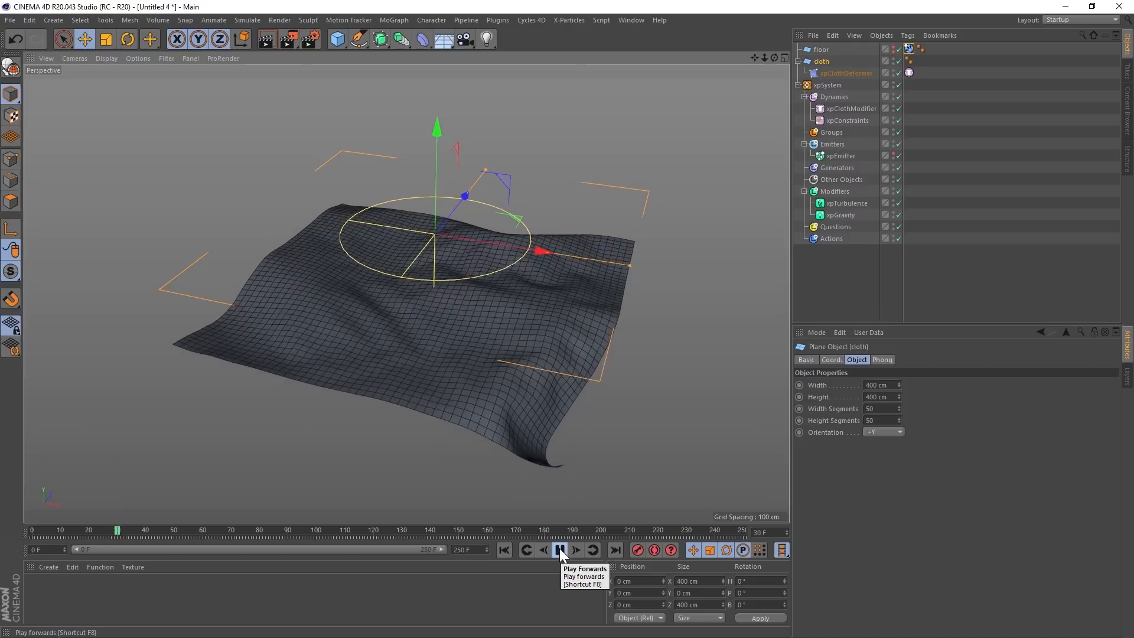
click(559, 549)
alt+drag(469, 338, 381, 292)
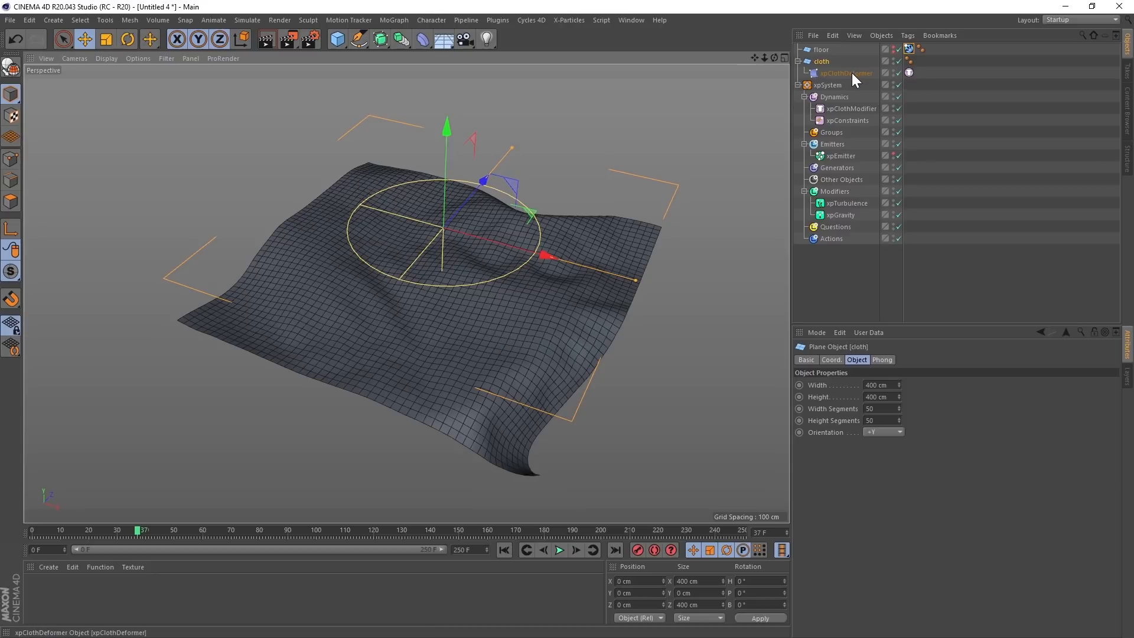
- Set the Structure, Shear and Bend Strength of the deformer's cloth tag to 50% each
click(910, 73)
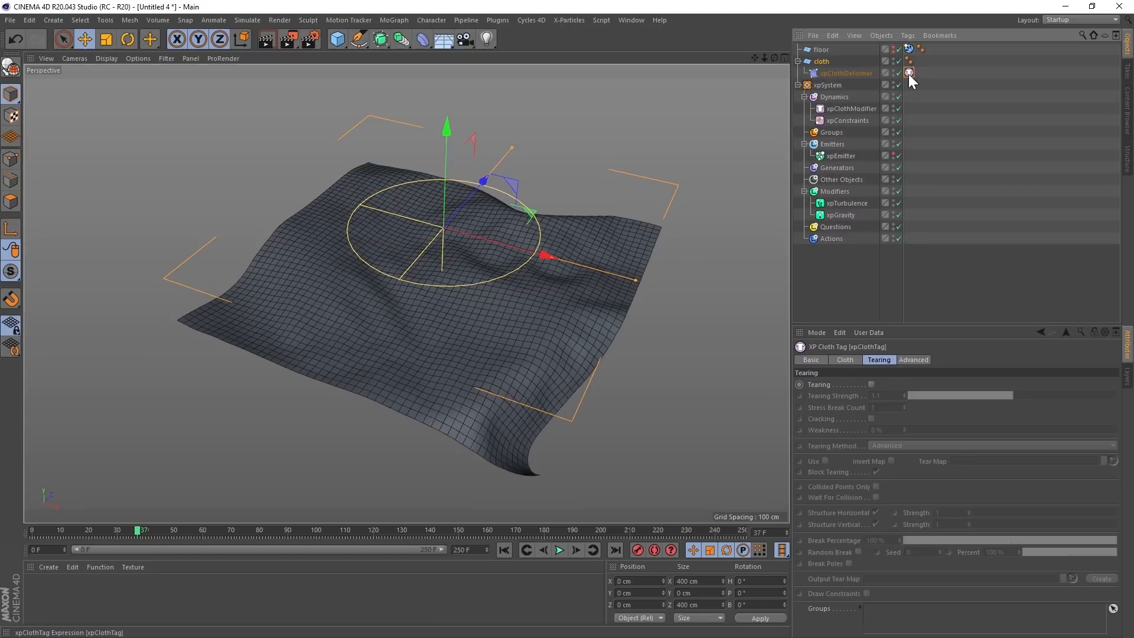
click(849, 361)
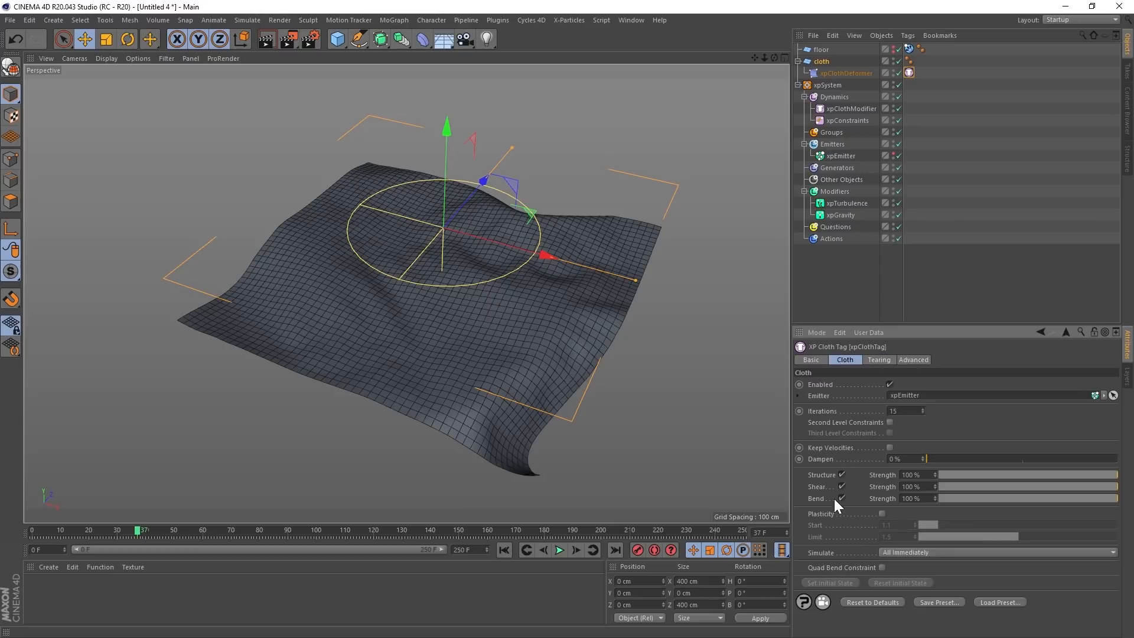
drag(1069, 474, 1029, 476)
click(1031, 488)
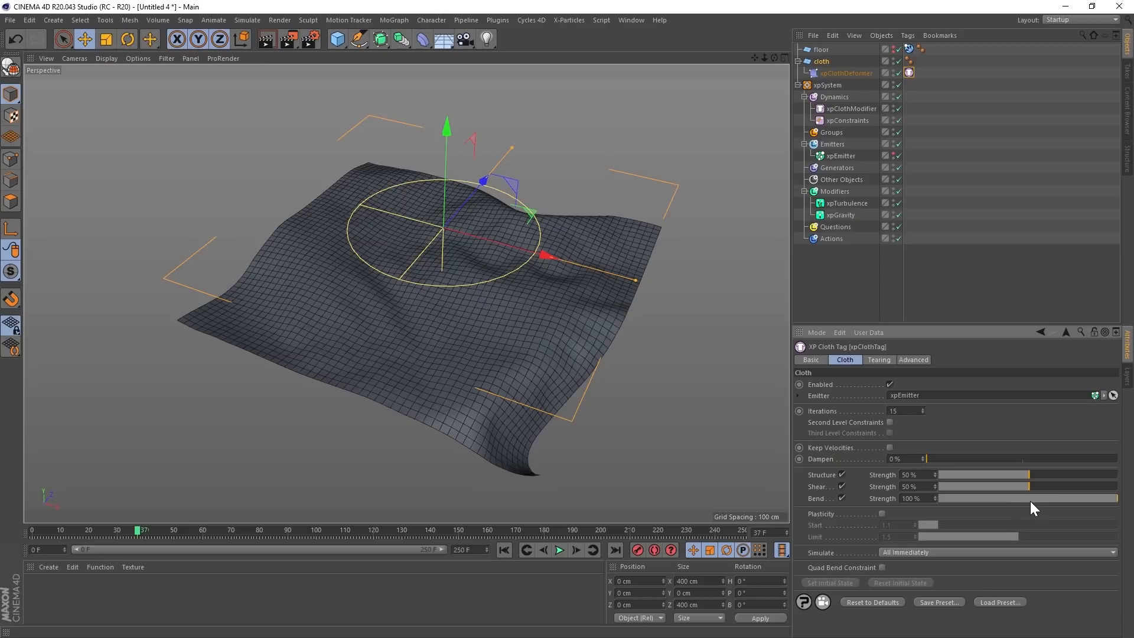
click(1034, 498)
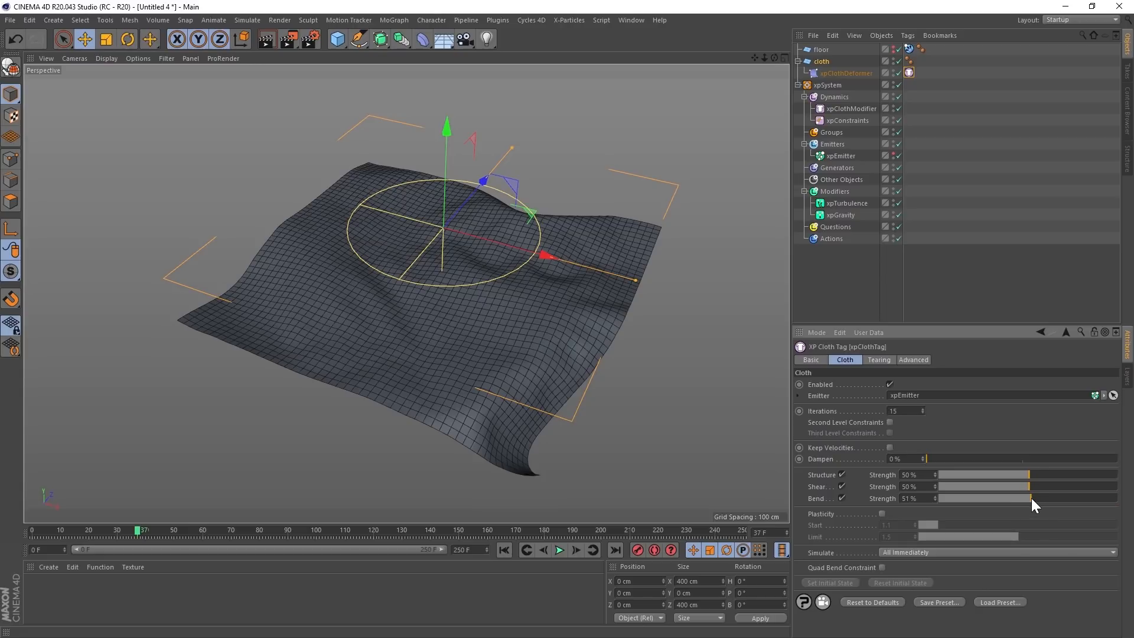
- Replay the simulation from the first frame with the reduced cloth strengths and pause to examine the wrinkles
click(504, 550)
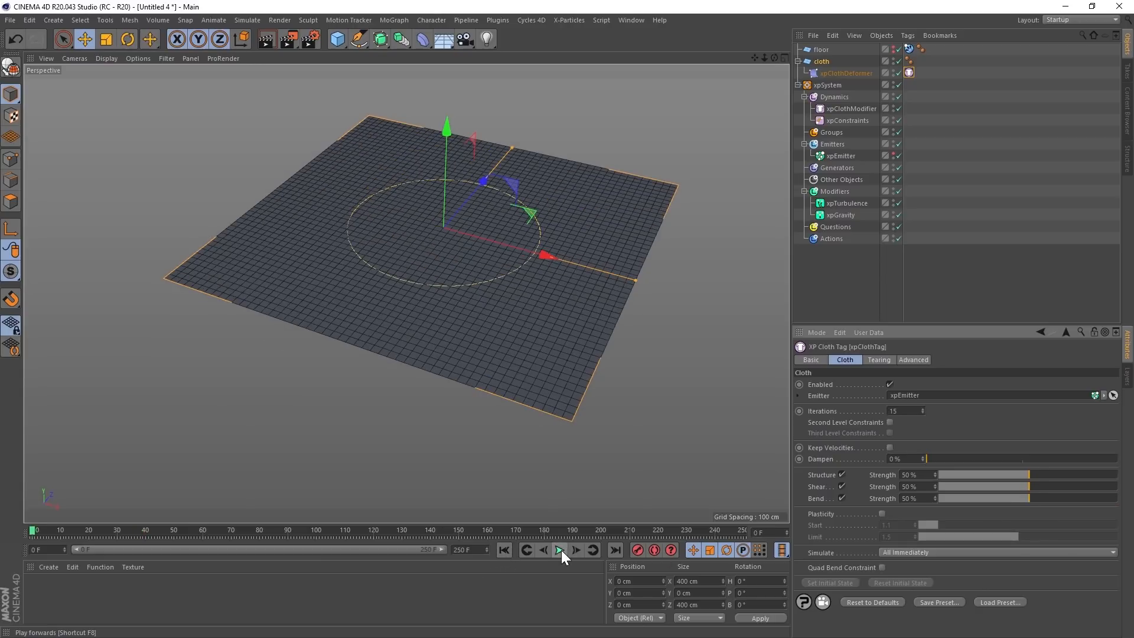
click(560, 550)
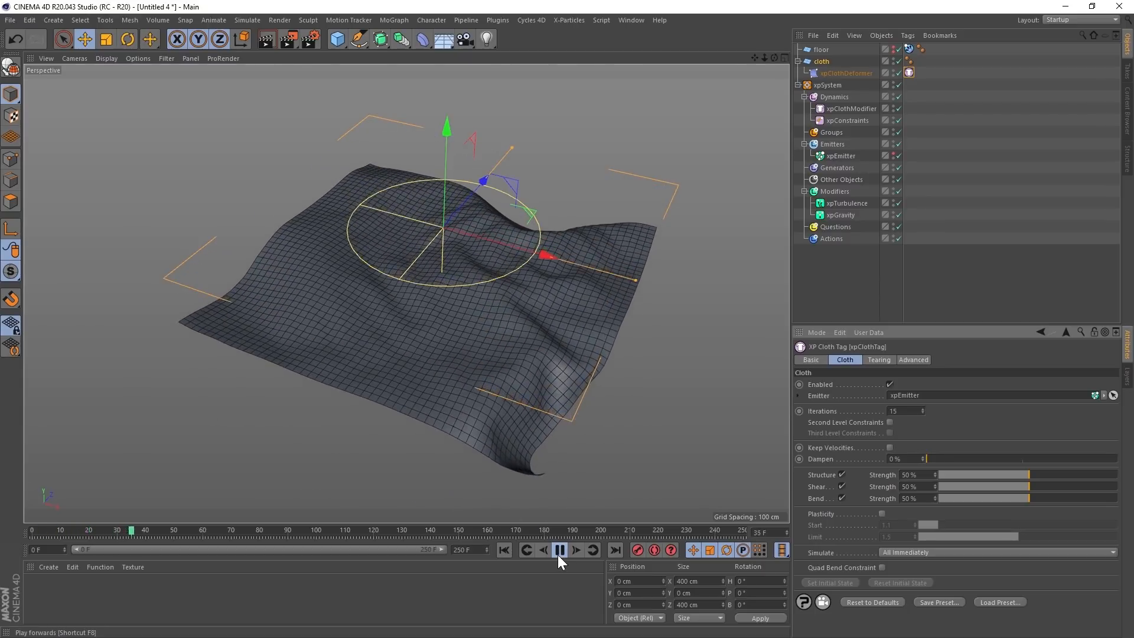
click(561, 550)
alt+drag(523, 332, 678, 261)
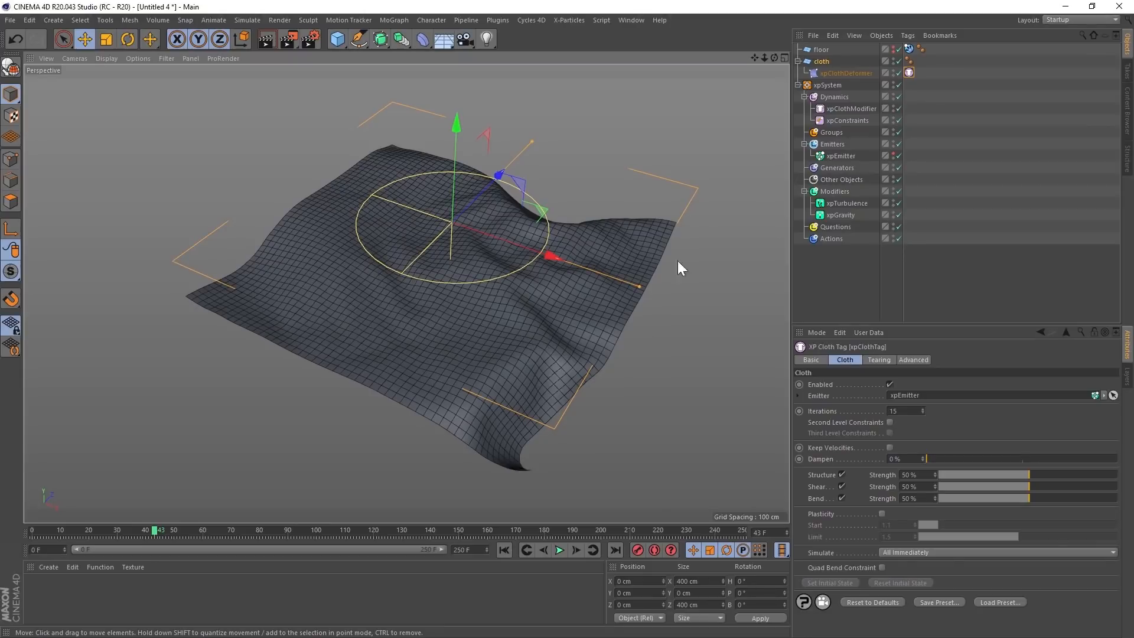
- Set xpTurbulence's Scale to 76% and Strength to 23, and replay the simulation to examine the cloth
click(845, 203)
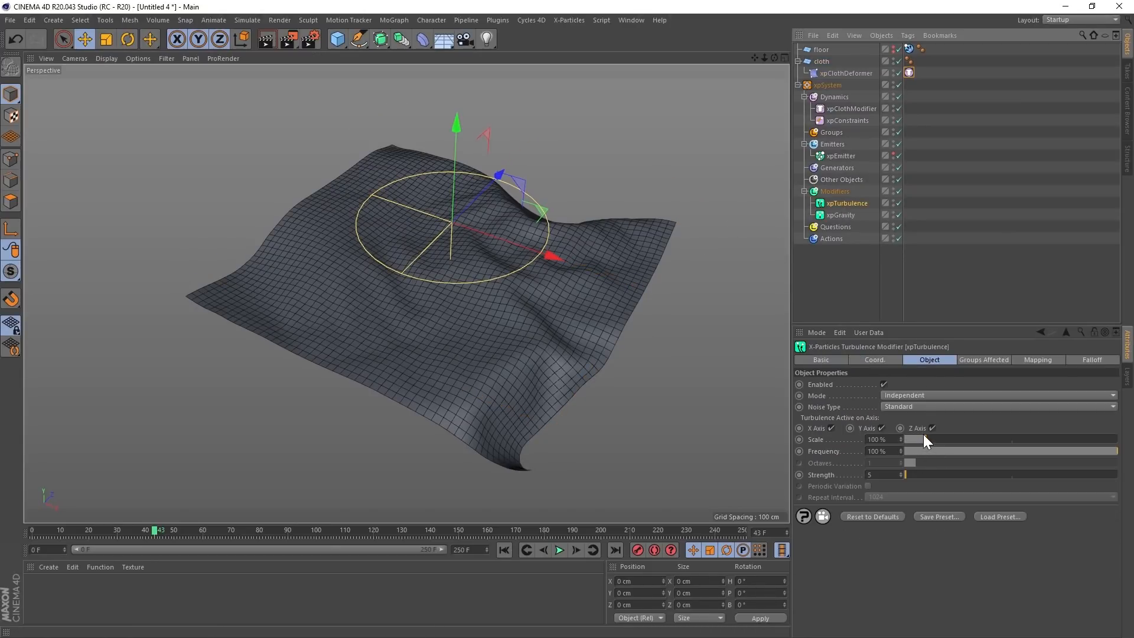
drag(923, 439, 920, 442)
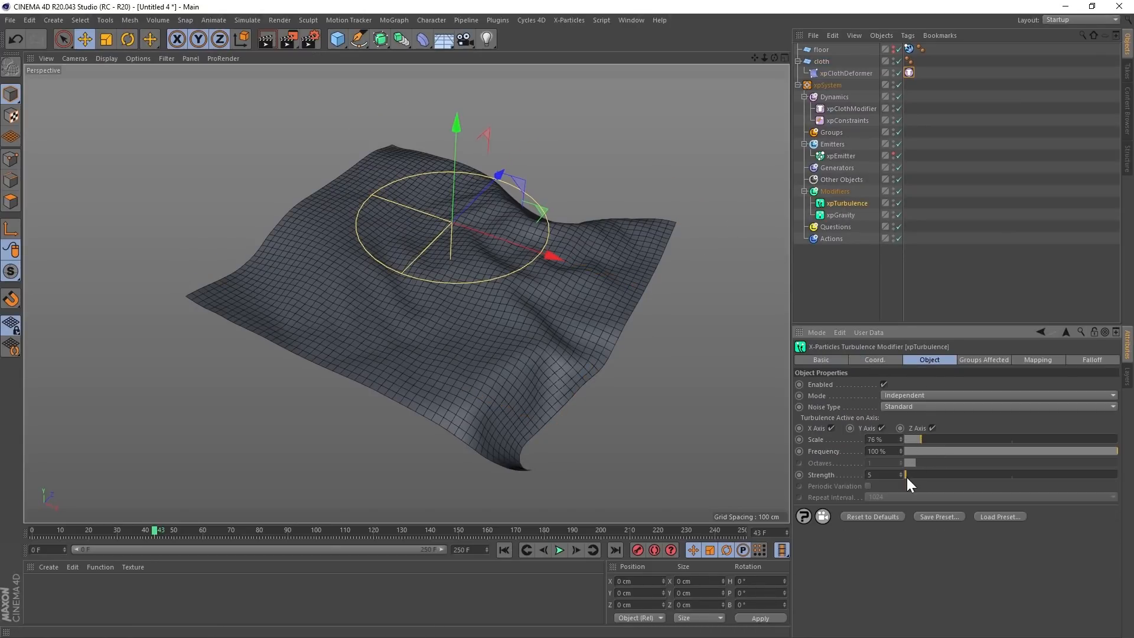
click(504, 551)
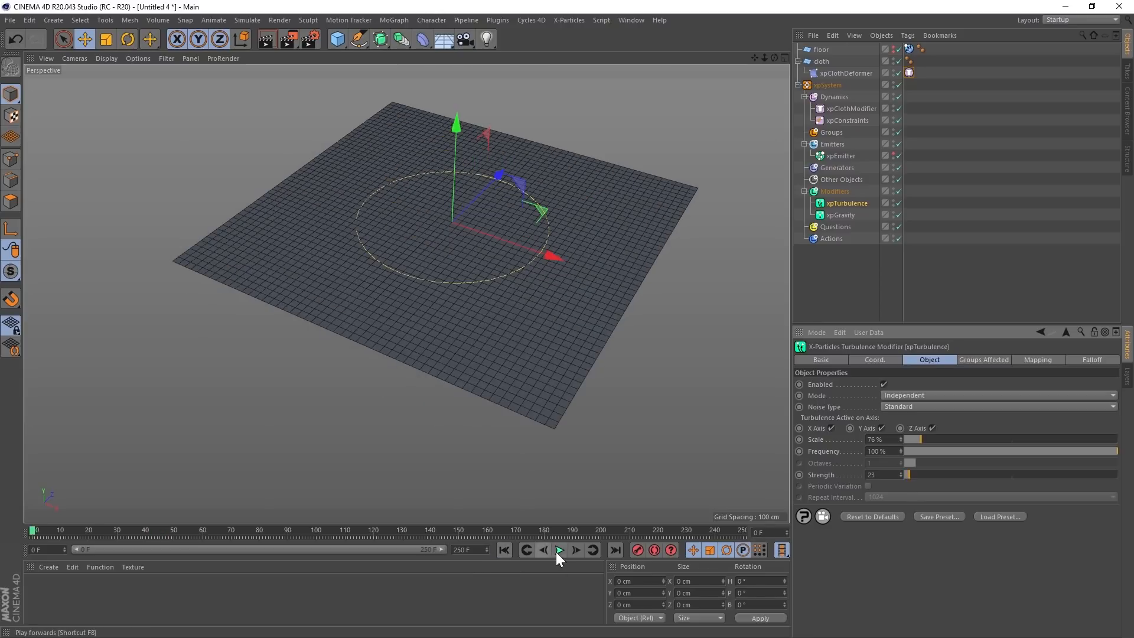
click(558, 550)
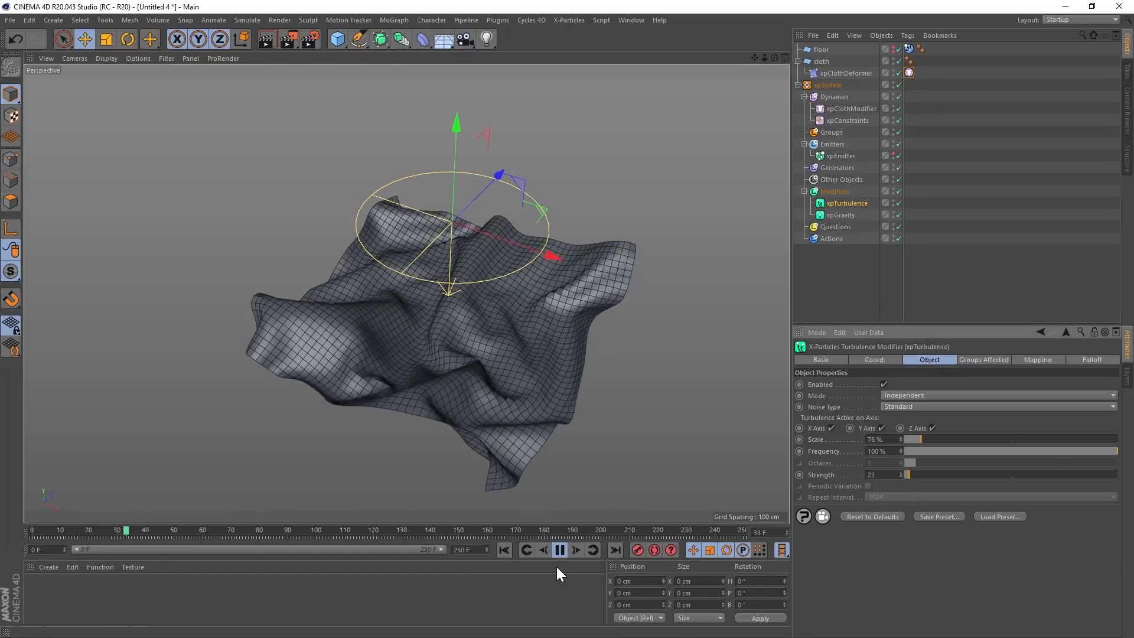
click(559, 550)
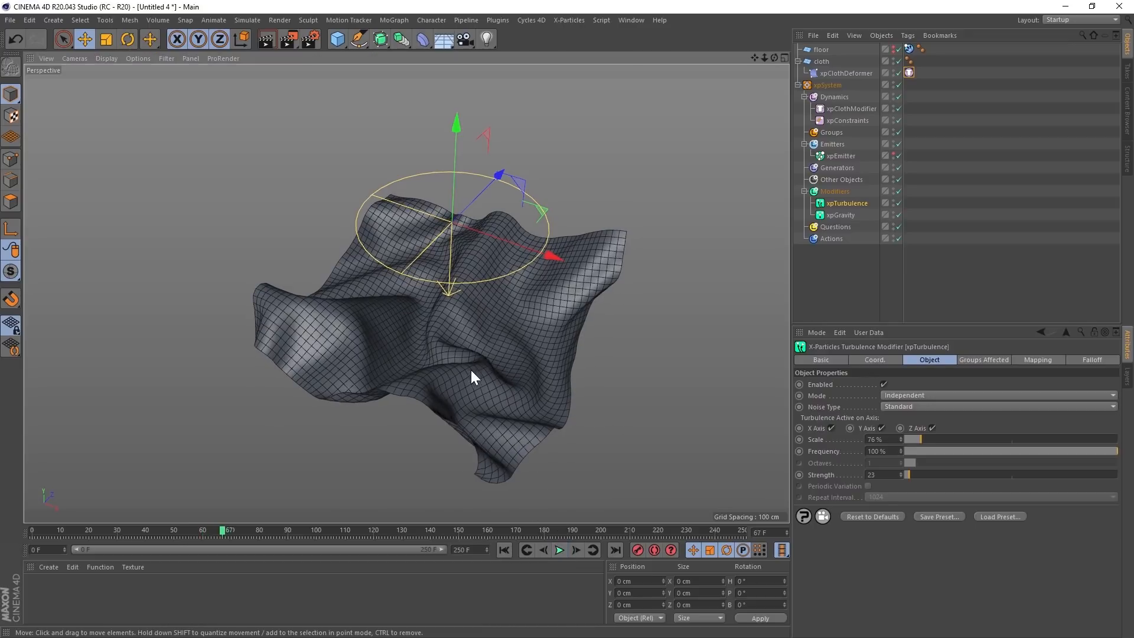
mouse_move(470, 370)
alt+mouse_down()
mouse_move(537, 284)
mouse_move(480, 321)
mouse_move(466, 386)
alt+mouse_up()
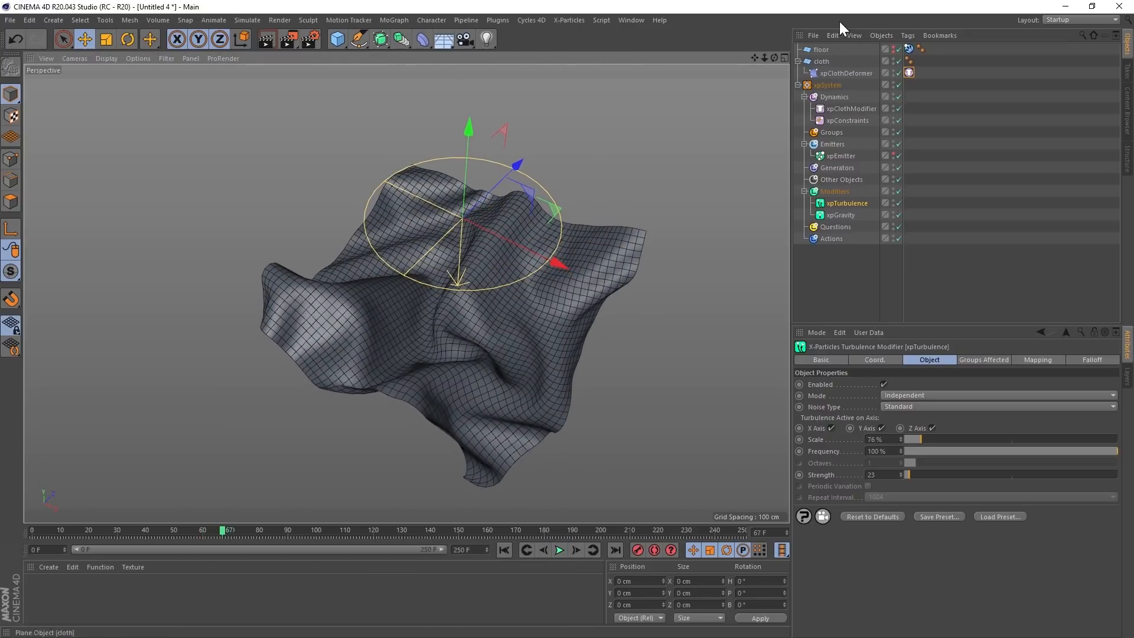
click(510, 552)
click(561, 550)
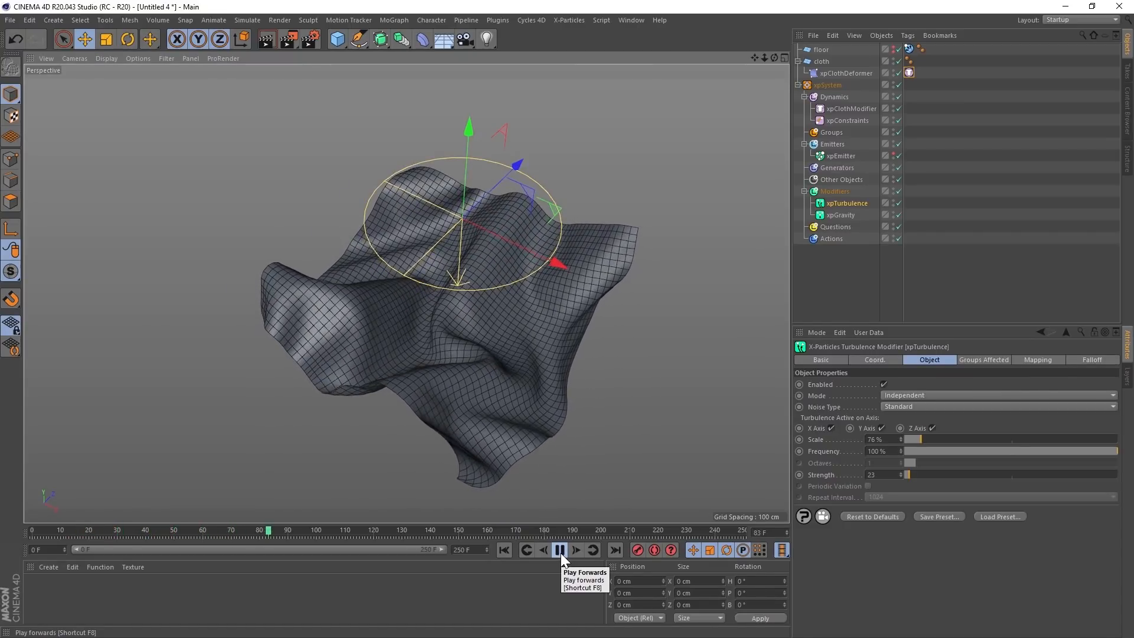
- Replay the simulation from the first frame and pause to examine the turbulent cloth's folds from another angle
click(560, 550)
alt+drag(520, 487, 467, 342)
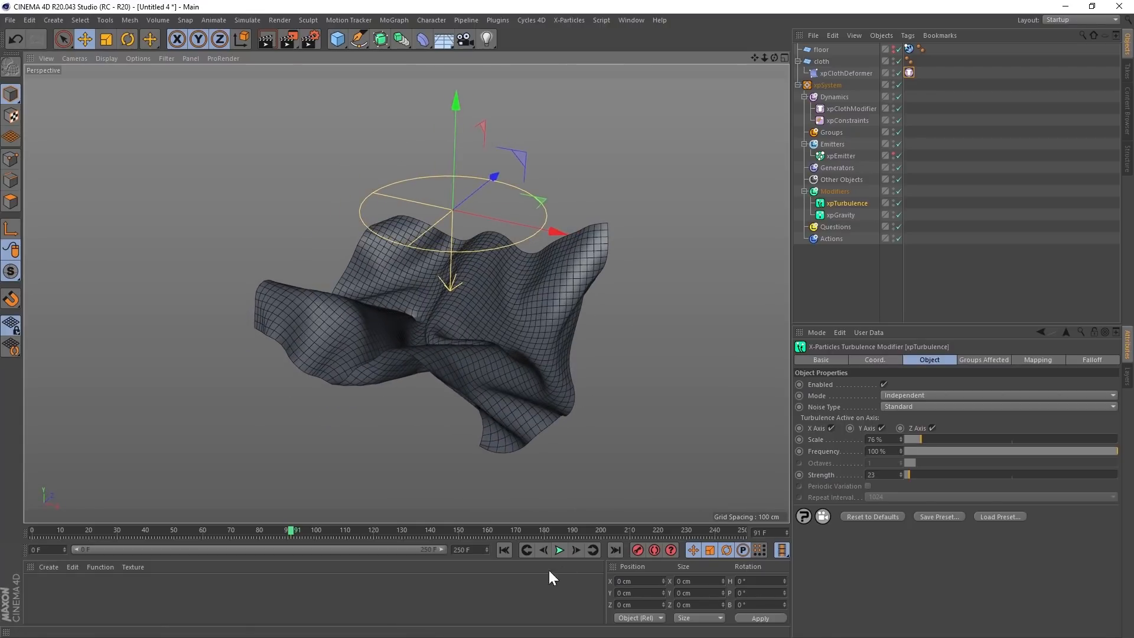
click(503, 550)
click(559, 550)
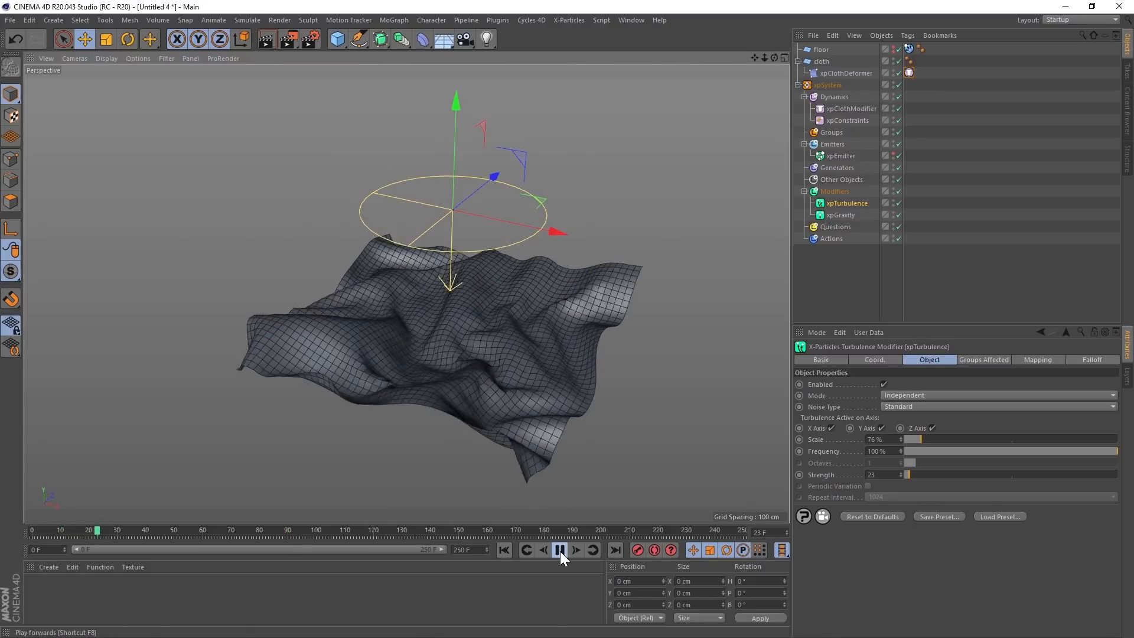
click(559, 551)
alt+drag(483, 304, 555, 333)
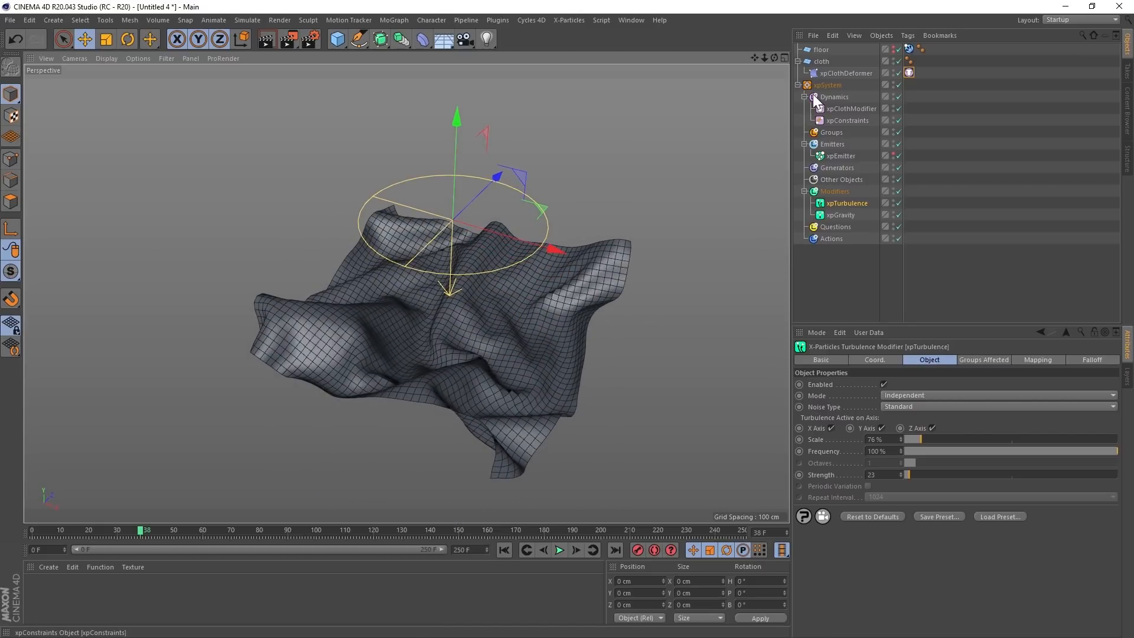
- Set the cloth plane's Width Segments and Height Segments to 80 each
click(821, 61)
click(867, 409)
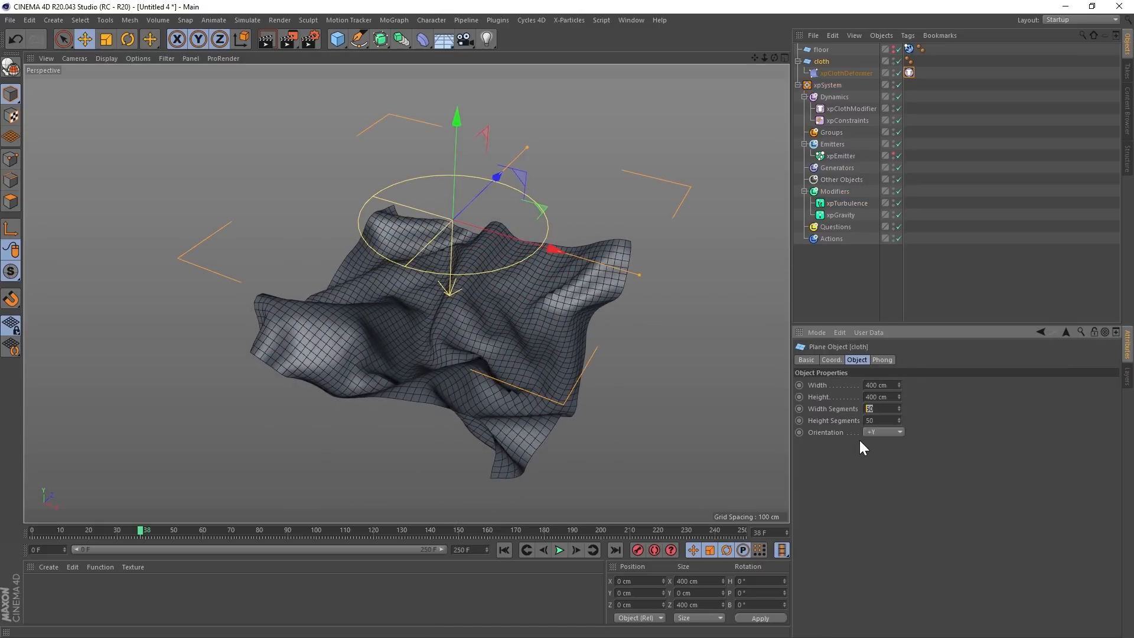
text(80)
key(Tab)
text(80)
- Replay the simulation with the denser cloth mesh and pause to examine its finer wrinkles up close
click(506, 550)
click(559, 551)
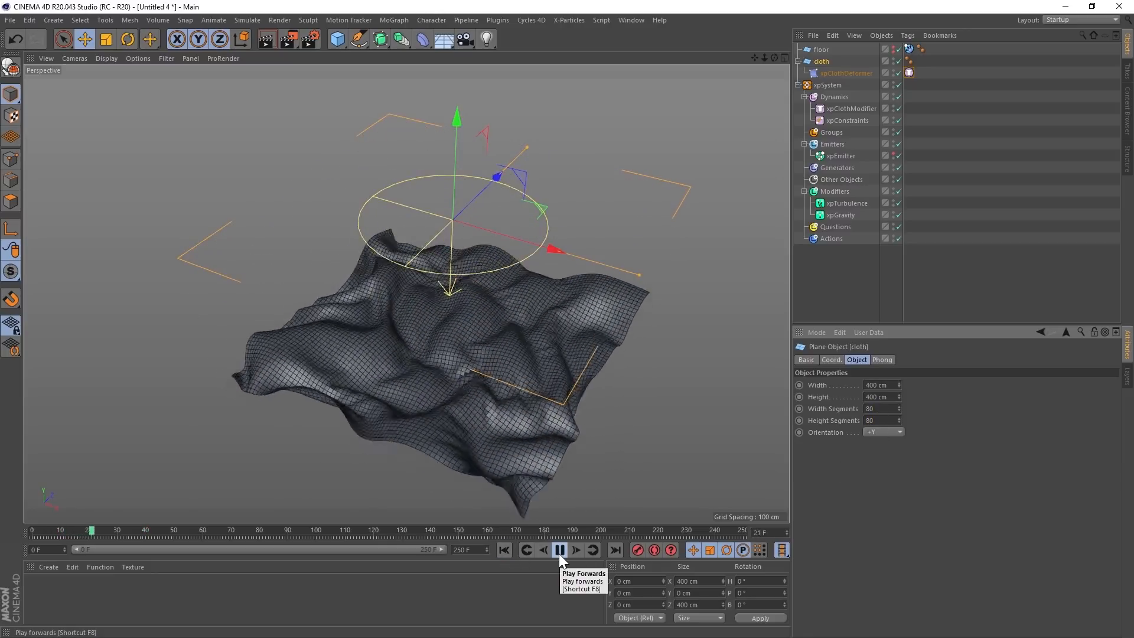
click(560, 551)
alt+drag(488, 383, 508, 329)
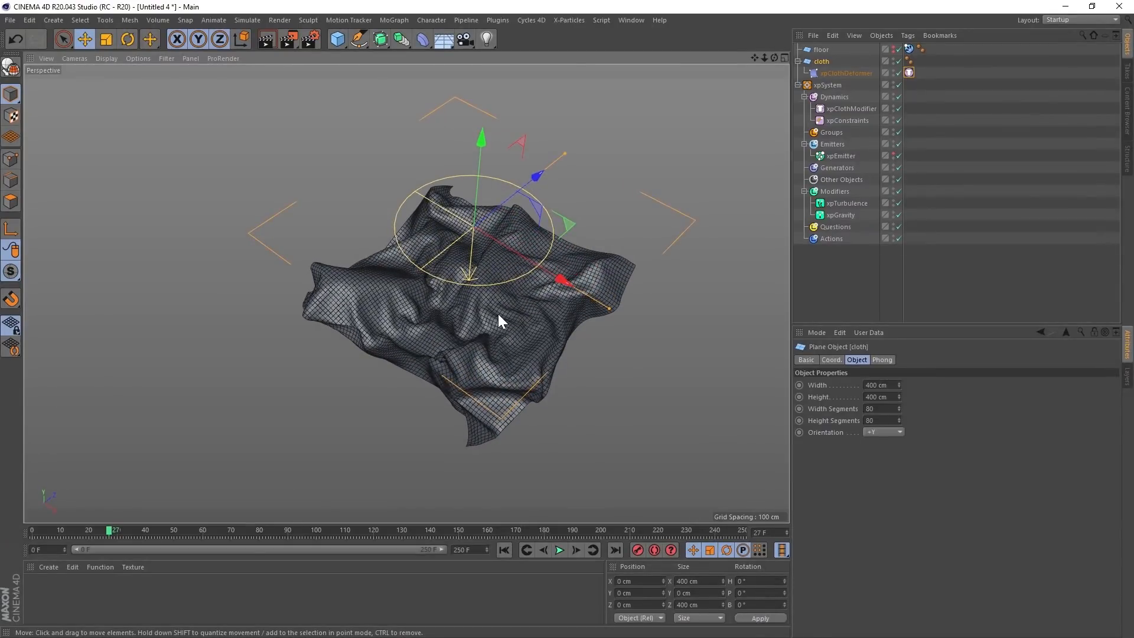
alt+right_drag(497, 325, 530, 334)
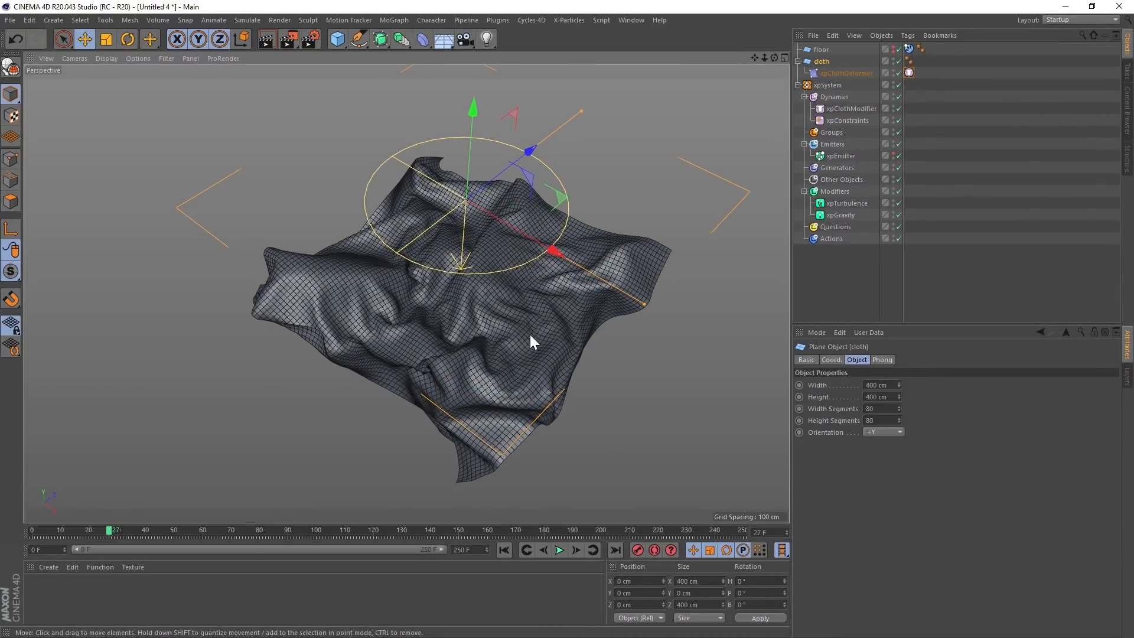
alt+middle_drag(513, 351, 537, 354)
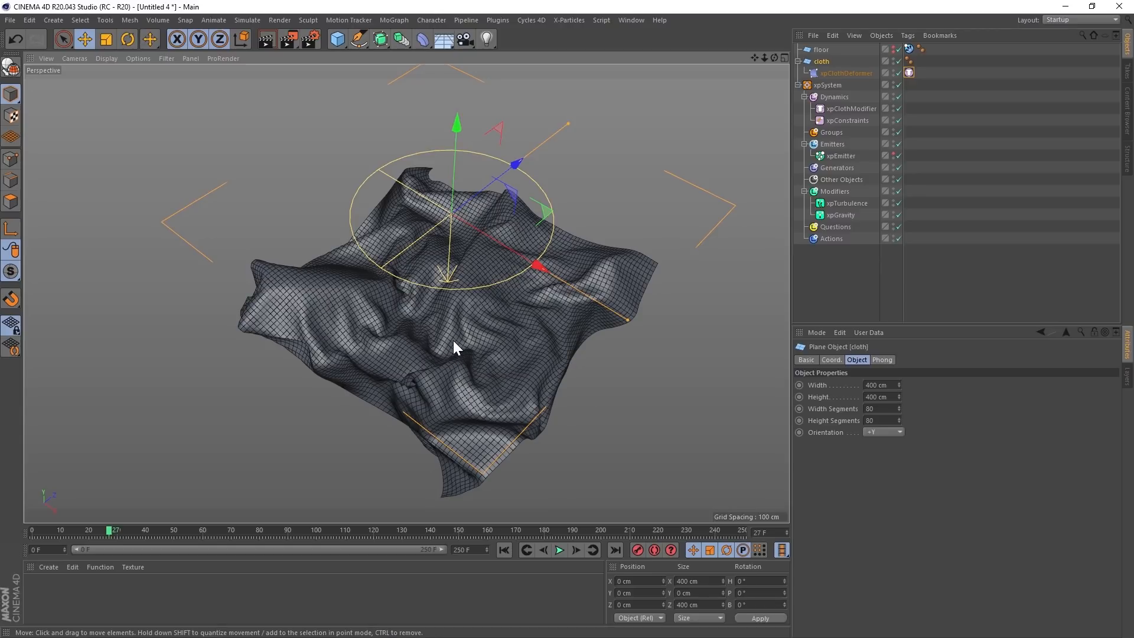
alt+drag(463, 326, 481, 361)
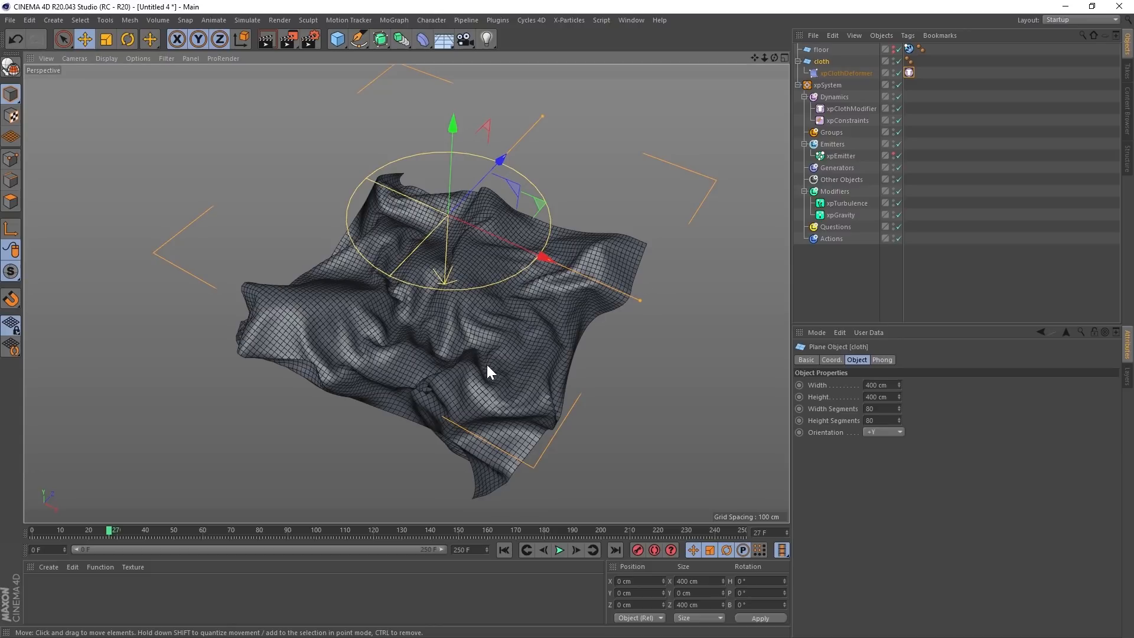
- Enable Tearing in the deformer's cloth tag and switch the viewport to Gouraud shading without lines
click(504, 550)
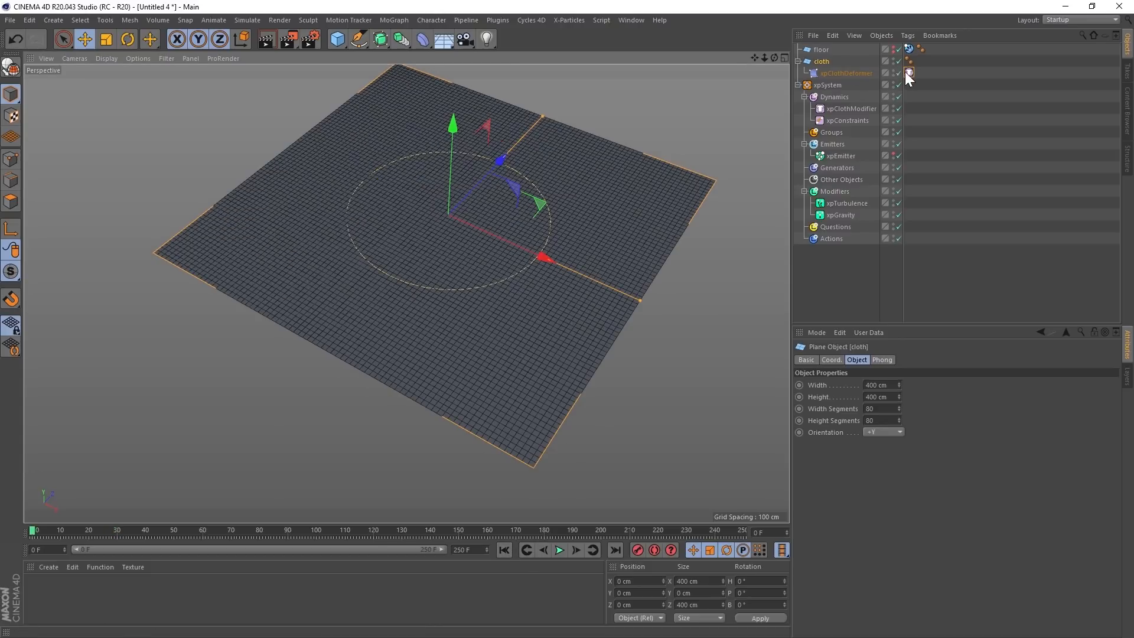
click(909, 72)
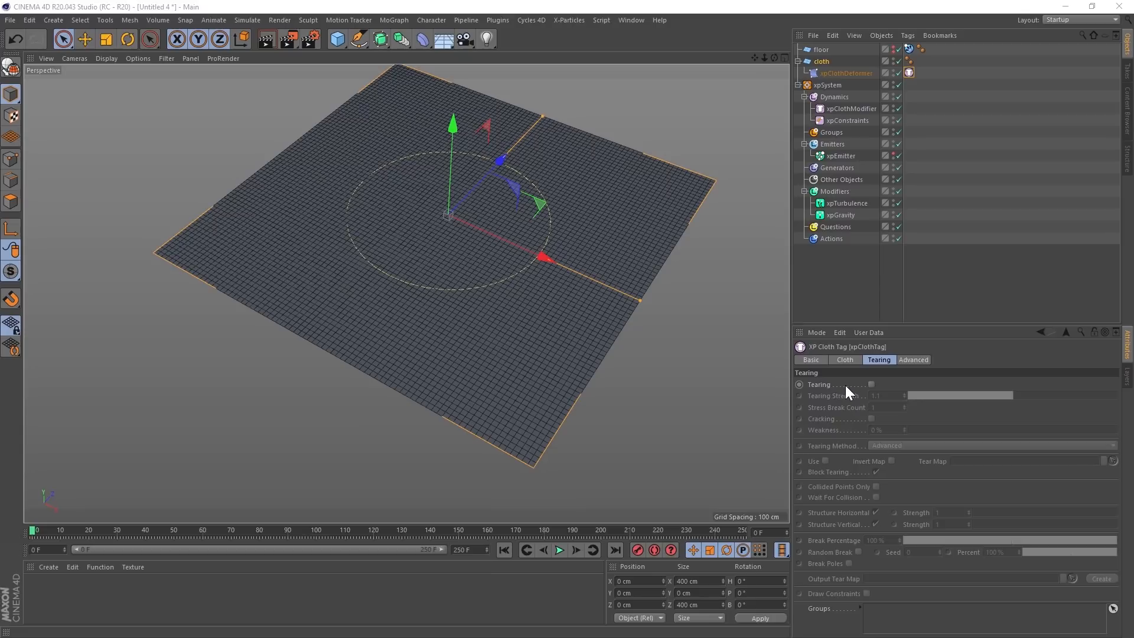
click(872, 385)
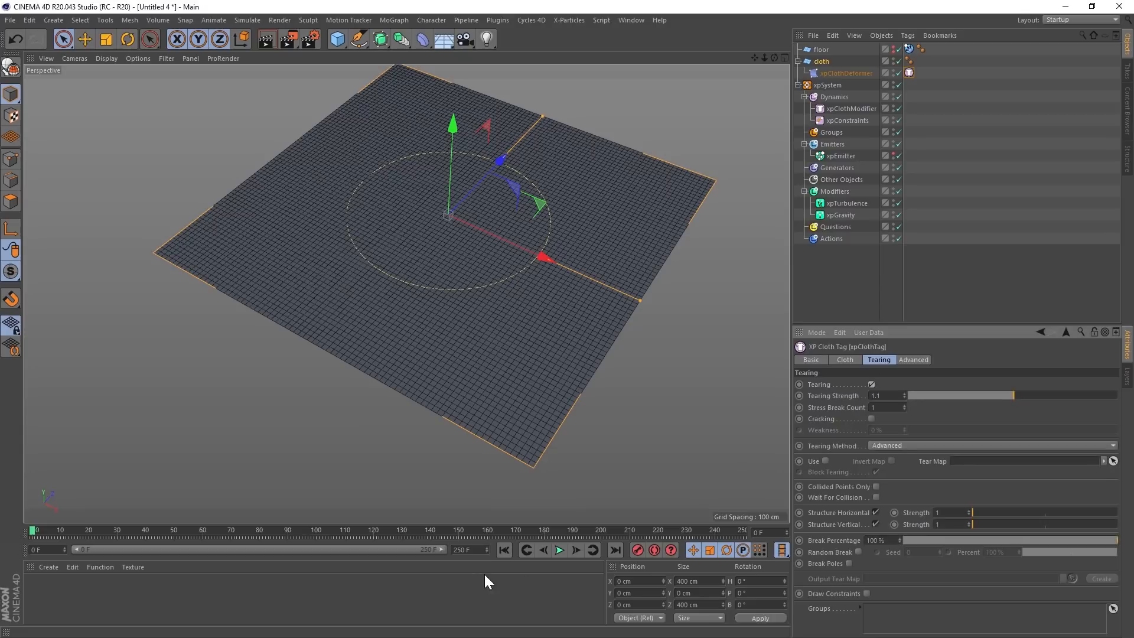
key(n)
key(a)
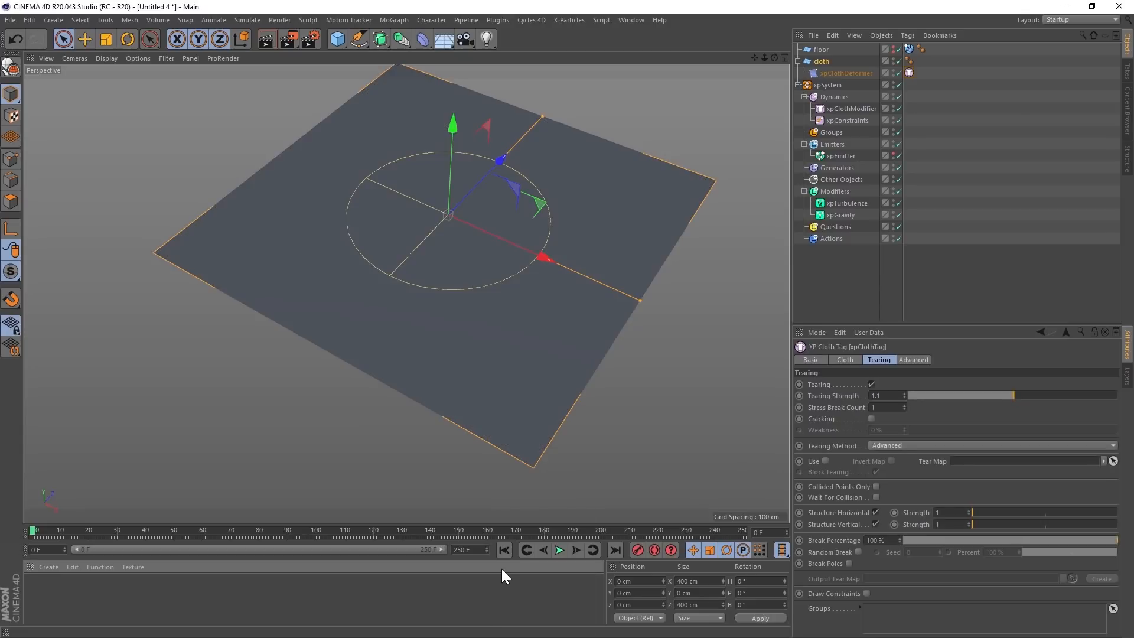
- Play the simulation with tearing enabled and pause to examine how the cloth rips
click(560, 550)
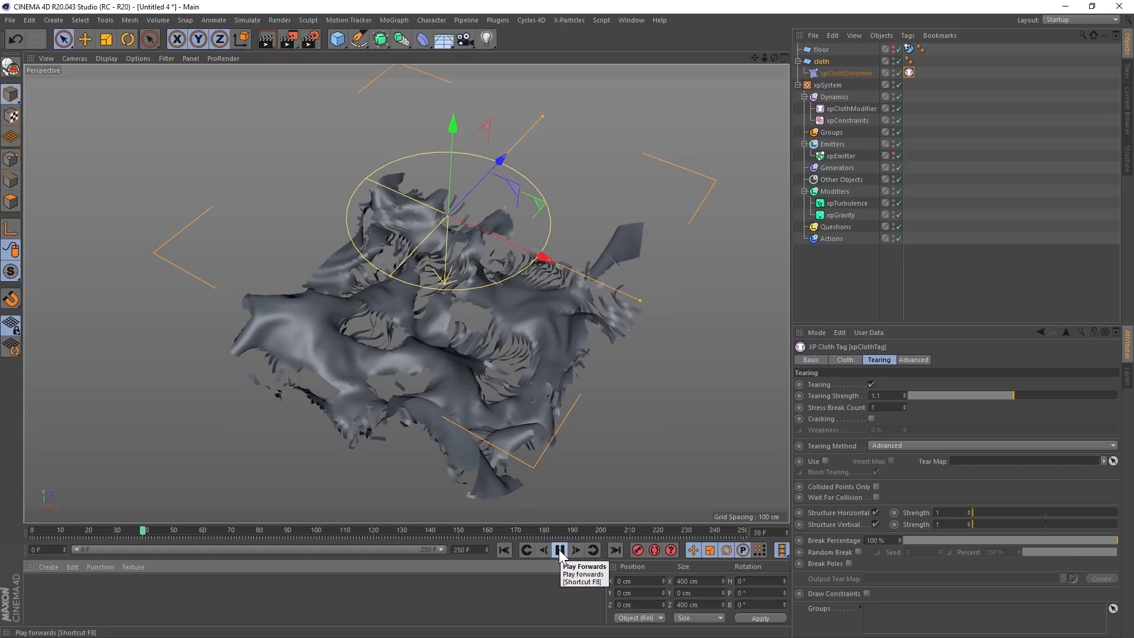
click(560, 550)
mouse_move(483, 388)
alt+mouse_down()
mouse_move(482, 328)
mouse_move(505, 399)
mouse_move(499, 430)
mouse_move(512, 376)
mouse_move(504, 388)
alt+mouse_up()
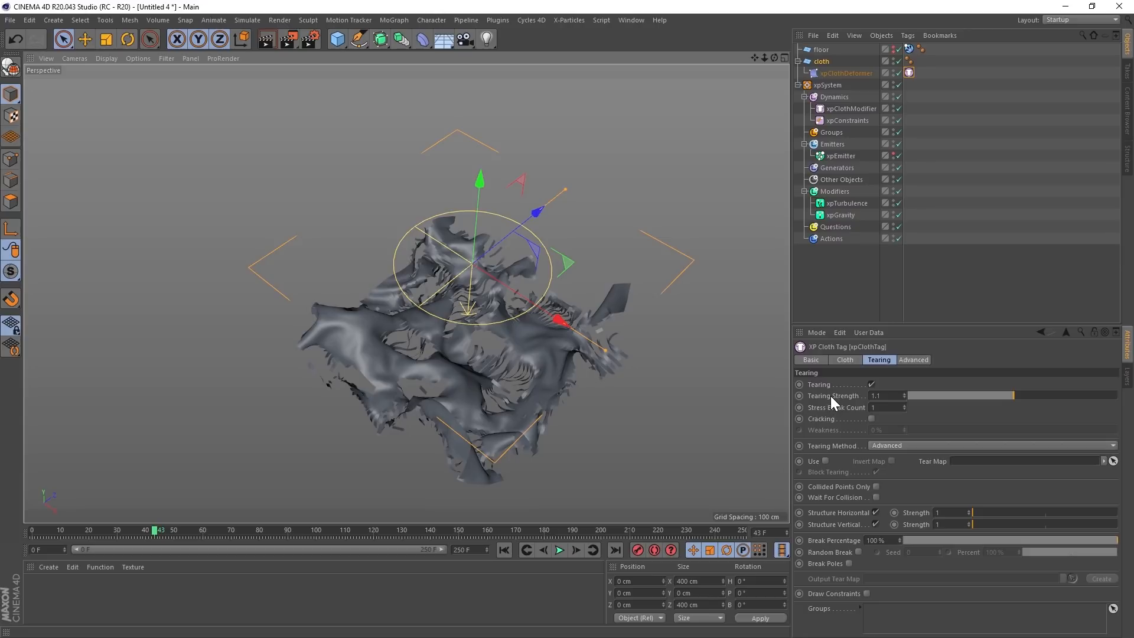
- Set the cloth tag's Tearing Strength to 1.2 and replay the simulation to examine the tearing
drag(1013, 391, 1033, 393)
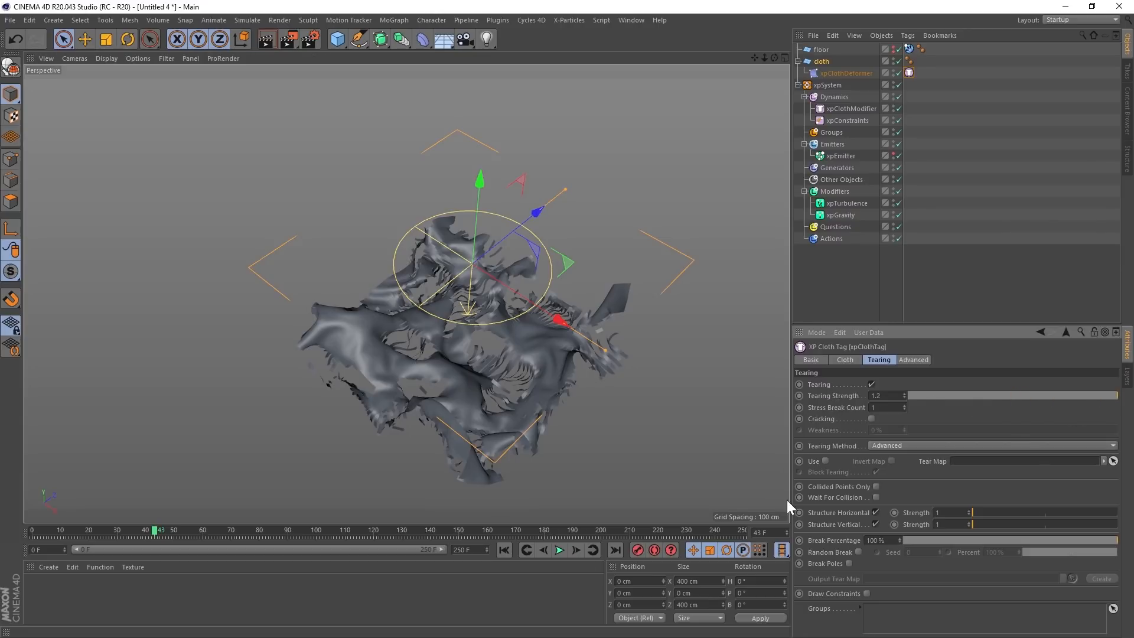
click(504, 550)
click(558, 550)
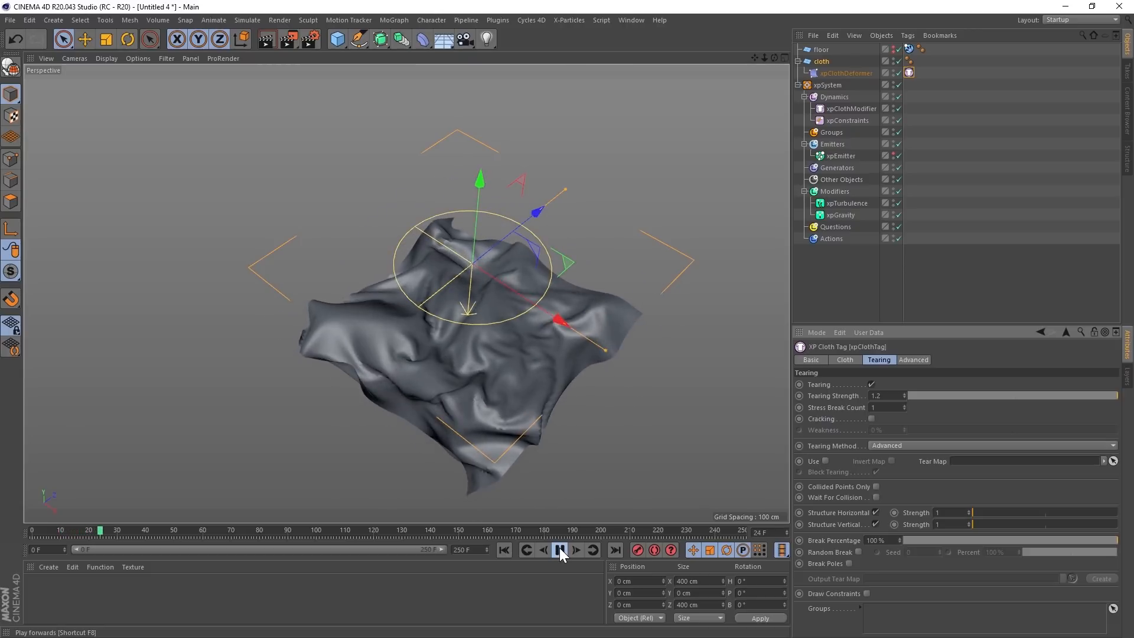
click(561, 551)
- Lower the cloth tag's Tearing Strength to 1 and replay the simulation to examine the tearing
drag(1023, 391, 903, 397)
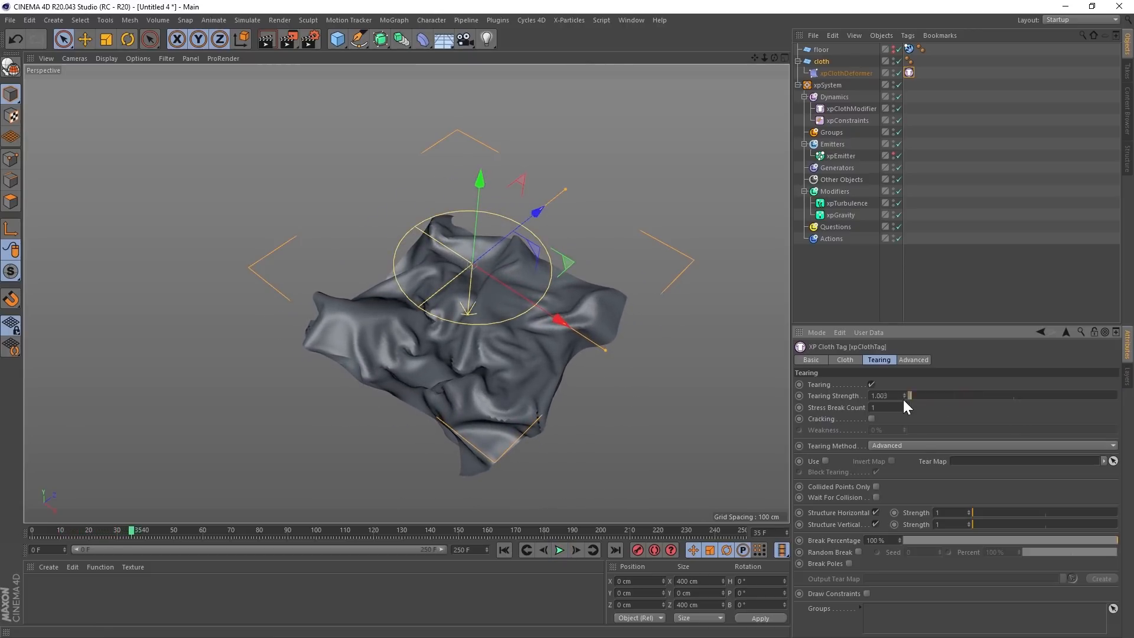
click(504, 550)
click(559, 550)
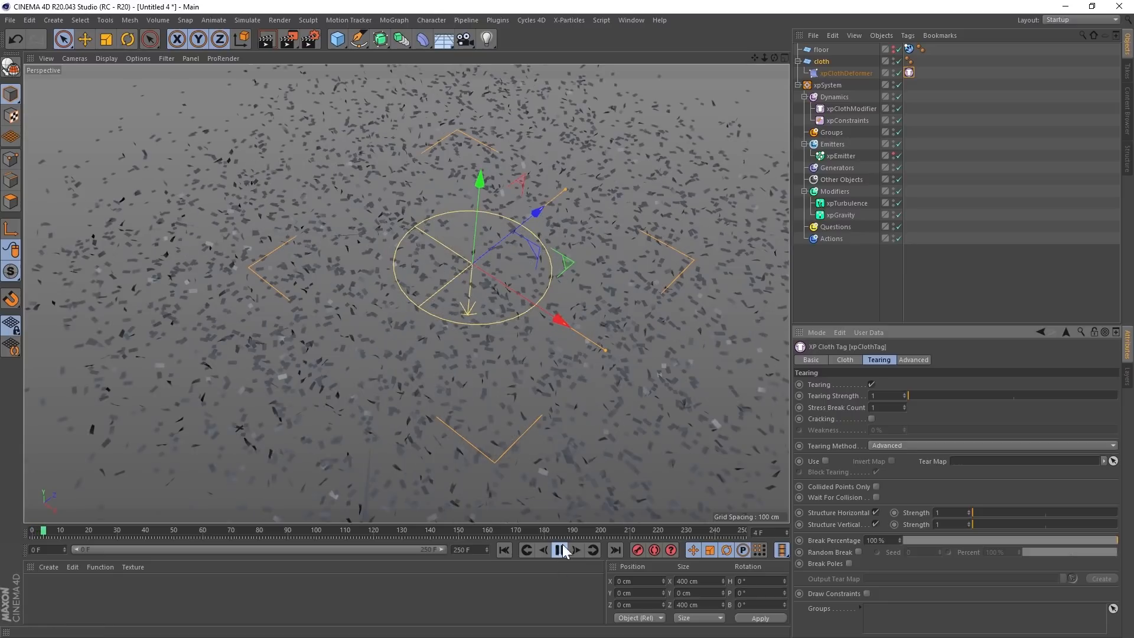
click(561, 550)
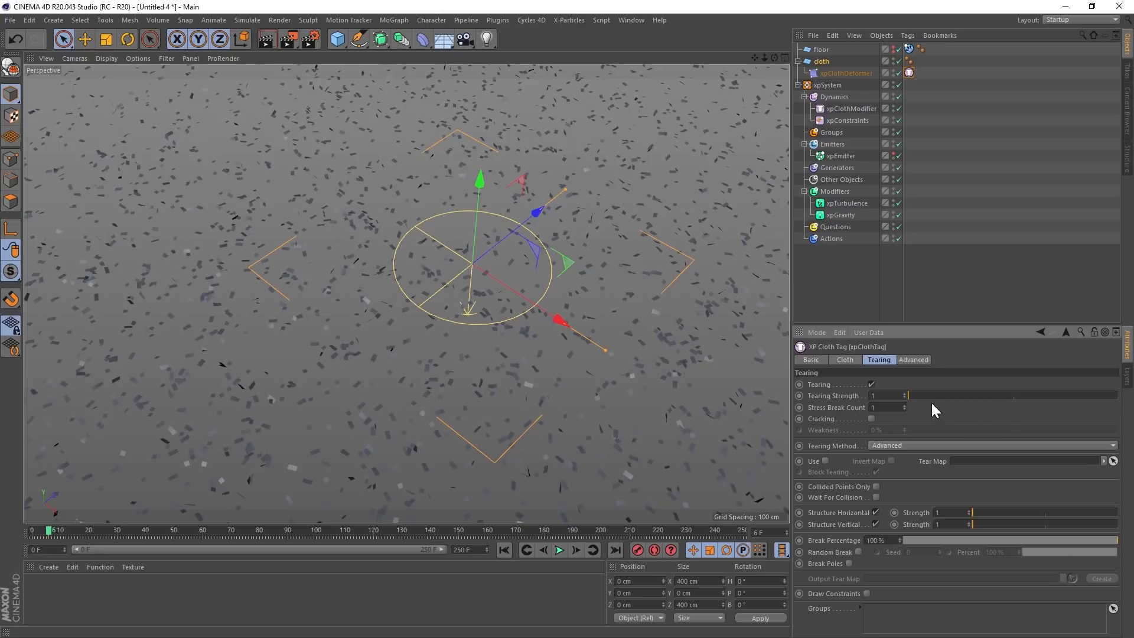
- Set the Tearing Strength to 1.026 and replay the simulation from the first frame
click(504, 550)
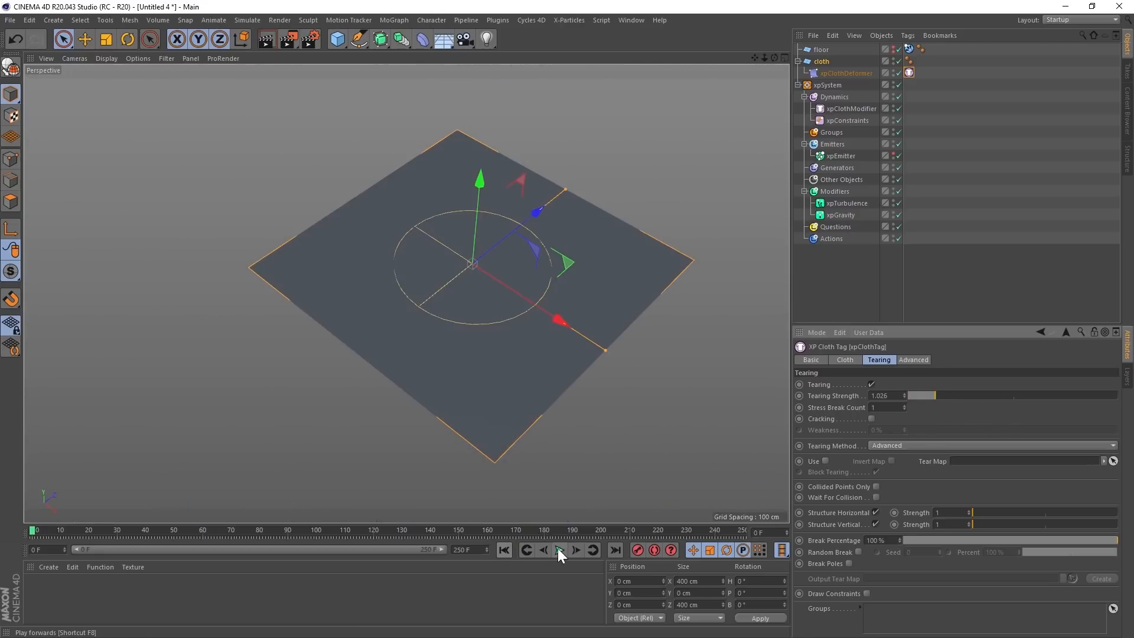
click(559, 550)
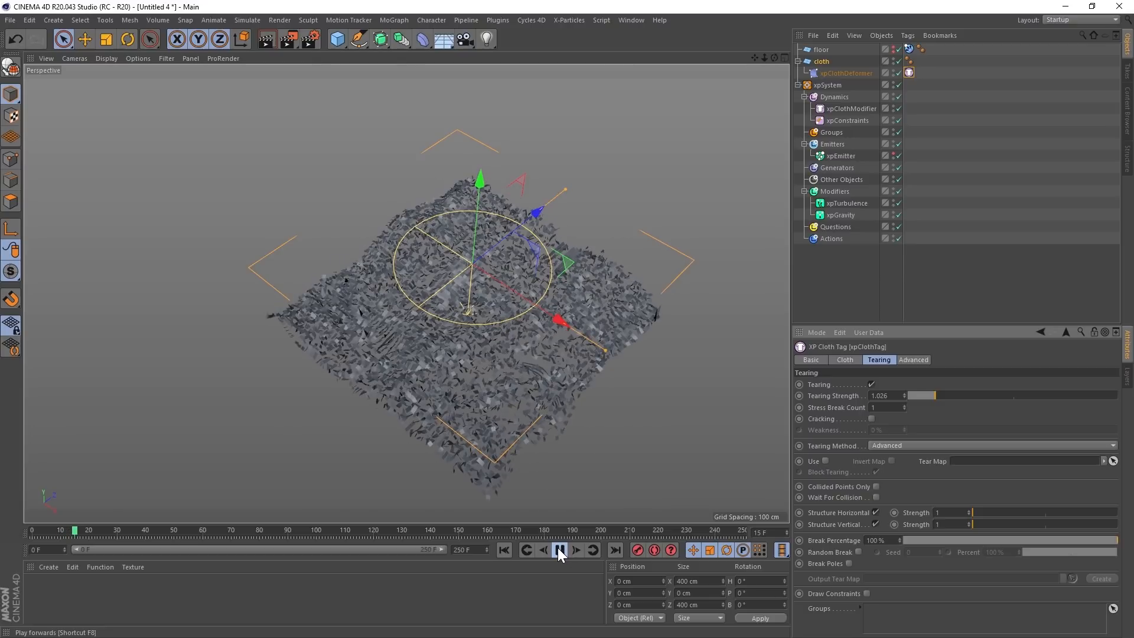
click(559, 549)
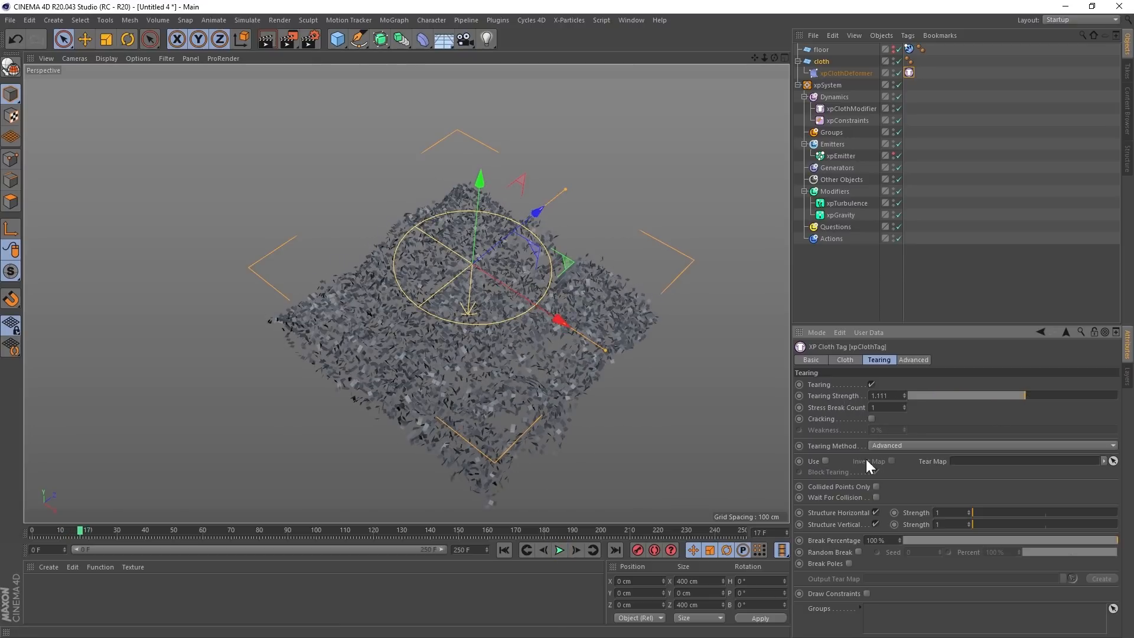
- Raise the Tearing Strength to 1.111 and replay the simulation to examine the rips
click(504, 550)
click(559, 550)
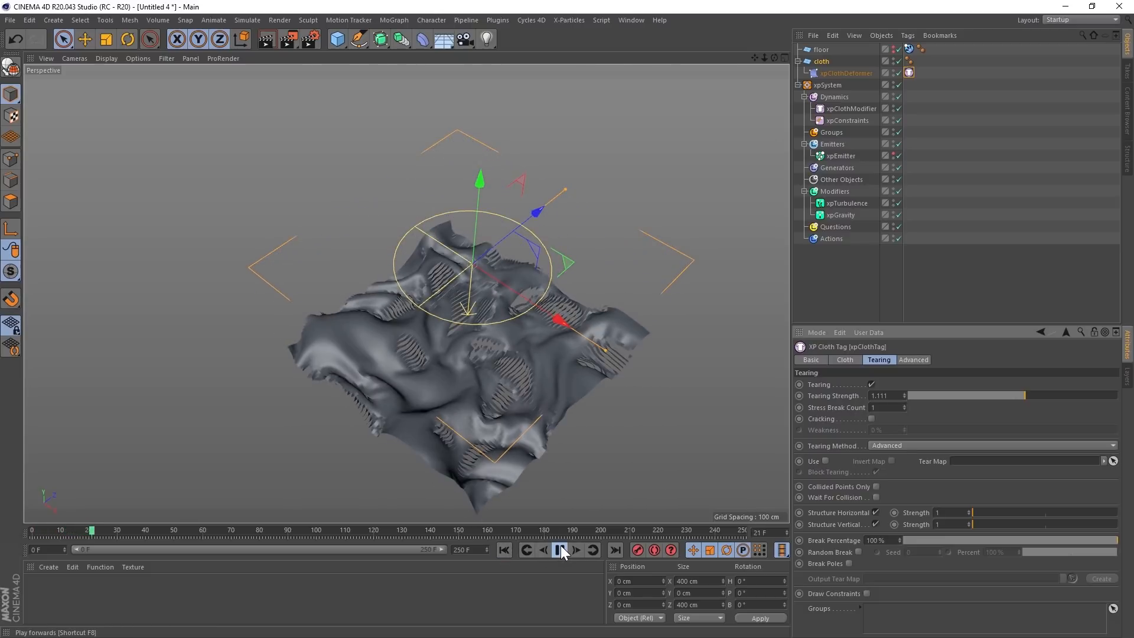
click(559, 550)
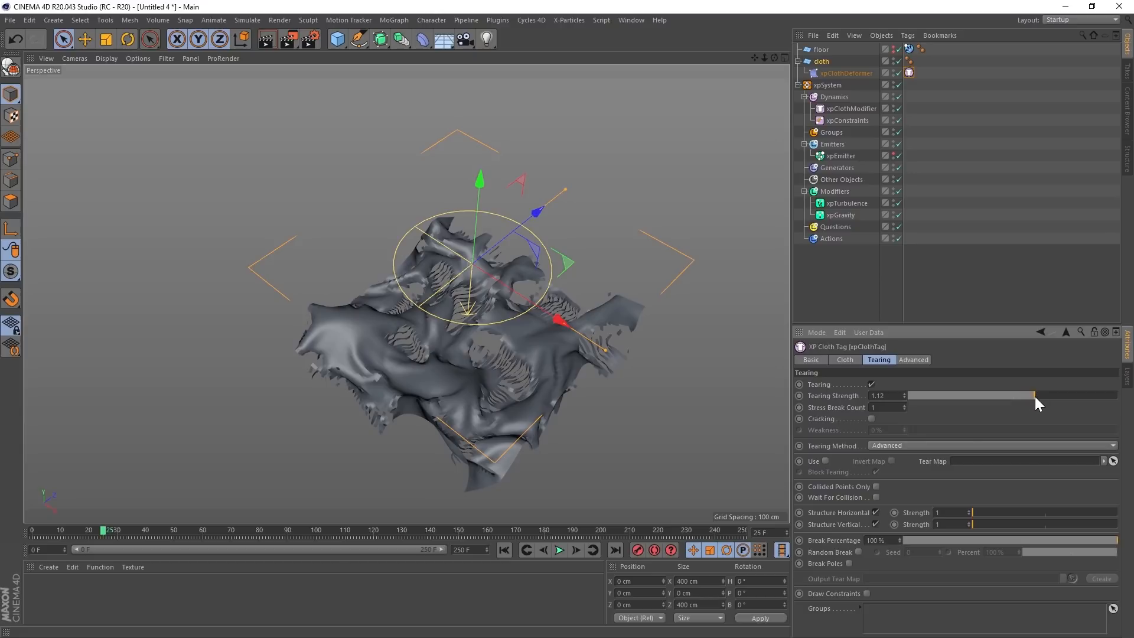
- Set the Tearing Strength to 1.12 and replay the cloth simulation from the start
click(504, 550)
click(560, 550)
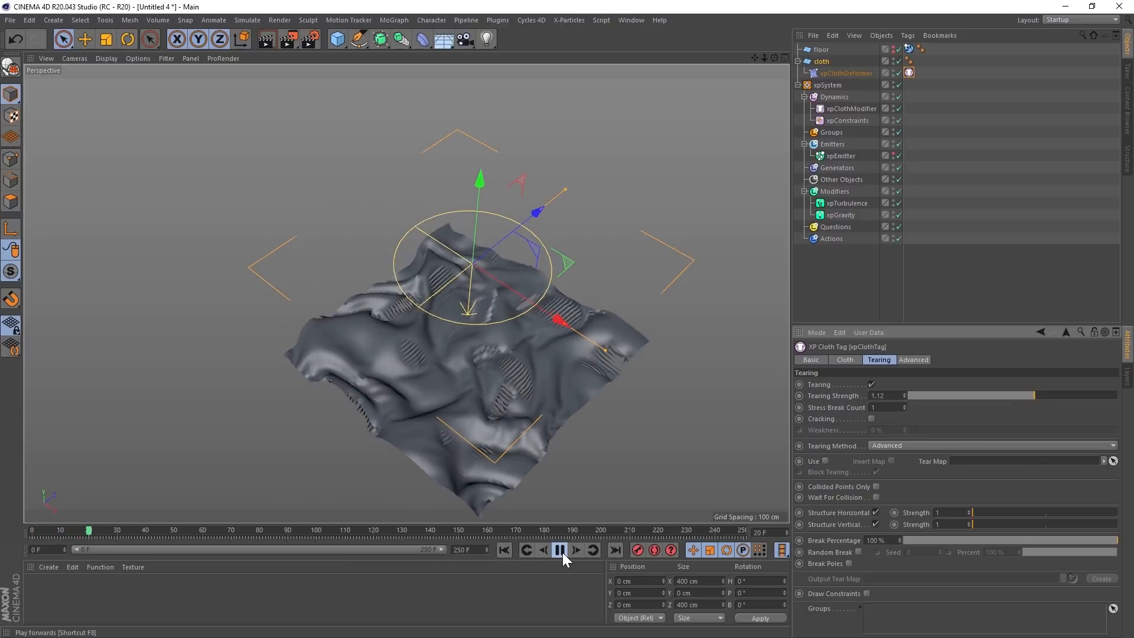
click(560, 549)
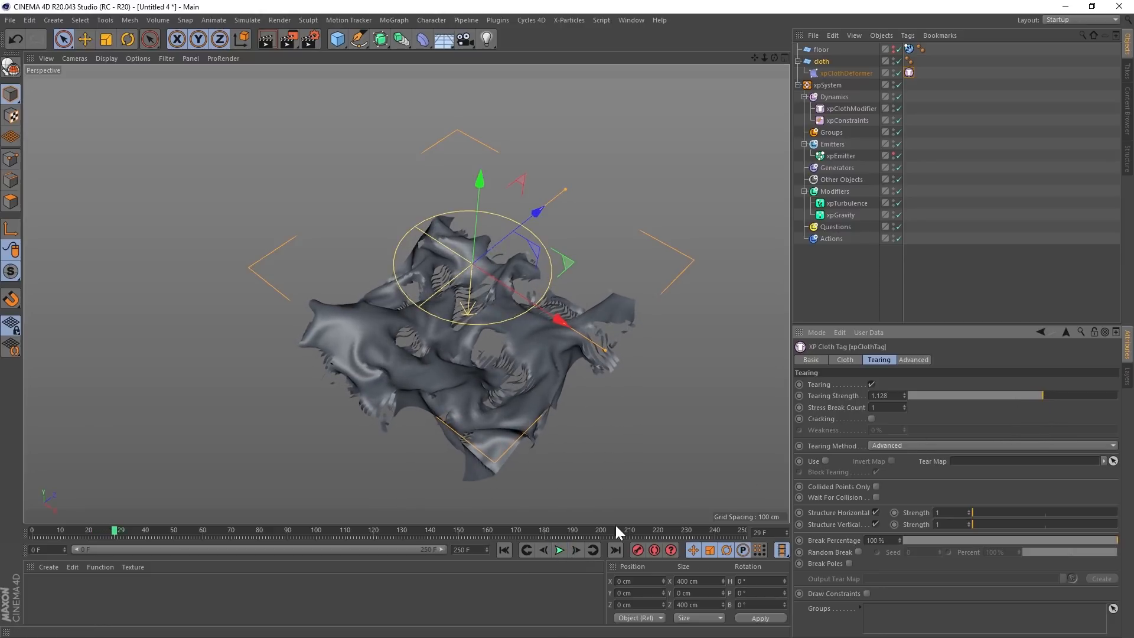
- Set the Tearing Strength to 1.128 and replay the simulation to compare the tearing
click(503, 552)
click(559, 552)
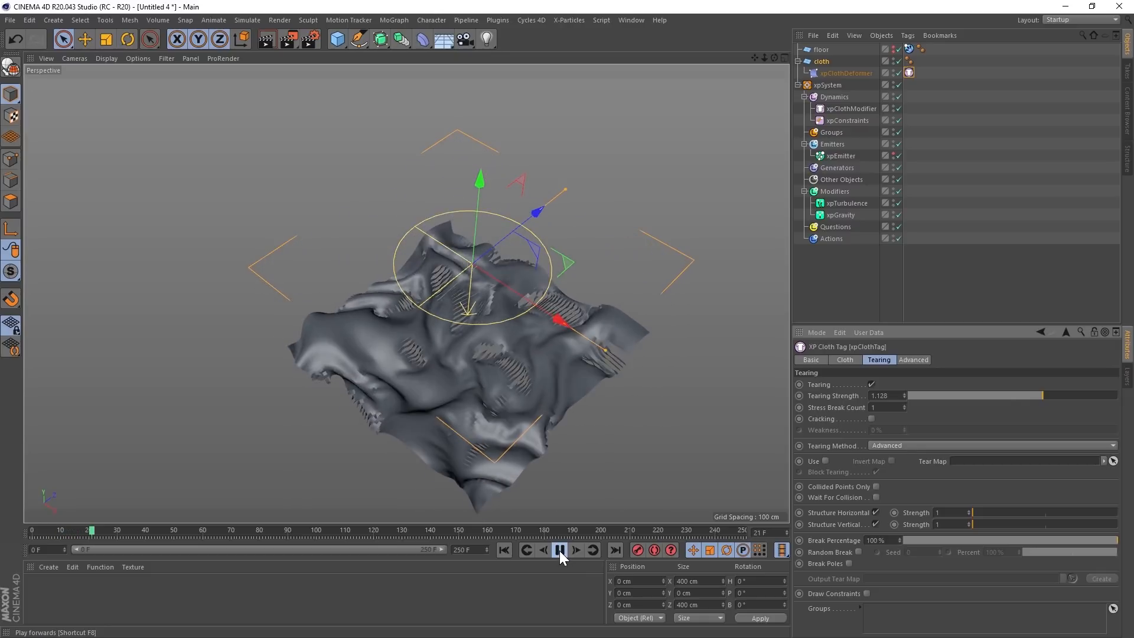
click(562, 551)
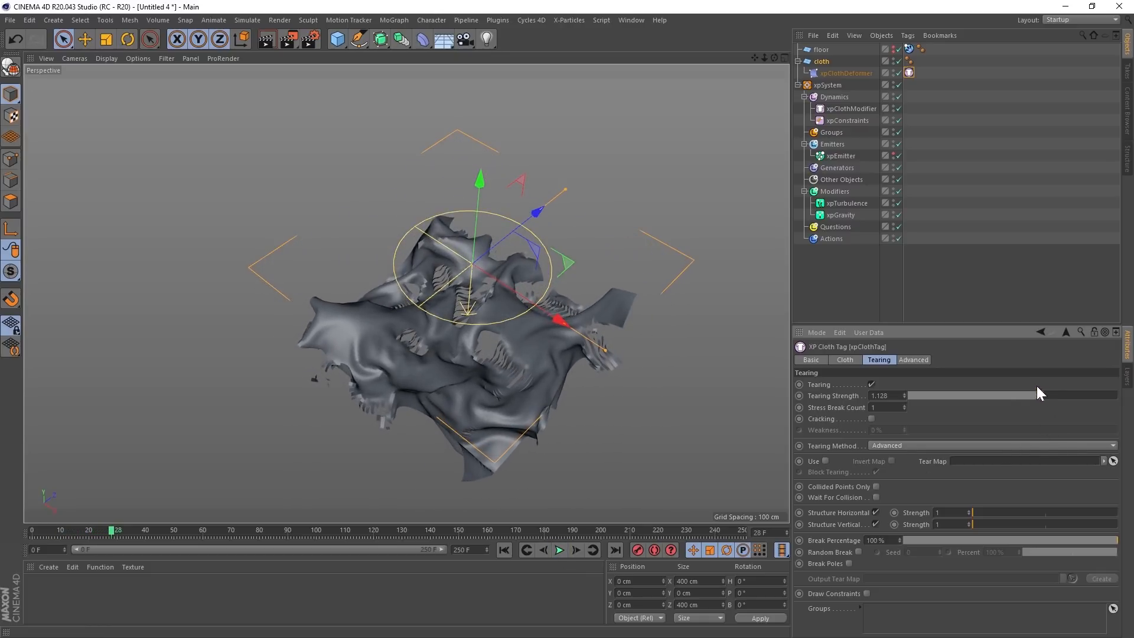
- Set the Tearing Strength to 1.135, replay the simulation to examine the torn cloth, and return to the first frame
click(1051, 399)
click(504, 550)
click(559, 550)
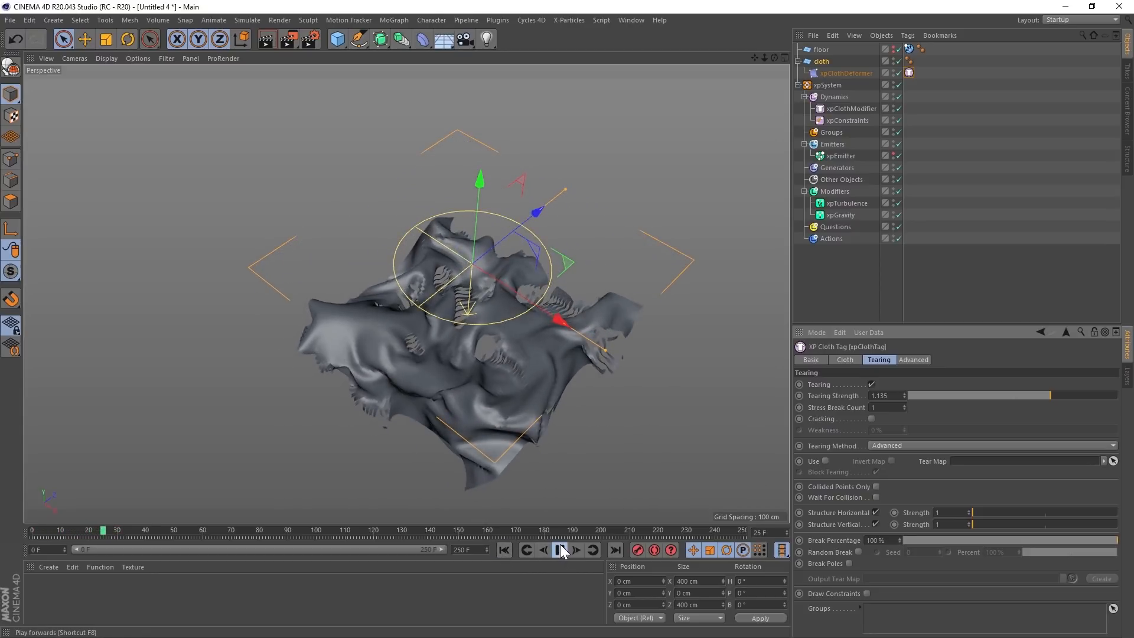
alt+drag(541, 346, 515, 331)
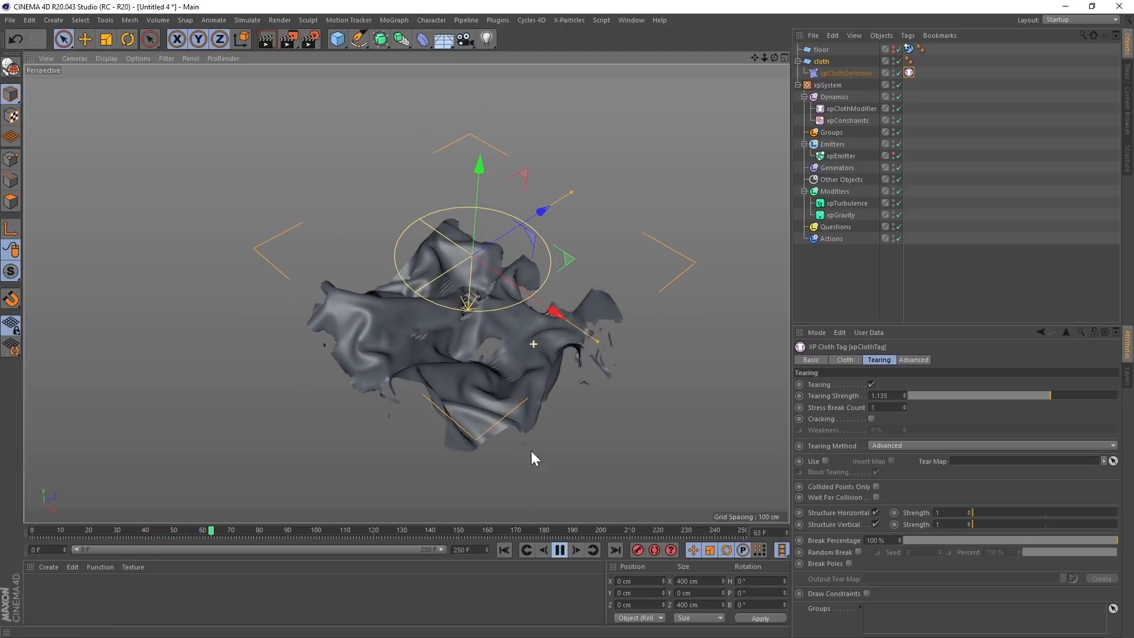
click(565, 550)
click(506, 551)
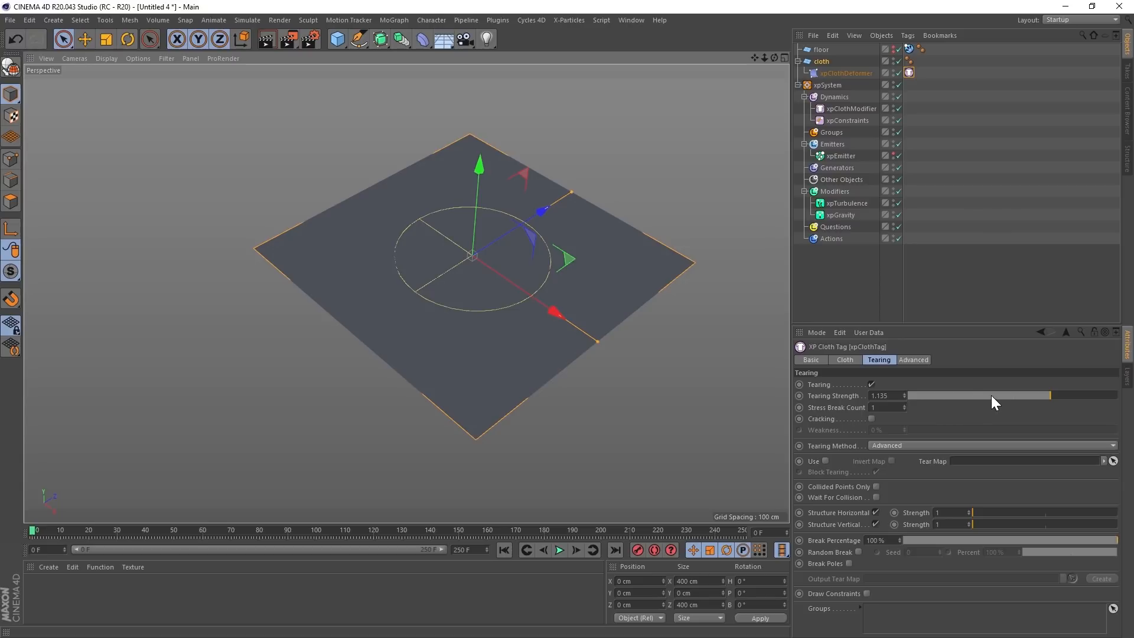
- Lower the Tearing Strength to 1.045 and play the simulation with xpTurbulence disabled
drag(992, 395, 989, 398)
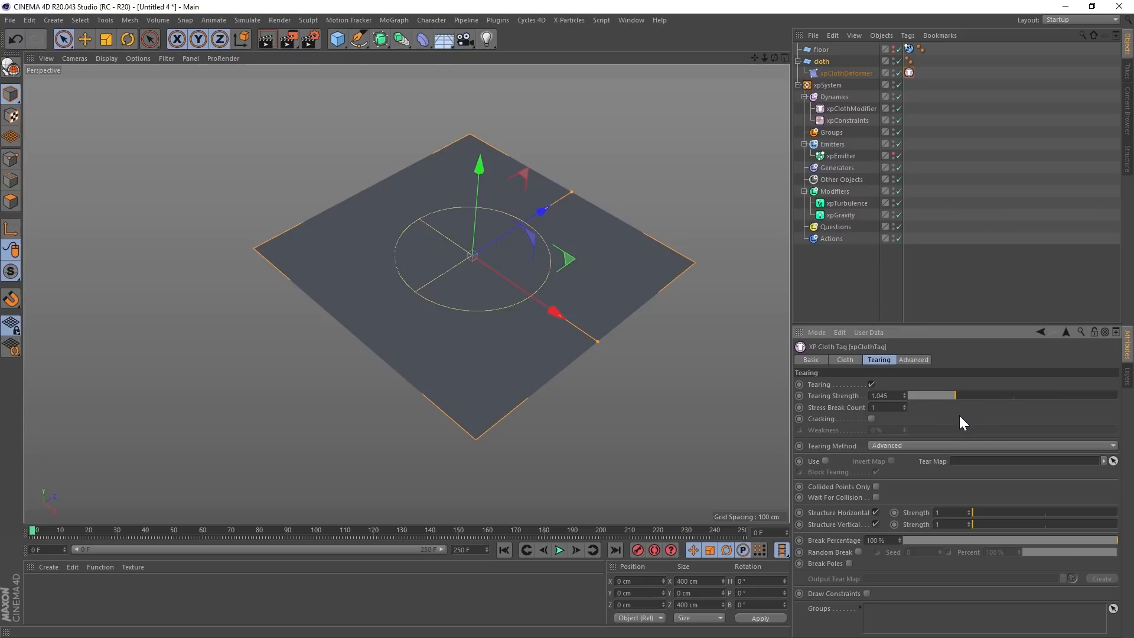
click(898, 202)
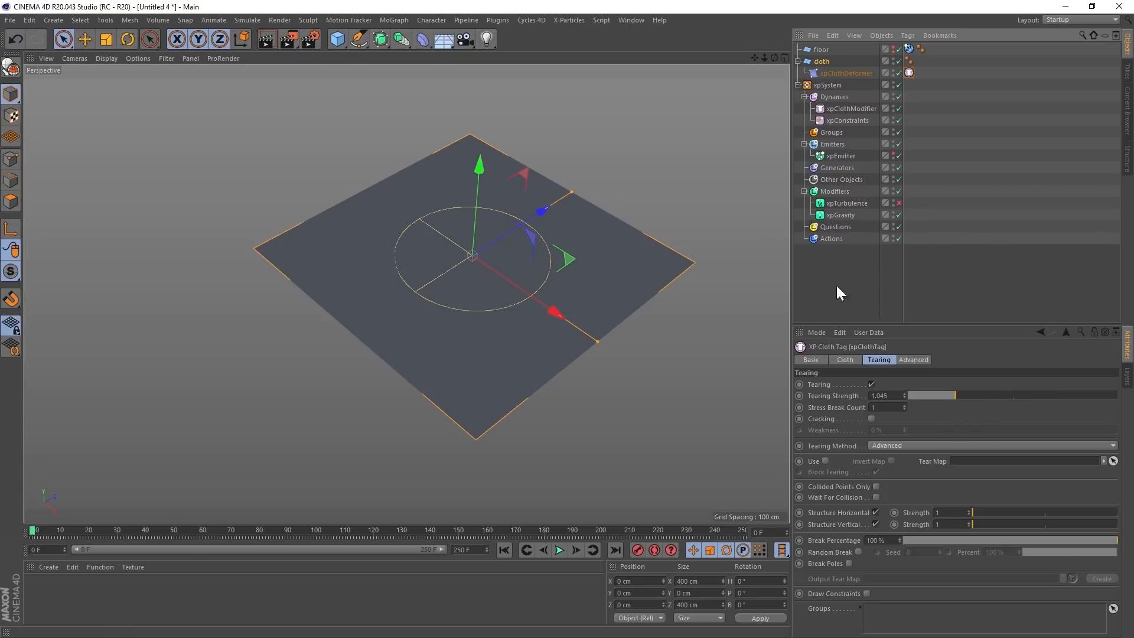
click(559, 550)
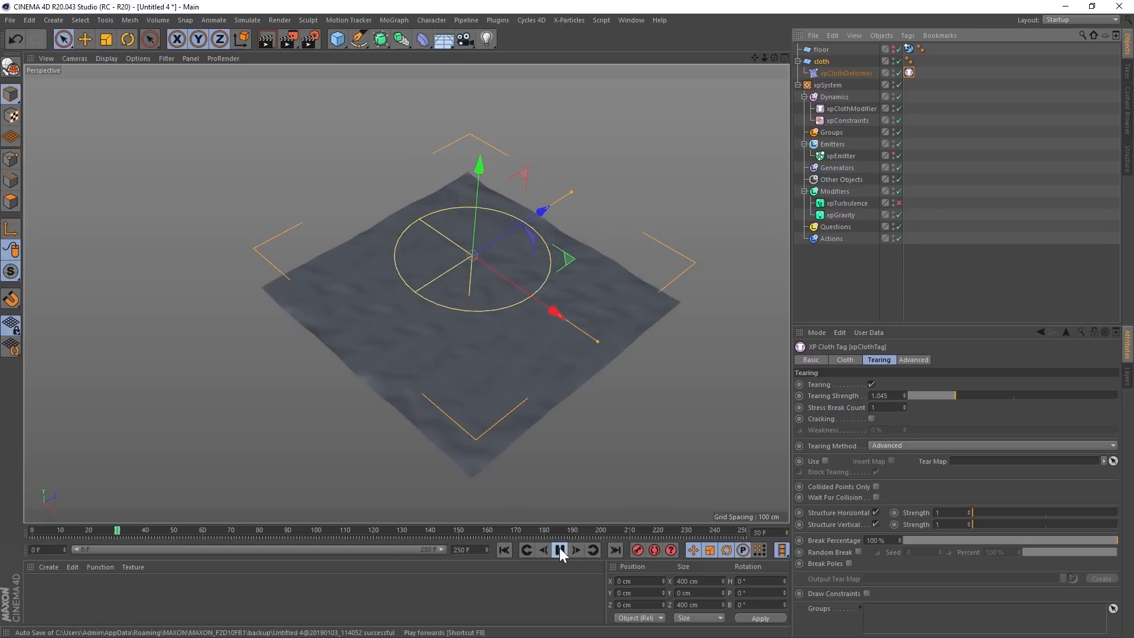
- Try Tearing Strengths of 1.01 and 1.023, replaying the cloth simulation from the start after each change
drag(927, 394, 919, 396)
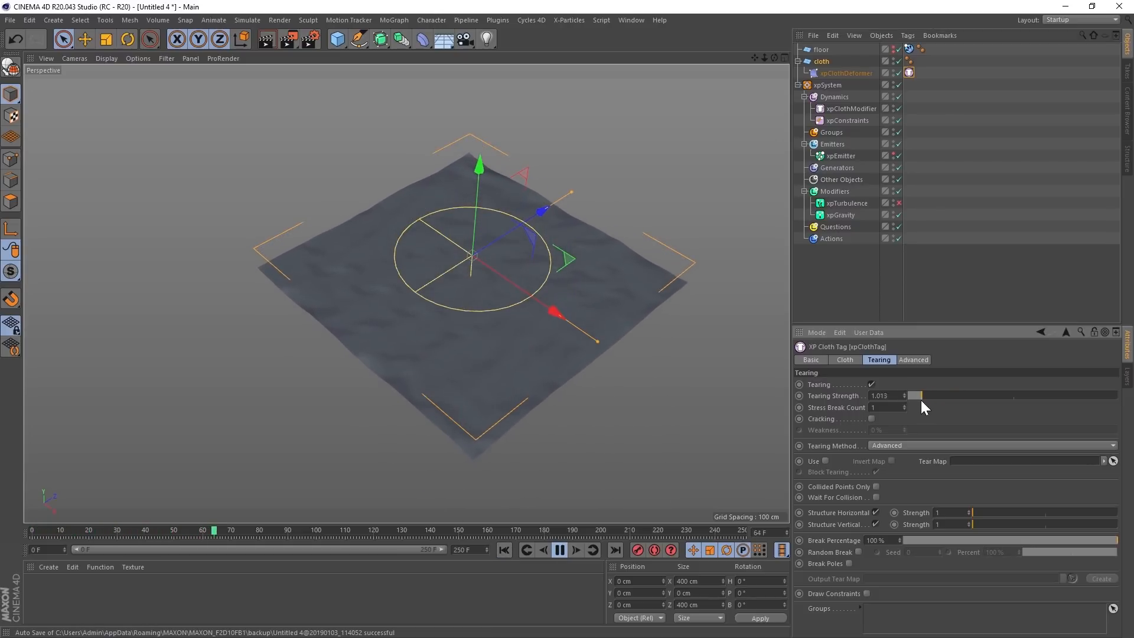
click(505, 550)
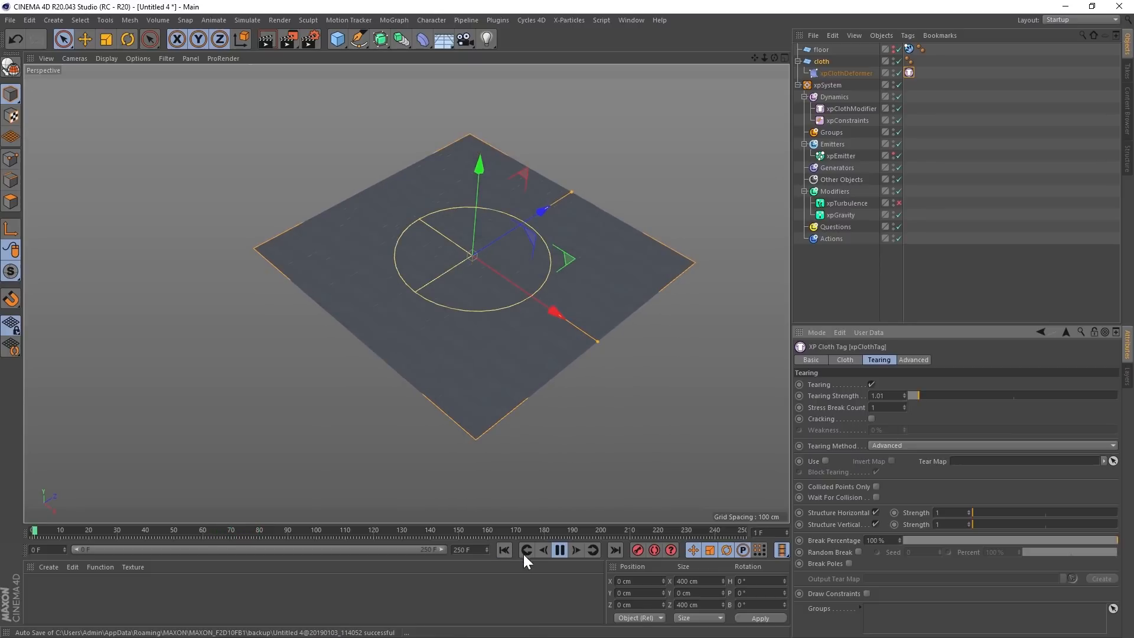
click(558, 551)
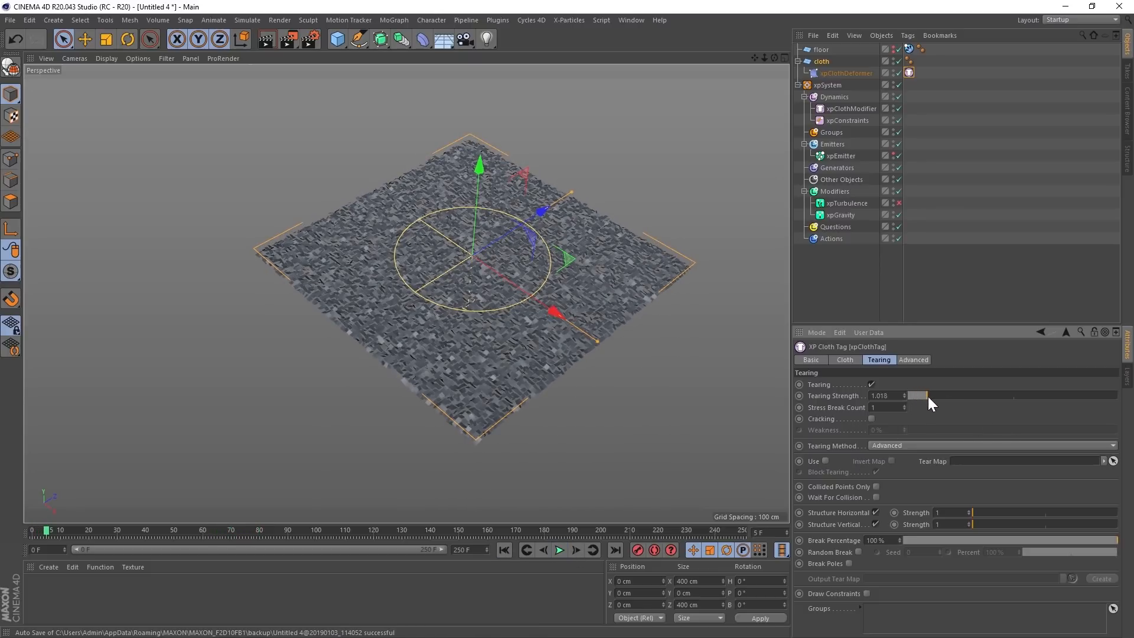
drag(927, 395, 932, 396)
click(504, 550)
click(560, 550)
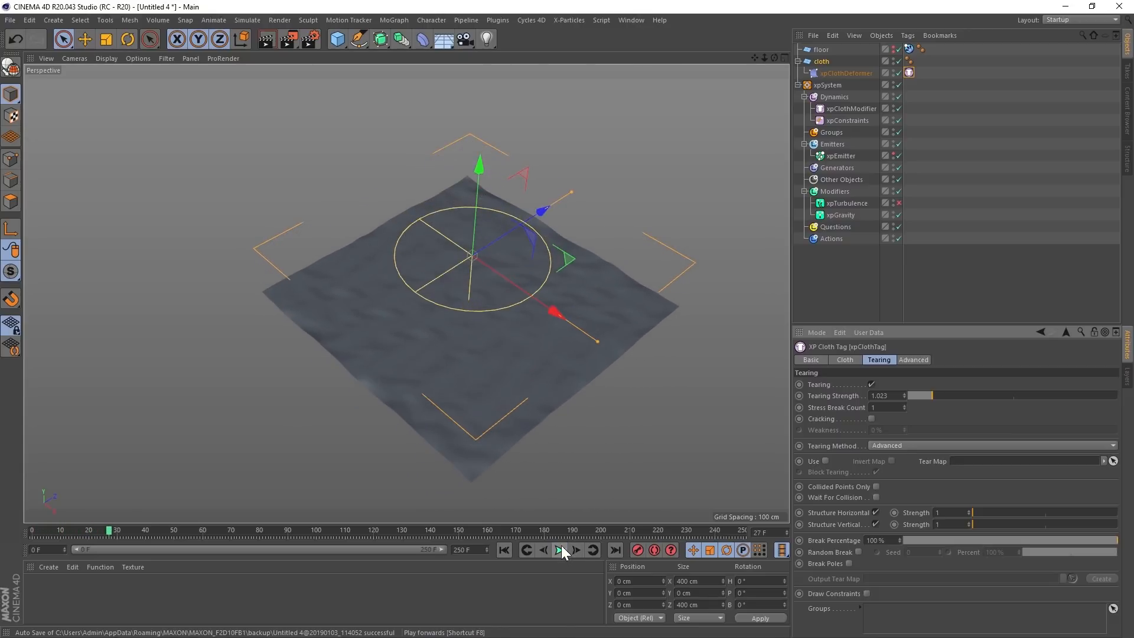
- Re-enable xpTurbulence and replay the cloth simulation from the start to examine the tearing
click(899, 203)
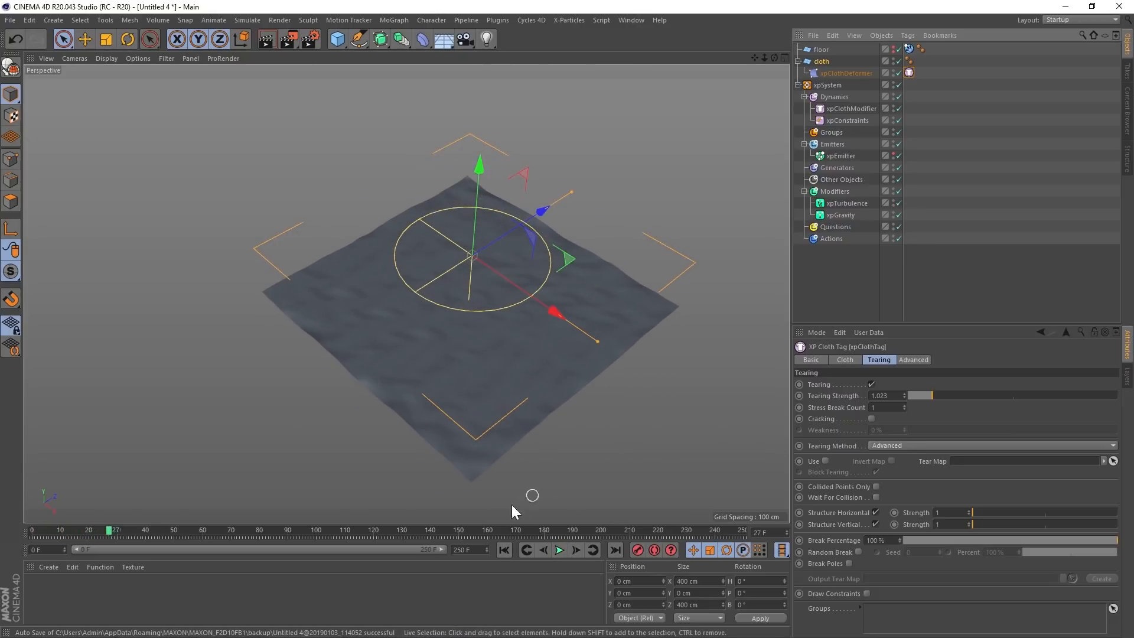
click(510, 551)
click(558, 551)
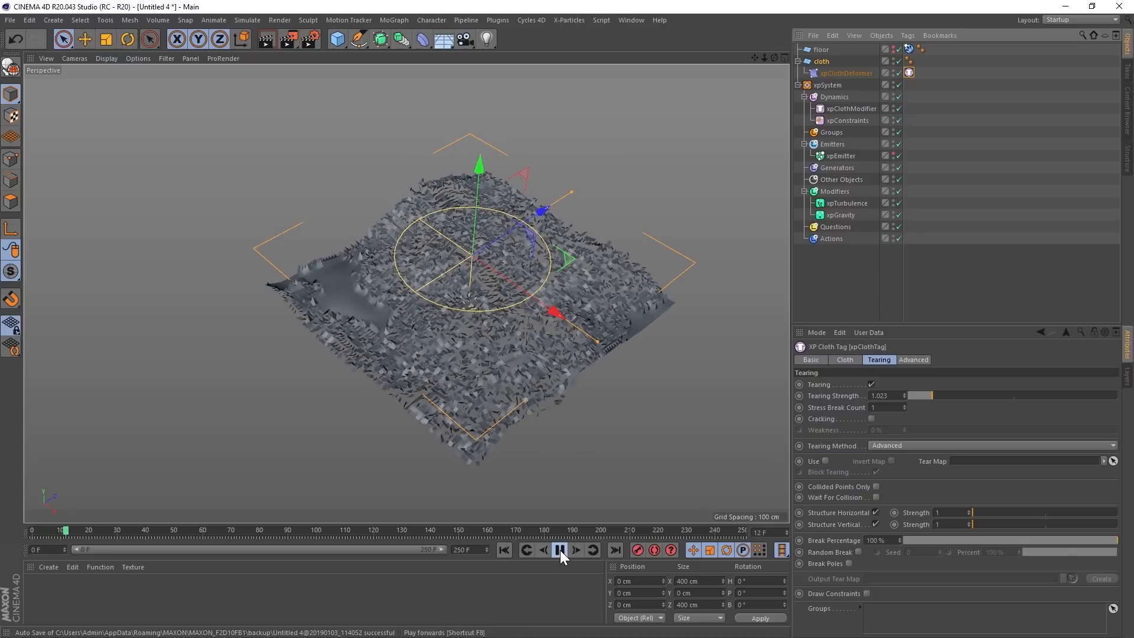
click(560, 551)
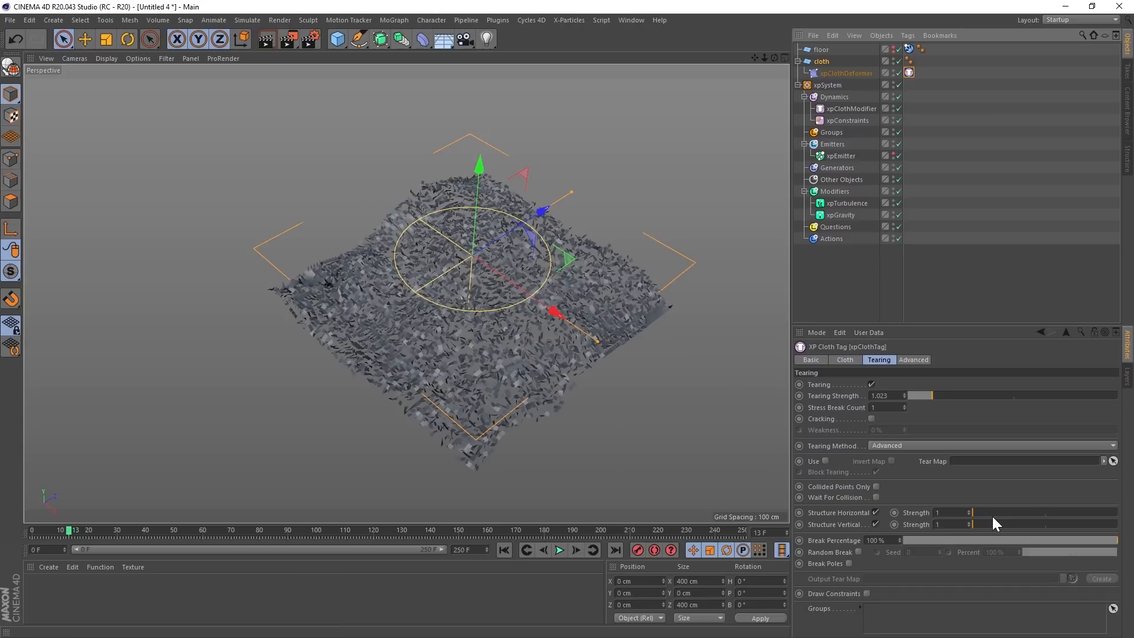
- Raise the Structure Horizontal Strength to 1.2 and replay the simulation to compare the direction of the tears
drag(975, 514, 1016, 518)
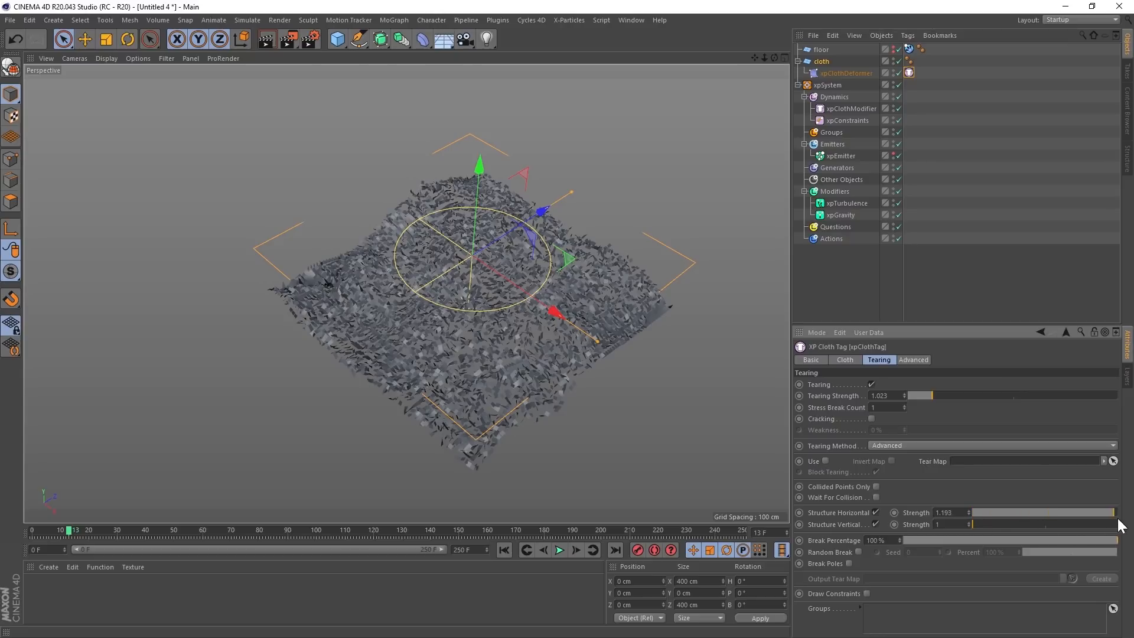
drag(1118, 525, 1123, 524)
click(507, 551)
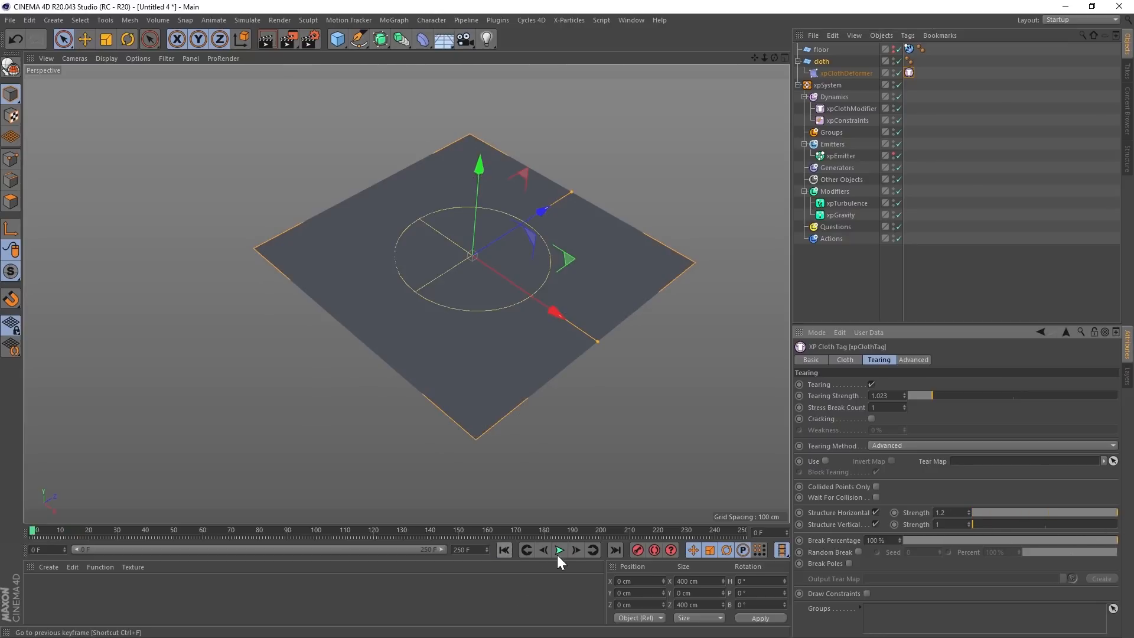
click(559, 550)
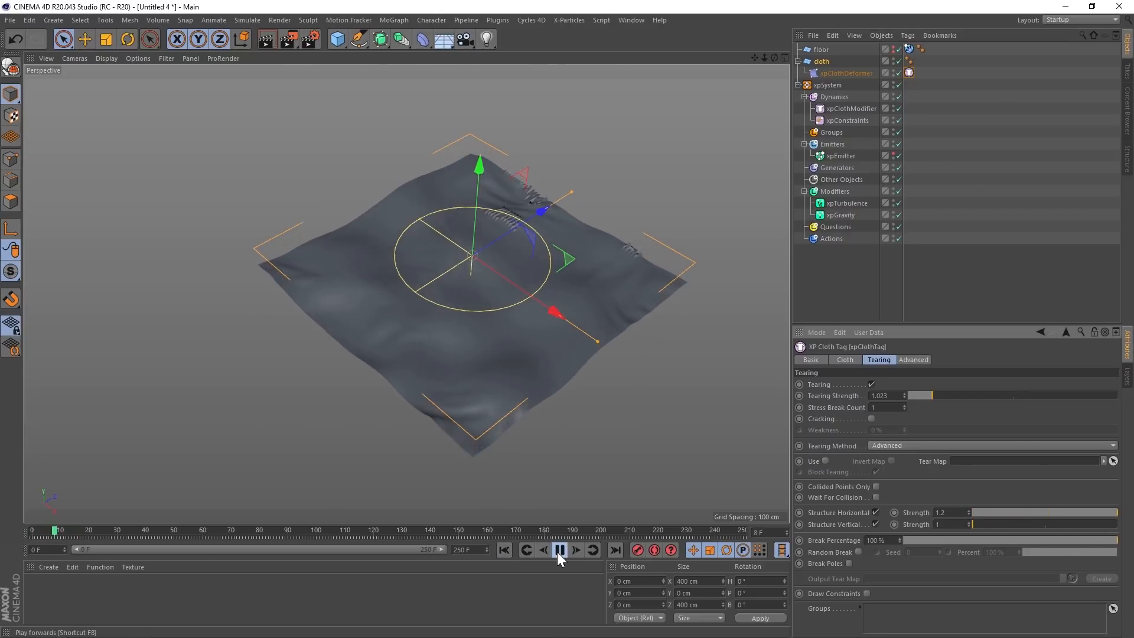
click(559, 550)
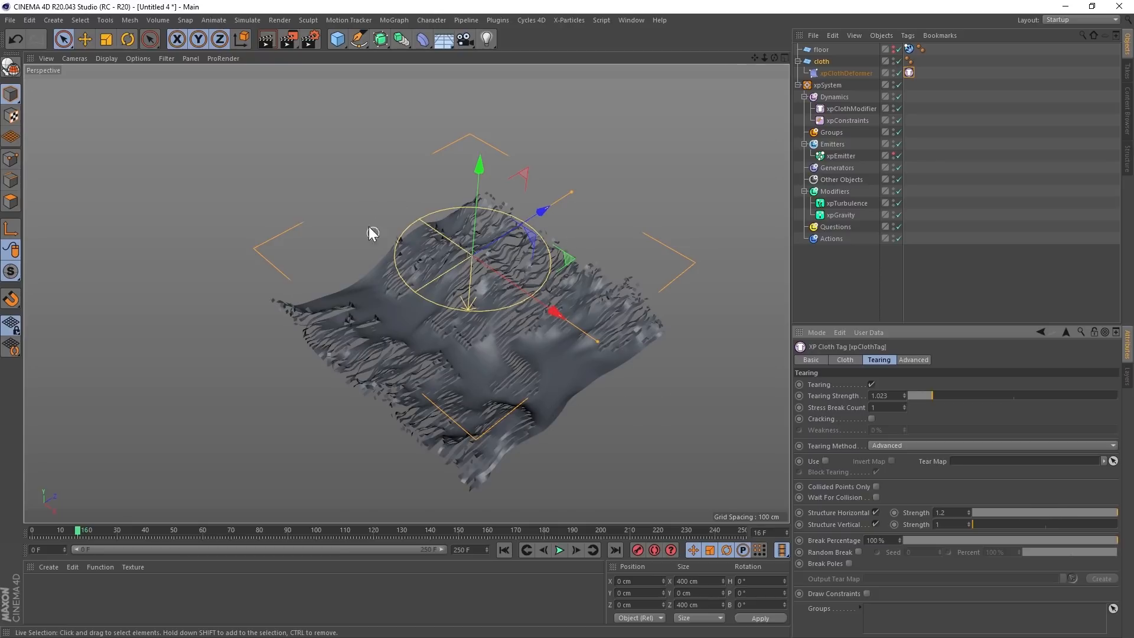
- Reset the Structure Horizontal Strength to 1, set the Tearing Strength to 1.109, and replay the simulation
drag(992, 514, 957, 524)
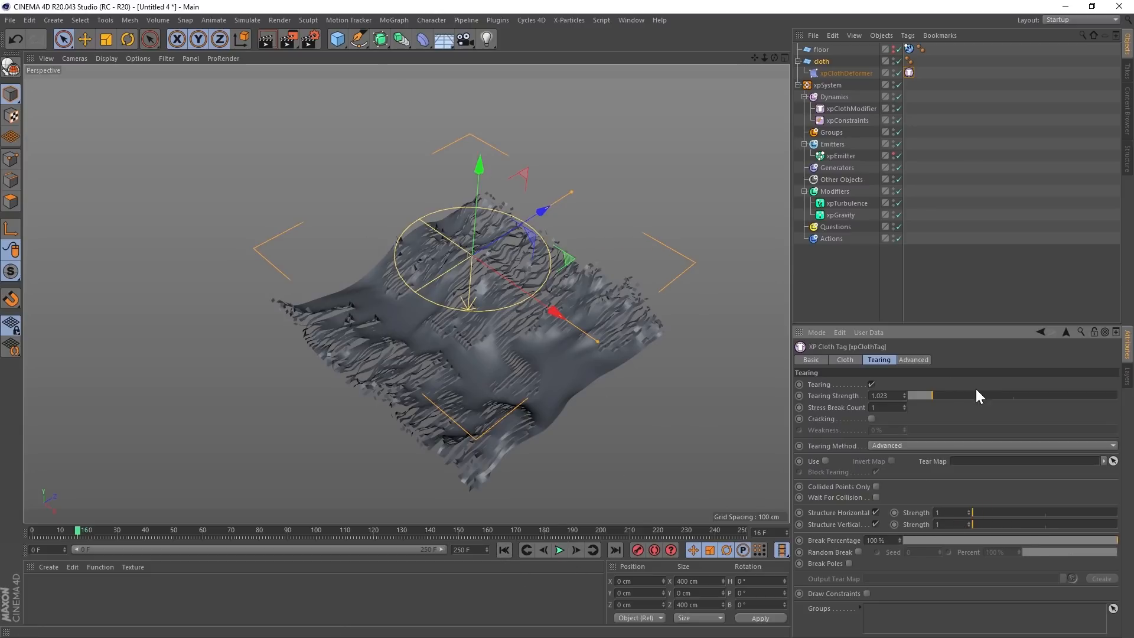
drag(992, 397, 1020, 394)
click(504, 550)
click(560, 550)
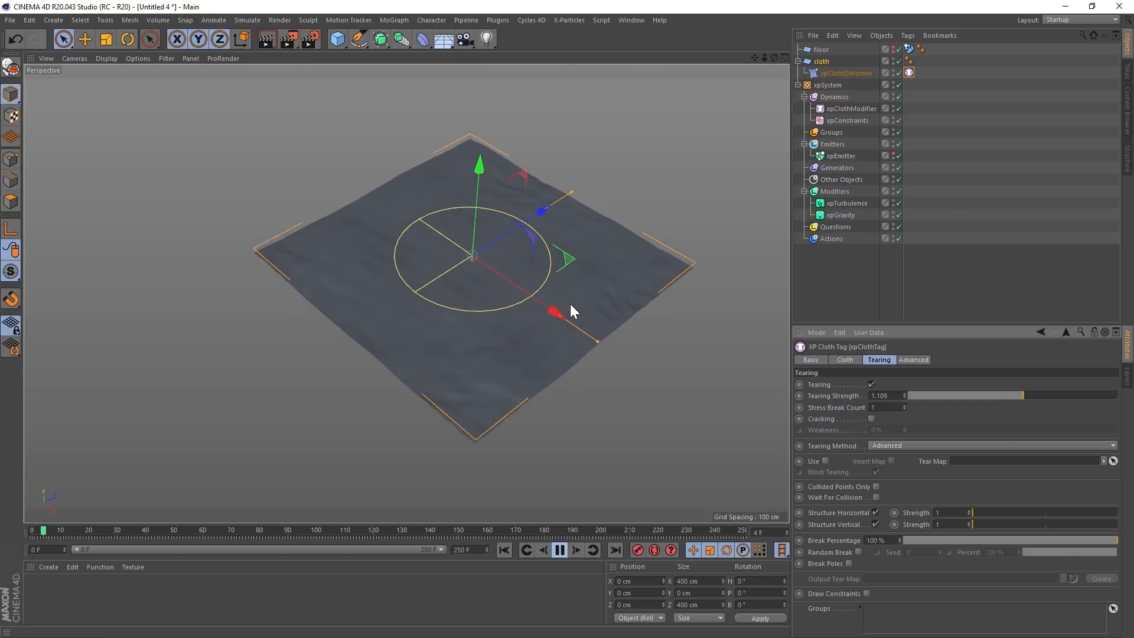
click(560, 550)
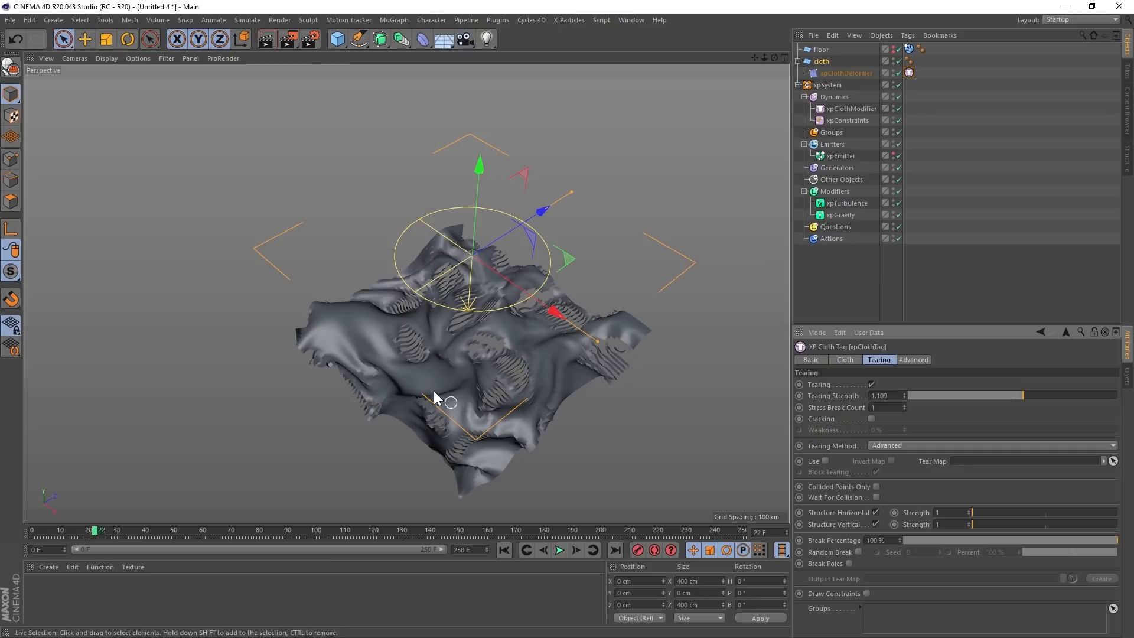
click(560, 550)
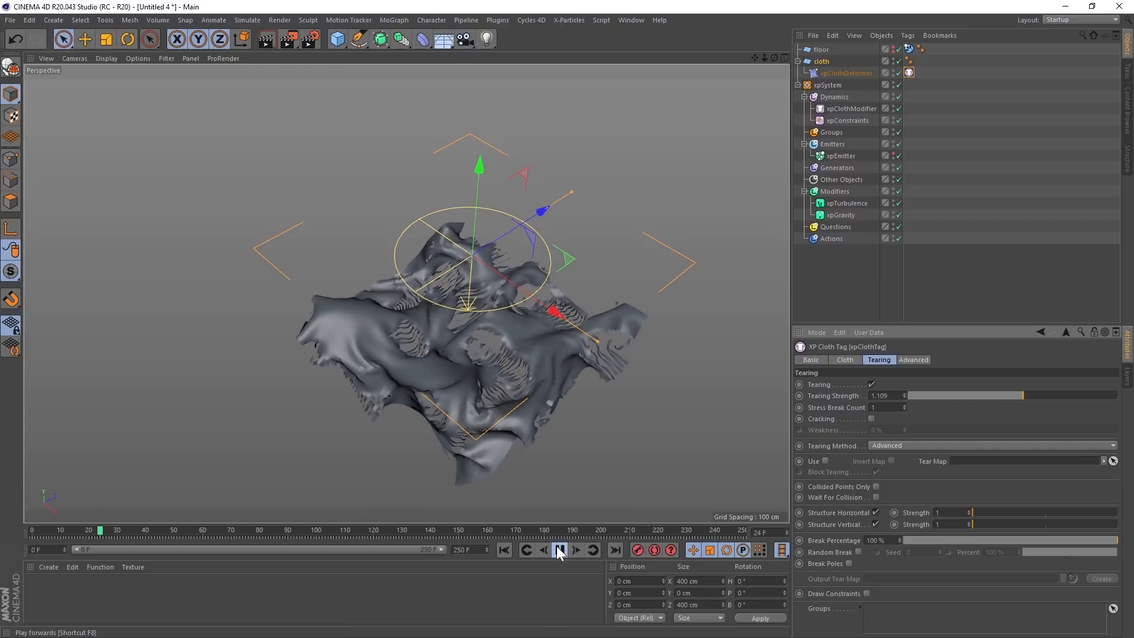
click(557, 547)
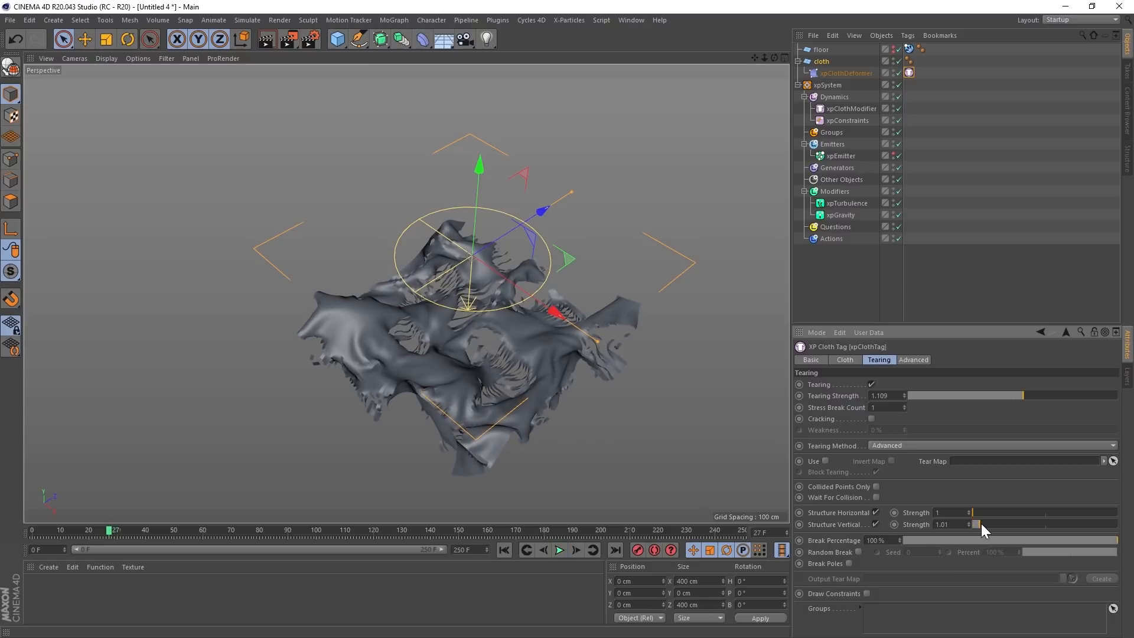
- Set the Structure Vertical Strength to 1.017 and replay the simulation to see how the cloth tears
click(504, 551)
click(562, 551)
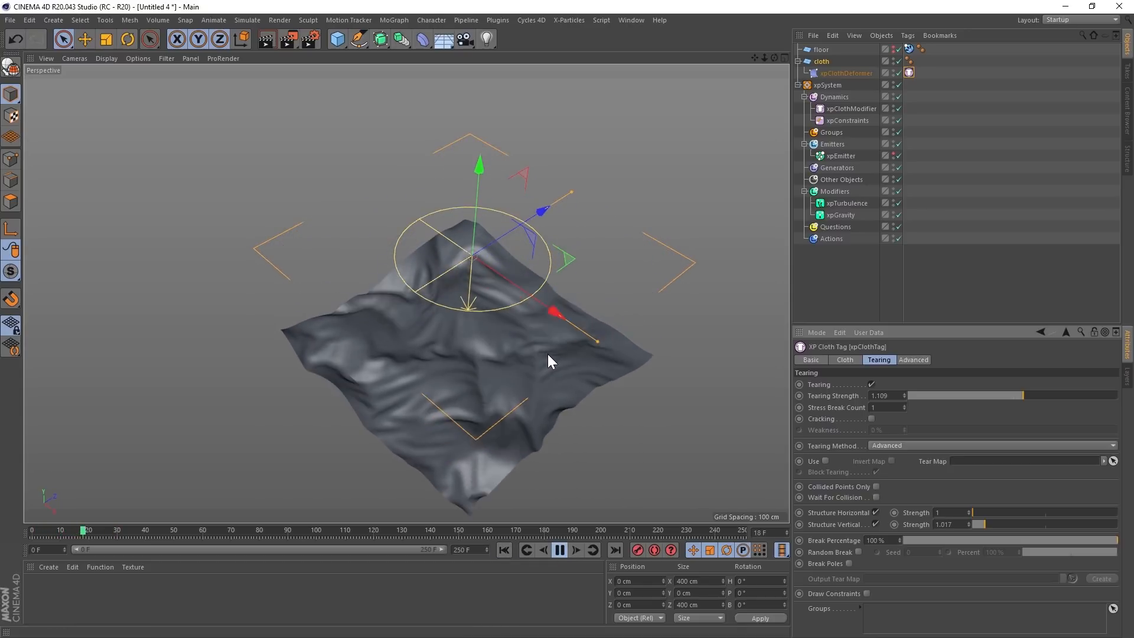
click(560, 551)
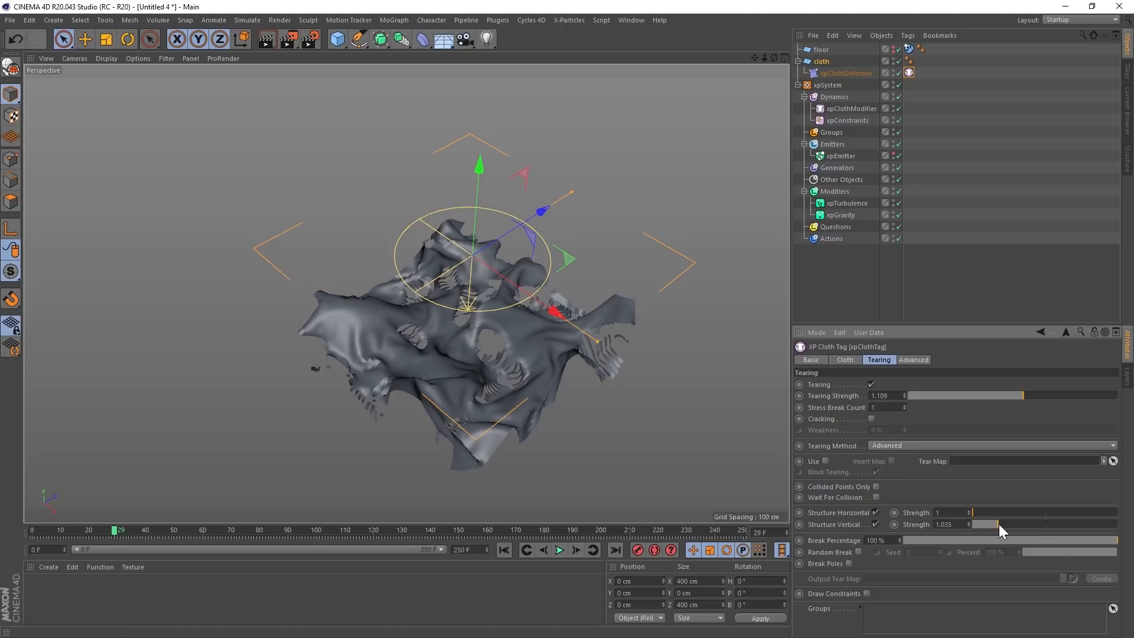
- Set Structure Horizontal Strength to 1.015 and Structure Vertical Strength to 1.036, then replay and examine the torn cloth from different angles
click(504, 551)
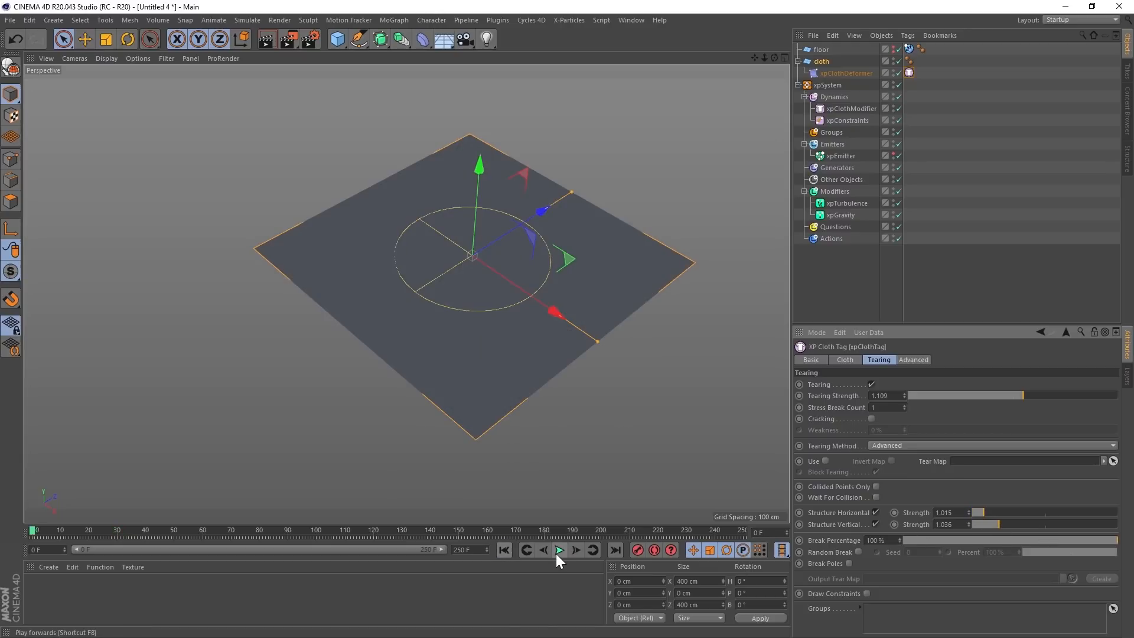
click(560, 551)
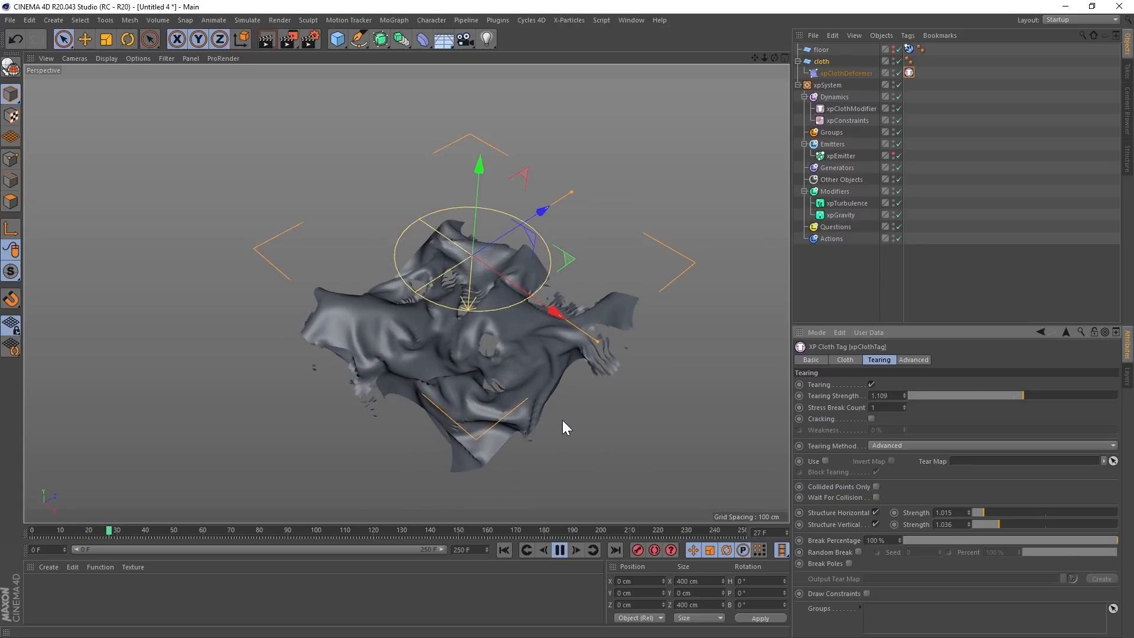
click(561, 550)
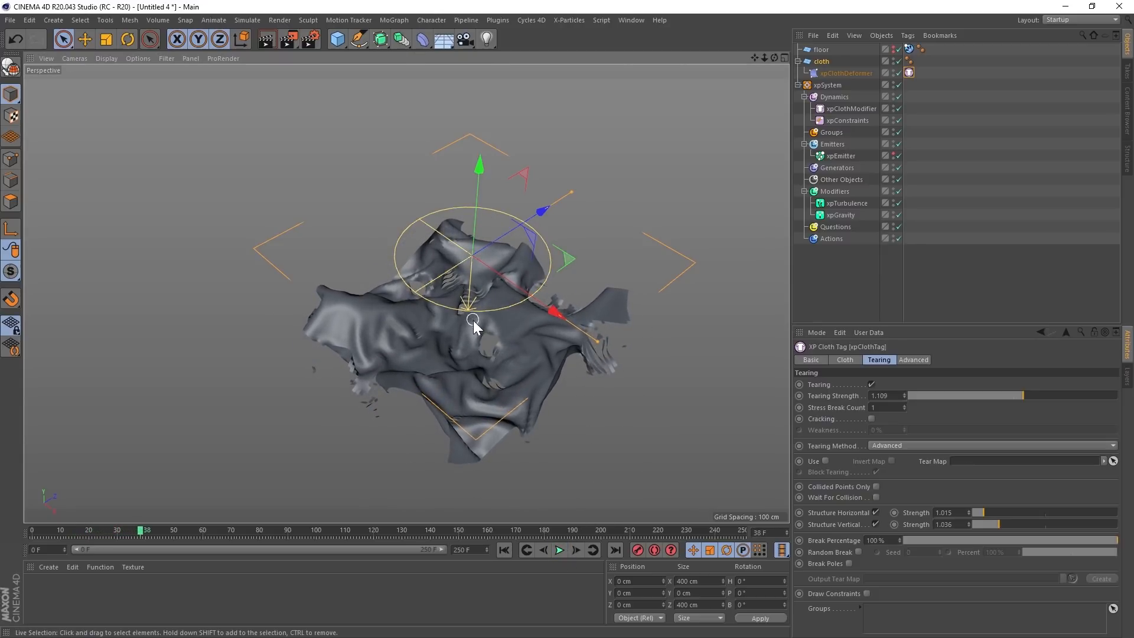
alt+drag(473, 320, 547, 402)
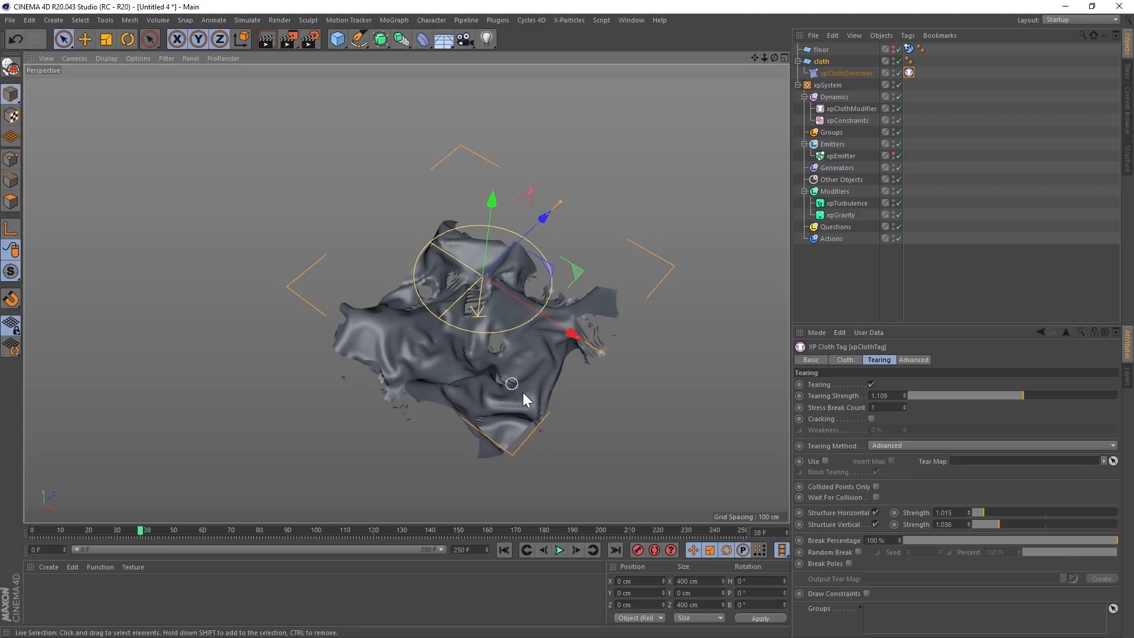
alt+drag(478, 347, 462, 378)
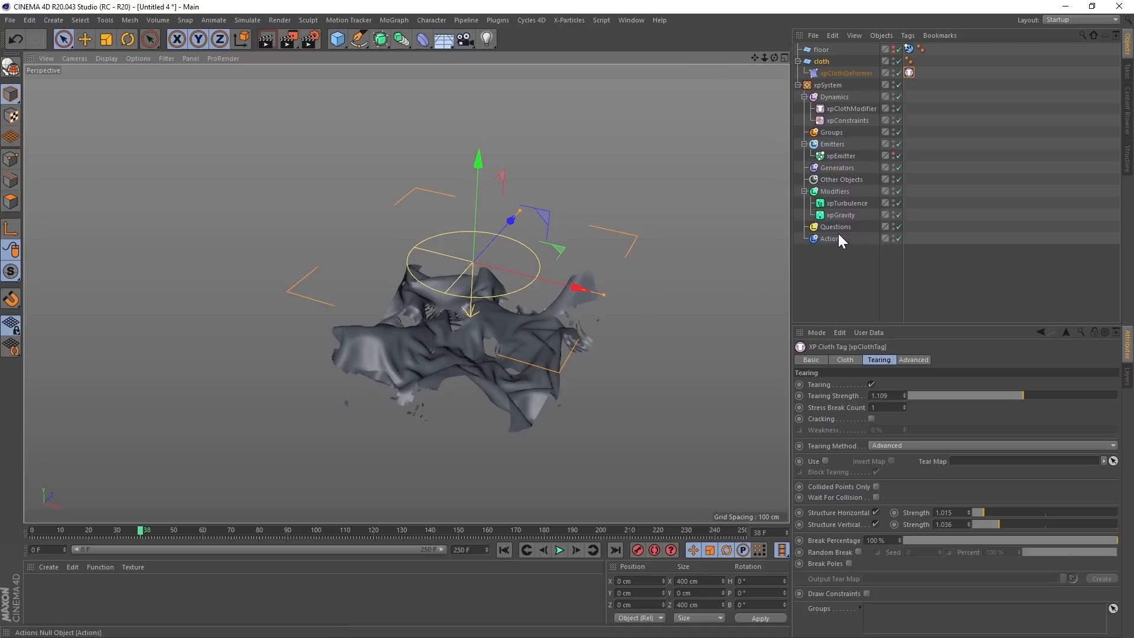
- Add an xpCache object to the X-Particles system and set its Cache Type to Internal (Memory)
click(840, 177)
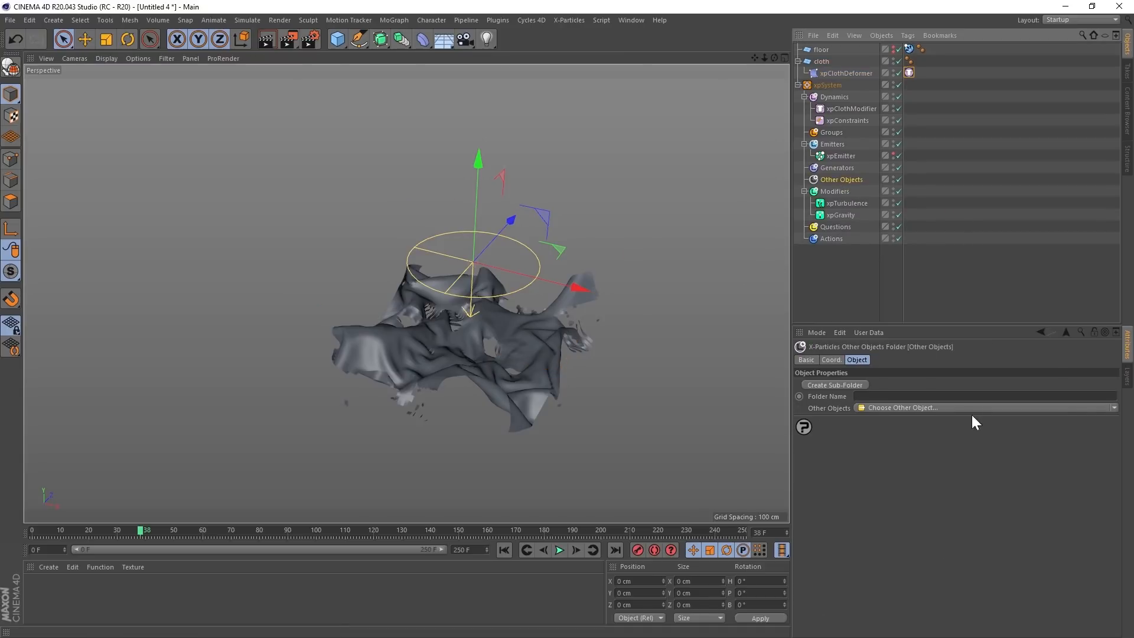
click(1114, 407)
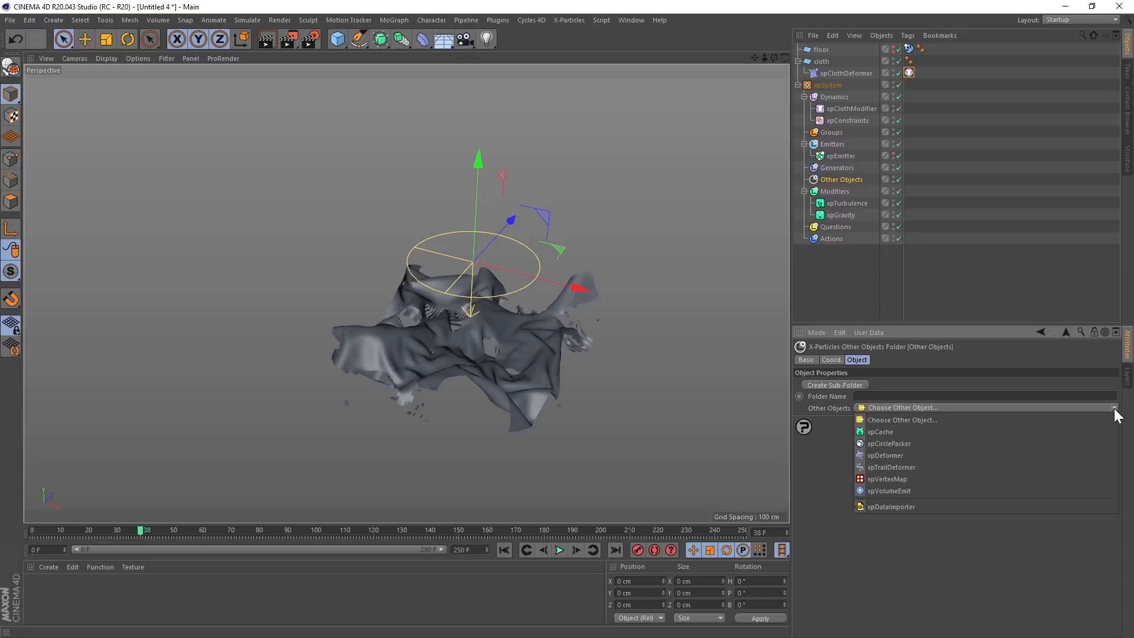
click(884, 432)
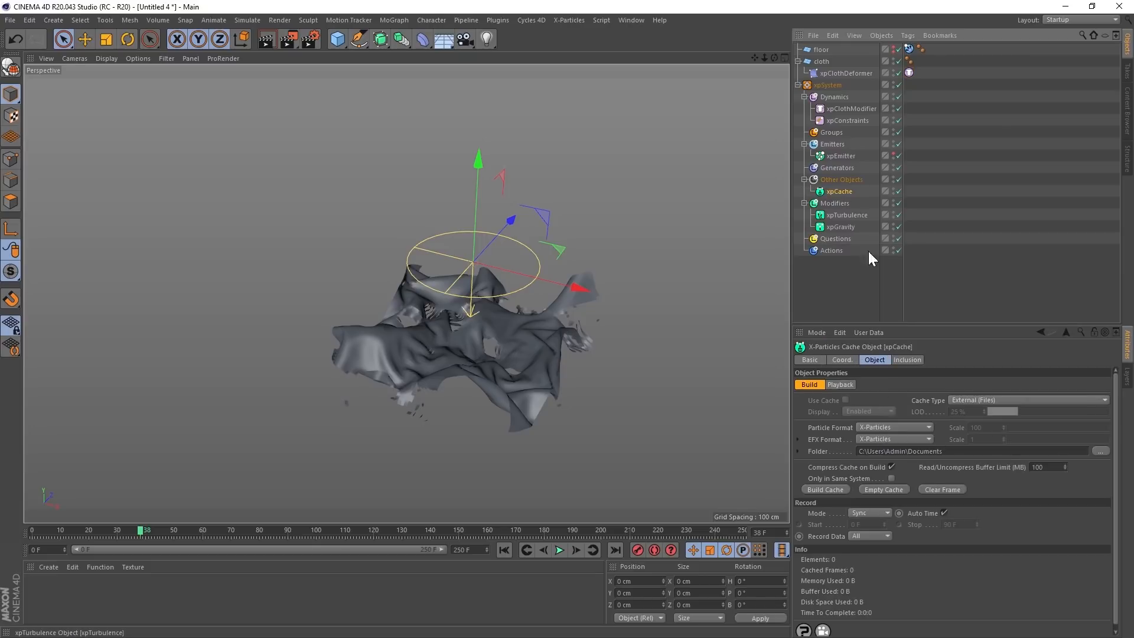
click(967, 399)
click(962, 423)
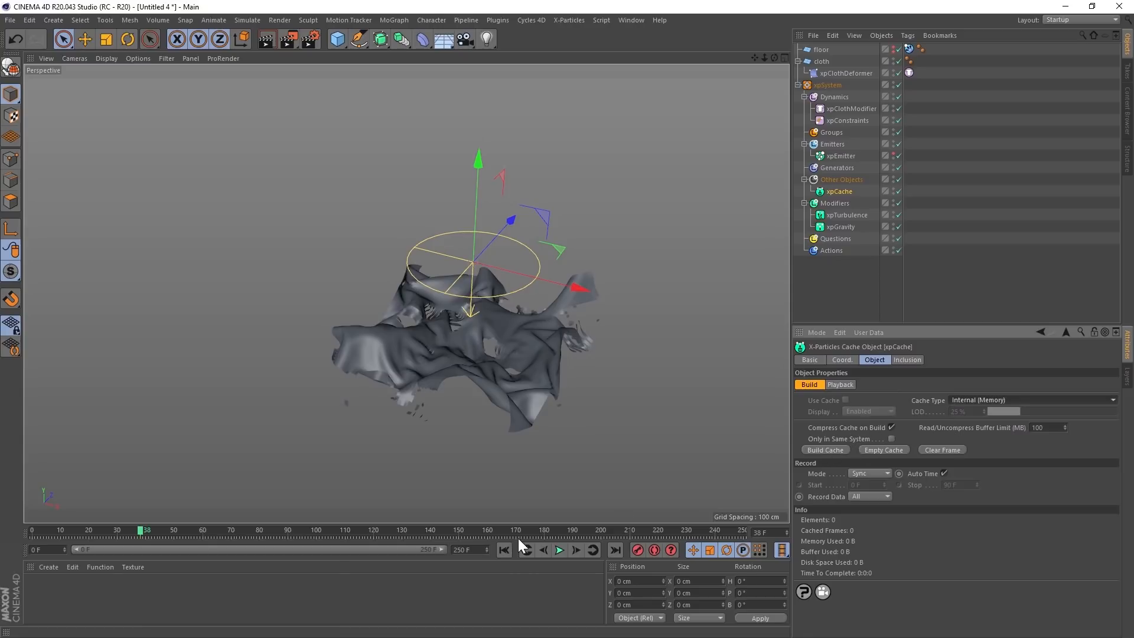
- Build the simulation cache from the first frame and stop the caching partway through the timeline
click(504, 550)
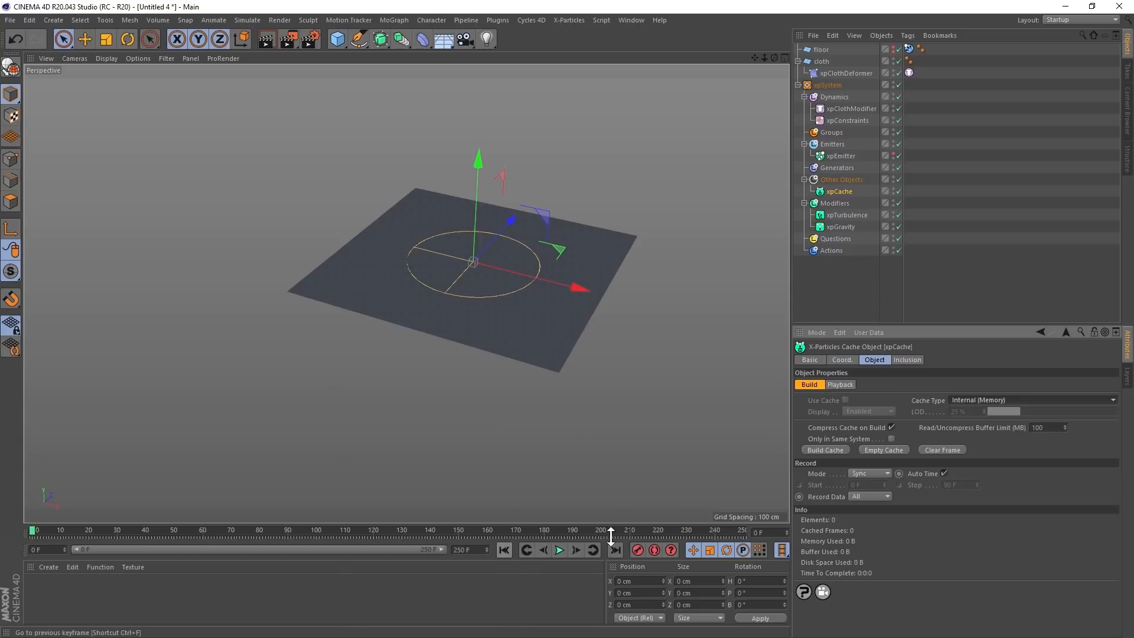
click(832, 450)
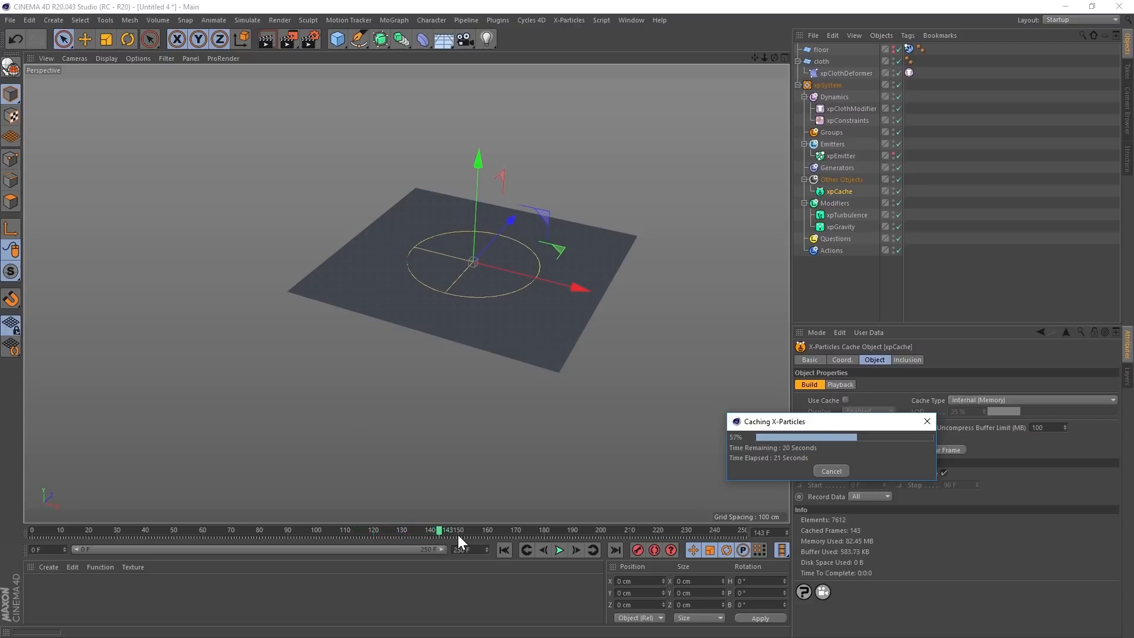
click(827, 470)
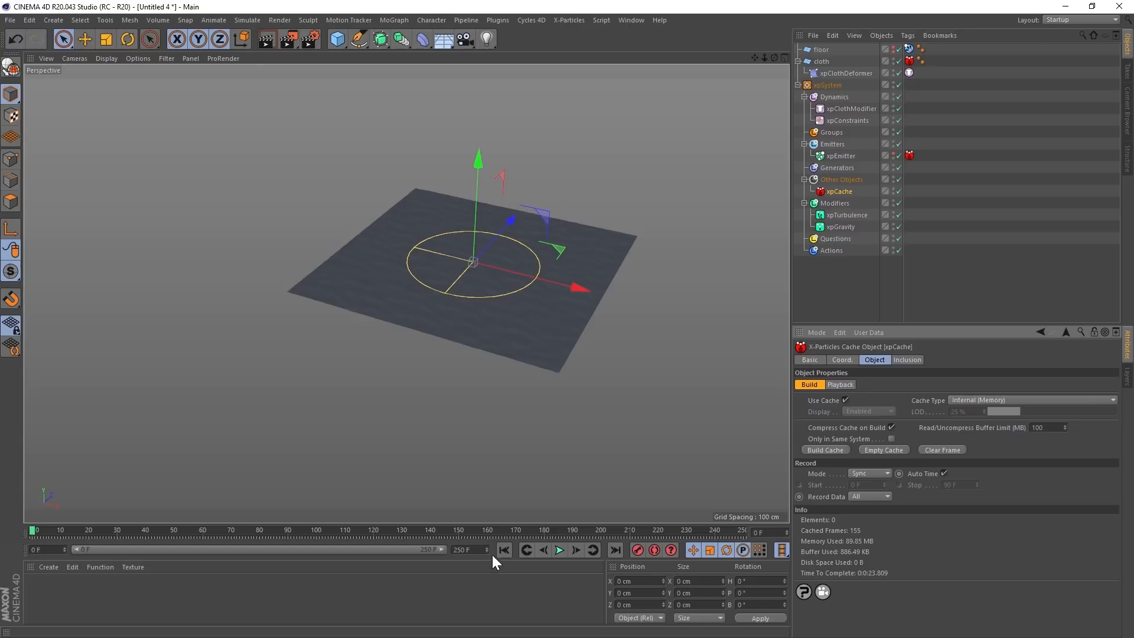
- Shorten the timeline to end at frame 155 and play the cached cloth repeatedly from the start, viewing it from different angles
click(470, 551)
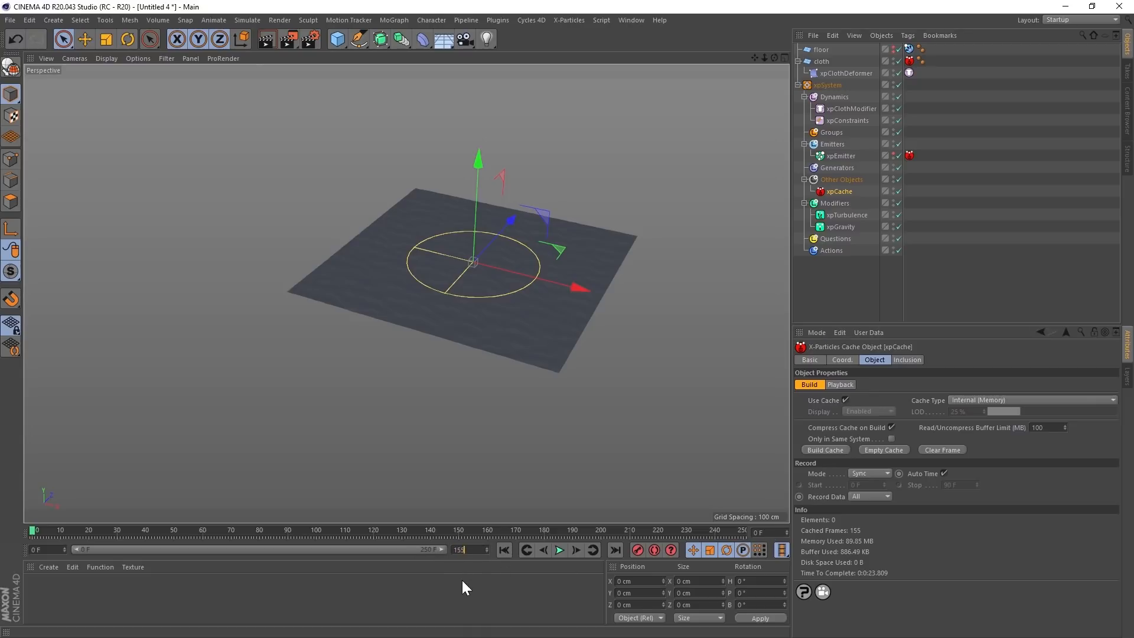
key(Return)
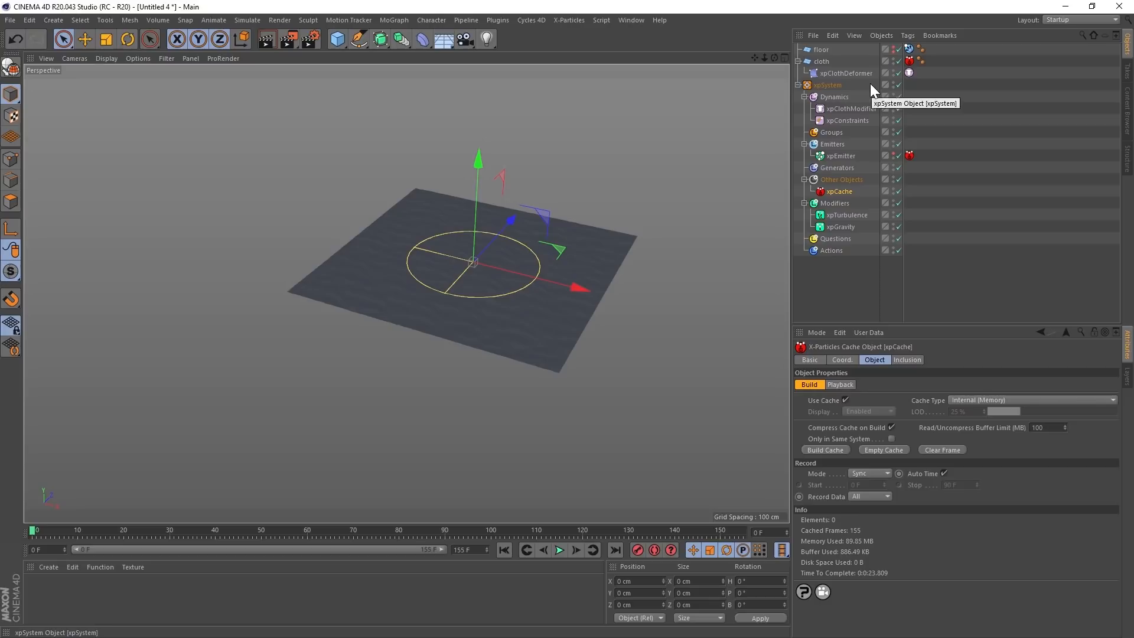
click(559, 549)
click(506, 552)
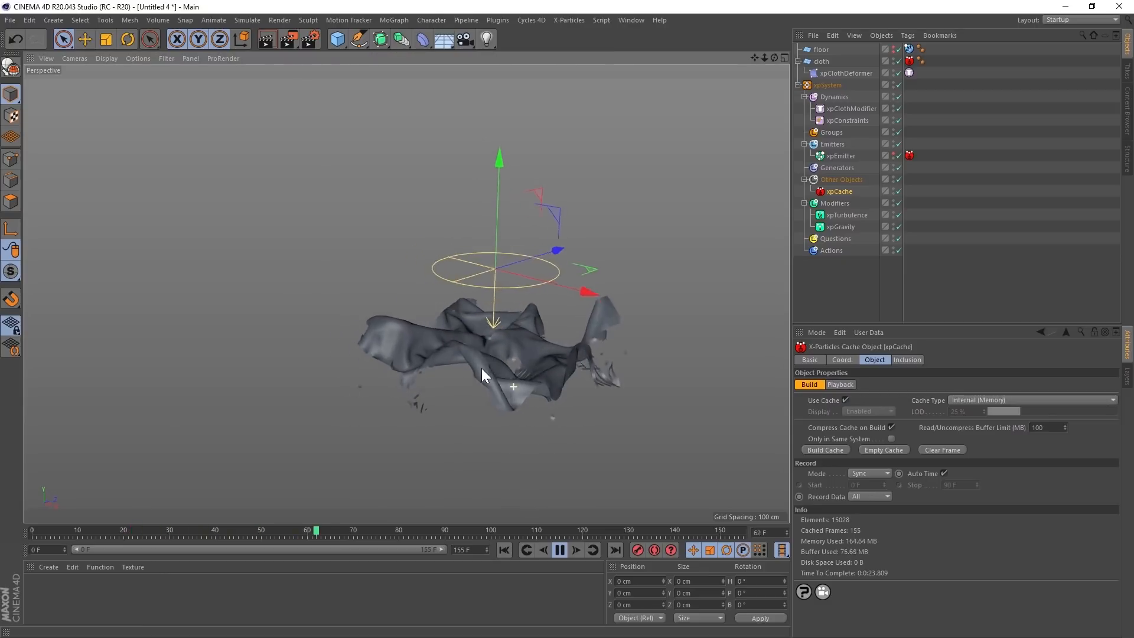
click(505, 549)
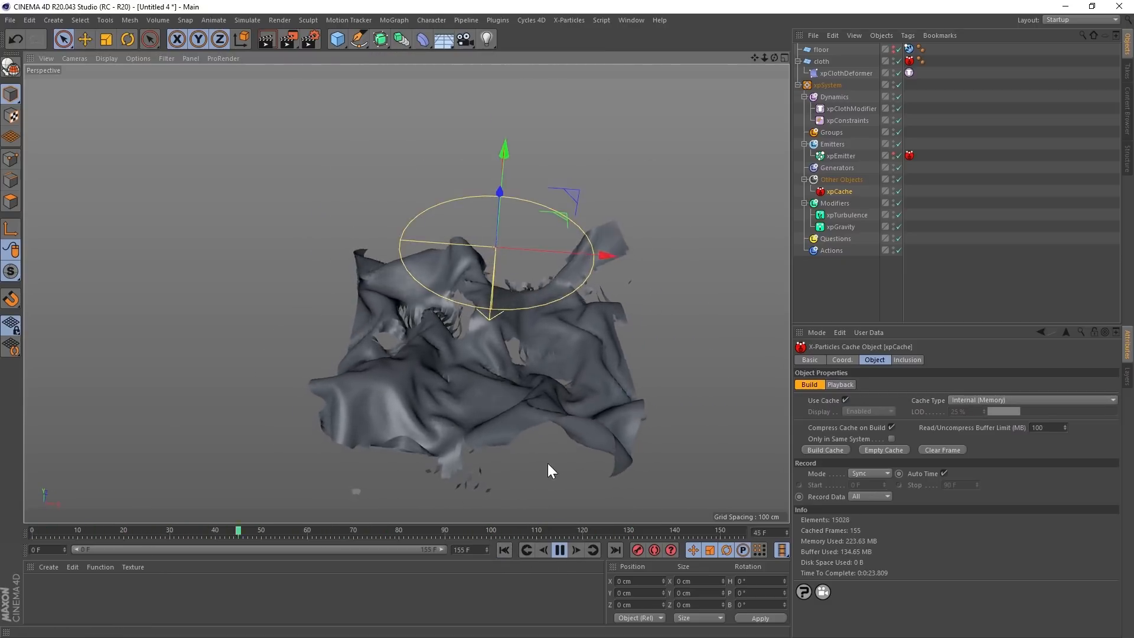
click(504, 550)
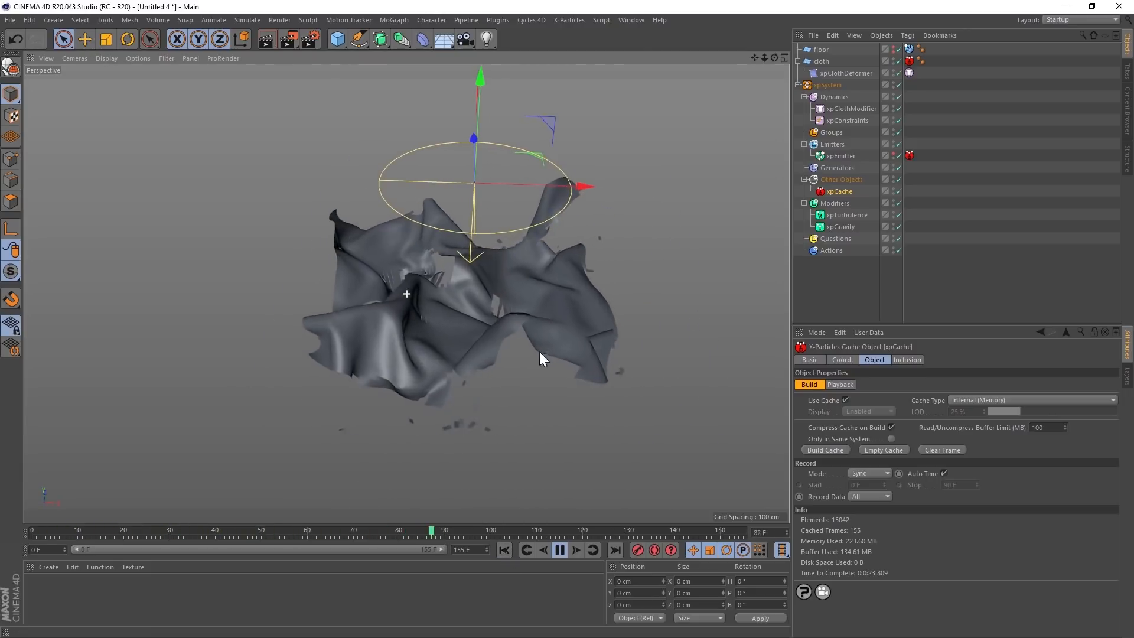
- Hide xpGravity in the viewport, clear the selection, and stop playback back at the first frame
double_click(893, 225)
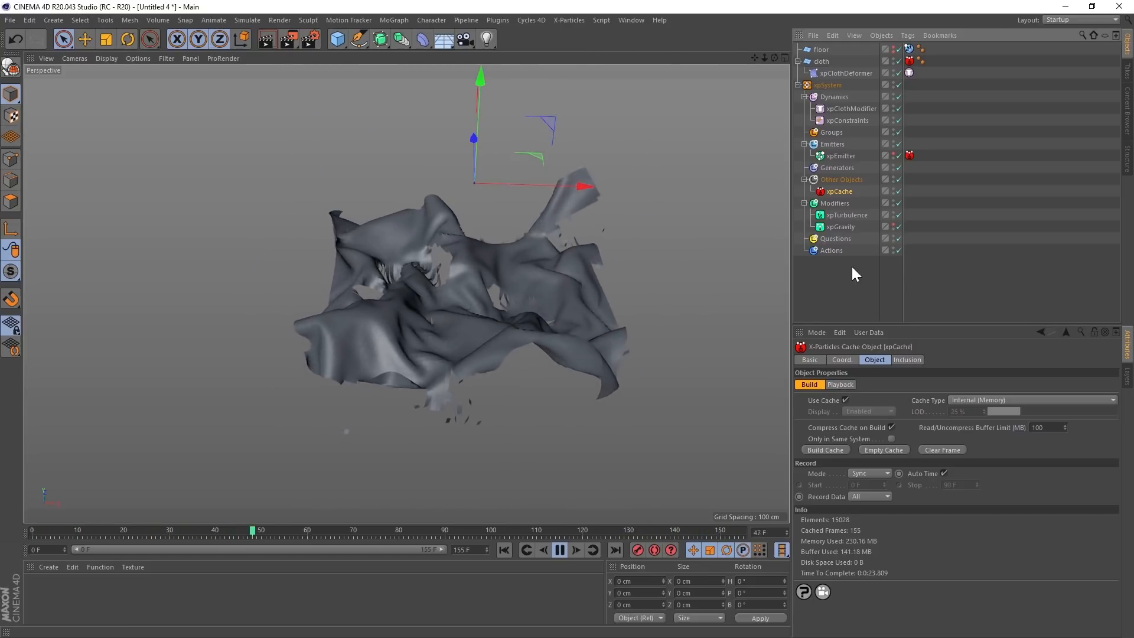
click(845, 292)
click(562, 548)
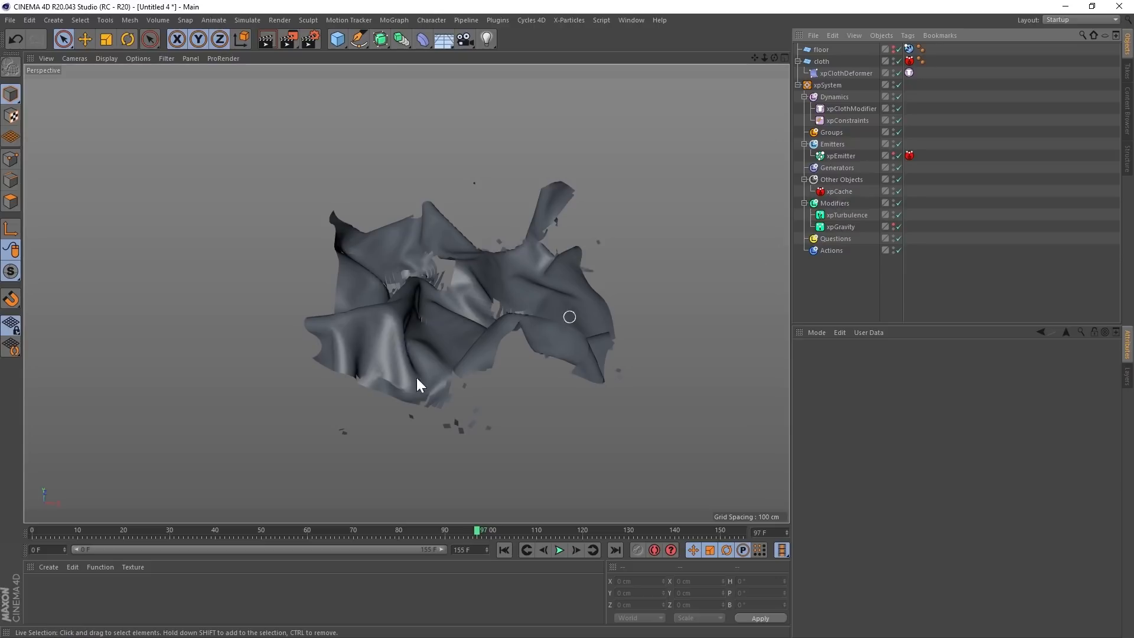
click(504, 550)
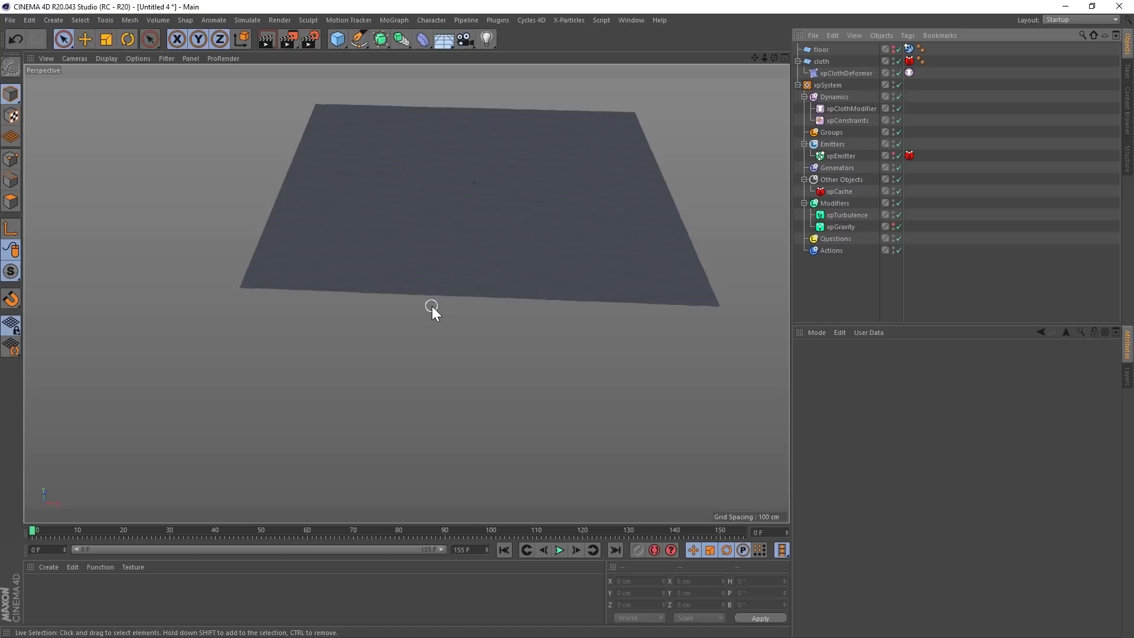
- Switch the viewport shading to show the polygon lines, play the cached cloth, and return to the first frame
key(n)
key(b)
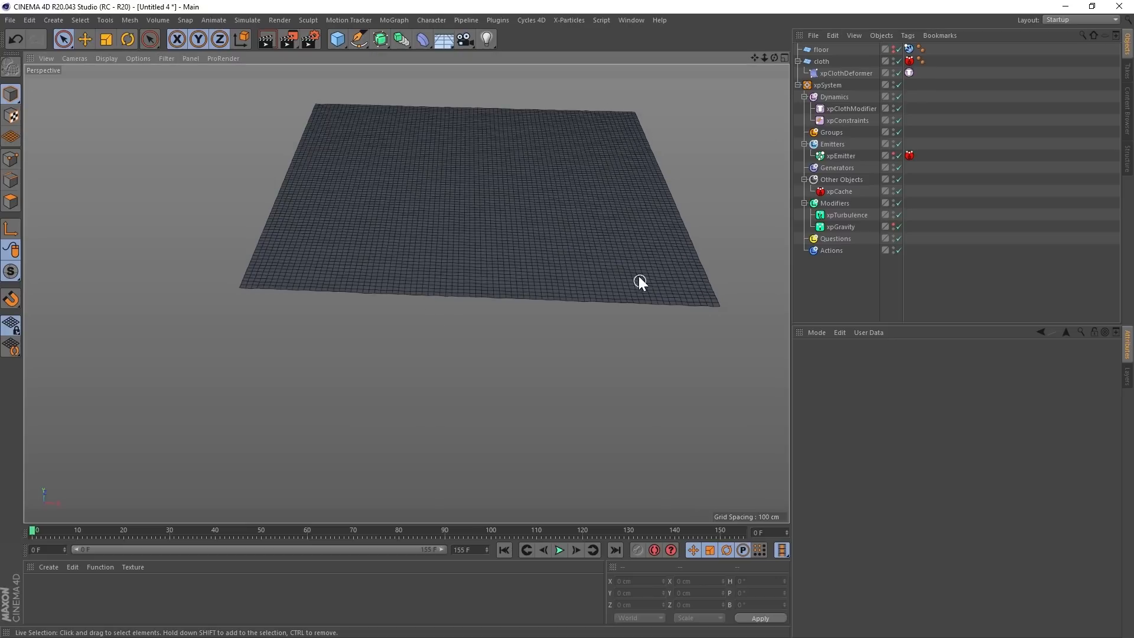
click(560, 549)
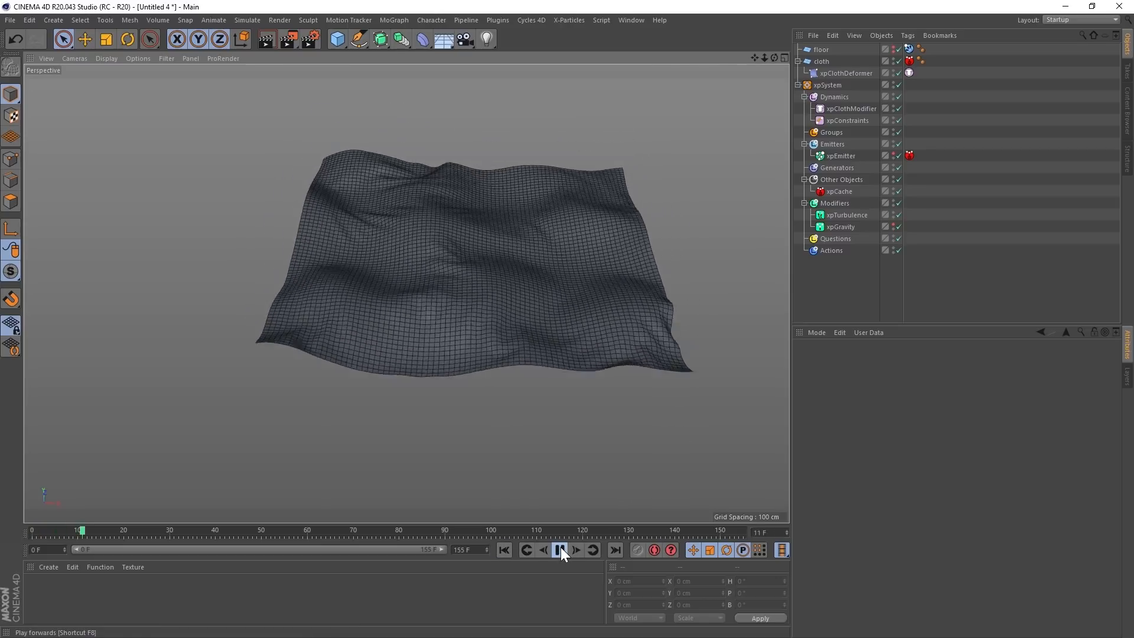
click(560, 549)
click(504, 550)
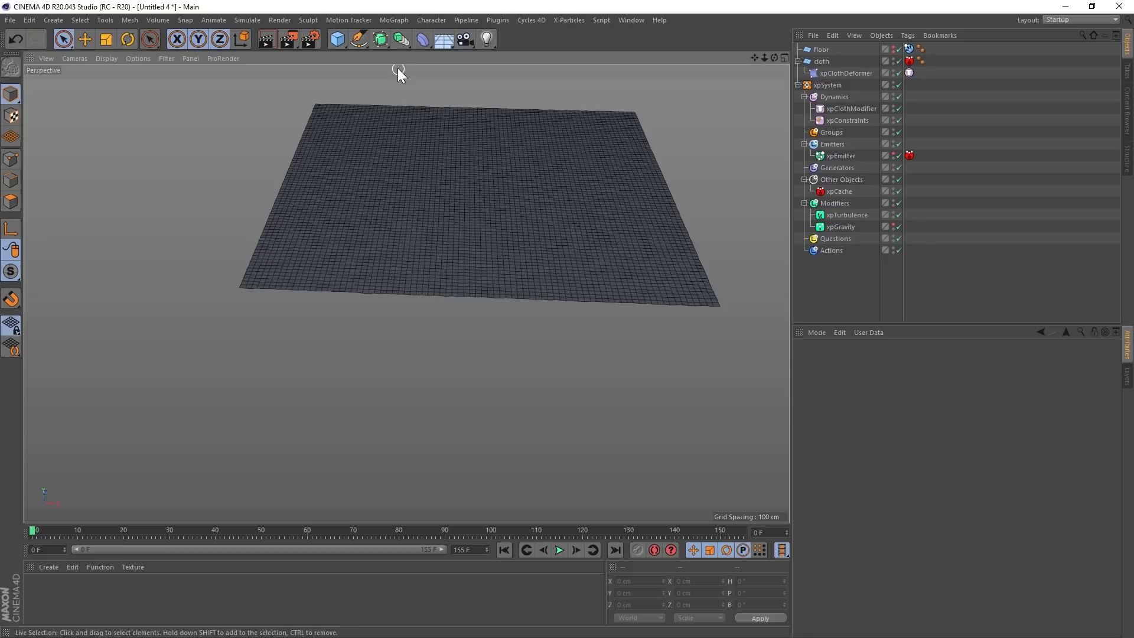
- Add a MoGraph Matrix object to the scene and view it from an angle
click(388, 19)
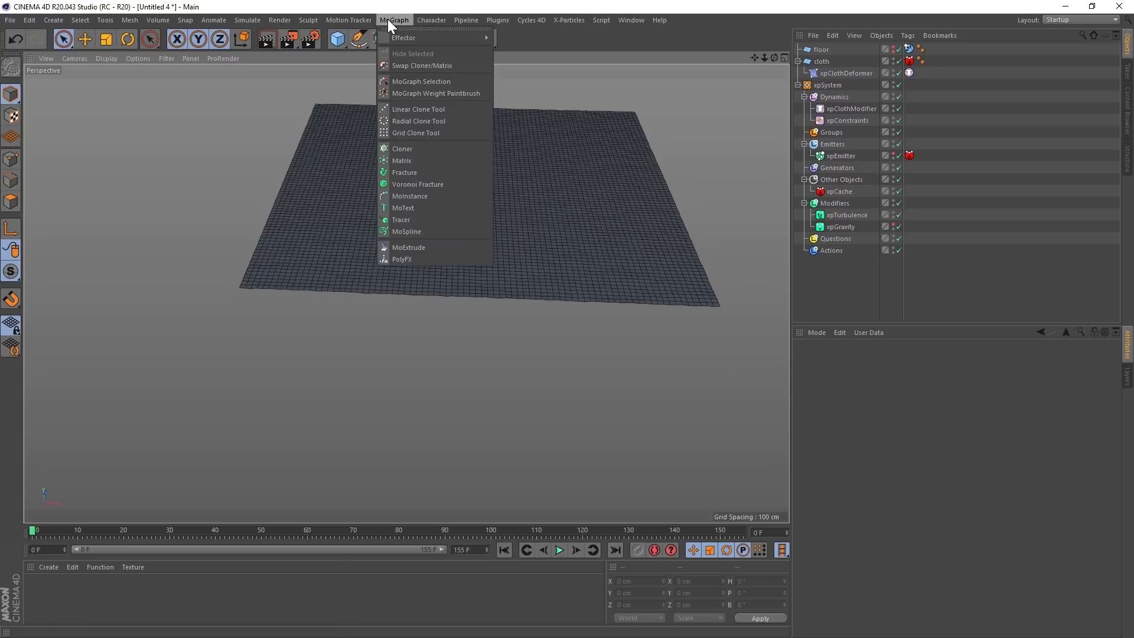
click(410, 160)
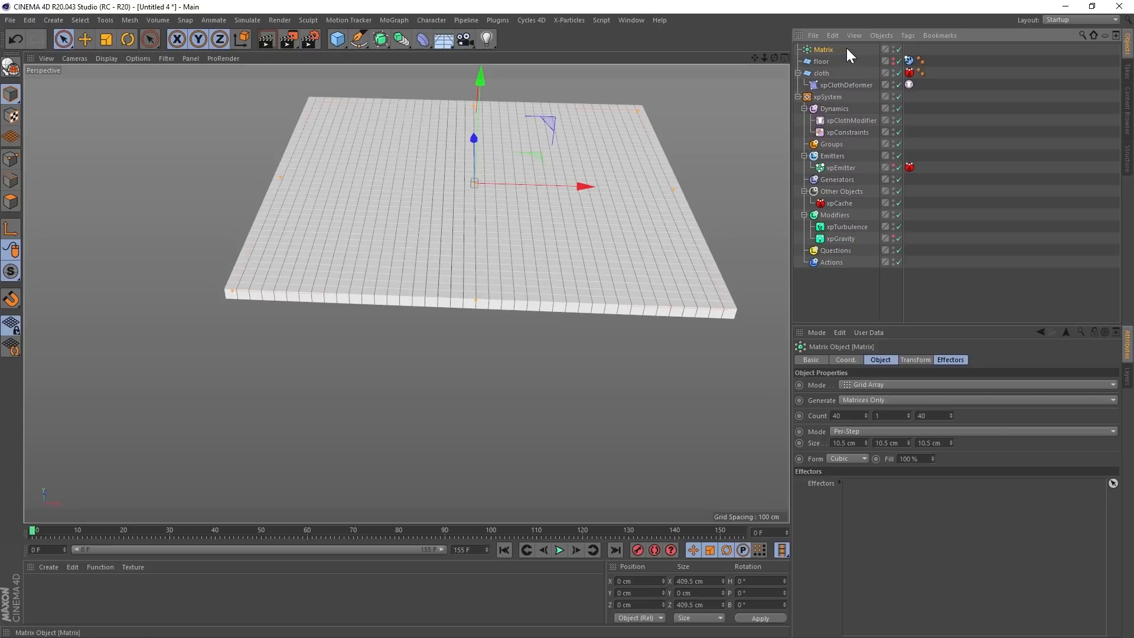
alt+middle_drag(570, 279, 540, 355)
alt+drag(617, 405, 503, 356)
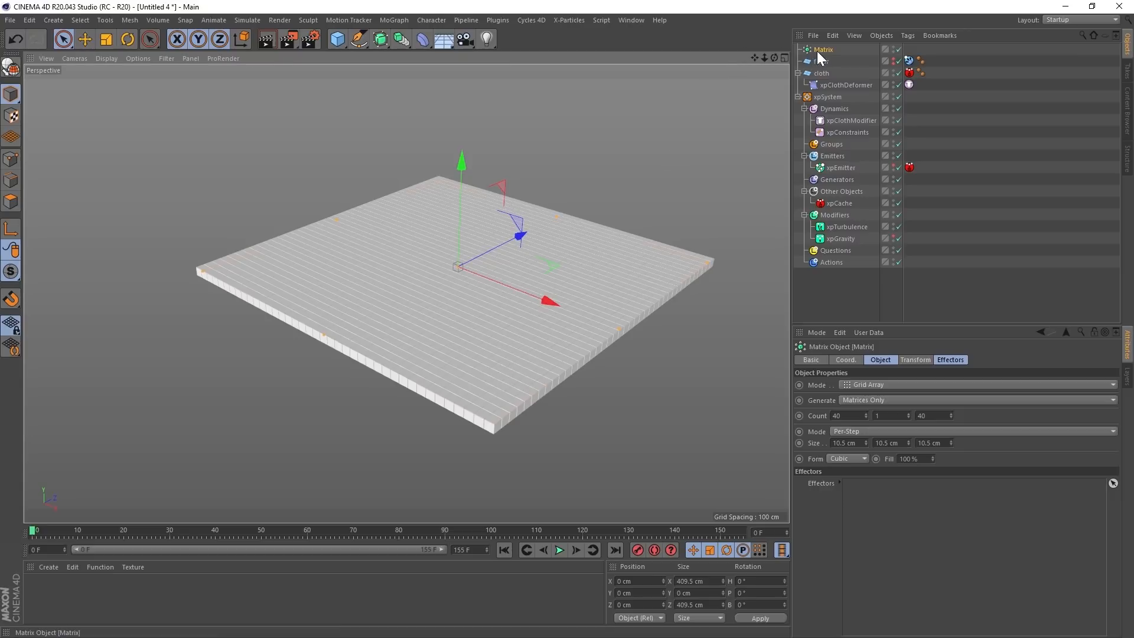
- Set the Matrix to Radial mode and raise it above the cloth to about 117 cm in Y
click(859, 385)
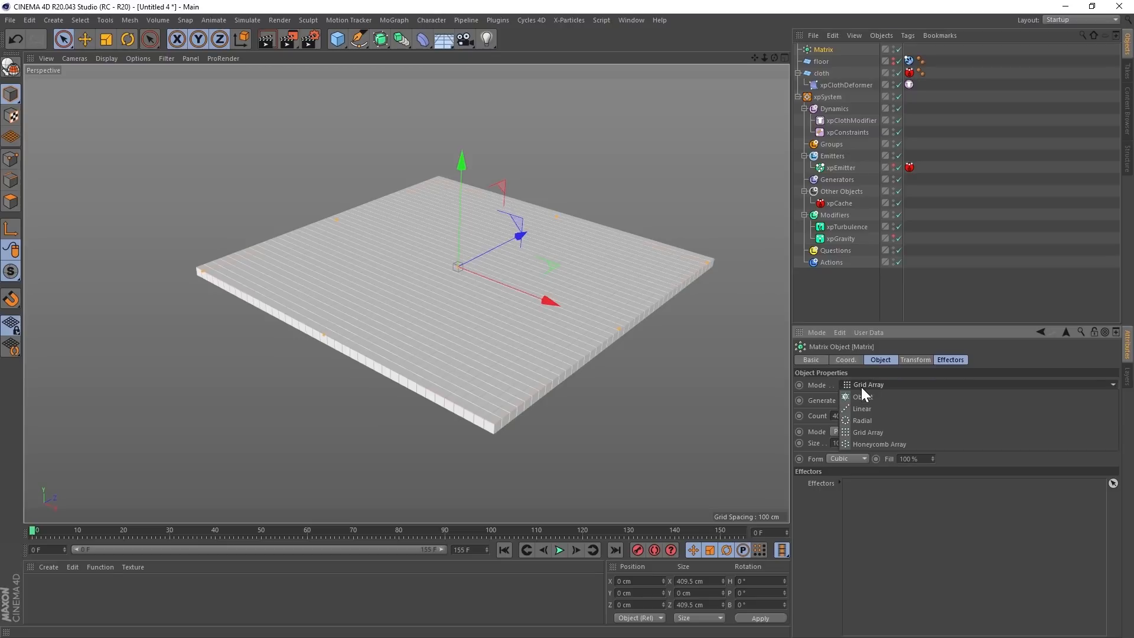
click(863, 421)
alt+drag(614, 307, 528, 263)
drag(463, 160, 461, 75)
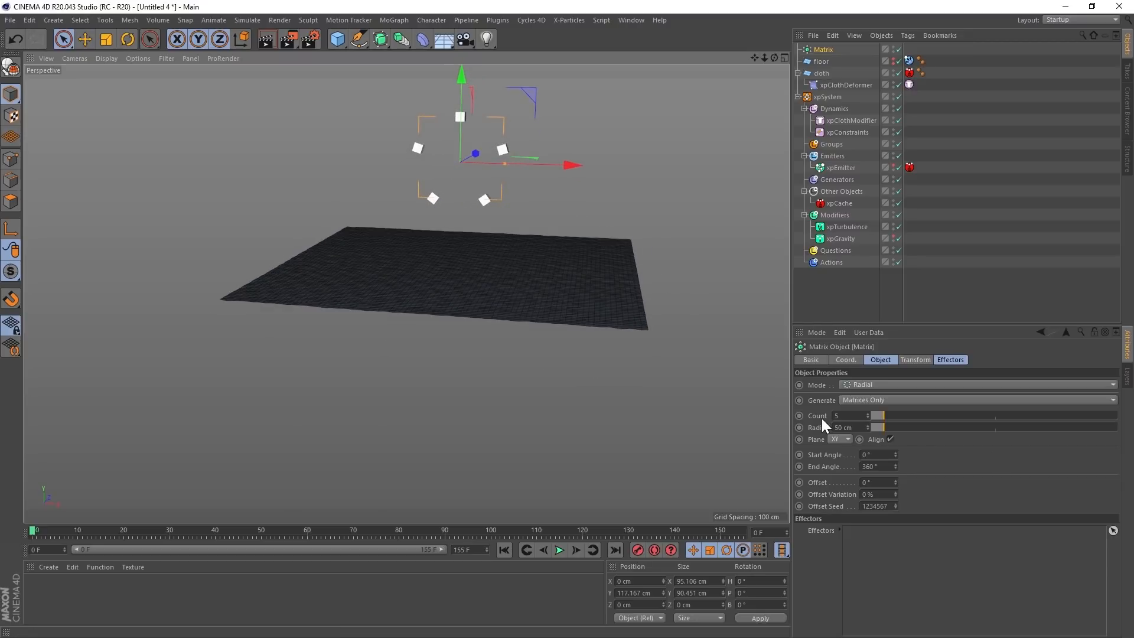
- Lay the radial Matrix in the XZ plane with a Count of 43 and a Radius of 147 cm
drag(876, 420, 918, 416)
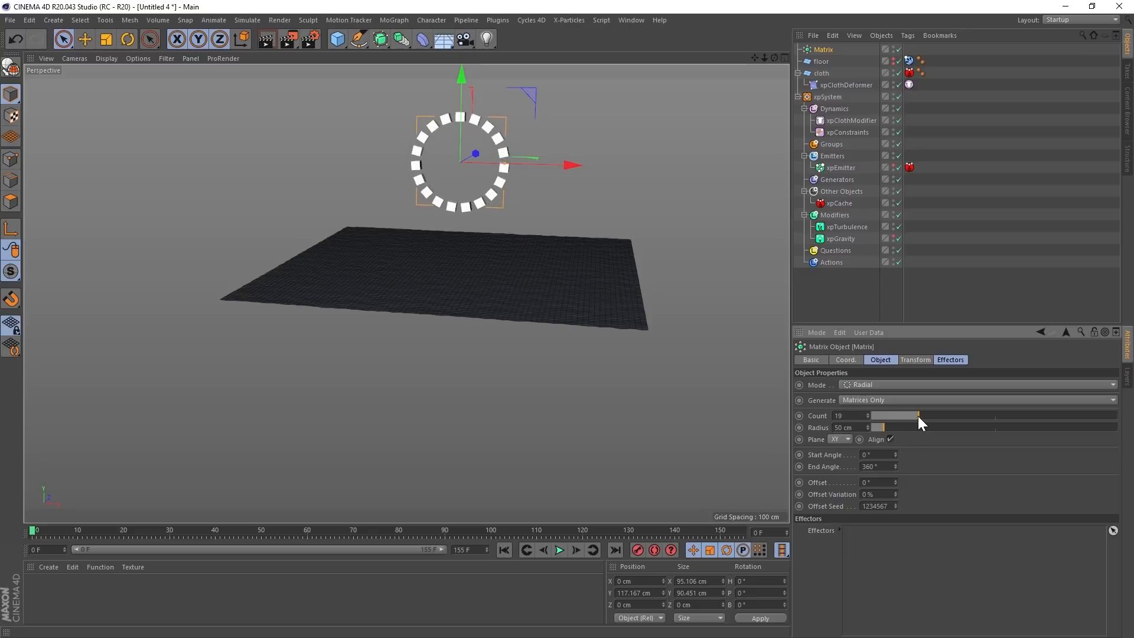
click(836, 463)
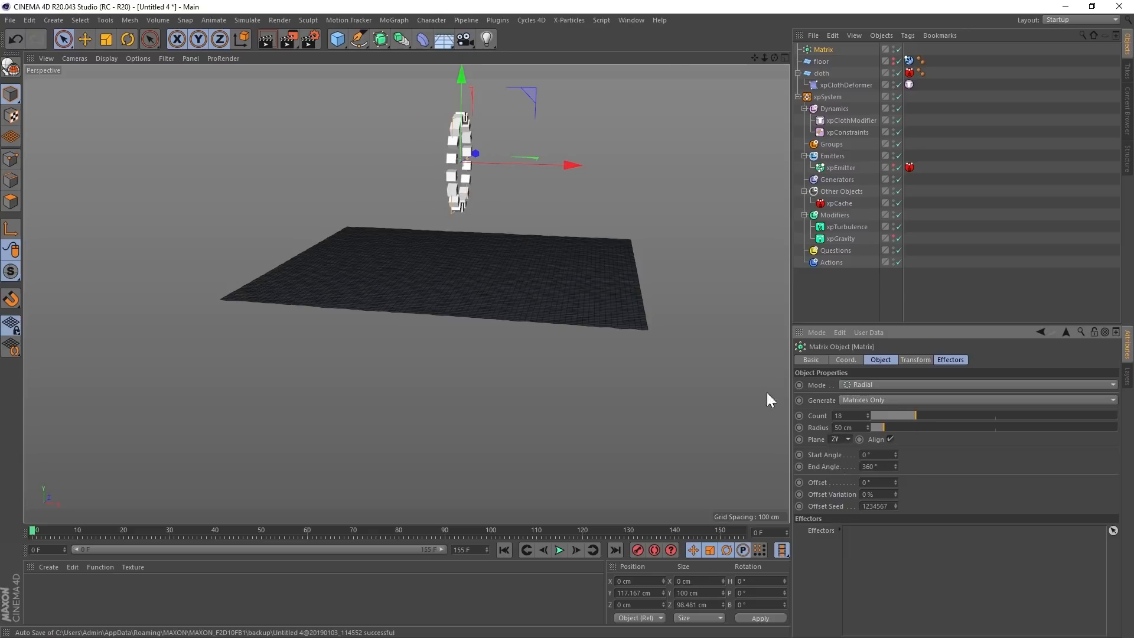
alt+drag(435, 158, 476, 265)
click(840, 439)
click(843, 472)
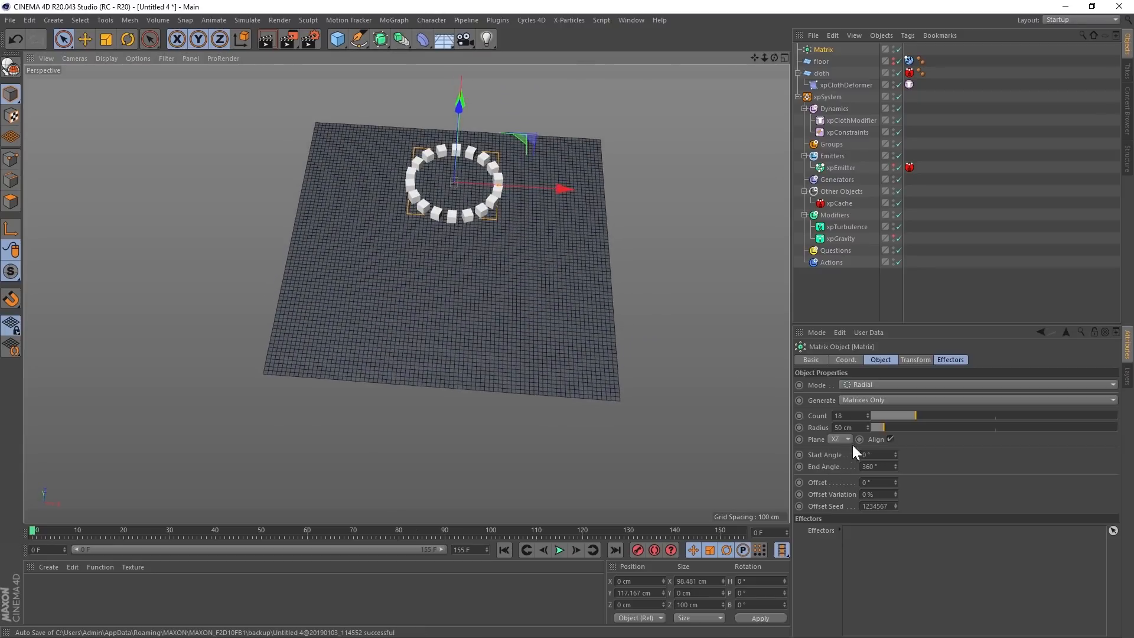
drag(899, 428, 978, 414)
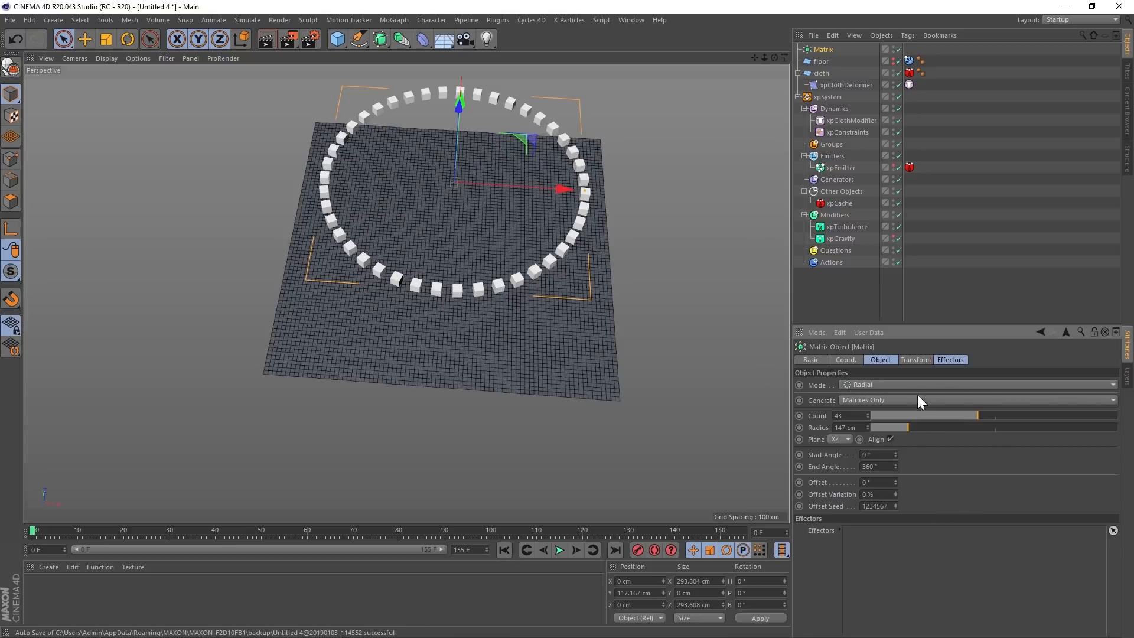
- Set the Matrix to Object mode, assign the cloth as its object, and set Distribution to Vertex
click(870, 385)
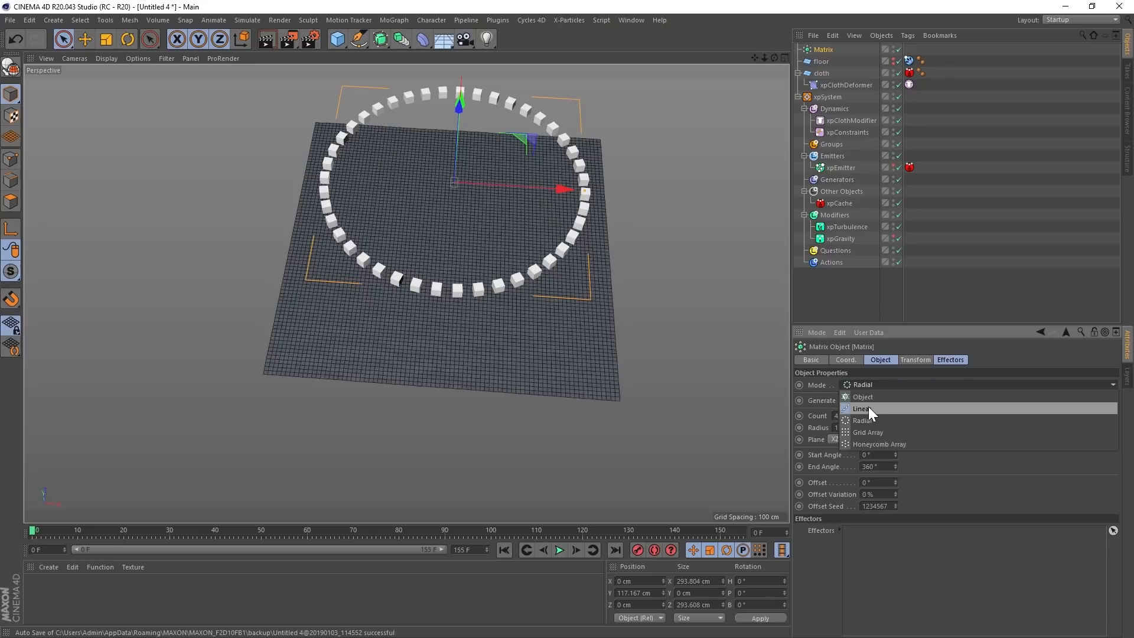
click(871, 397)
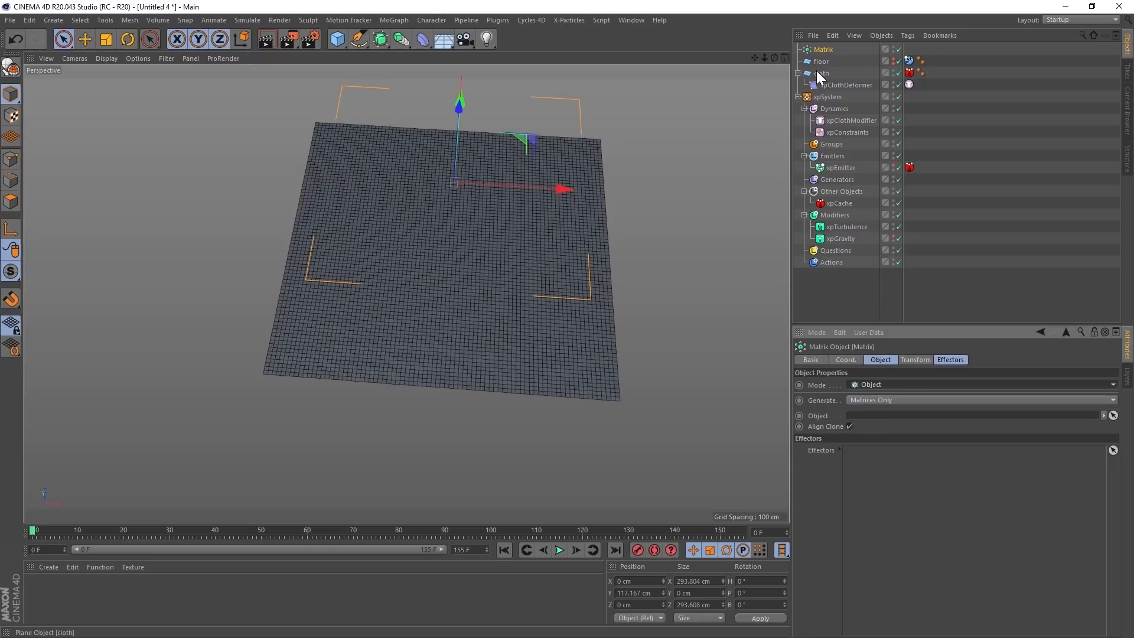
drag(821, 73, 873, 417)
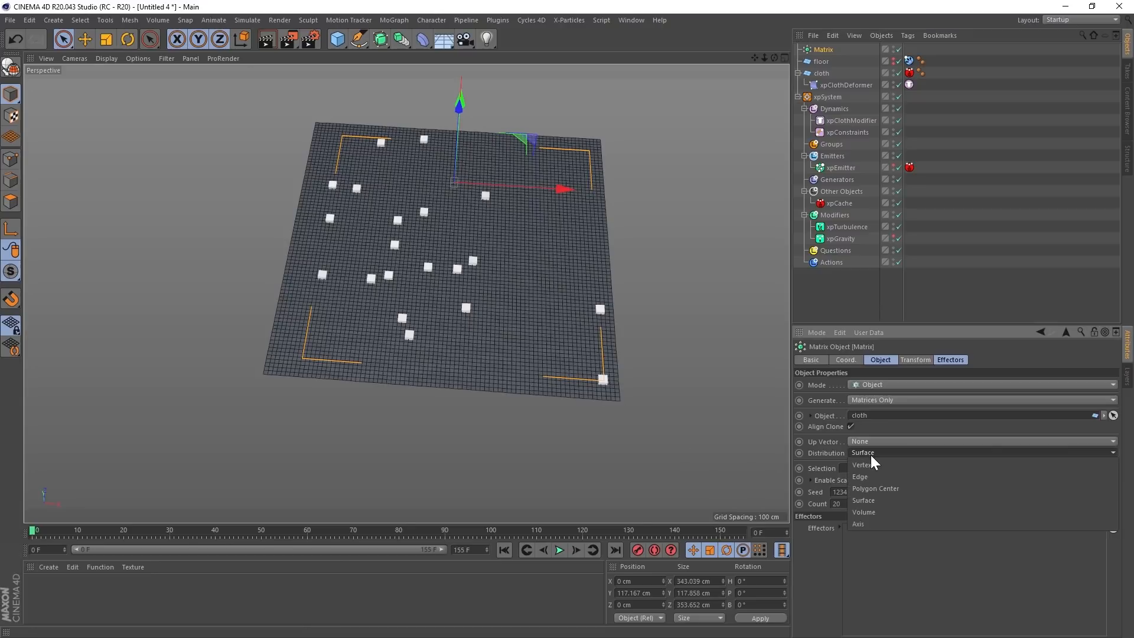
click(871, 453)
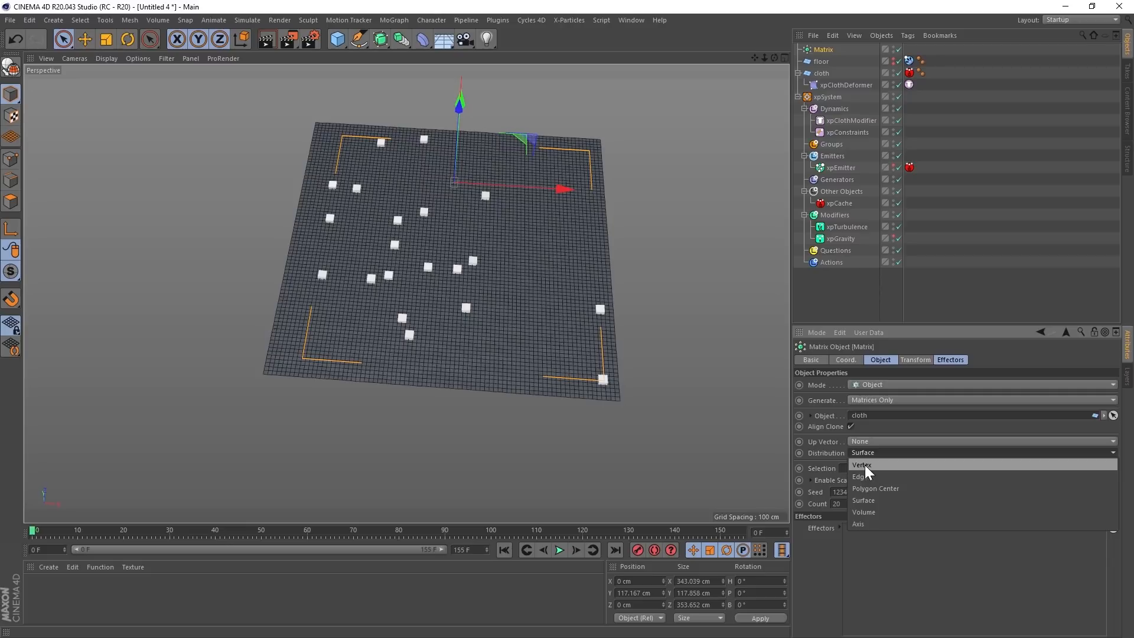
click(863, 464)
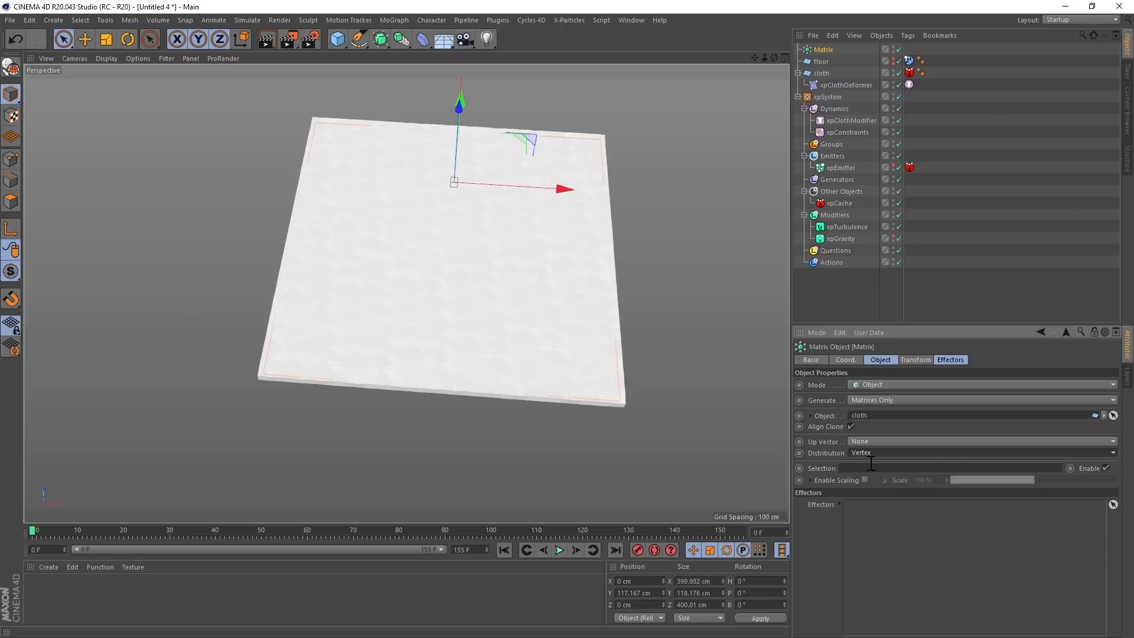
- Examine the matrix cubes on the cloth's vertices up close and from several angles
alt+drag(533, 354, 501, 308)
alt+right_drag(502, 308, 568, 378)
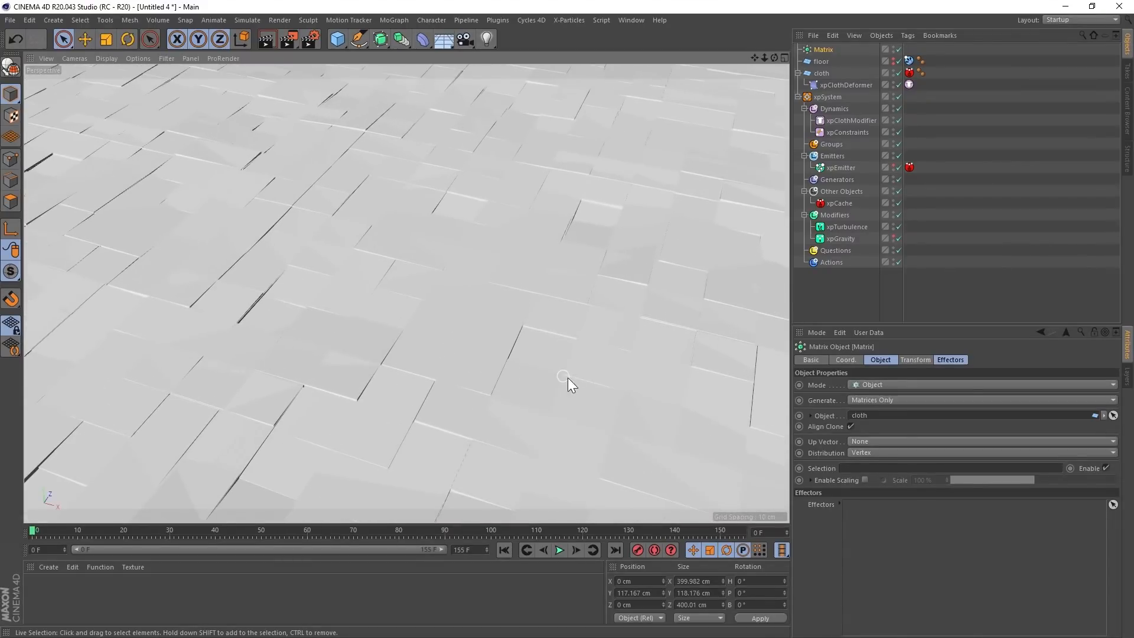
alt+drag(569, 377, 596, 293)
alt+right_drag(596, 294, 443, 352)
alt+drag(443, 352, 602, 327)
alt+right_drag(602, 327, 520, 309)
alt+drag(519, 309, 489, 266)
alt+middle_drag(529, 324, 515, 299)
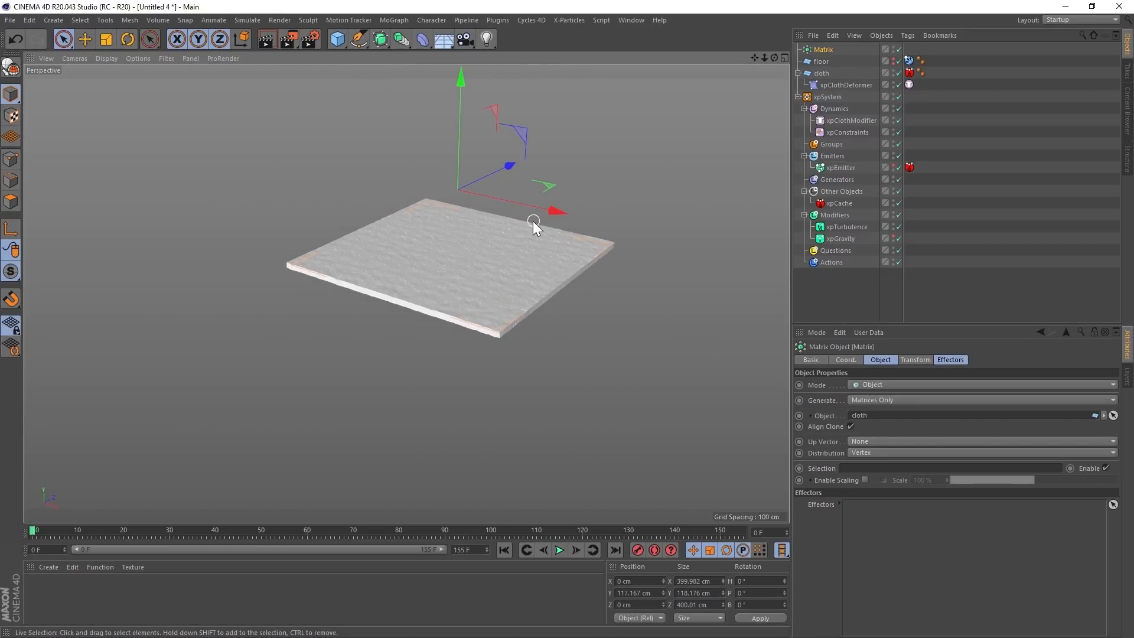
alt+right_drag(486, 269, 509, 266)
alt+middle_drag(514, 316, 507, 265)
alt+drag(507, 266, 511, 289)
alt+middle_drag(508, 227, 498, 258)
alt+drag(497, 260, 498, 284)
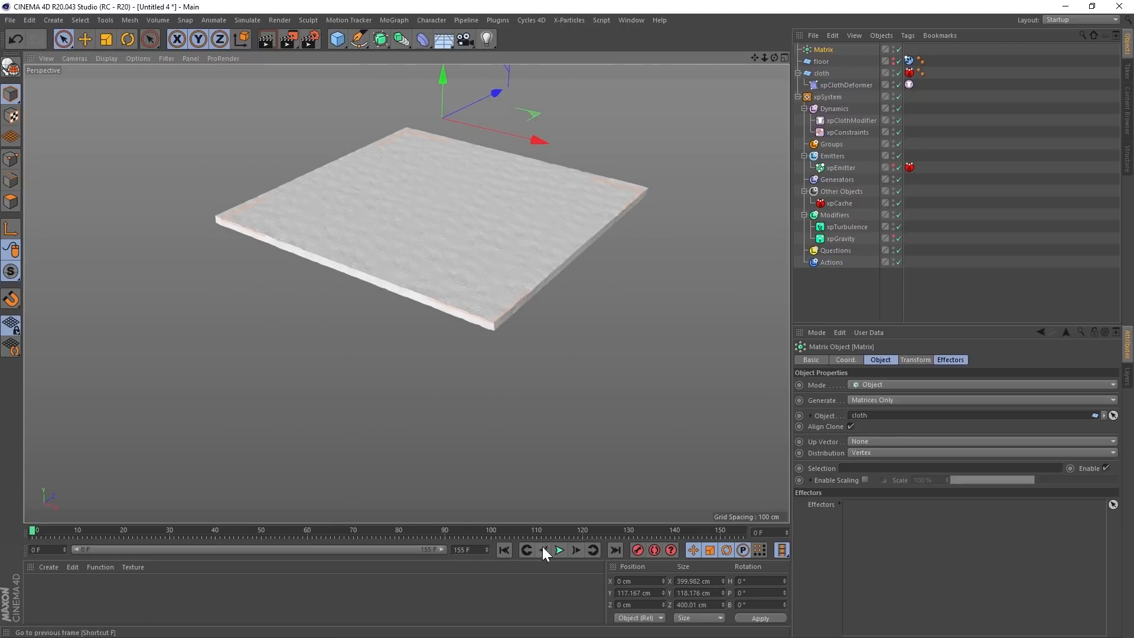
- Advance the animation frame by frame to frame 5 and inspect how the matrices follow the cloth
click(576, 550)
click(576, 551)
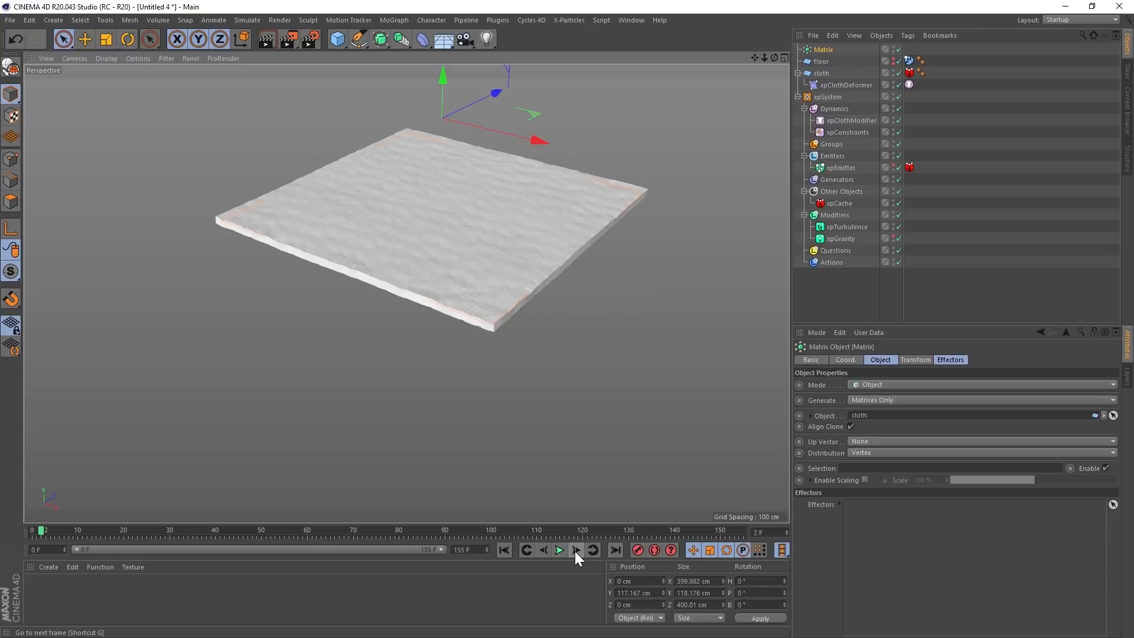
click(575, 551)
click(575, 551)
click(575, 552)
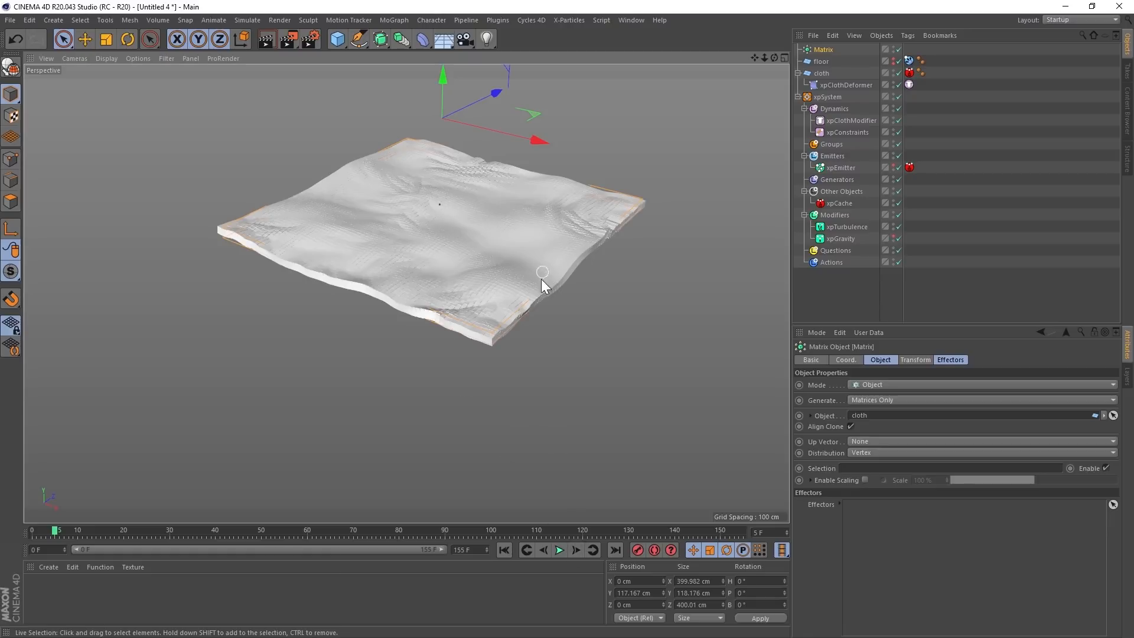
alt+right_drag(454, 317, 534, 277)
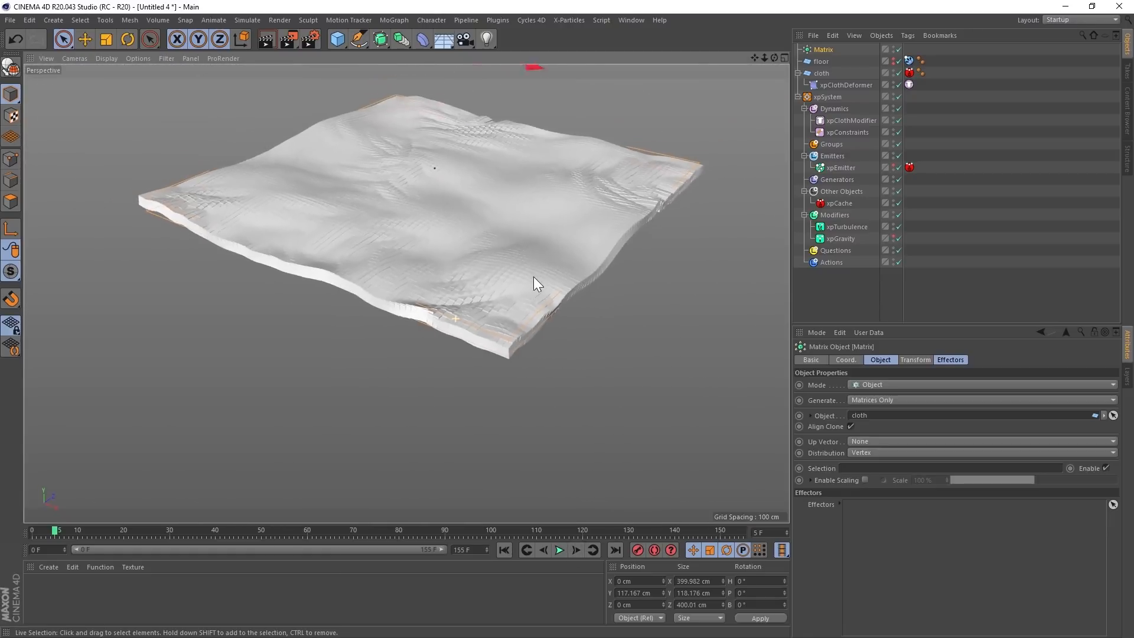
- Replay the matrix-covered cloth from the first frame, viewing it from a lower angle, and stop at frame 18 to check the cube positions
click(560, 551)
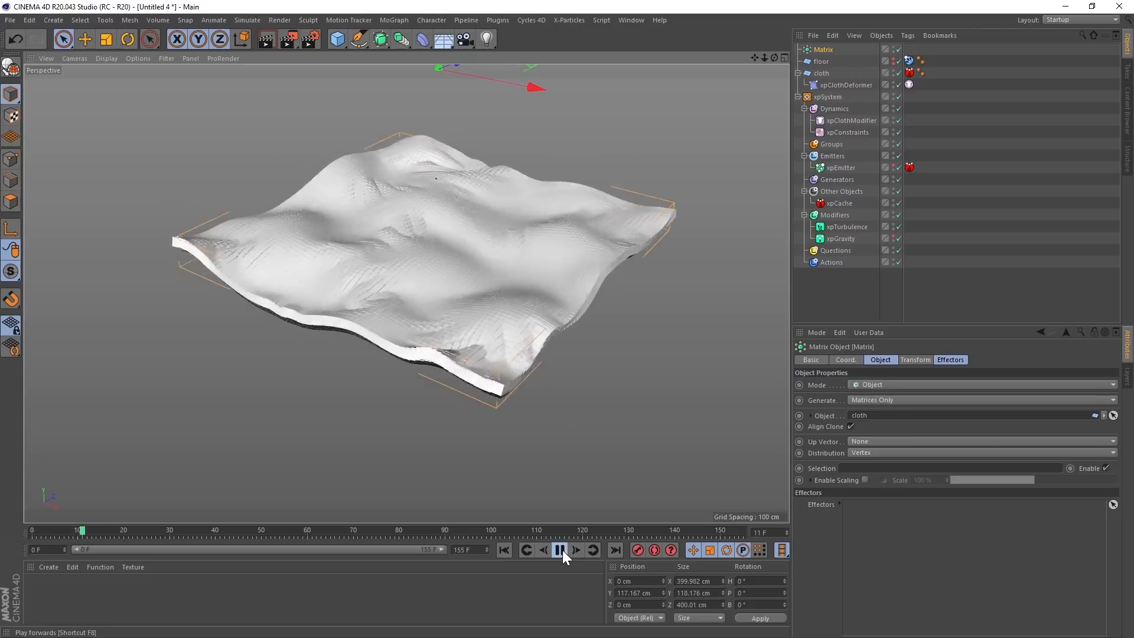
click(563, 550)
alt+middle_drag(494, 409, 477, 368)
alt+drag(477, 367, 510, 365)
click(503, 551)
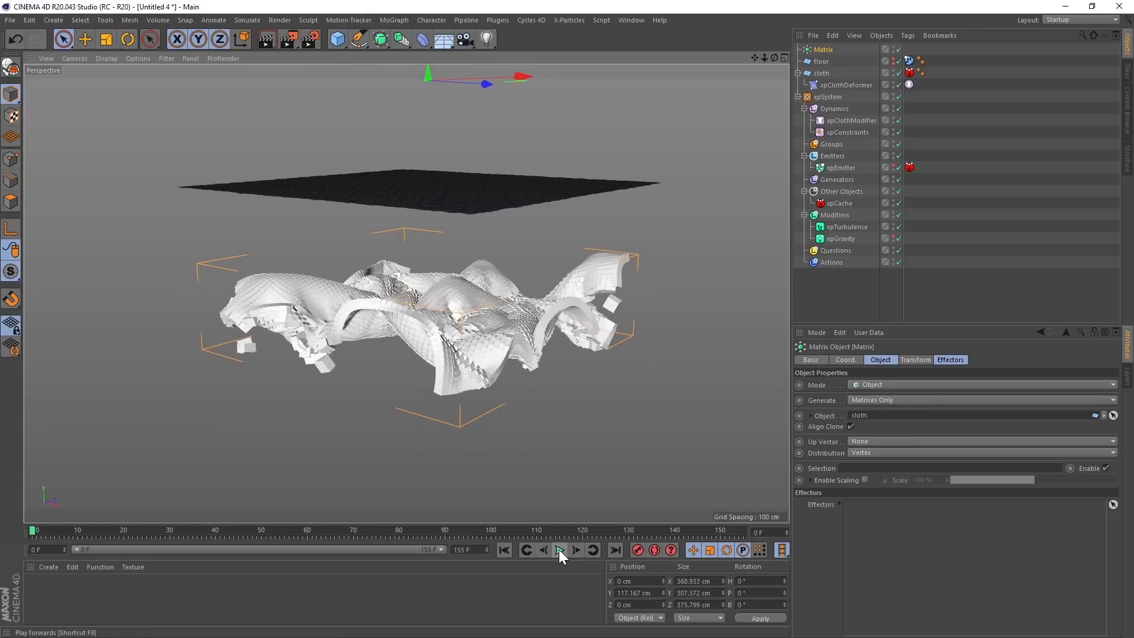
click(559, 549)
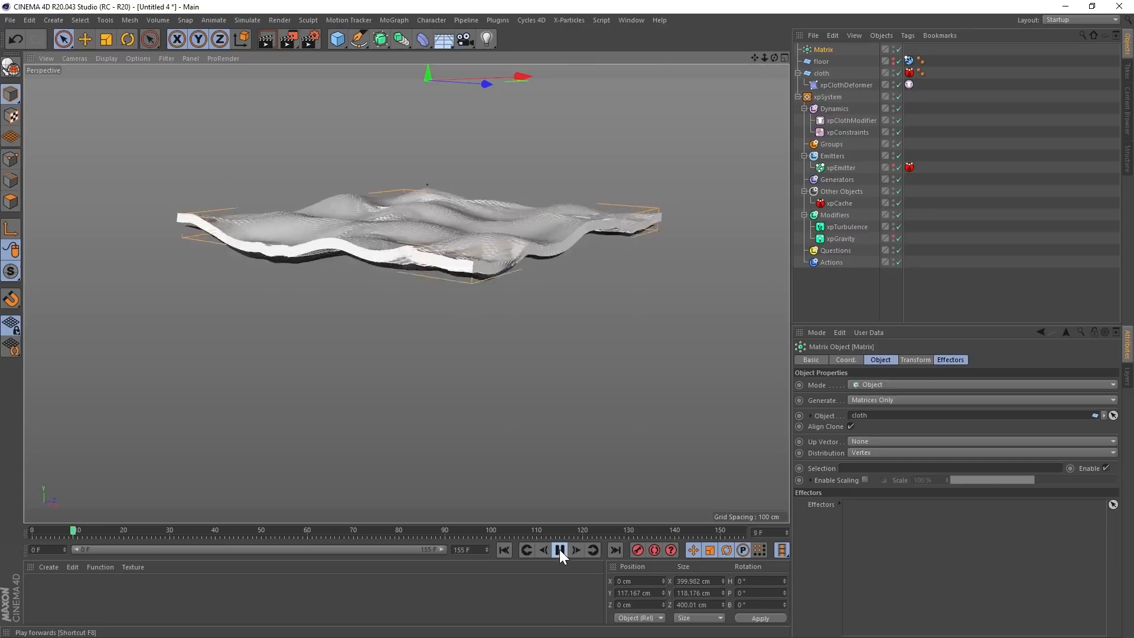
click(558, 551)
click(505, 550)
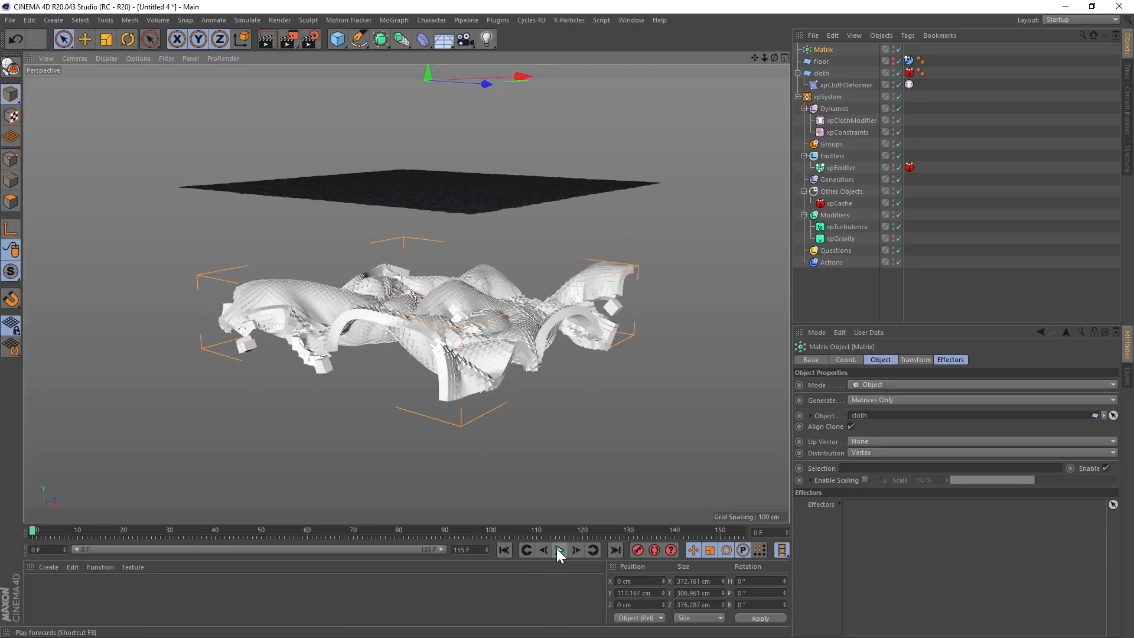
click(557, 551)
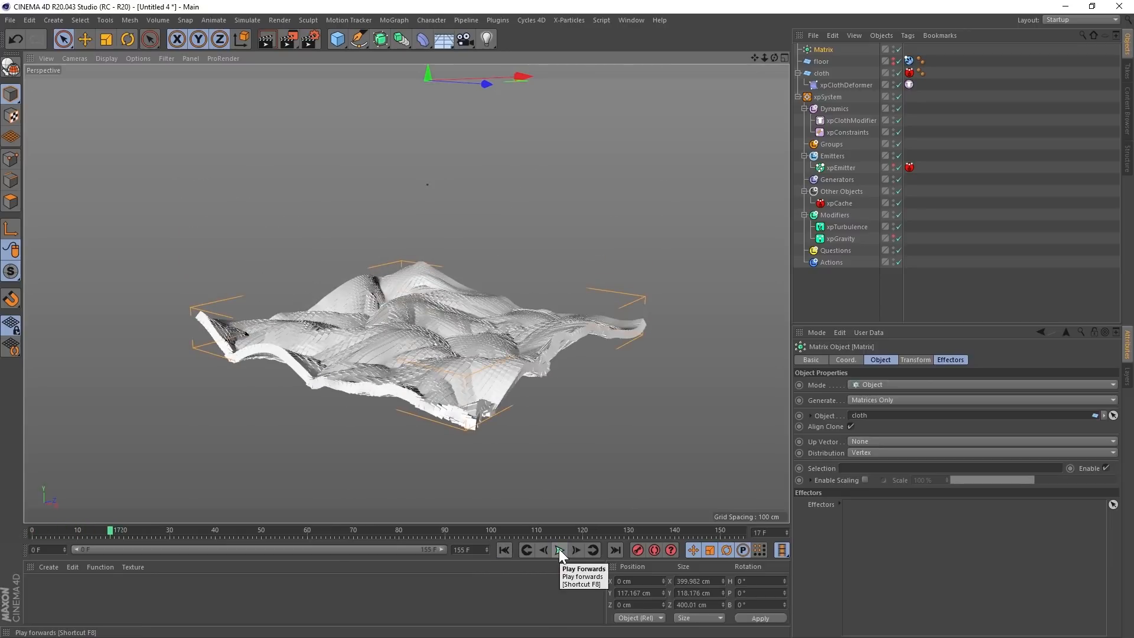
click(577, 549)
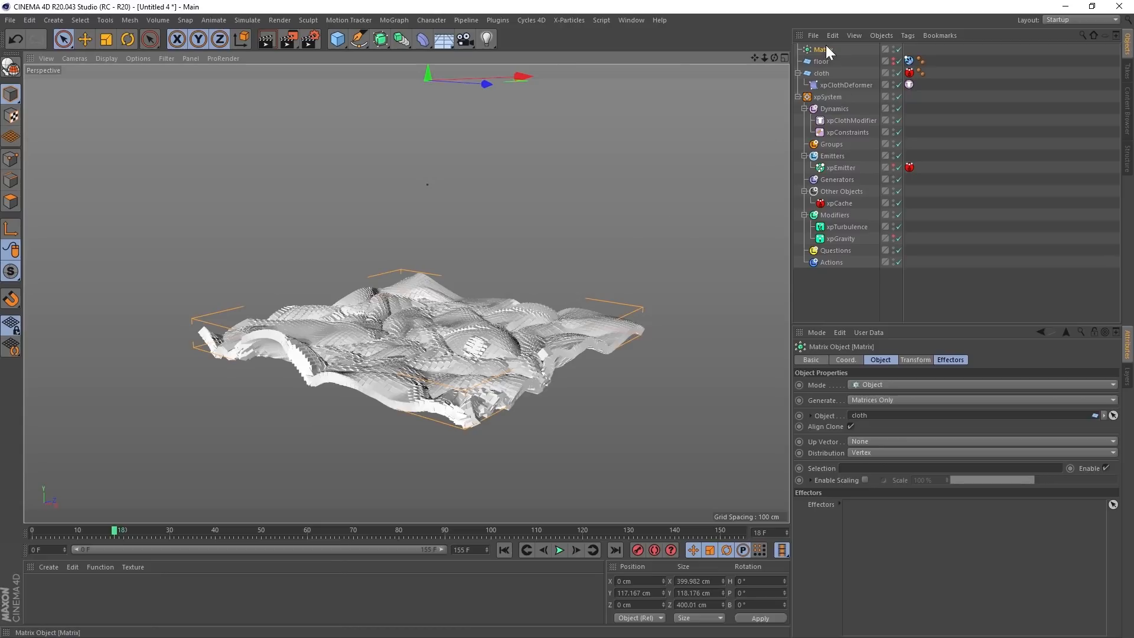
- Move the Matrix object below xpSystem in the object hierarchy and replay the simulation from the start
drag(823, 52, 842, 284)
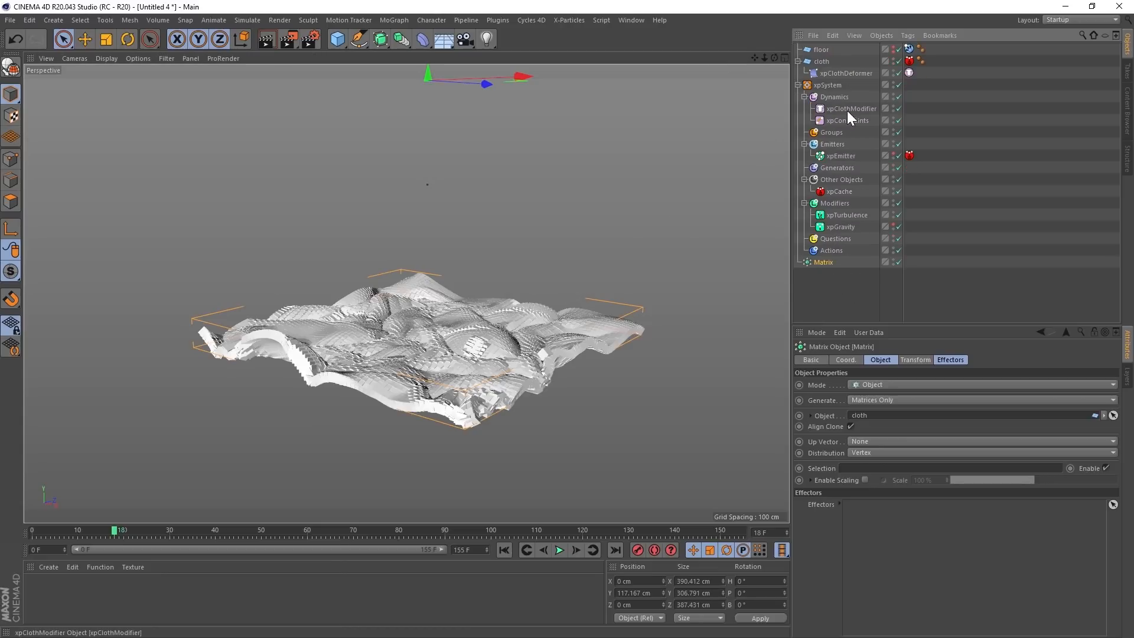
click(533, 548)
click(558, 549)
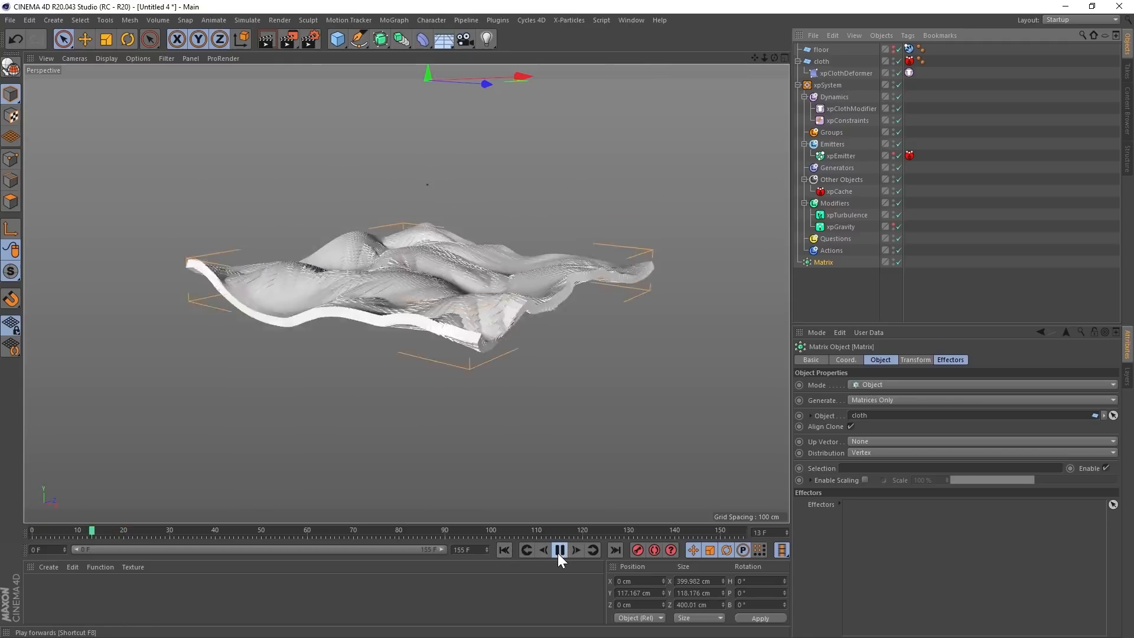
click(507, 550)
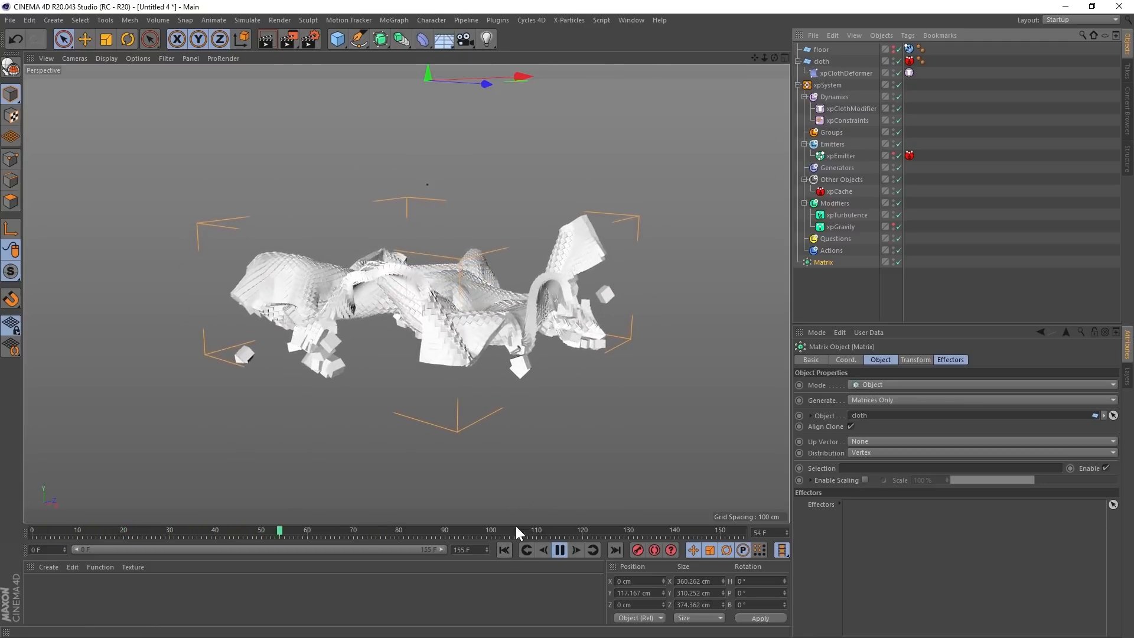
- Replay the matrix-covered cloth animation from a higher angle, restarting it repeatedly, and return to the first frame
alt+drag(466, 296, 506, 355)
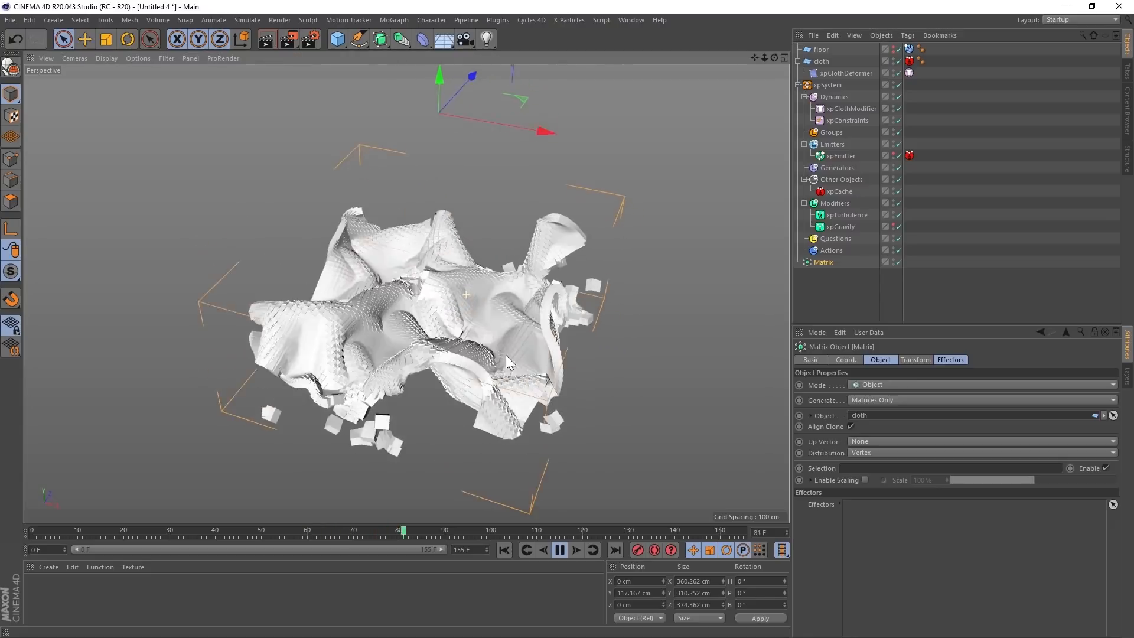
click(505, 549)
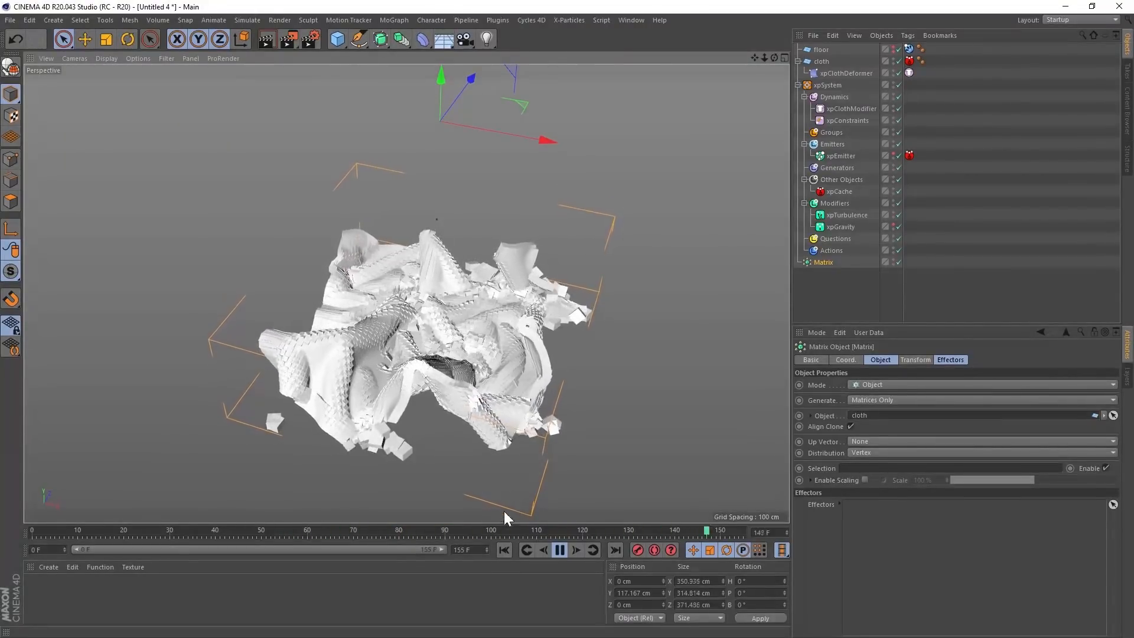
click(503, 550)
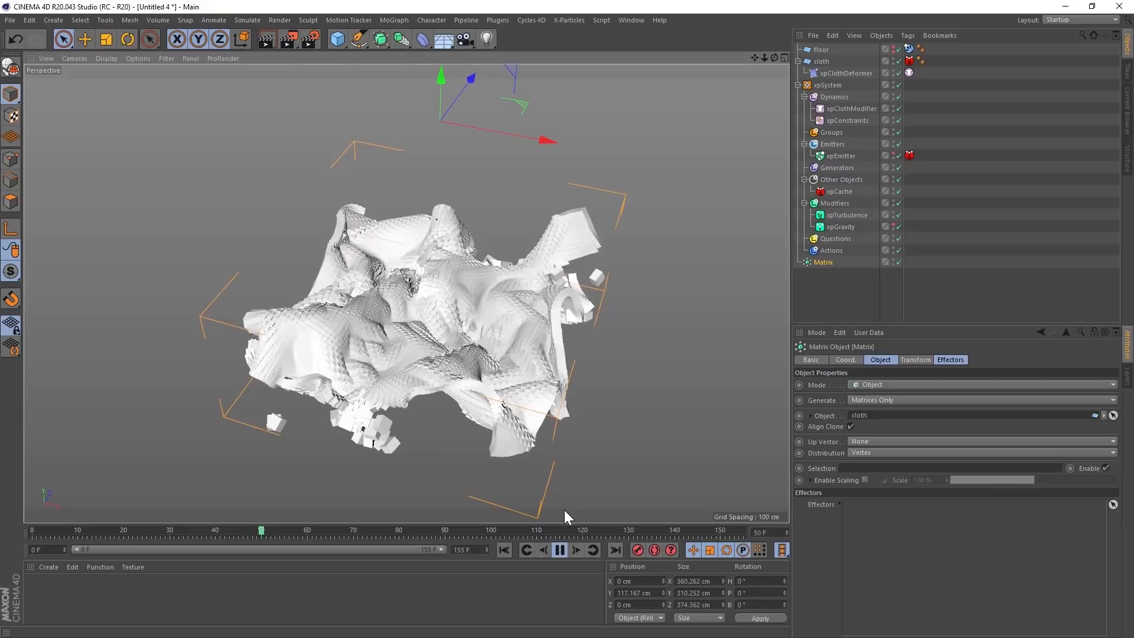
click(559, 550)
click(504, 550)
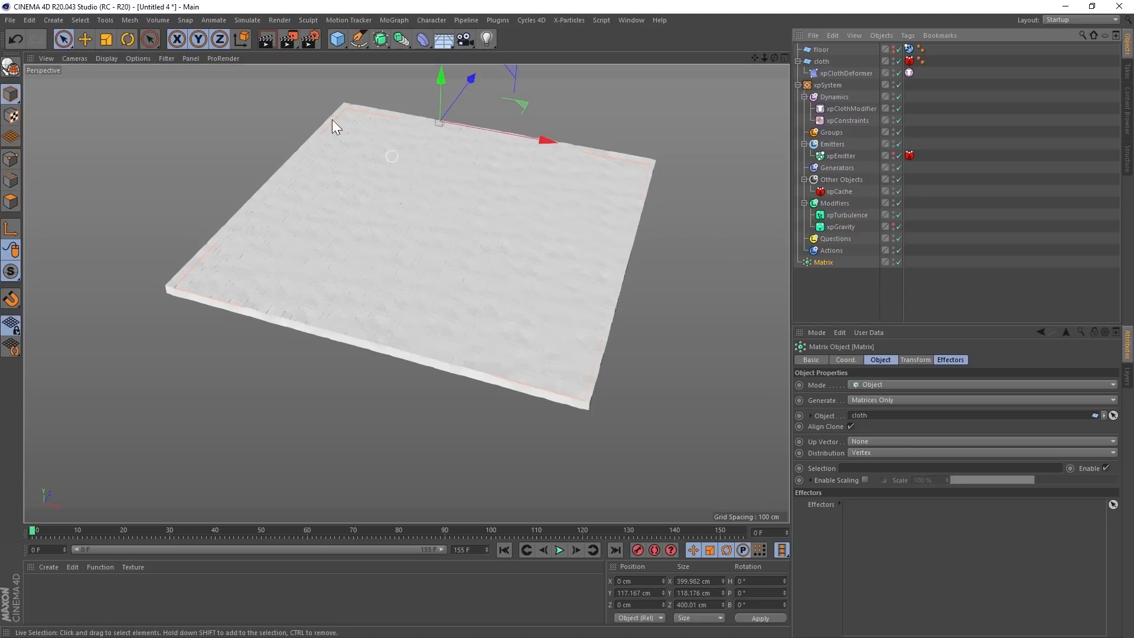
- Add a Random effector to the Matrix object and play the animation to see the scattered cubes, stopping at frame 75
click(393, 20)
mouse_move(442, 35)
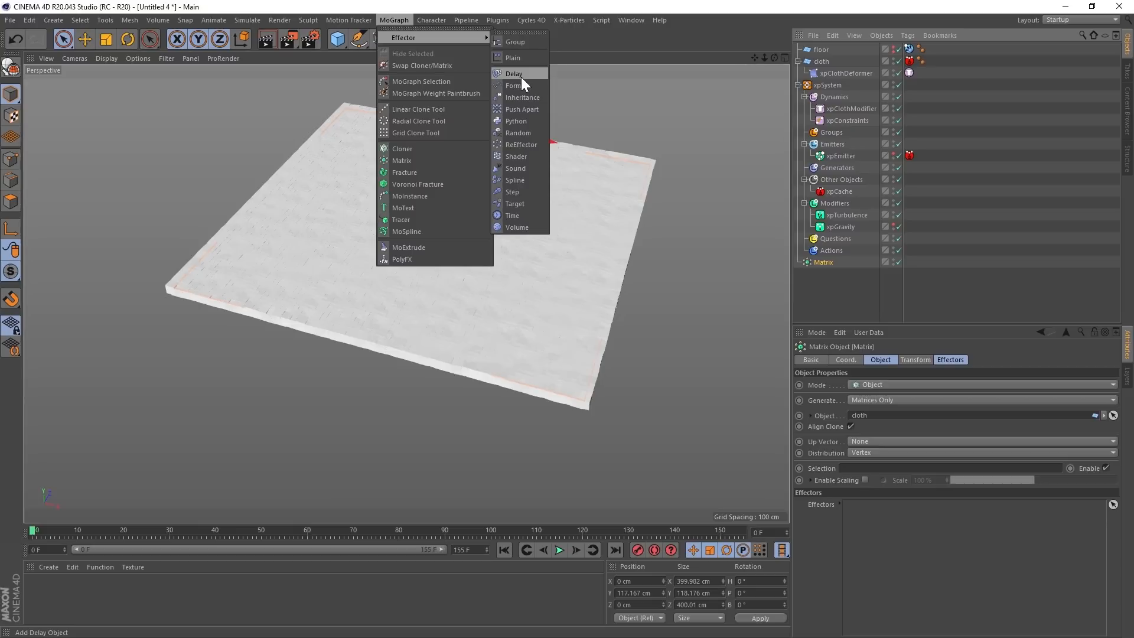
click(518, 133)
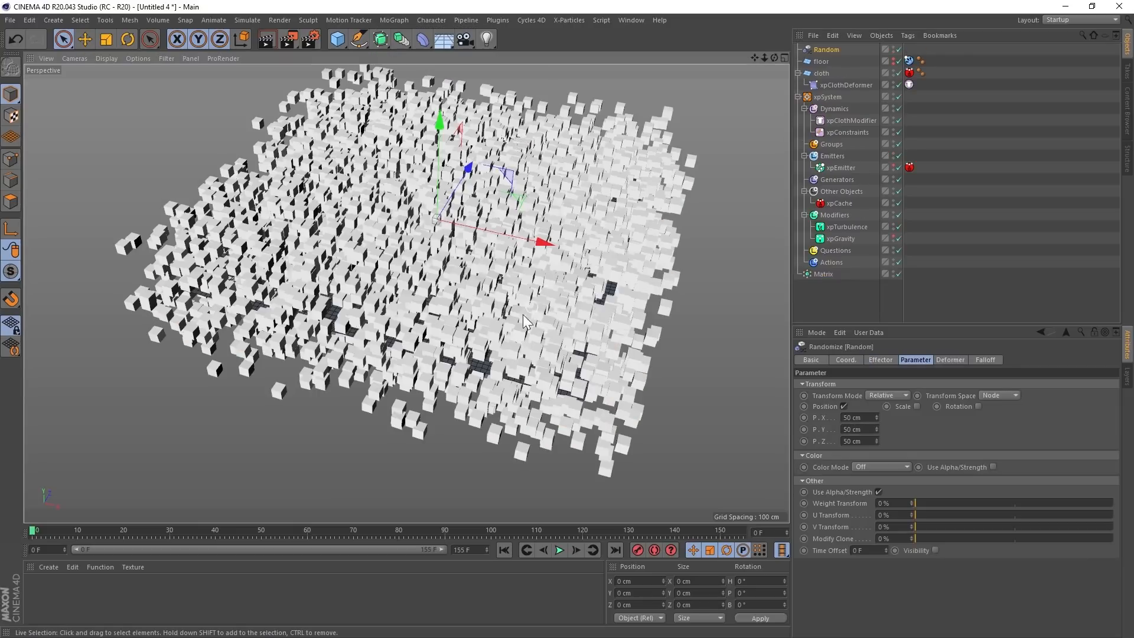
mouse_move(524, 322)
alt+mouse_down()
mouse_move(495, 298)
mouse_move(515, 353)
mouse_move(495, 271)
mouse_move(530, 443)
alt+mouse_up()
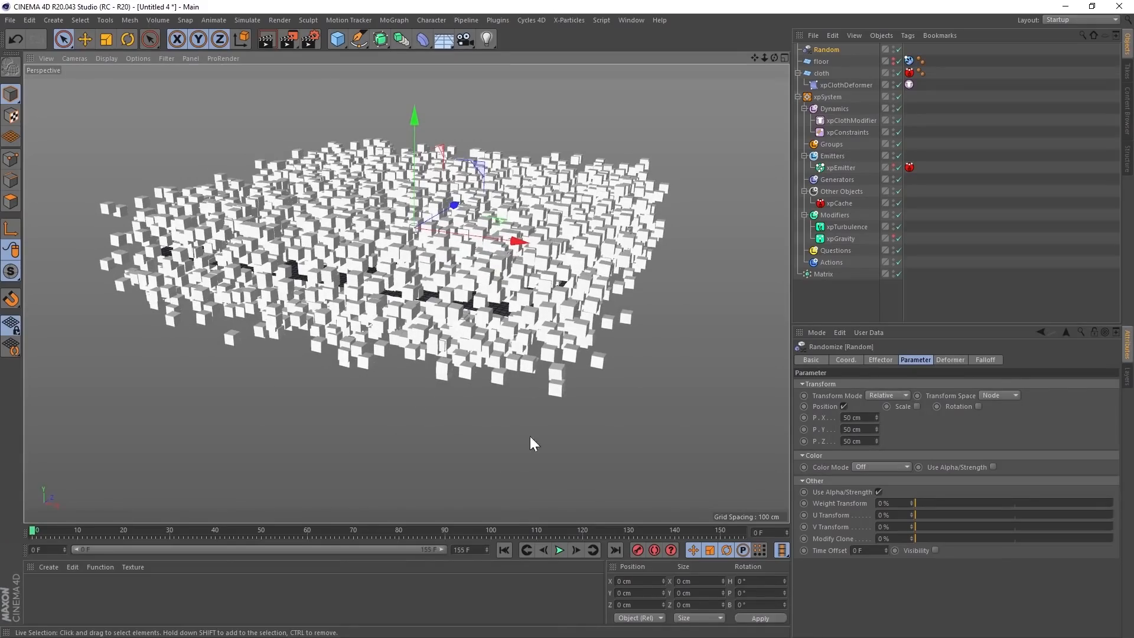
click(559, 550)
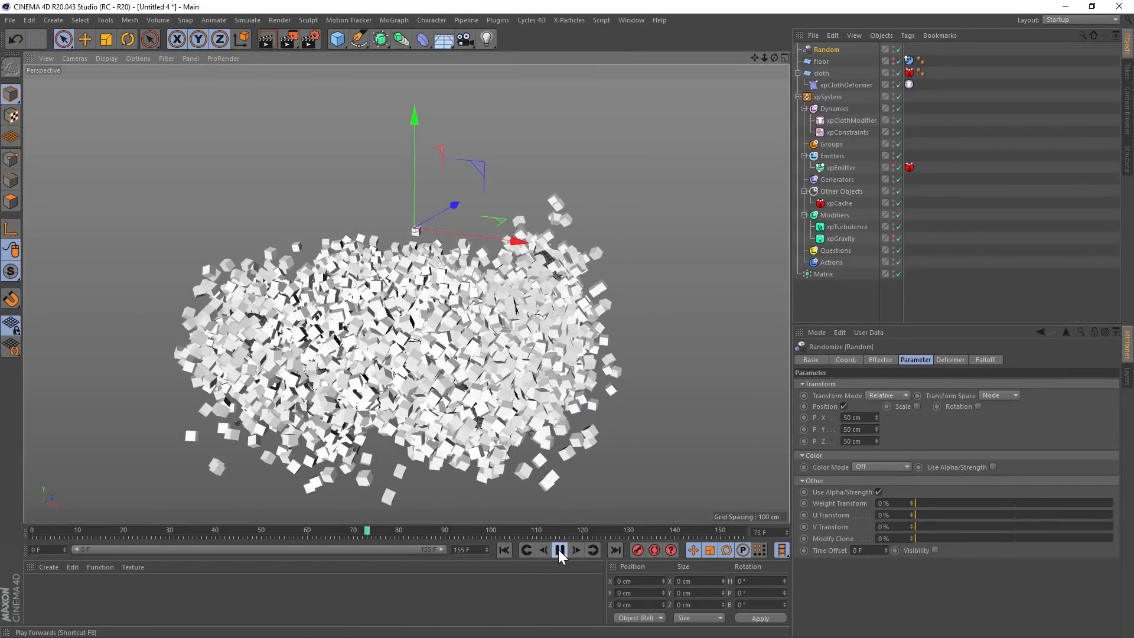
click(559, 550)
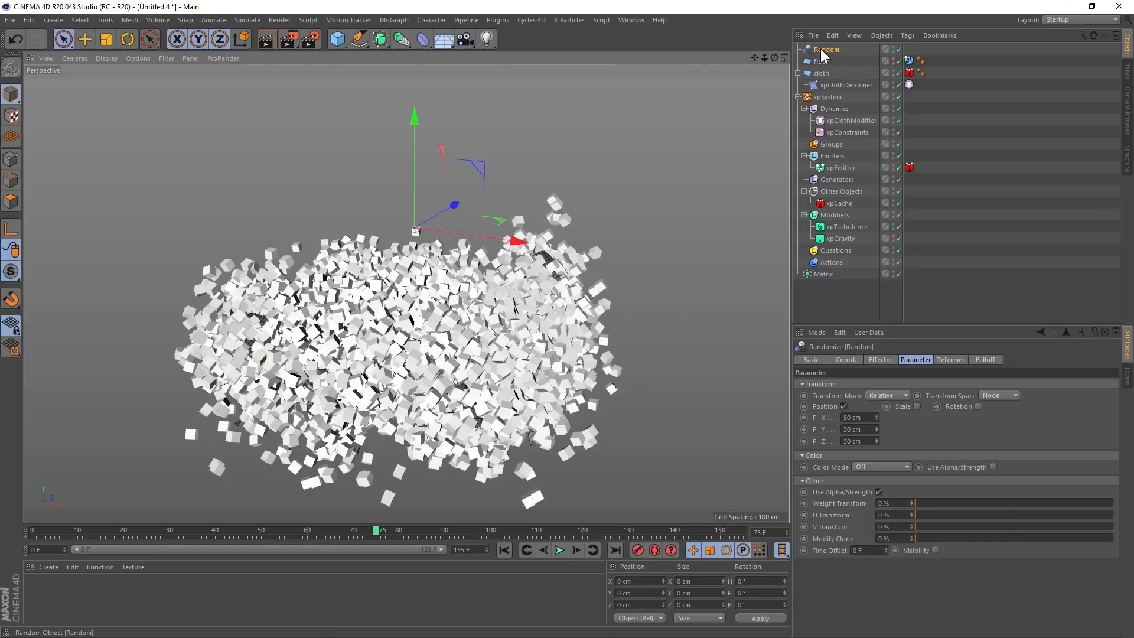
- Compare the cubes with the Random effector's position offset switched off and back on, and replay the animation from the start
click(844, 406)
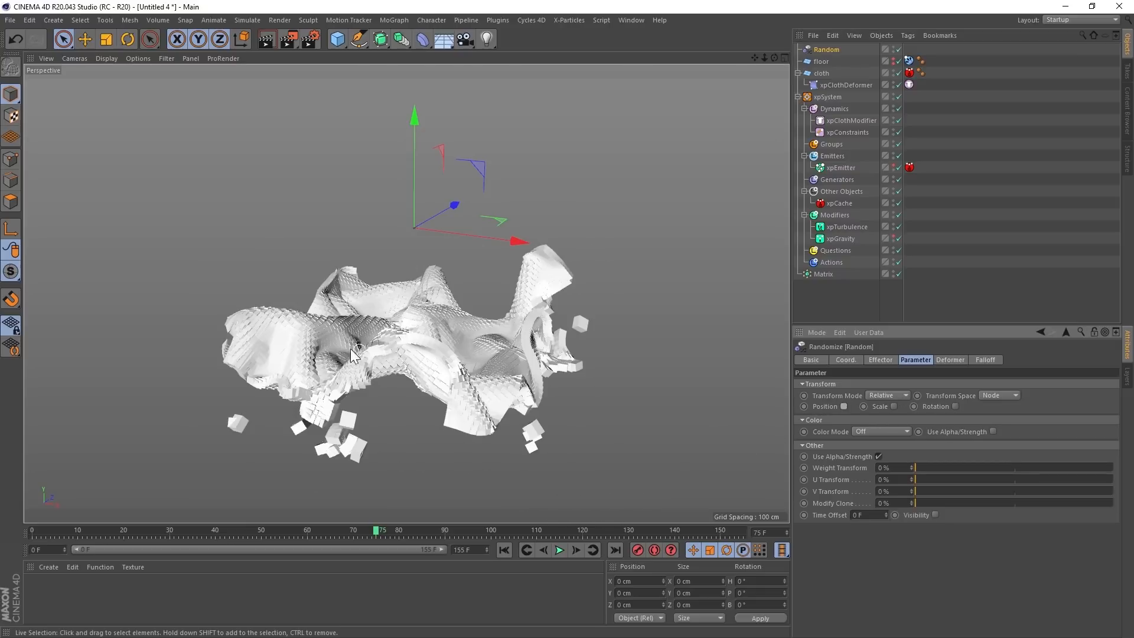
click(844, 407)
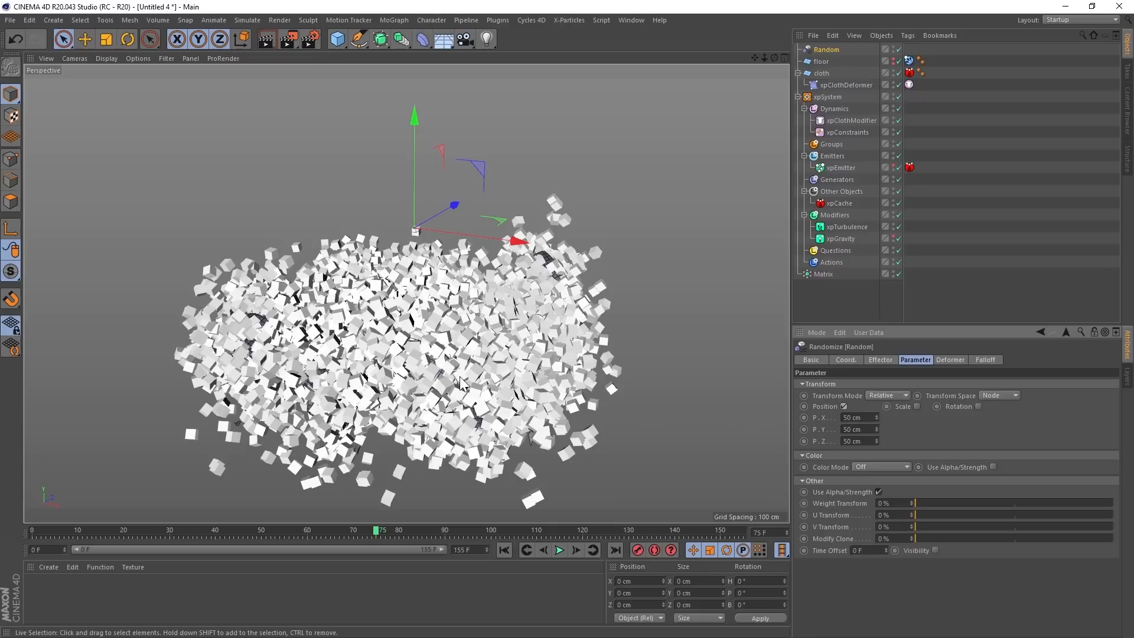
click(505, 550)
click(560, 550)
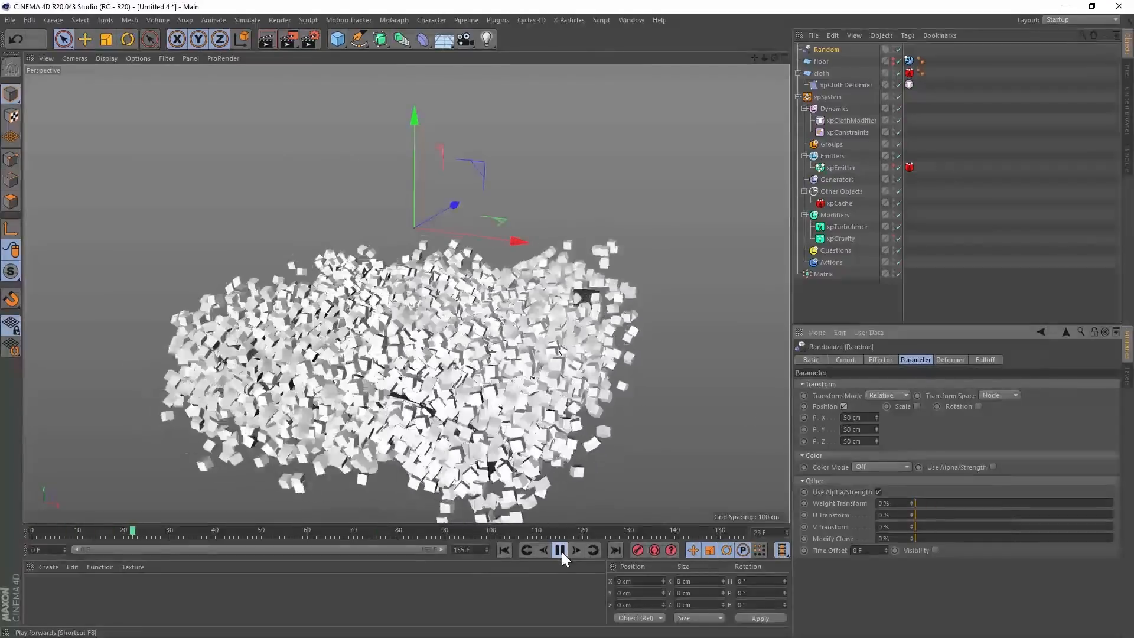
click(558, 550)
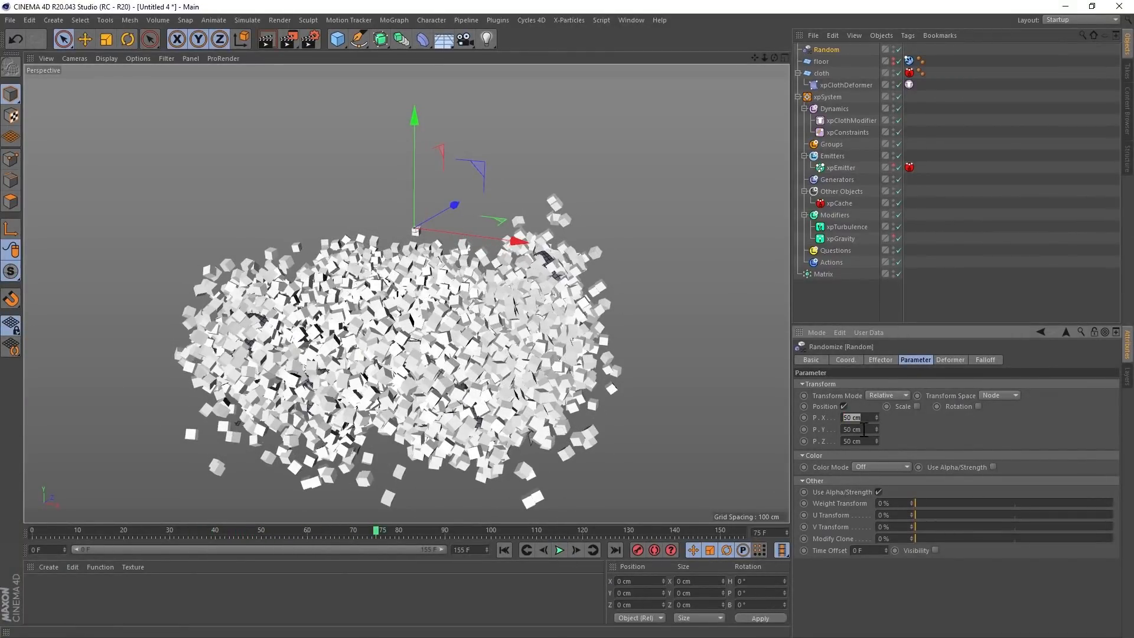
- Set the Random effector's position offset to 2 cm on X, Y and Z
text(2)
key(Tab)
text(2)
key(Tab)
text(2)
key(Return)
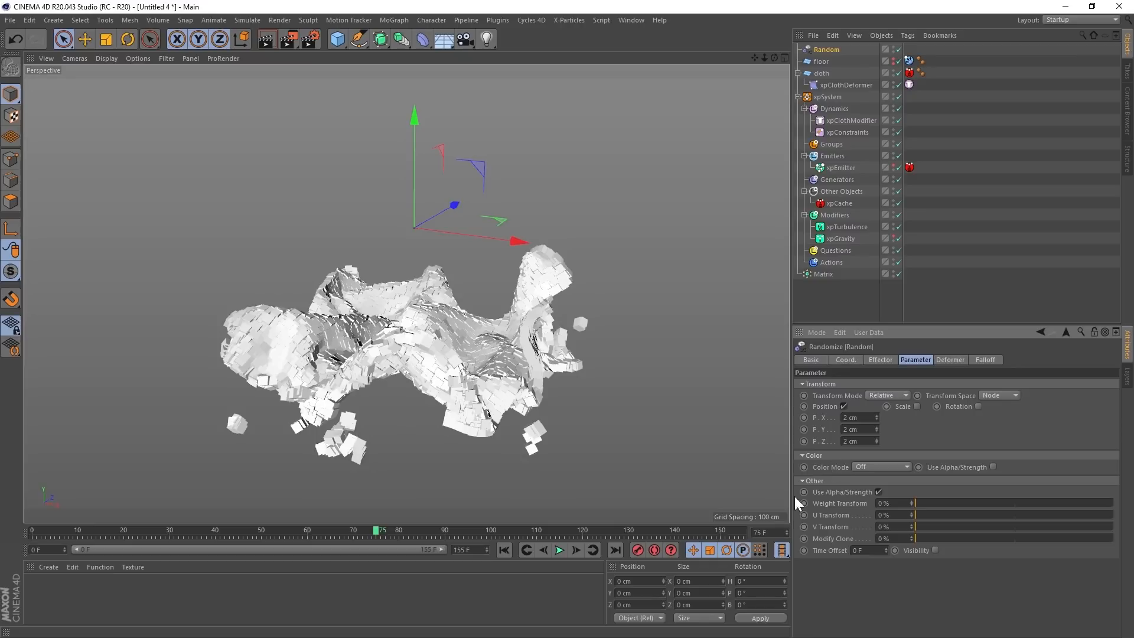
- Play the cloth simulation from the first frame to review the random position offset on the cubes
click(504, 550)
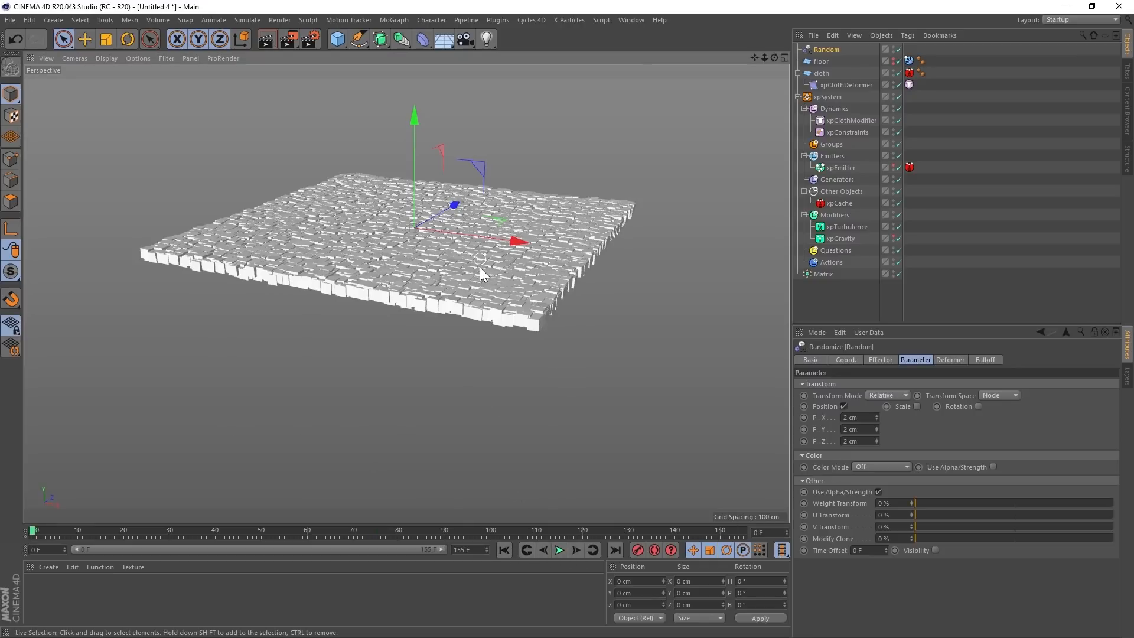
alt+drag(480, 267, 483, 293)
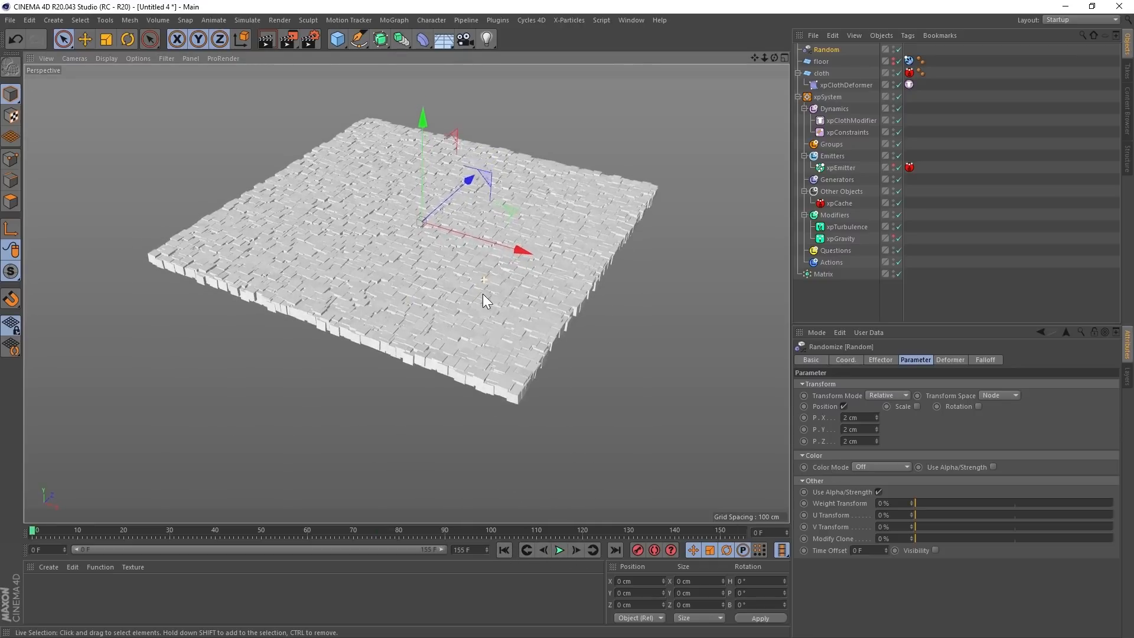
click(560, 550)
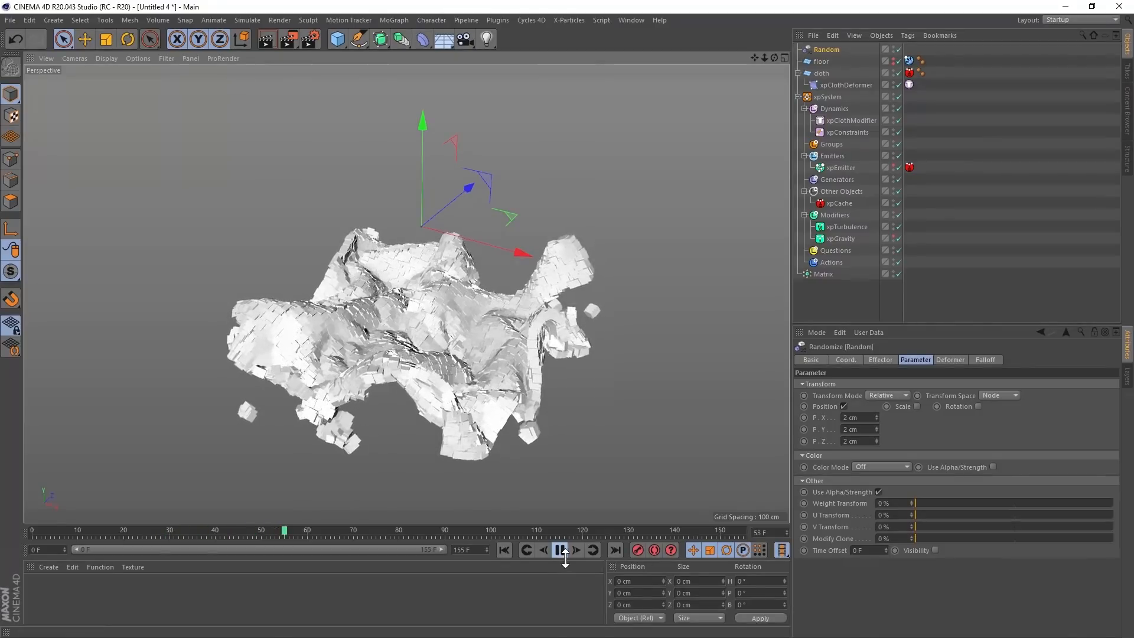
click(560, 551)
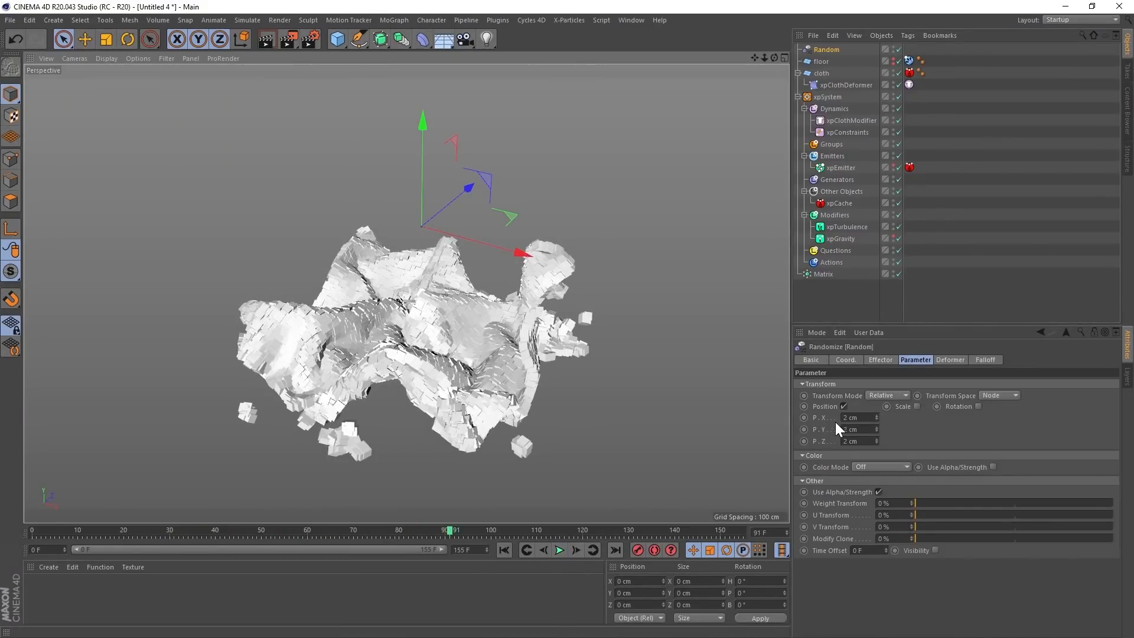
- Turn off Position and enable Scale in the Random effector's transform parameters
click(844, 408)
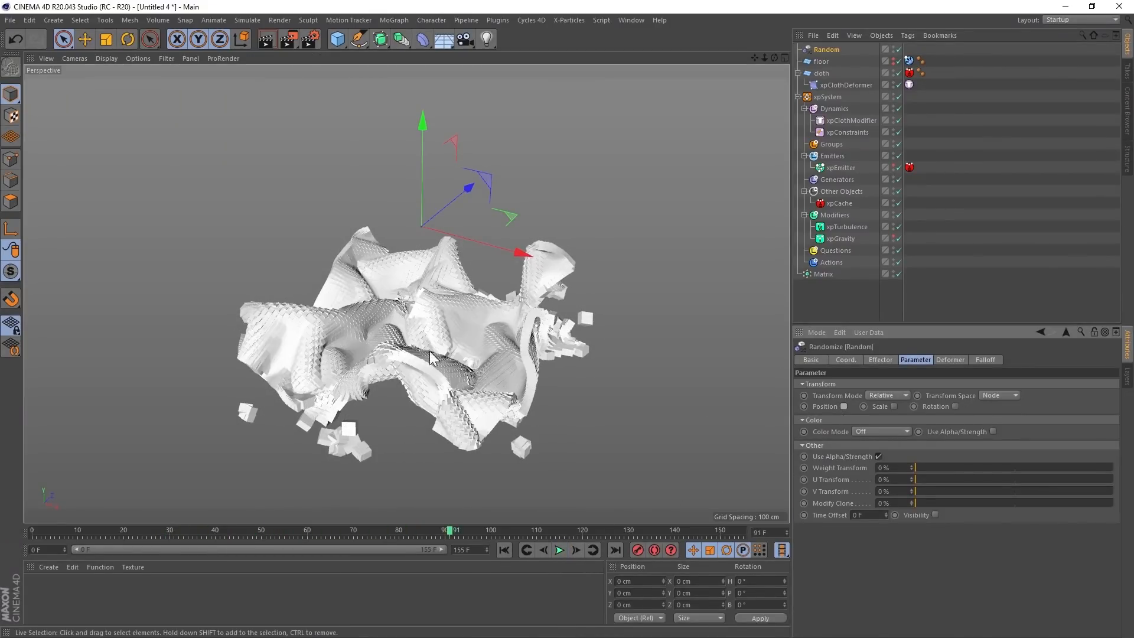
alt+drag(469, 366, 466, 324)
scroll(469, 324, up, 3)
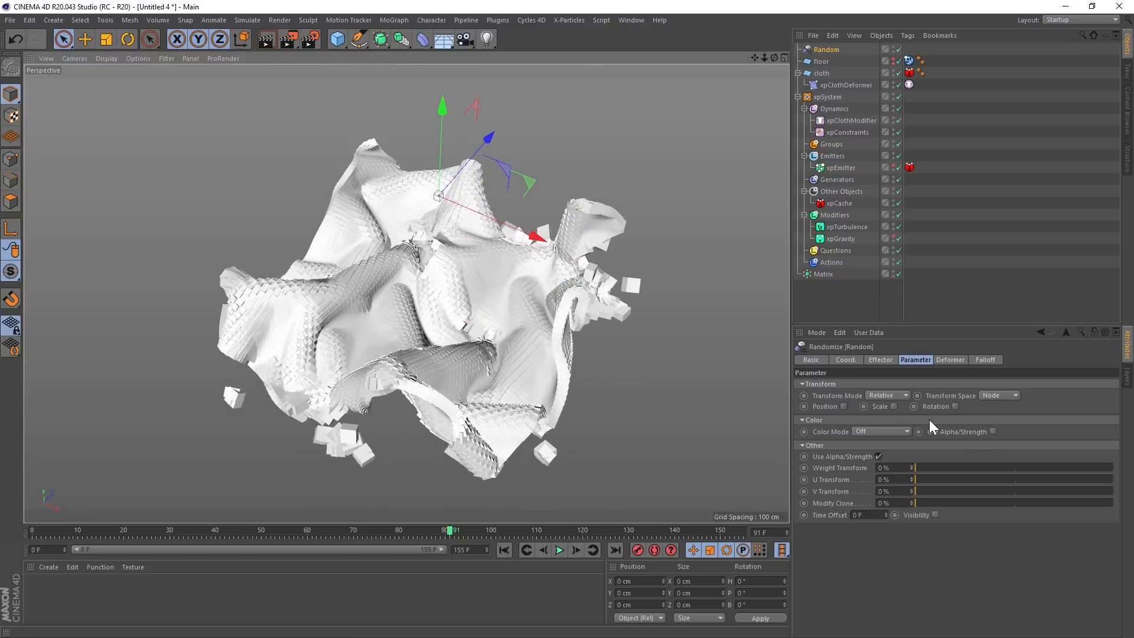
click(895, 407)
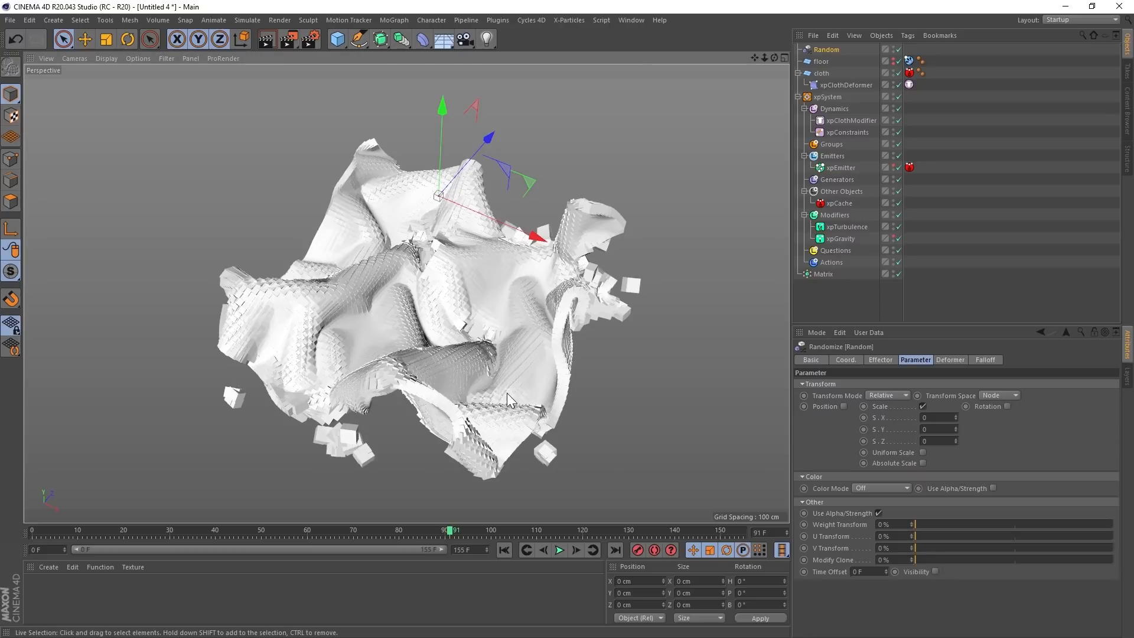
alt+middle_drag(507, 393, 480, 342)
alt+drag(480, 341, 476, 339)
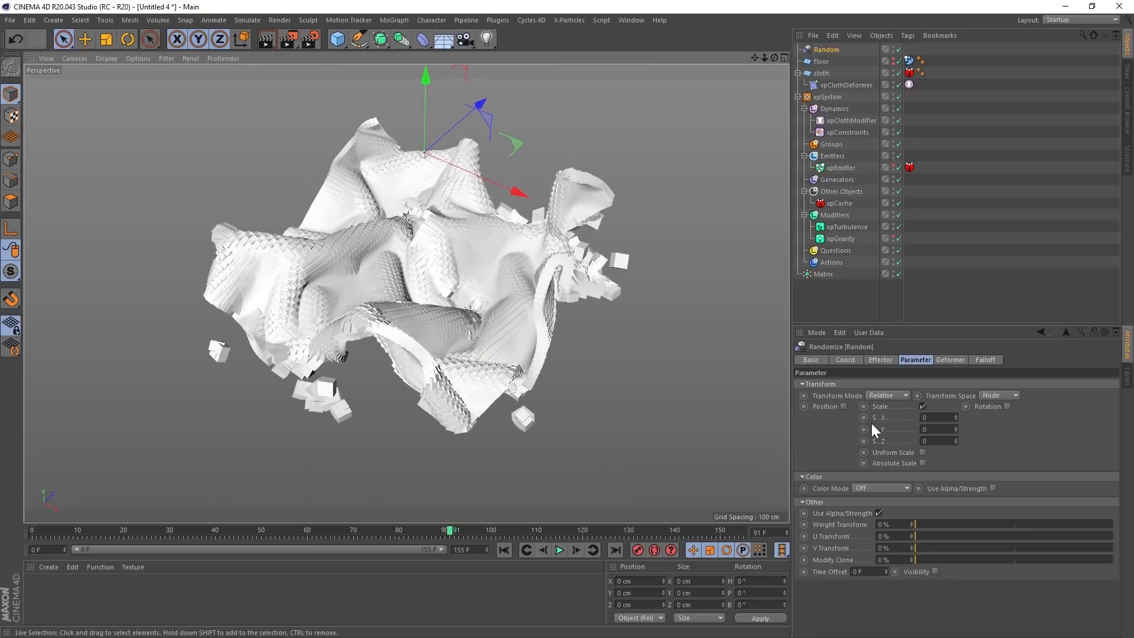
- Set the Random effector's Y and Z scale to 1 and inspect the cubes up close
click(945, 429)
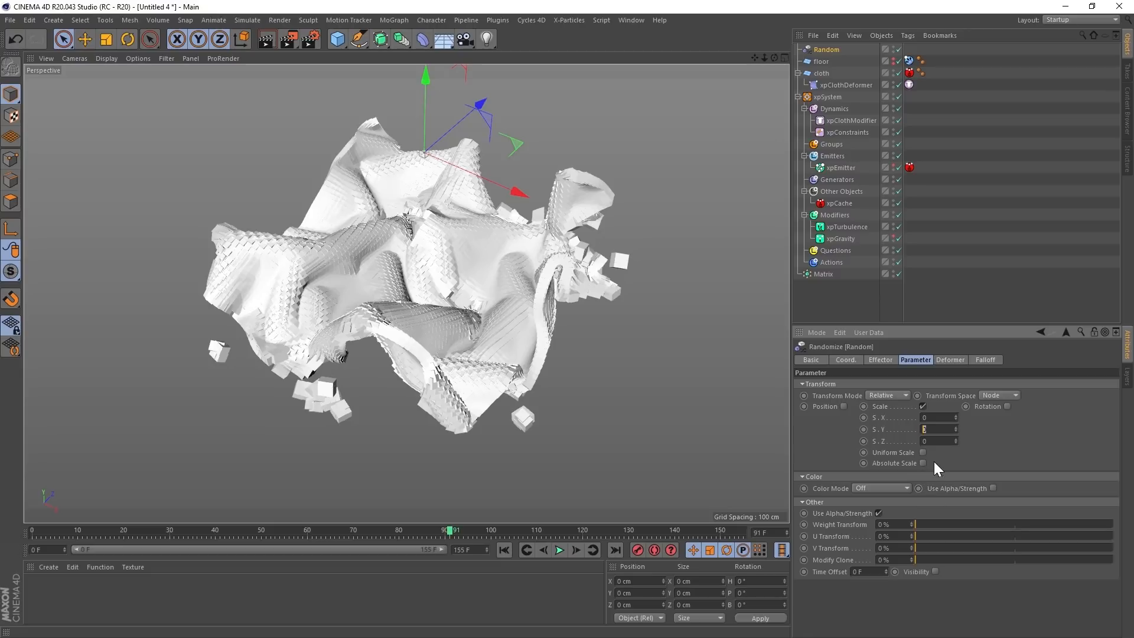
click(935, 441)
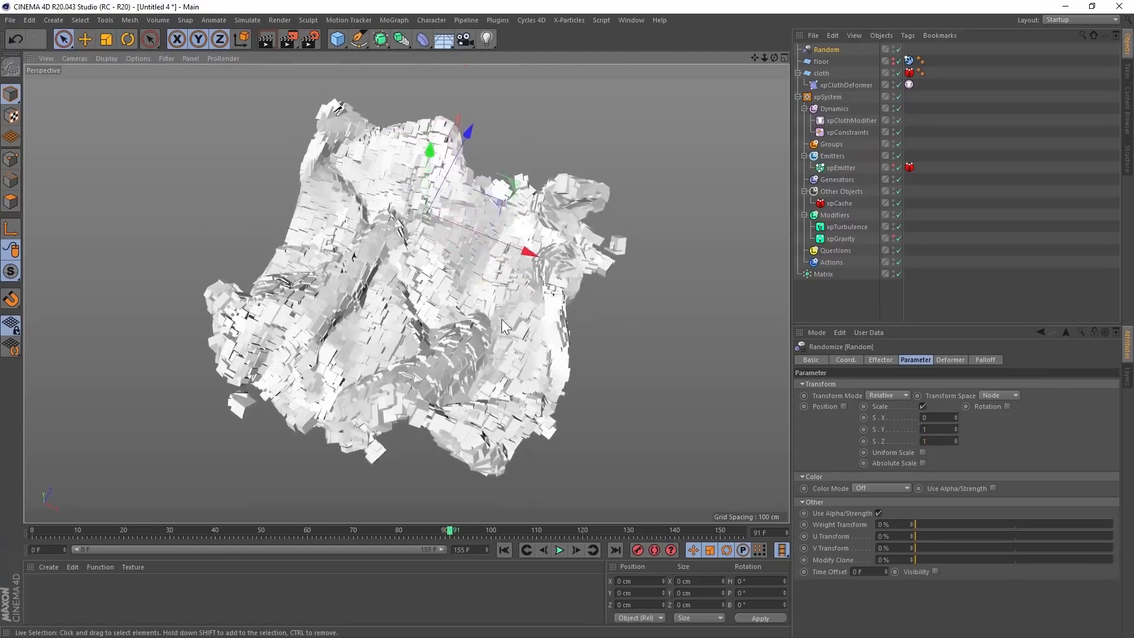
scroll(426, 318, up, 10)
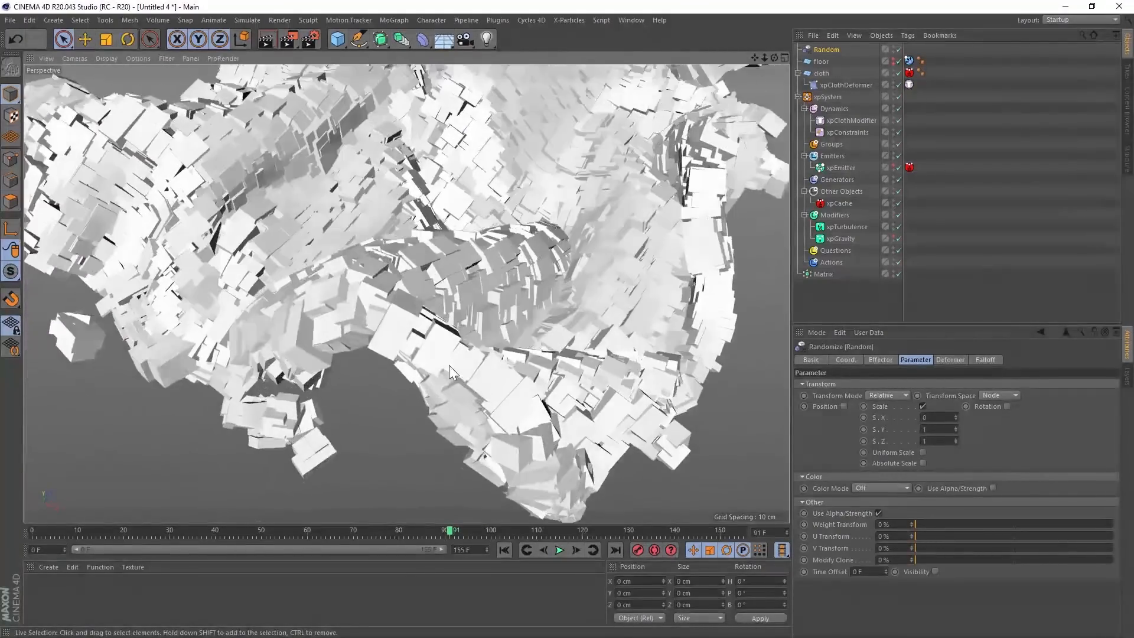
mouse_move(449, 365)
alt+mouse_down()
mouse_move(416, 327)
mouse_move(446, 321)
mouse_move(439, 297)
mouse_move(377, 305)
mouse_move(351, 267)
mouse_move(342, 218)
mouse_move(447, 278)
mouse_move(455, 200)
alt+mouse_up()
scroll(498, 311, up, 4)
alt+right_drag(455, 199, 374, 233)
alt+middle_drag(373, 232, 488, 324)
alt+drag(488, 325, 662, 330)
alt+drag(373, 282, 461, 278)
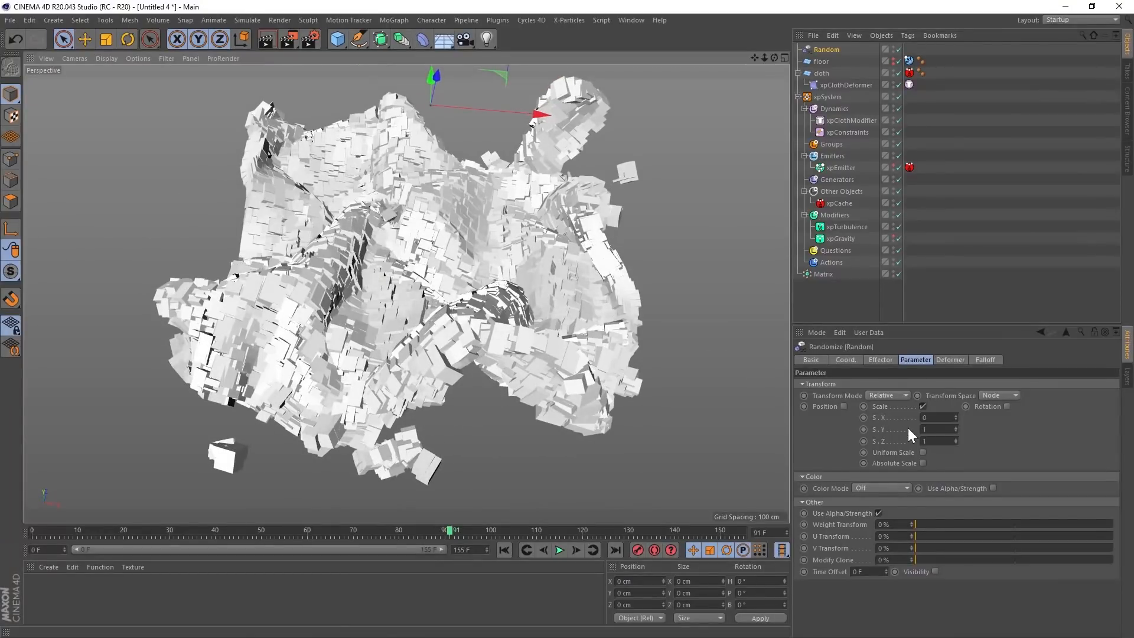
- Set the Random effector's Y and Z scale to 0.5
click(945, 428)
text(.5)
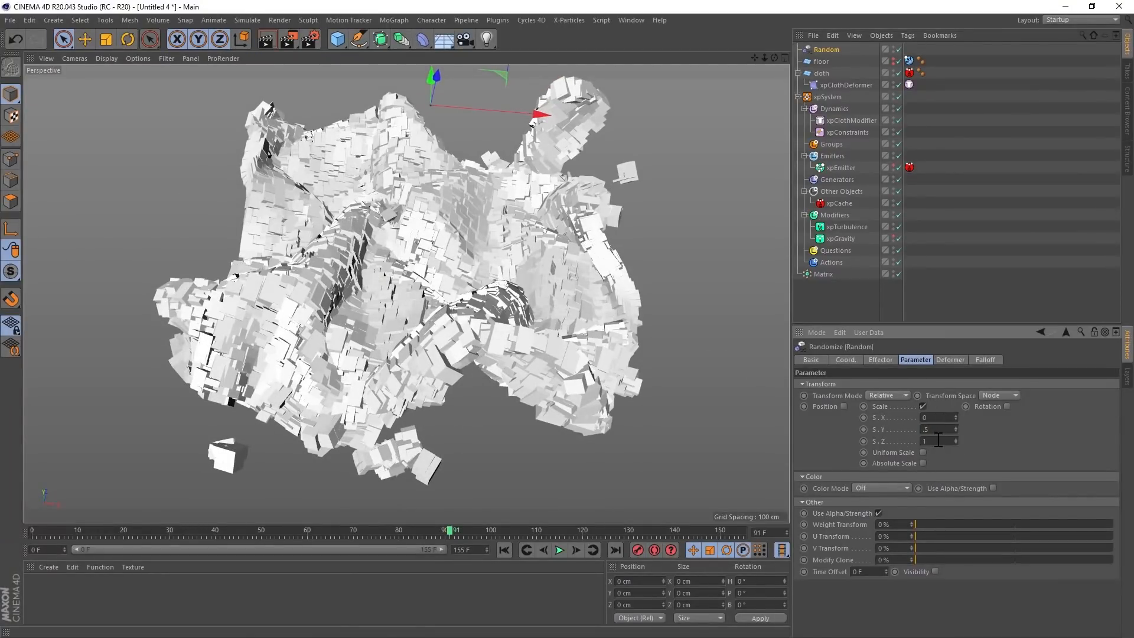
key(Tab)
text(.5)
key(Return)
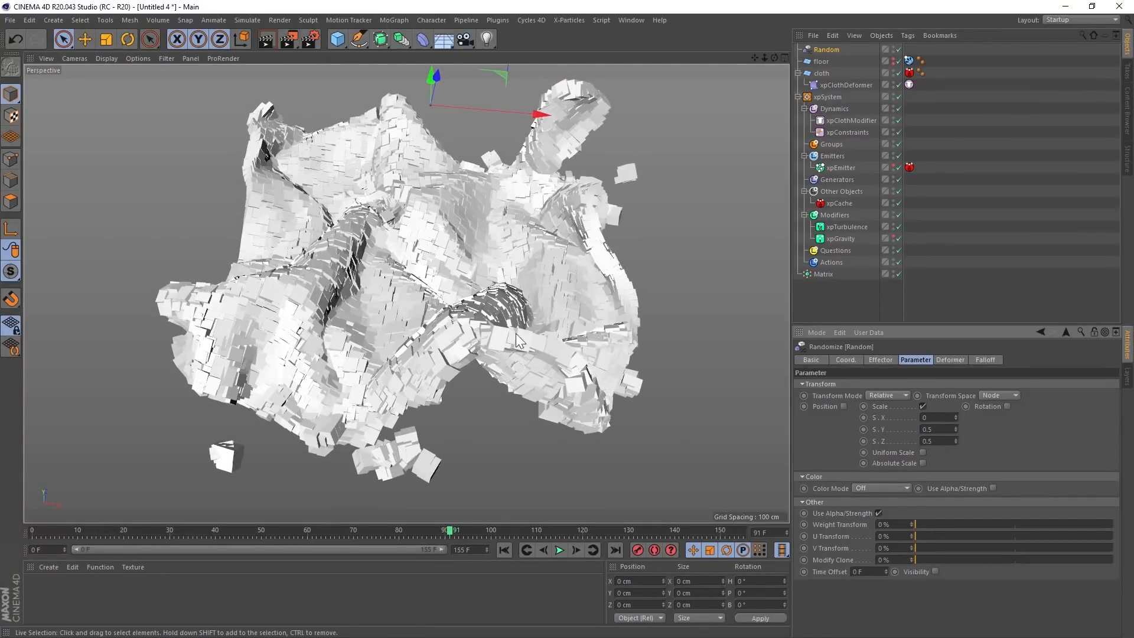
- Play the simulation from the start and examine the scale variation of the cubes around frame 35
click(506, 550)
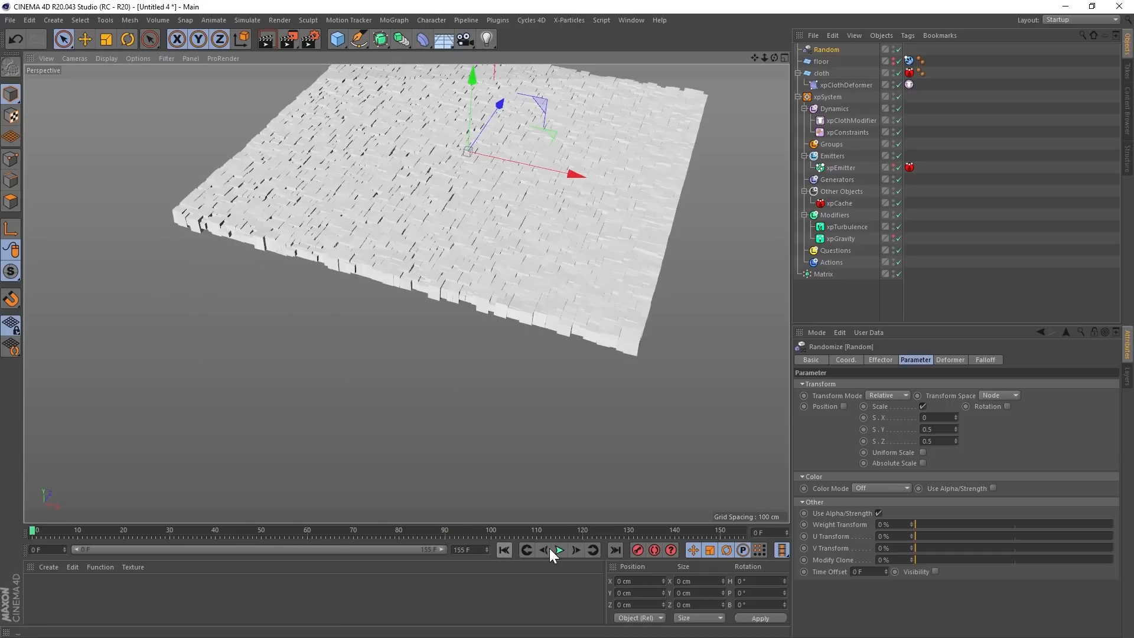
click(558, 550)
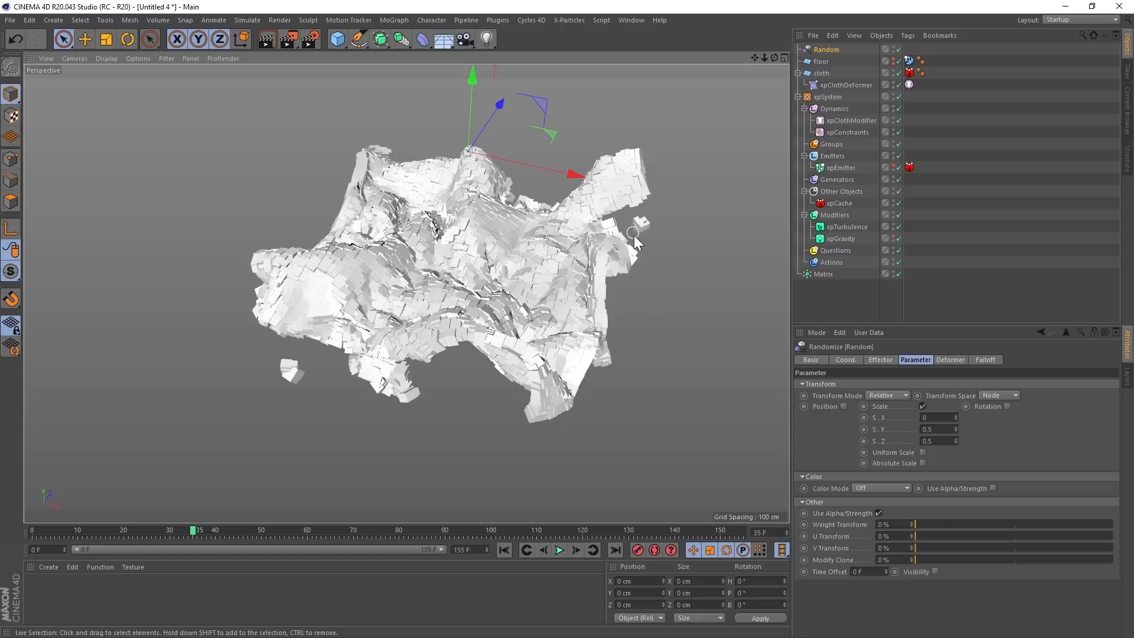
alt+drag(634, 235, 444, 271)
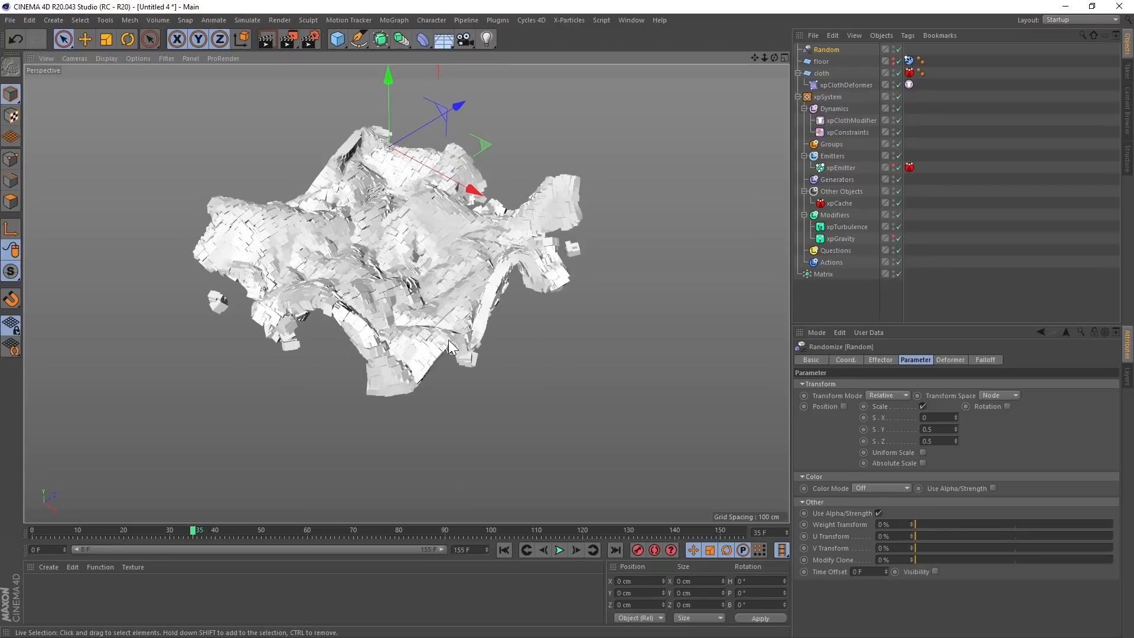
alt+drag(449, 340, 459, 360)
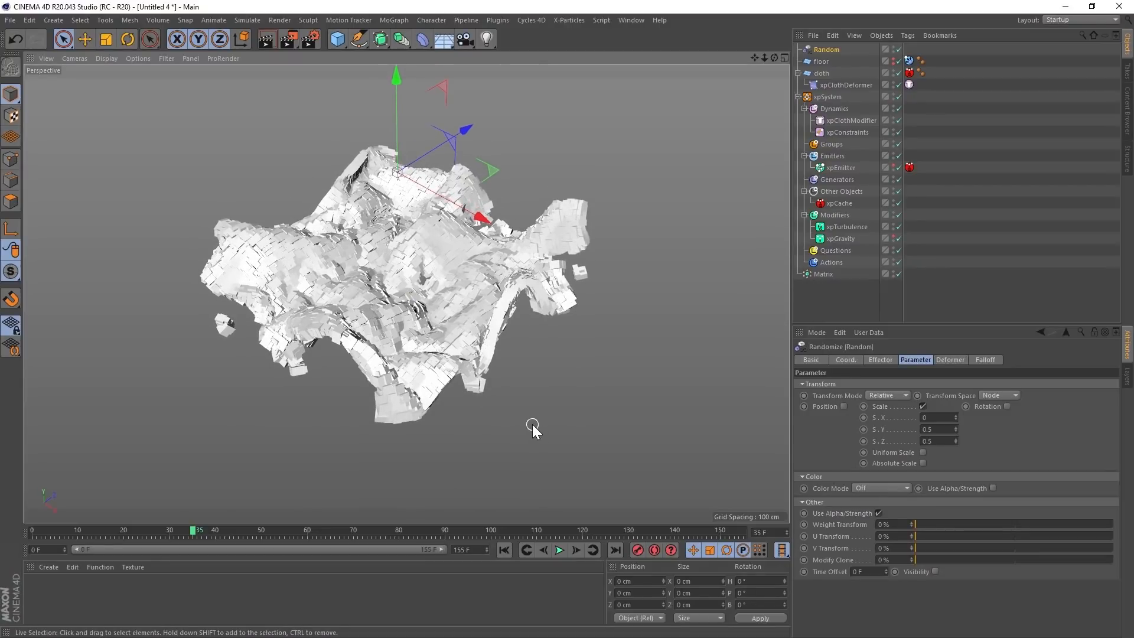
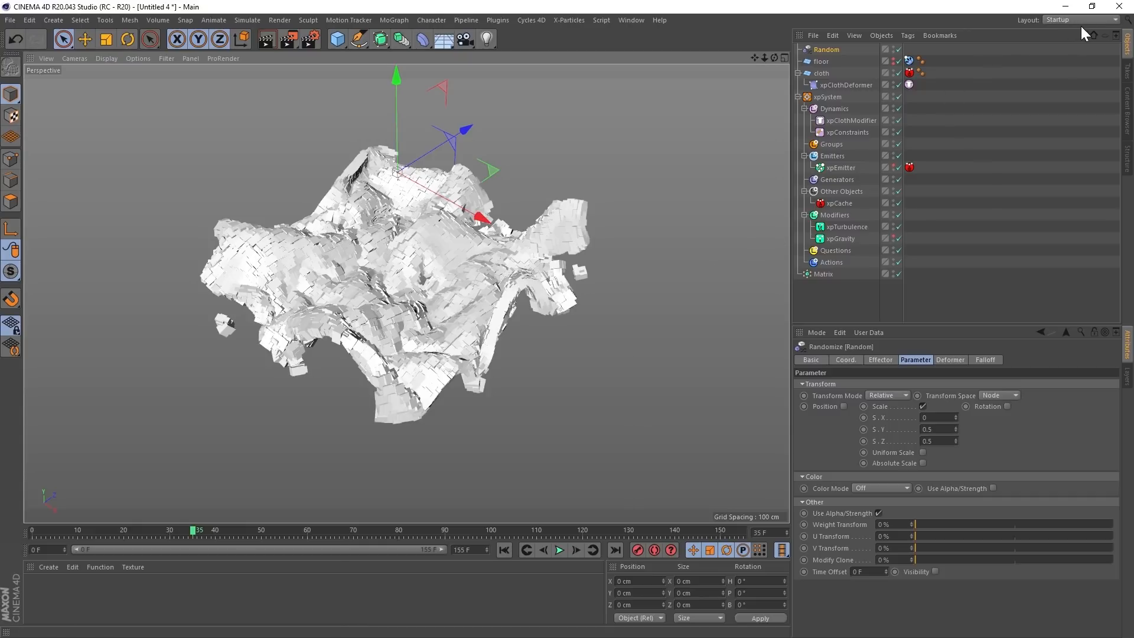
- Switch the interface layout to Cycles_Tut (User)
click(1114, 20)
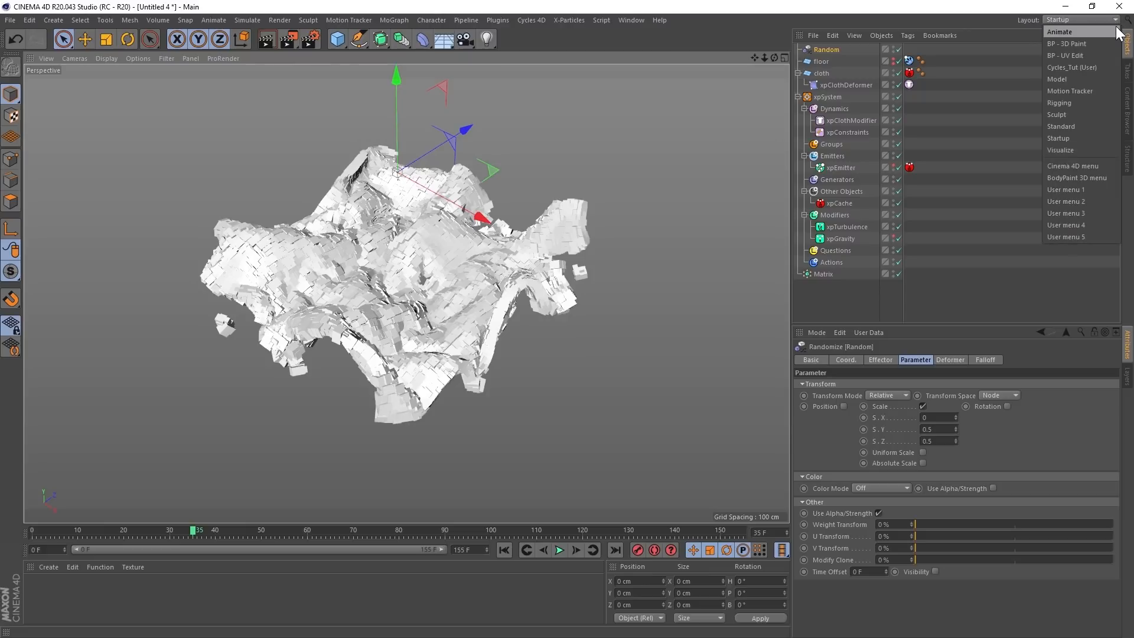
click(1073, 67)
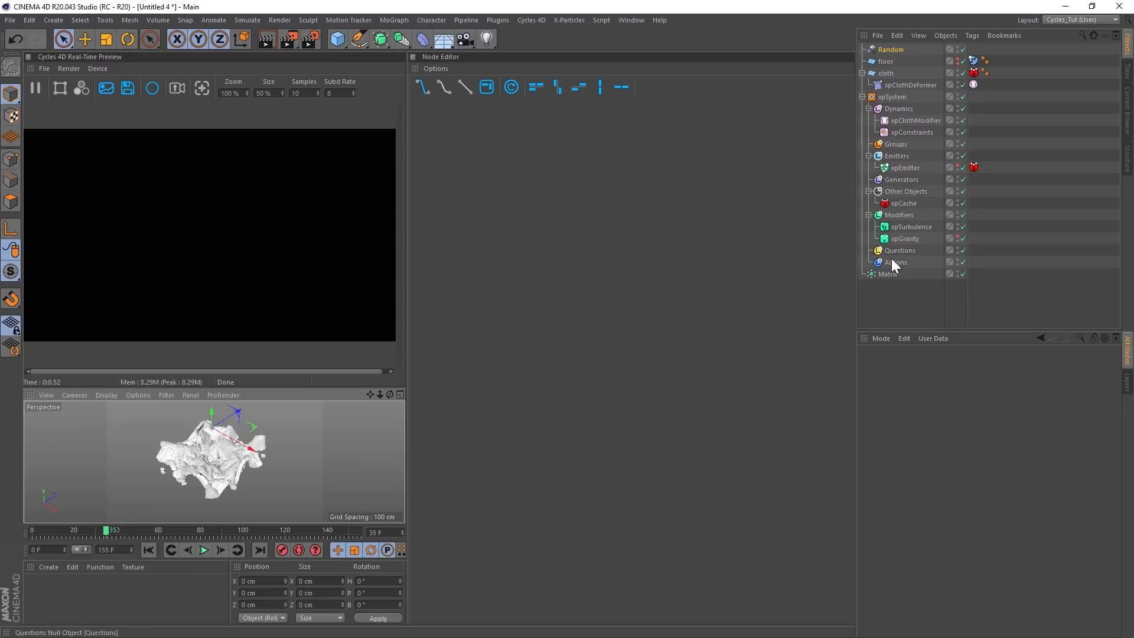
click(892, 214)
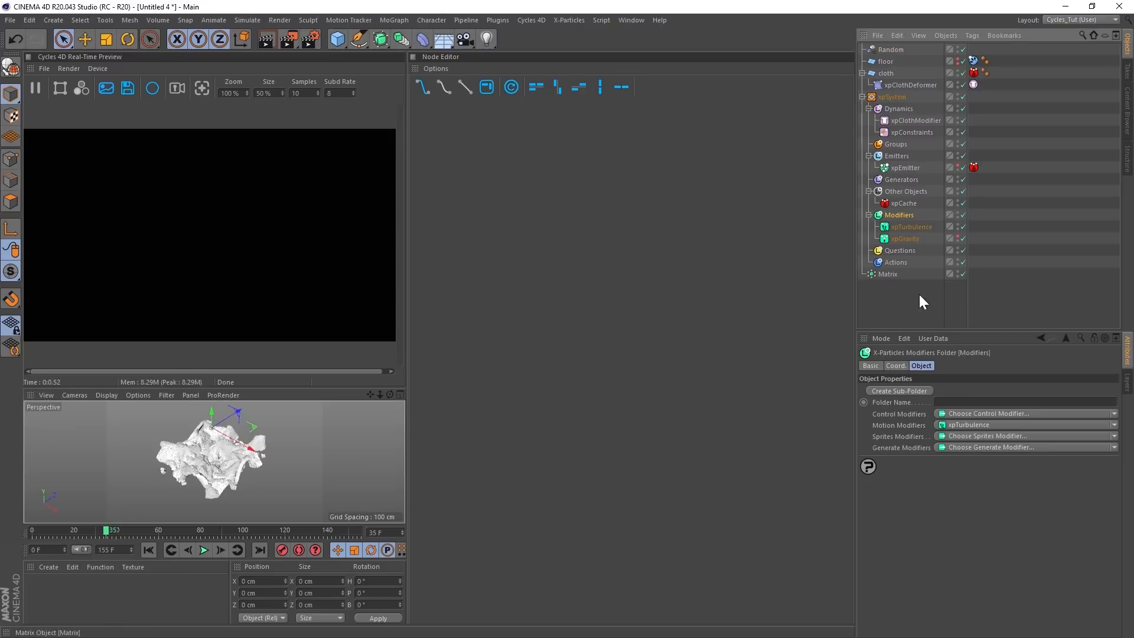
click(893, 157)
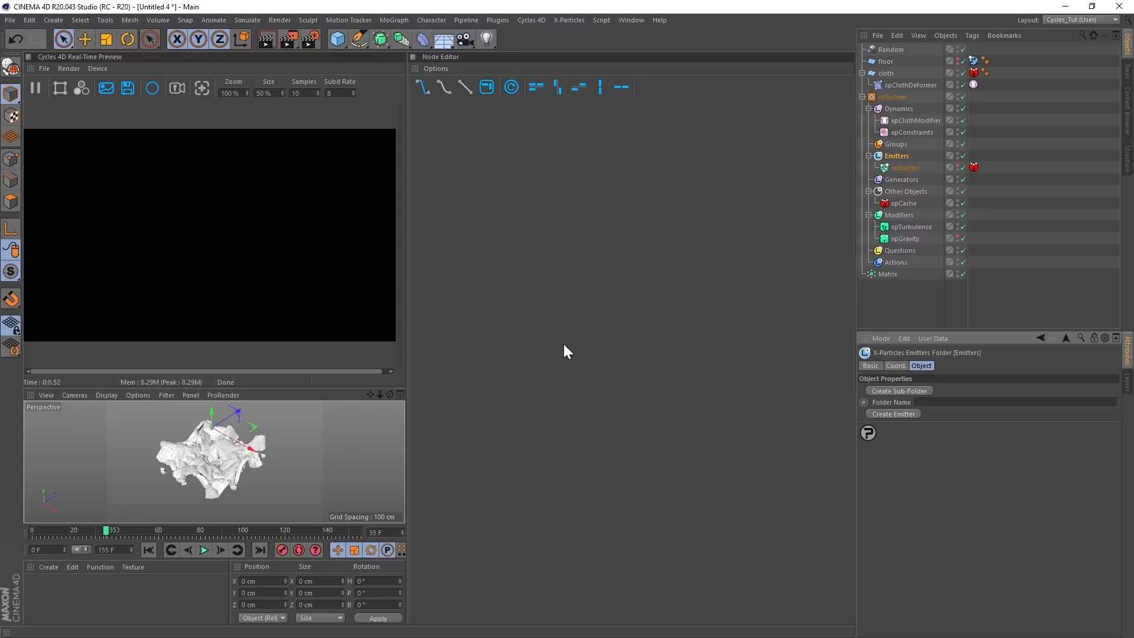
- Add a plane primitive and raise it above the cloth to a Y position of about 269.5 cm
scroll(214, 464, down, 5)
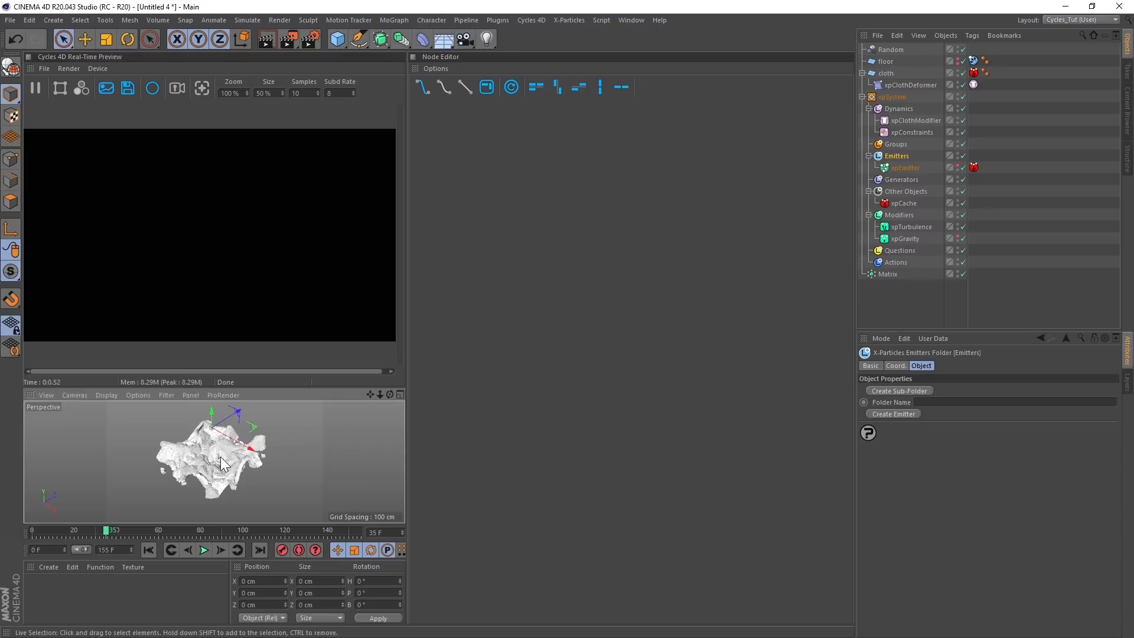
alt+middle_drag(215, 463, 219, 478)
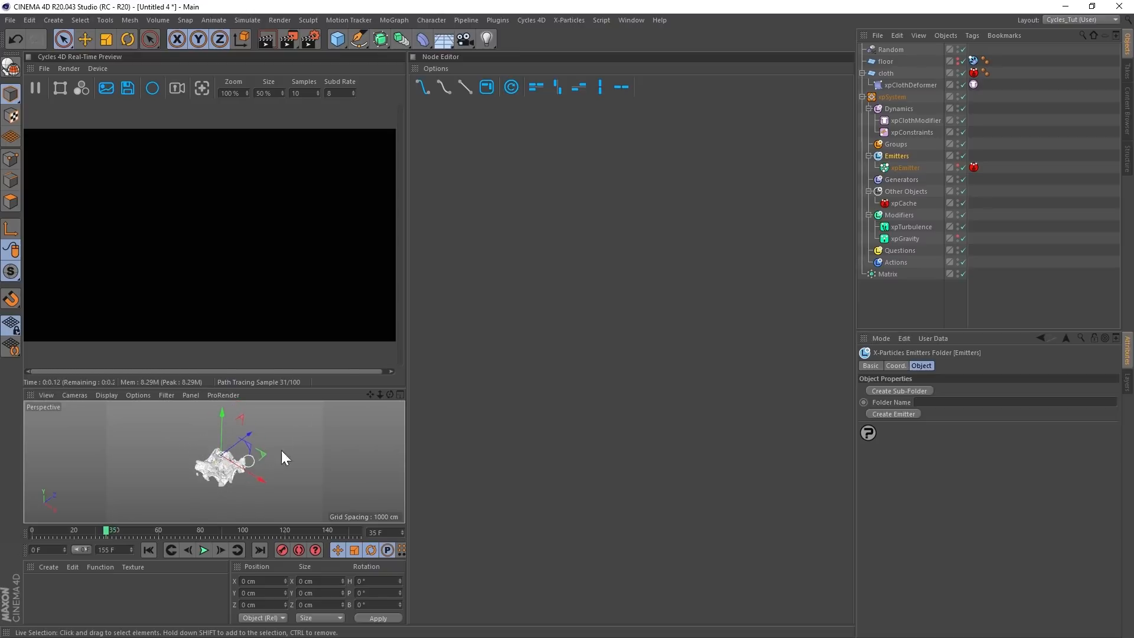
click(334, 40)
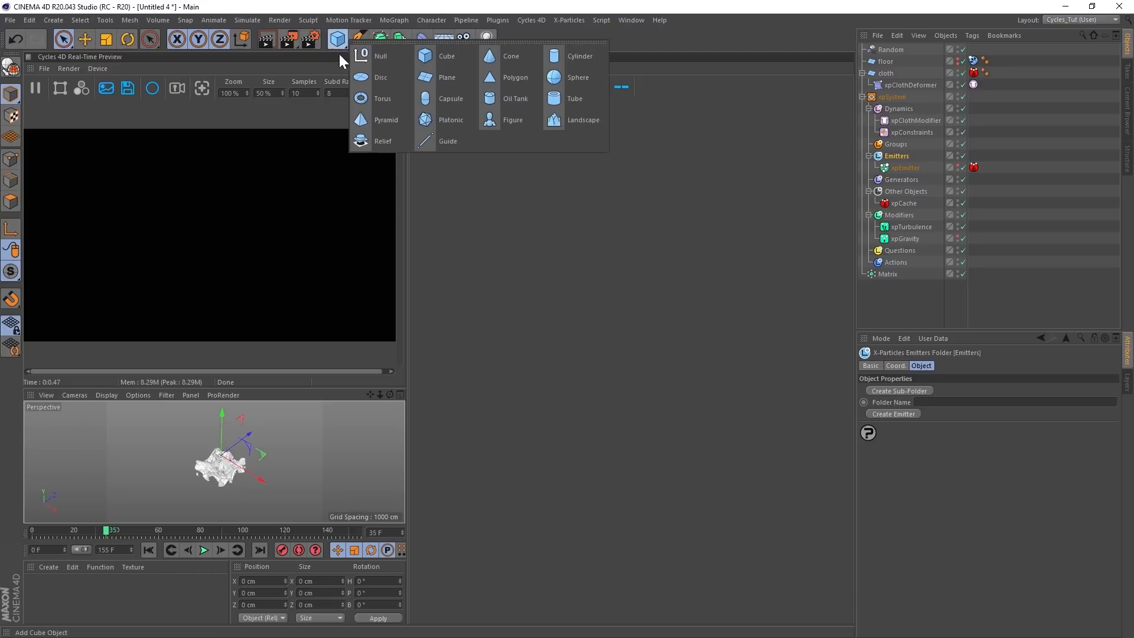
click(442, 77)
drag(221, 415, 221, 385)
- Create a Cycles 4D Emission surface material and apply it to the new plane above the cloth
click(50, 567)
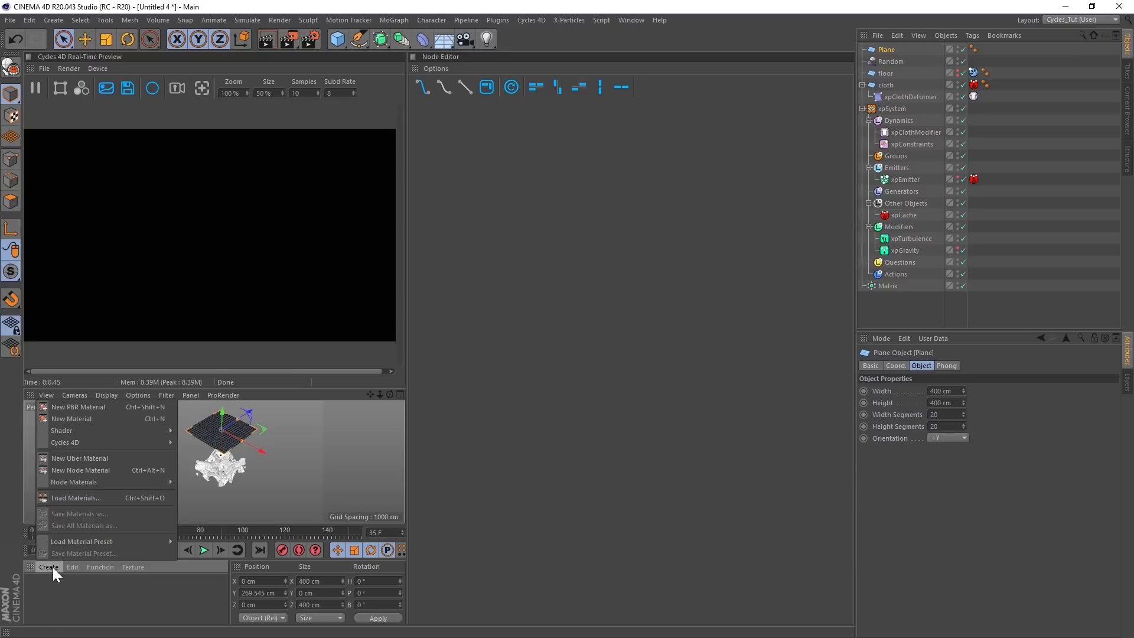
mouse_move(109, 444)
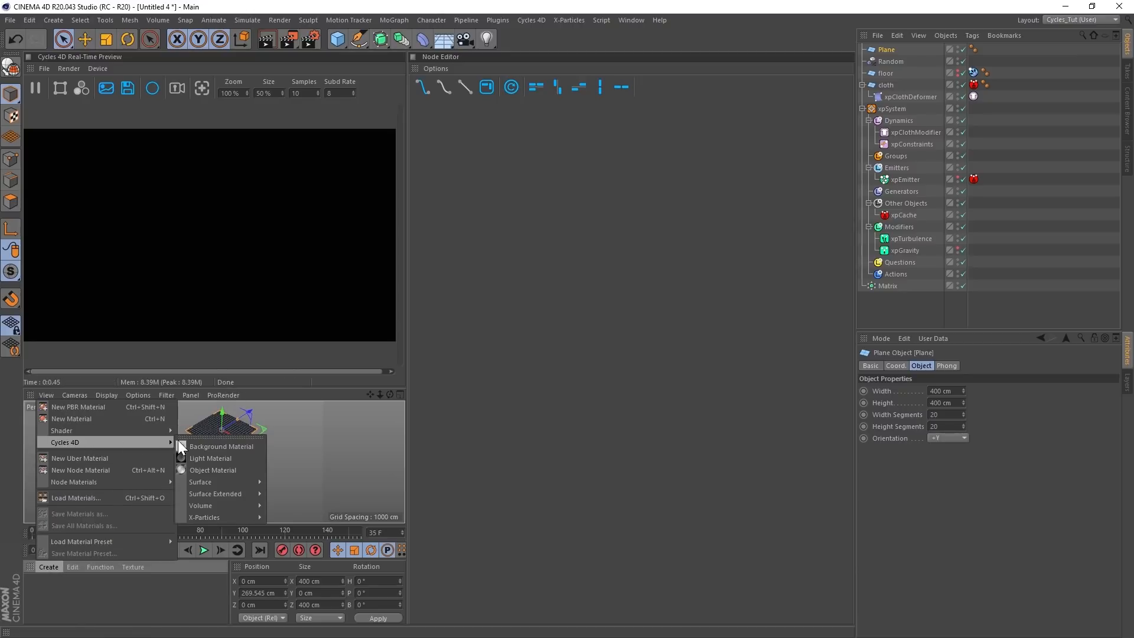
mouse_move(204, 480)
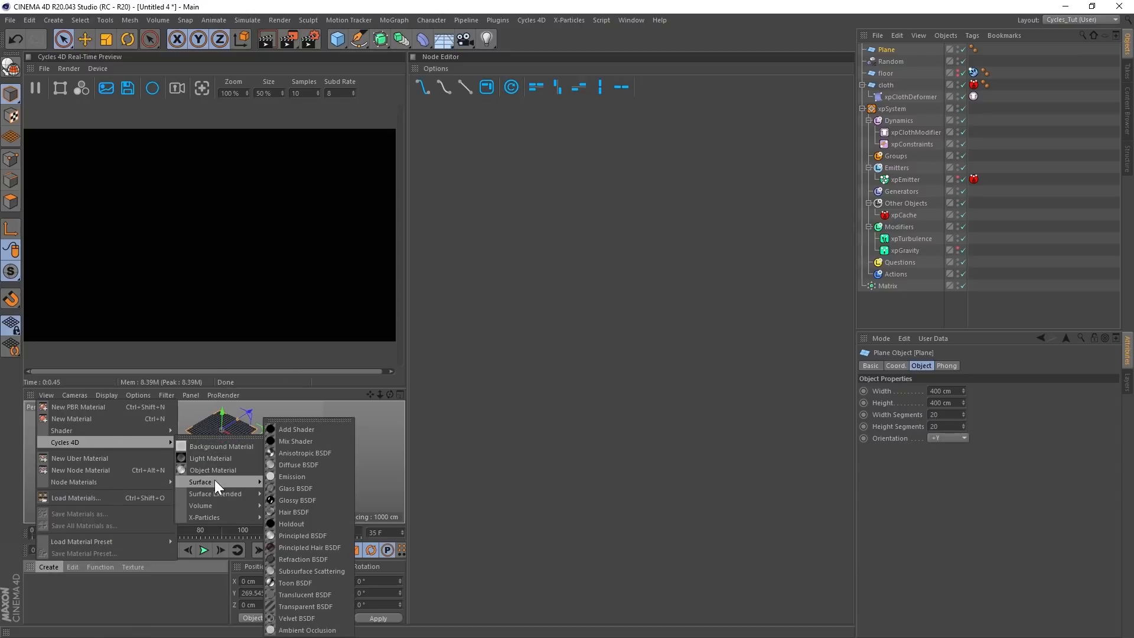
click(293, 476)
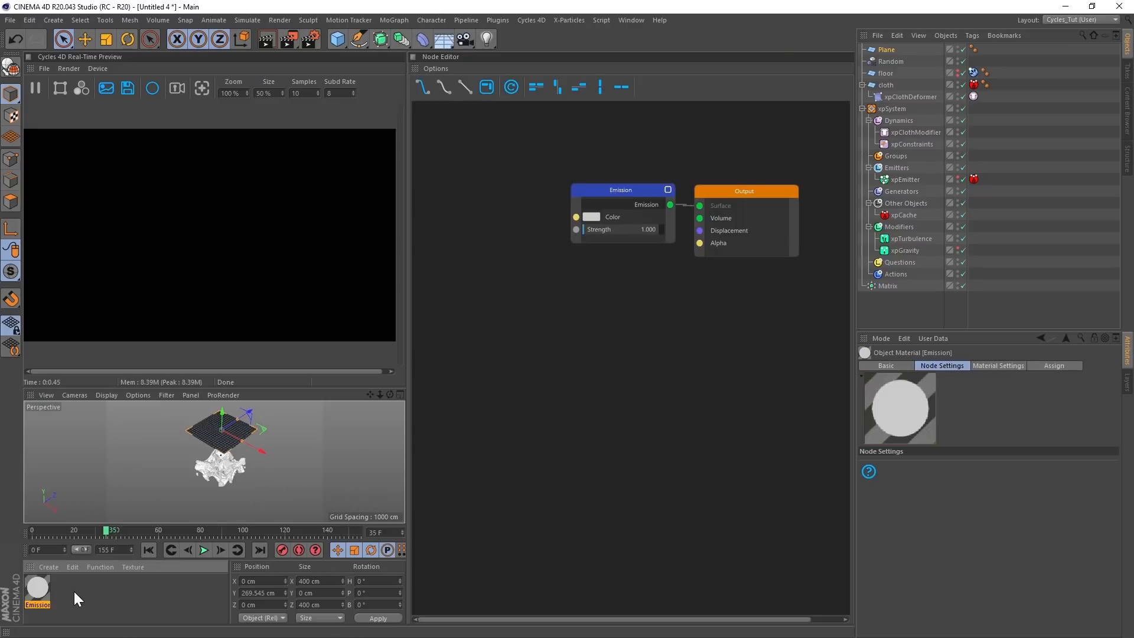
drag(34, 589, 208, 437)
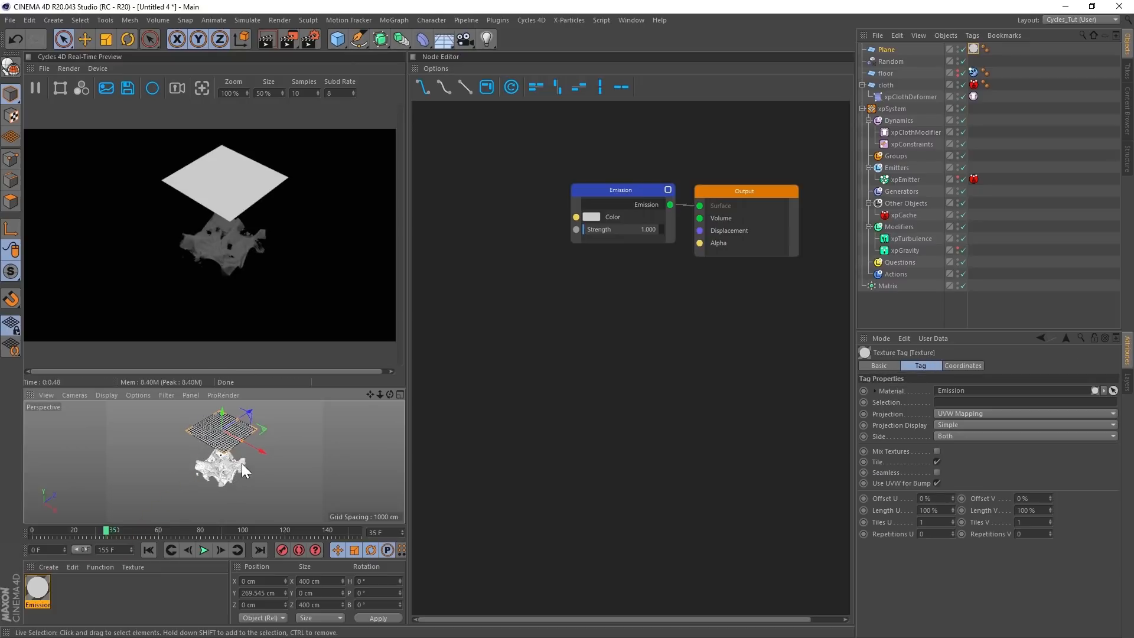
- Hide the cloth plane object in the render
alt+drag(243, 463, 255, 436)
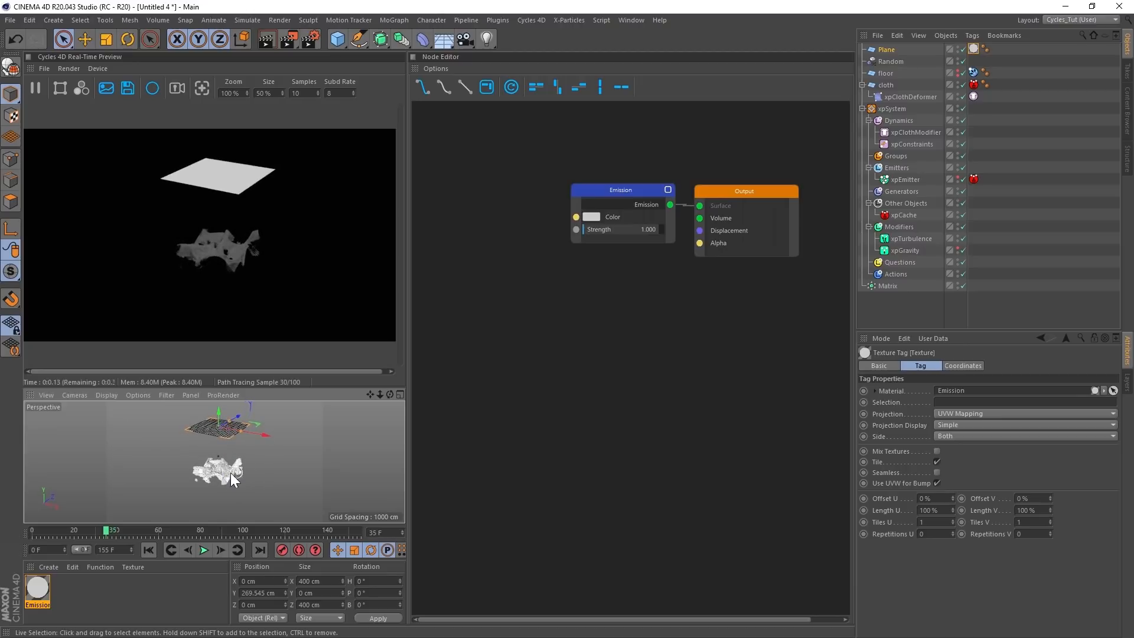
scroll(233, 470, up, 5)
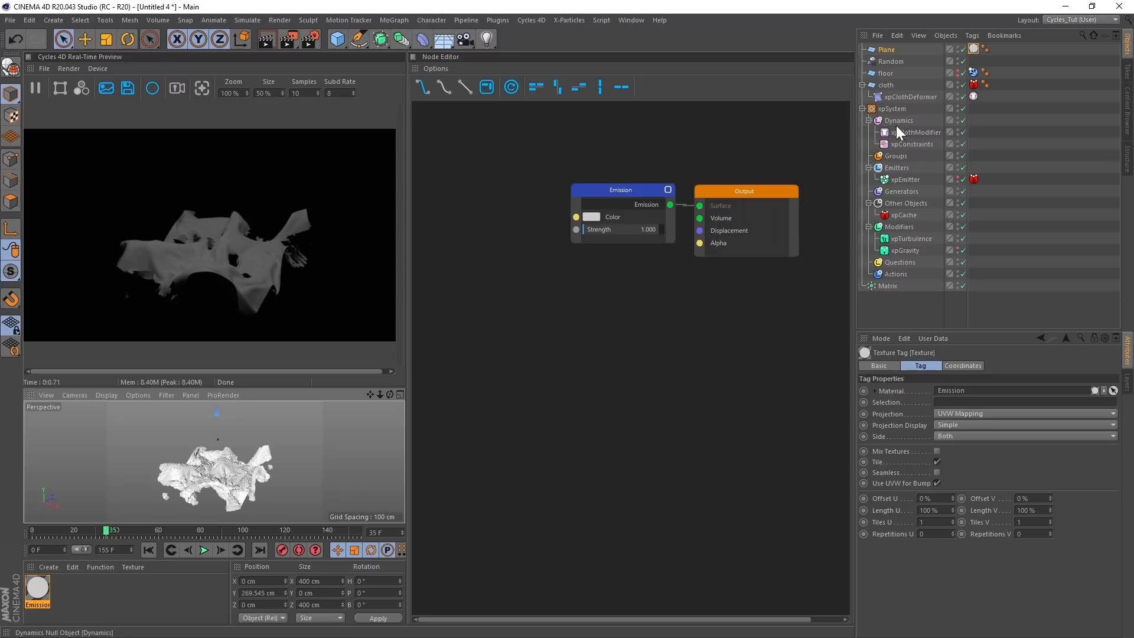
click(886, 85)
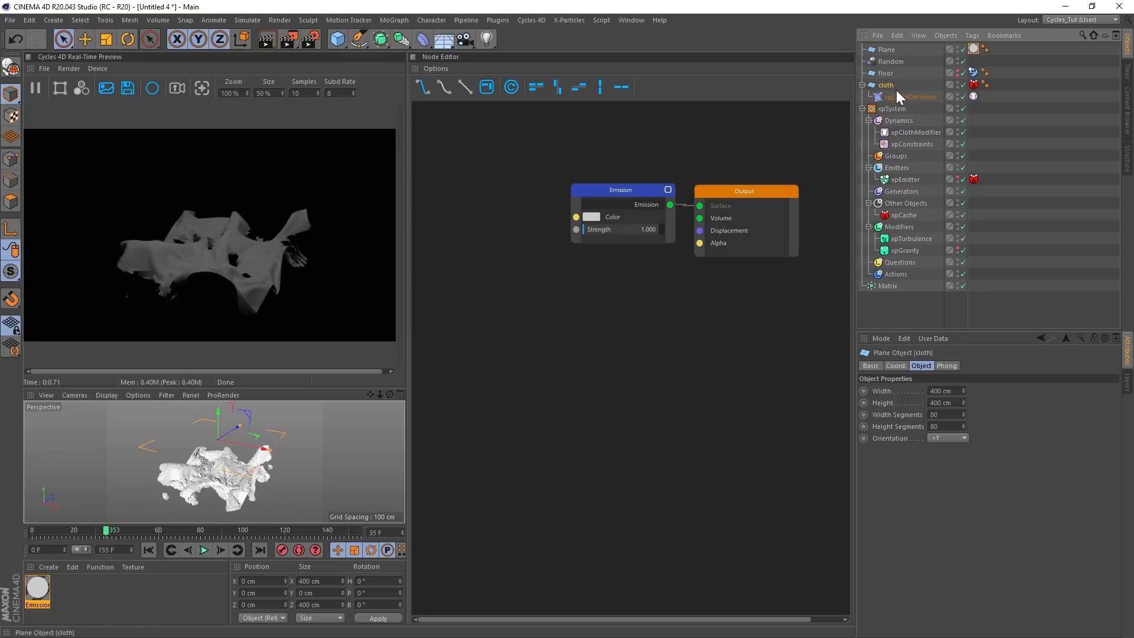
click(958, 87)
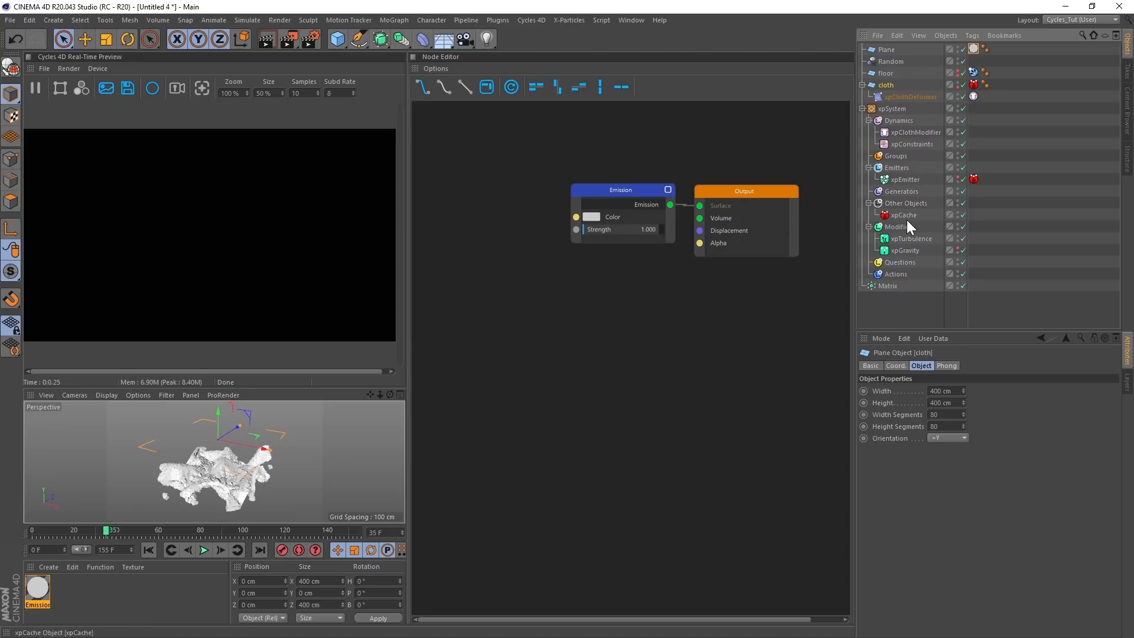
- Add a Cycles 4D cyInstance tag to the Matrix object
click(891, 286)
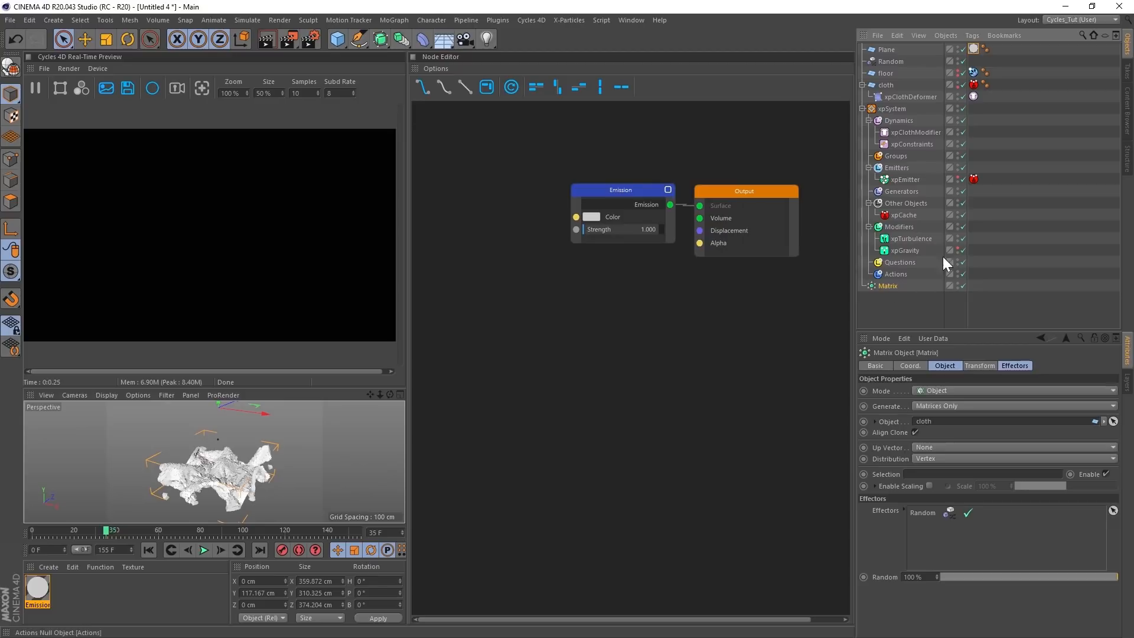
click(973, 36)
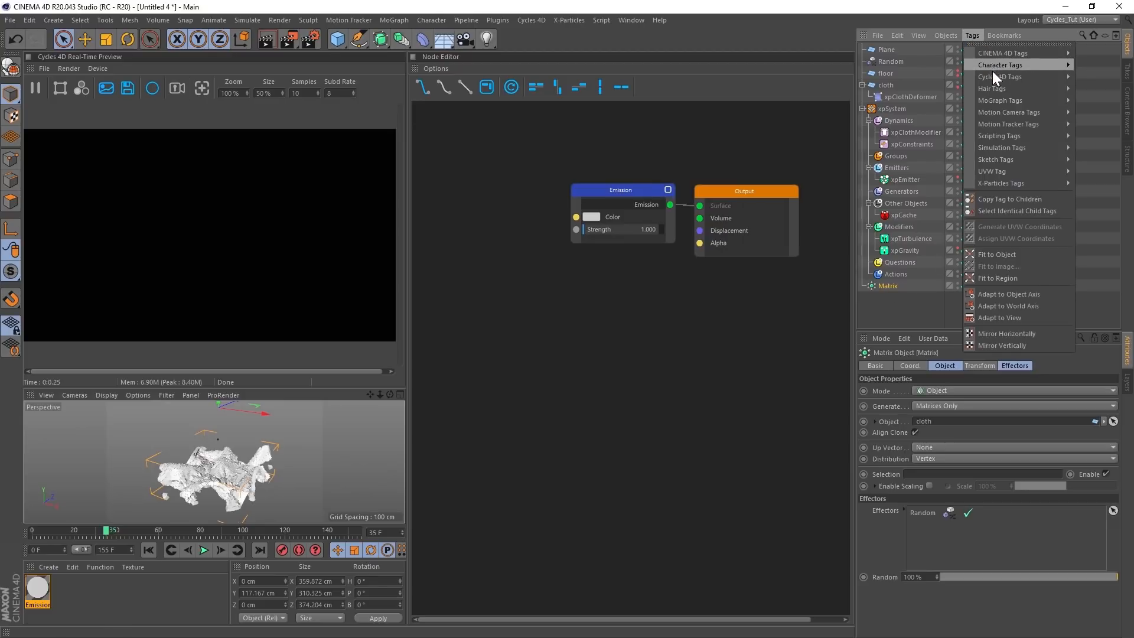
mouse_move(989, 79)
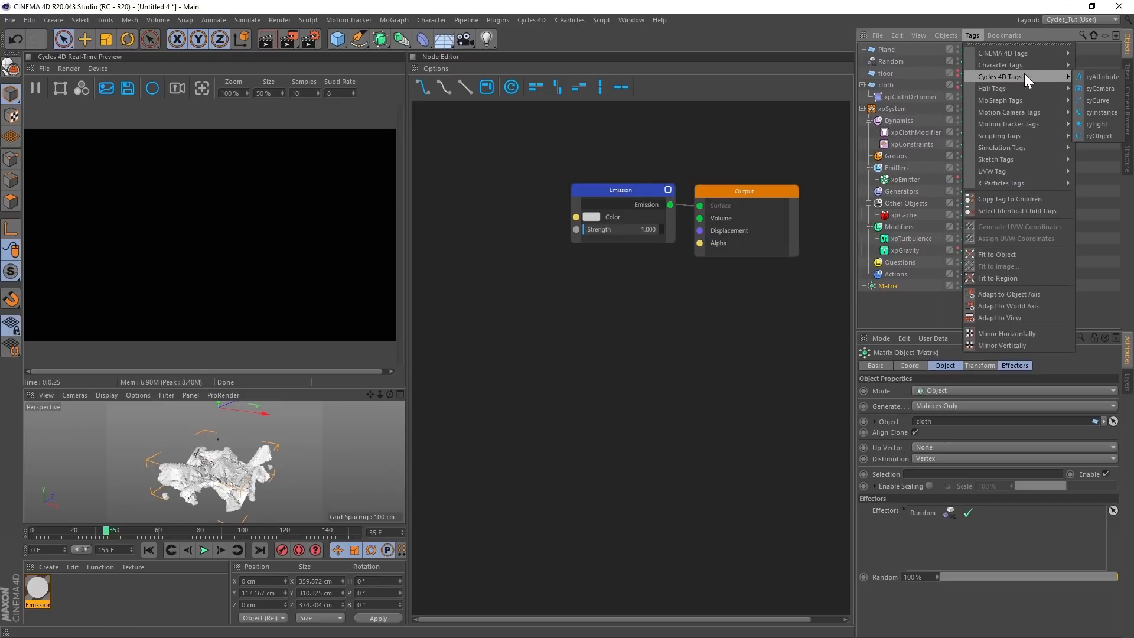
click(1097, 112)
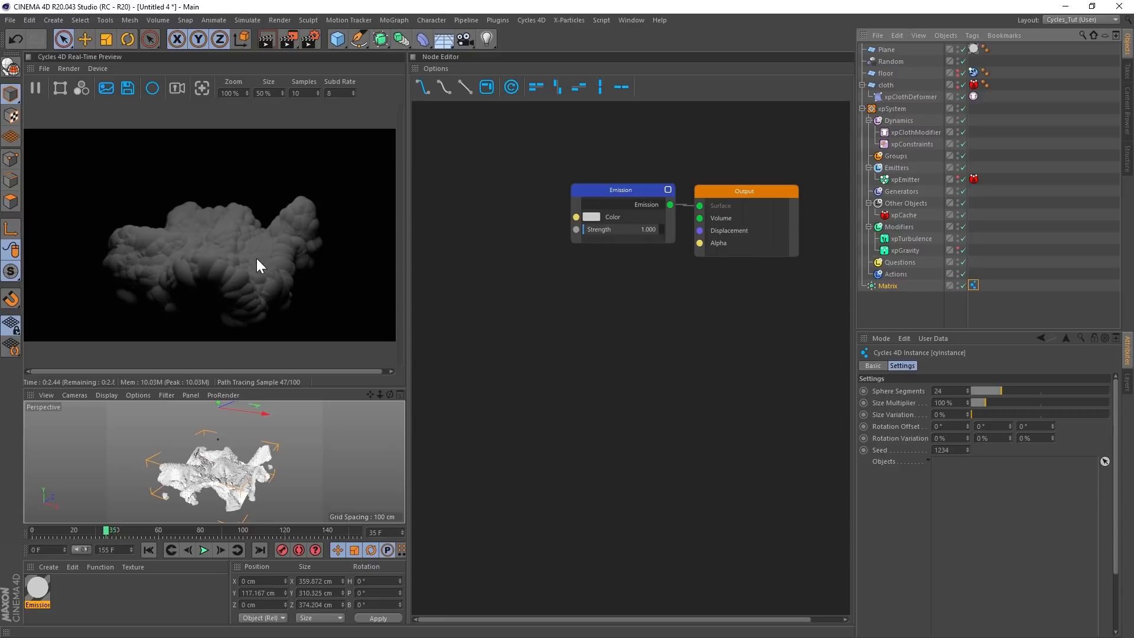
- Raise the Emission material's strength to about 4.18
click(37, 588)
drag(582, 229, 586, 230)
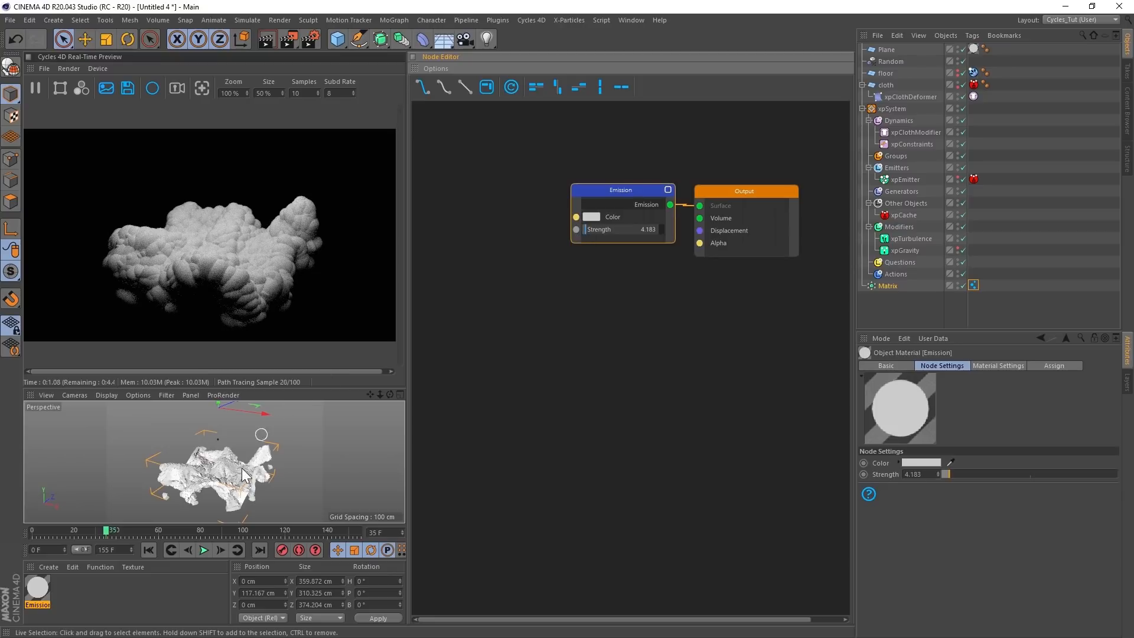
scroll(247, 470, up, 6)
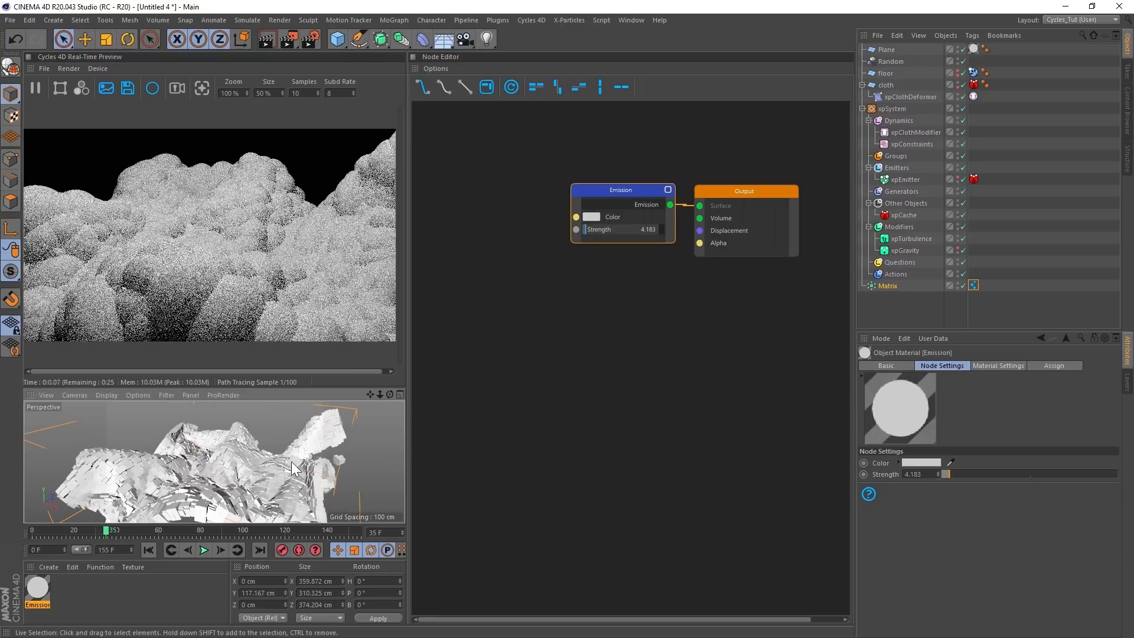
click(975, 286)
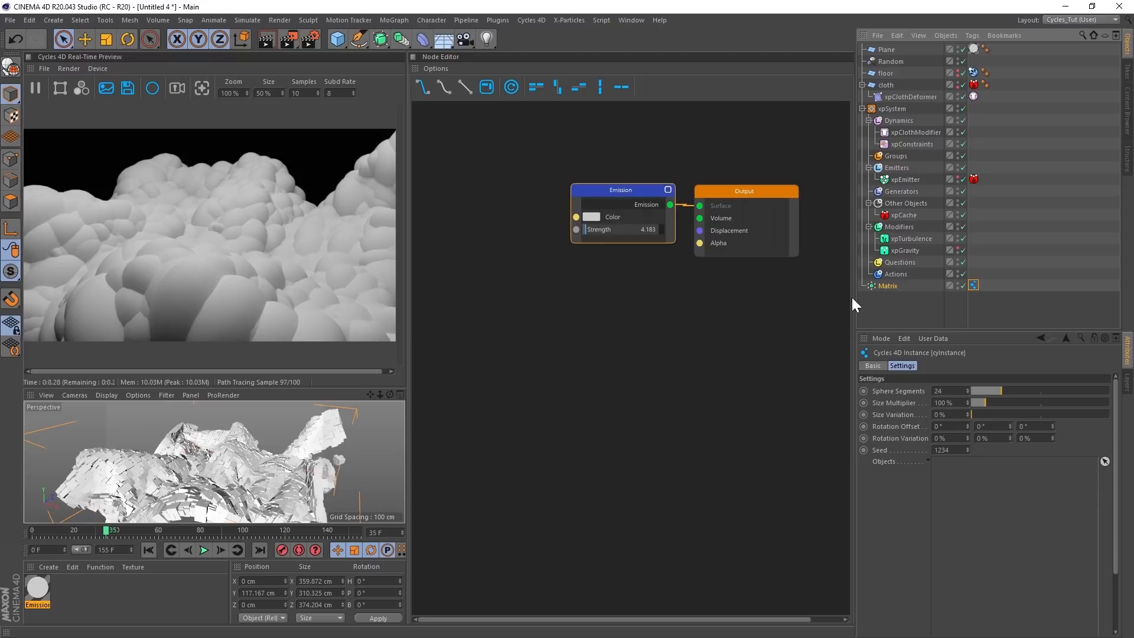
click(885, 62)
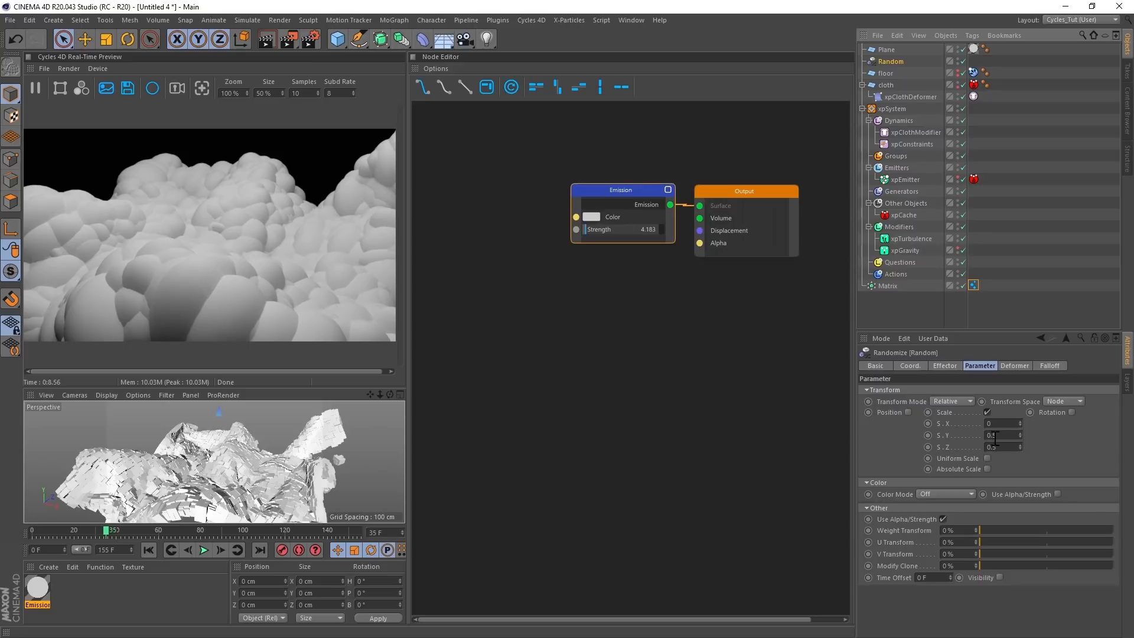
click(889, 286)
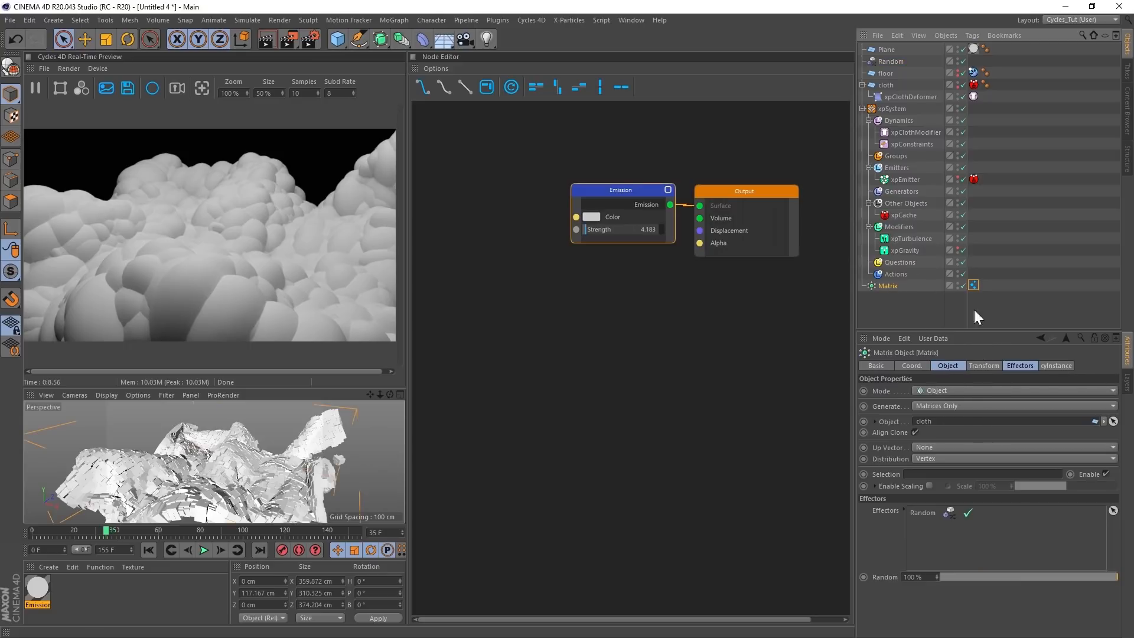
click(973, 286)
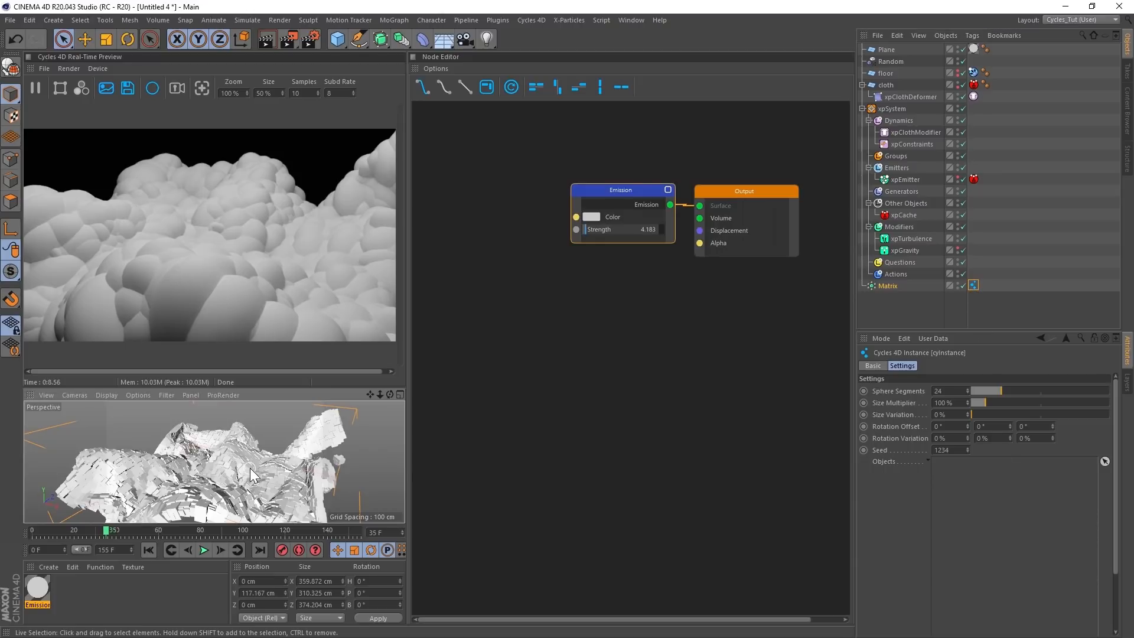
alt+drag(250, 468, 243, 473)
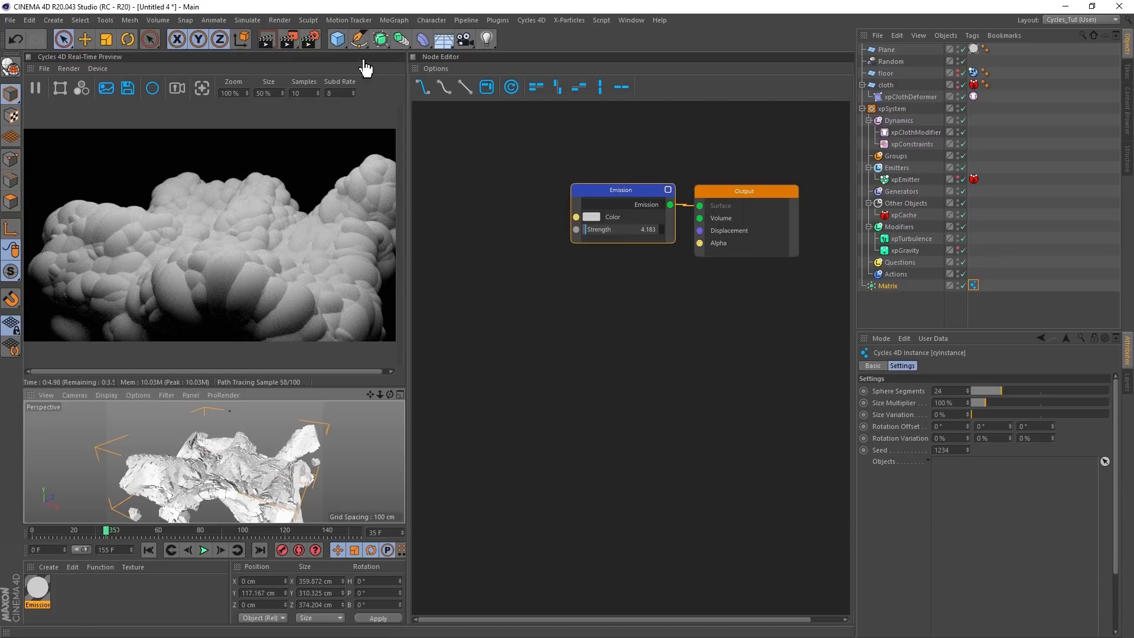
- Add a cube primitive and size it to 5 cm in X, 15 cm in Y and 5 cm in Z
click(338, 39)
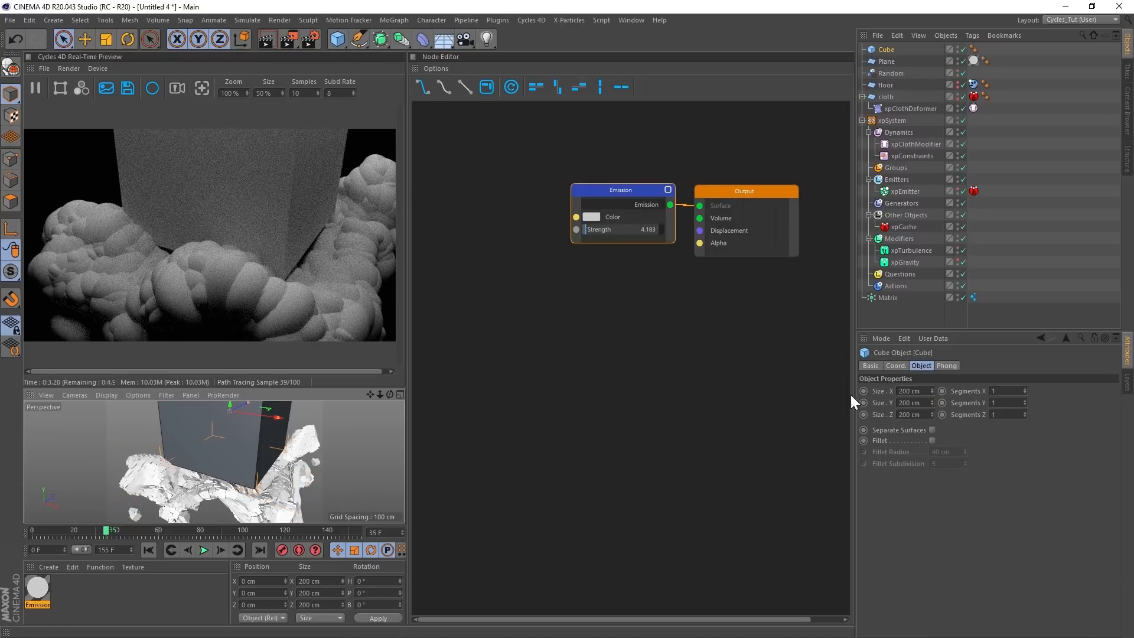
double_click(910, 391)
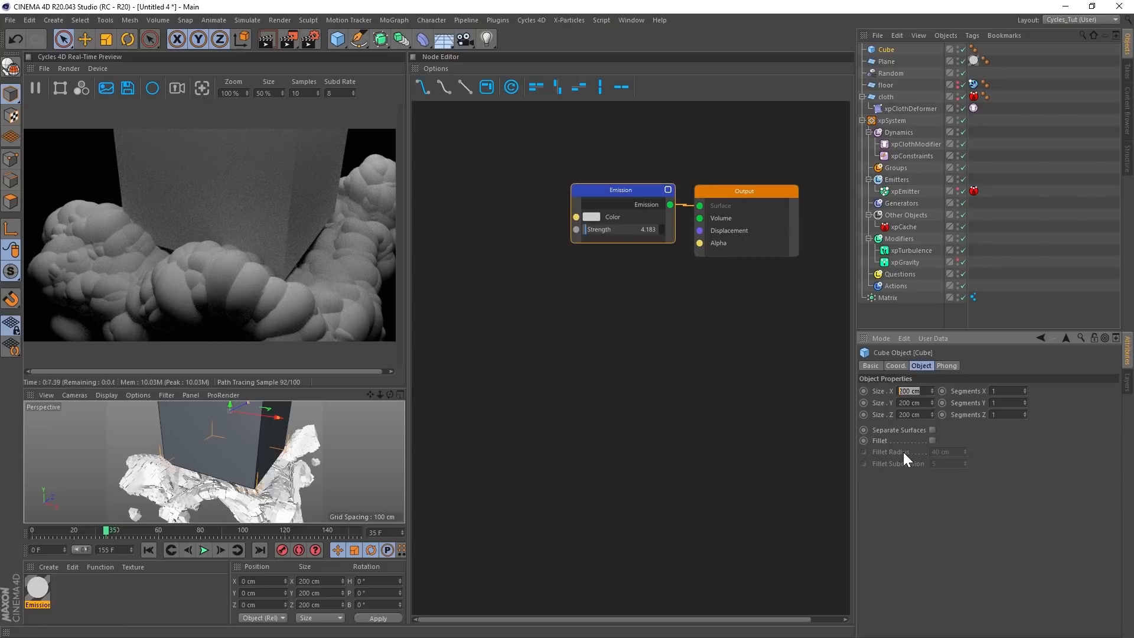
text(5)
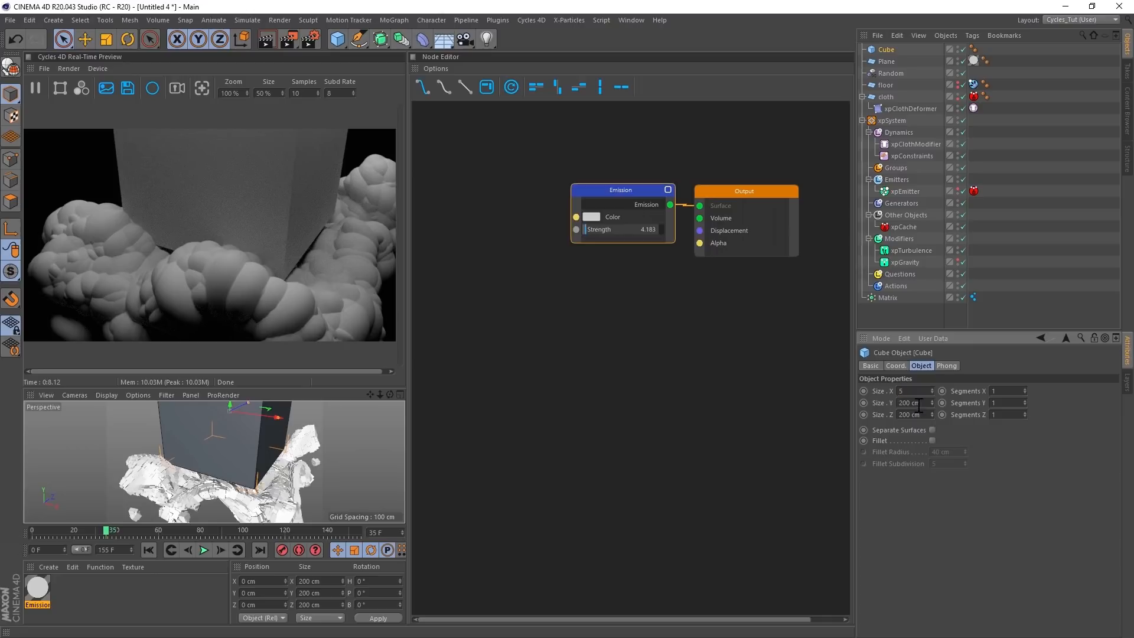
key(Tab)
text(5)
key(Tab)
text(5)
key(Return)
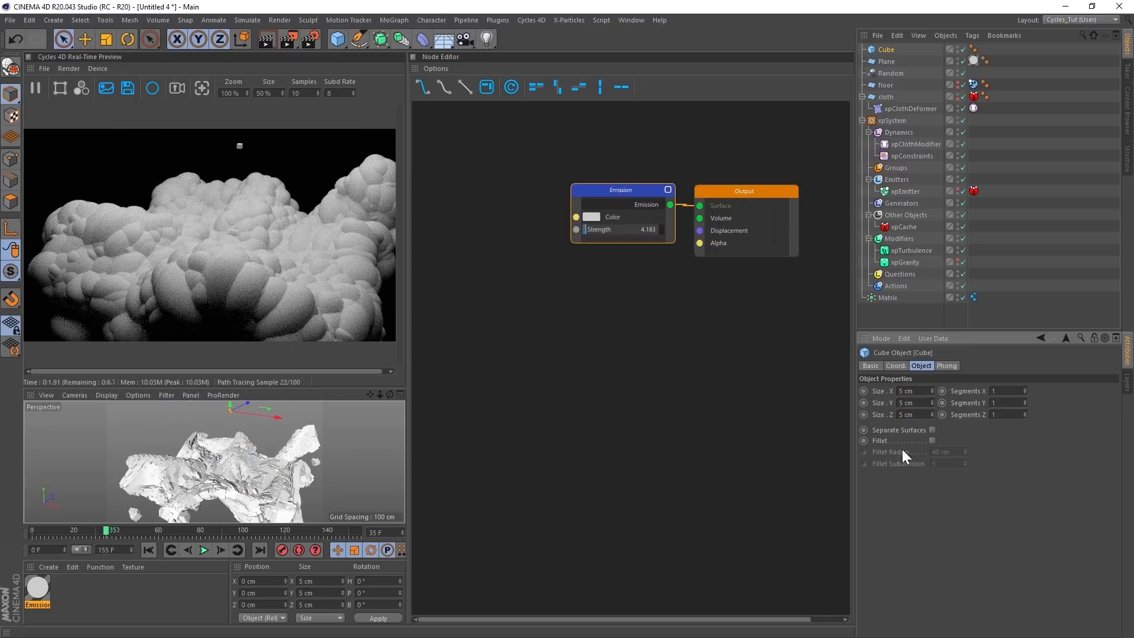
drag(925, 402, 887, 407)
text(15)
key(Return)
- Assign the cube as the instanced object in the Matrix's cyInstance tag and return the timeline to the first frame
click(974, 297)
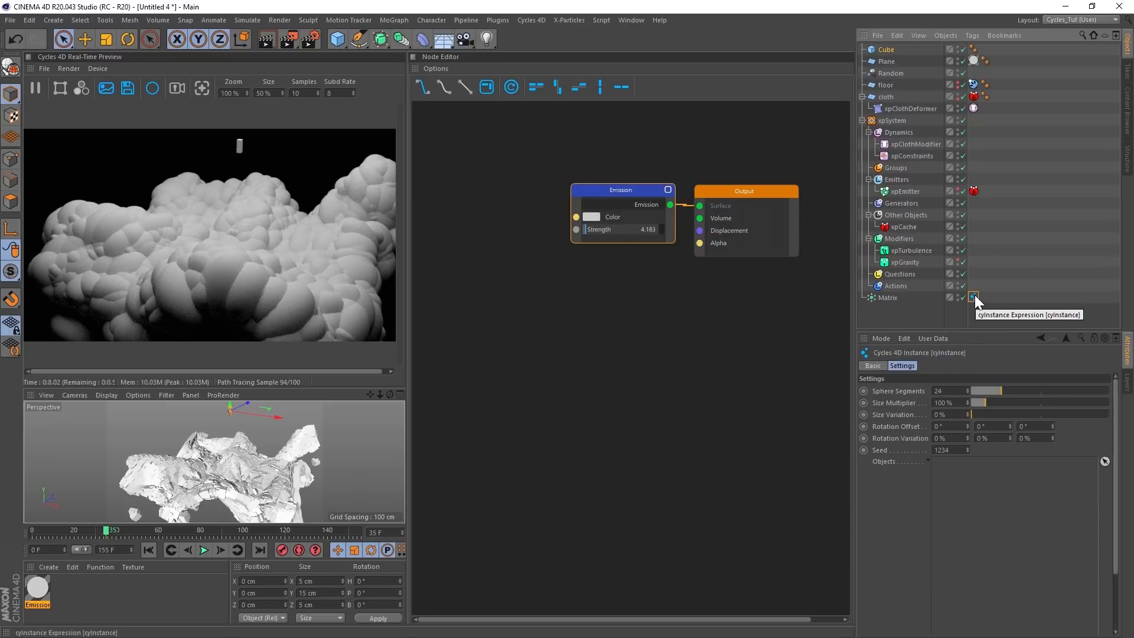
drag(881, 48, 961, 486)
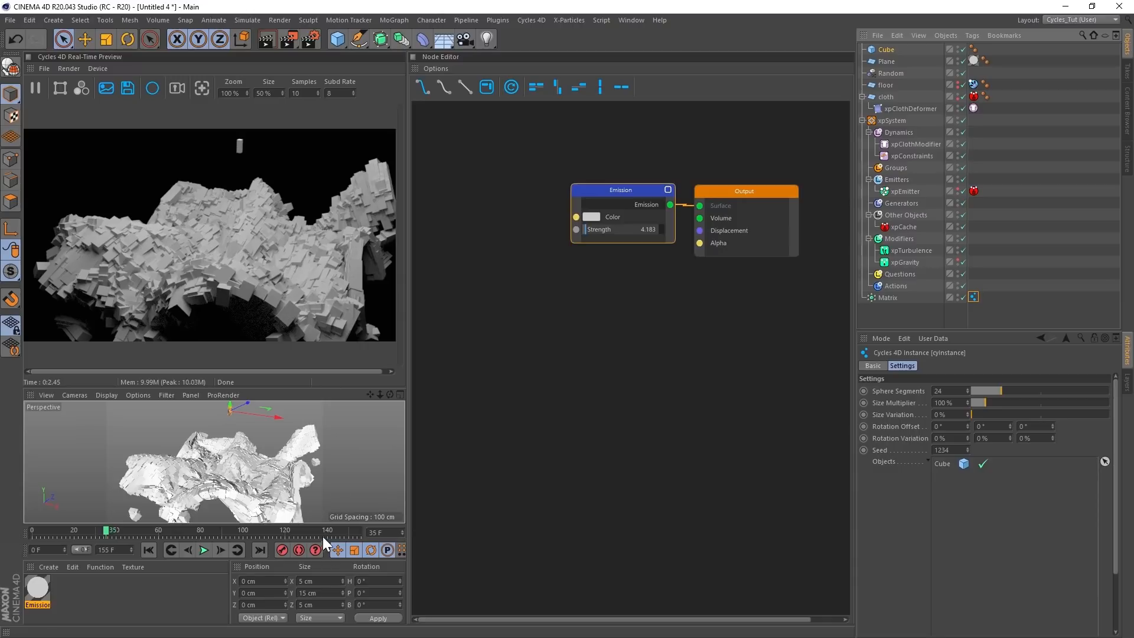
click(150, 551)
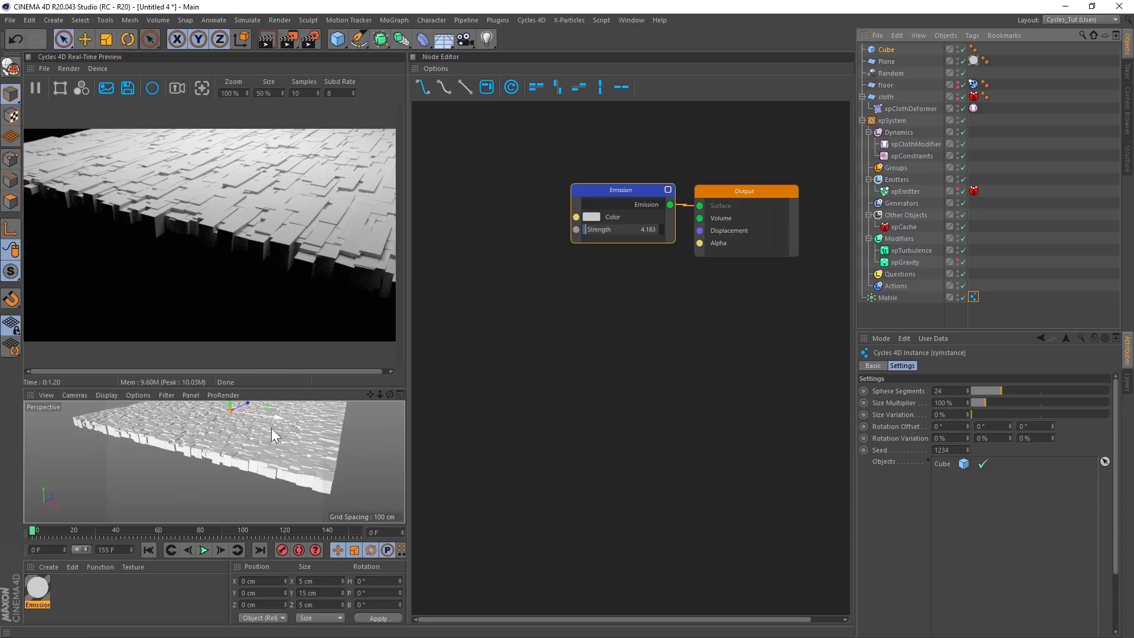
alt+drag(271, 428, 260, 488)
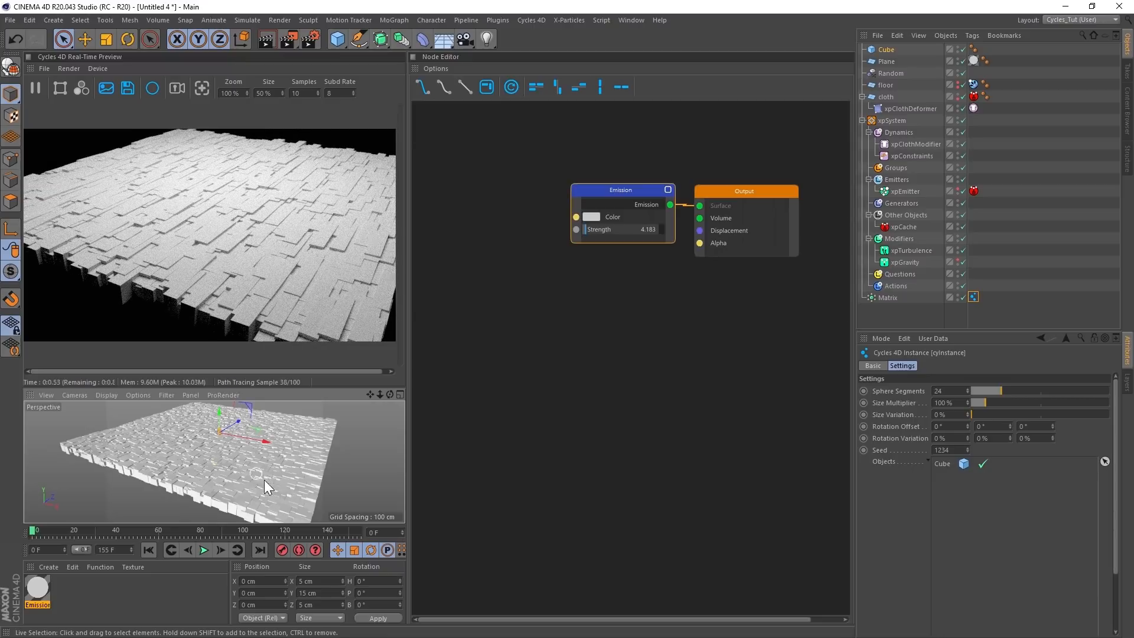
alt+right_drag(274, 466, 299, 489)
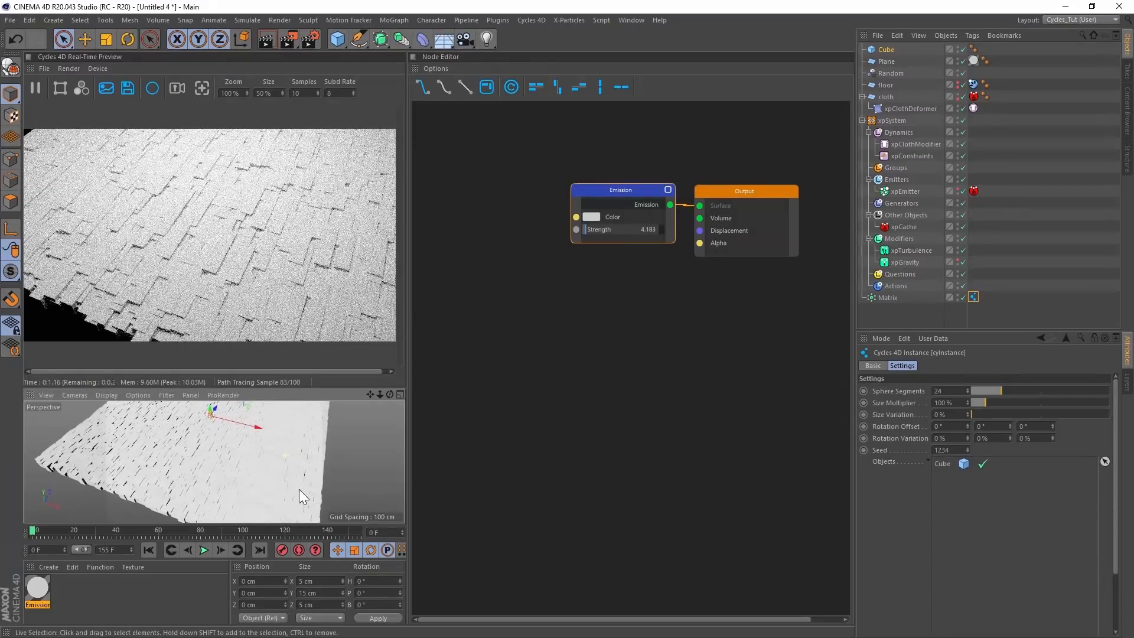
mouse_move(258, 488)
alt+mouse_down()
mouse_move(284, 481)
mouse_move(295, 458)
mouse_move(275, 486)
mouse_move(263, 484)
alt+mouse_up()
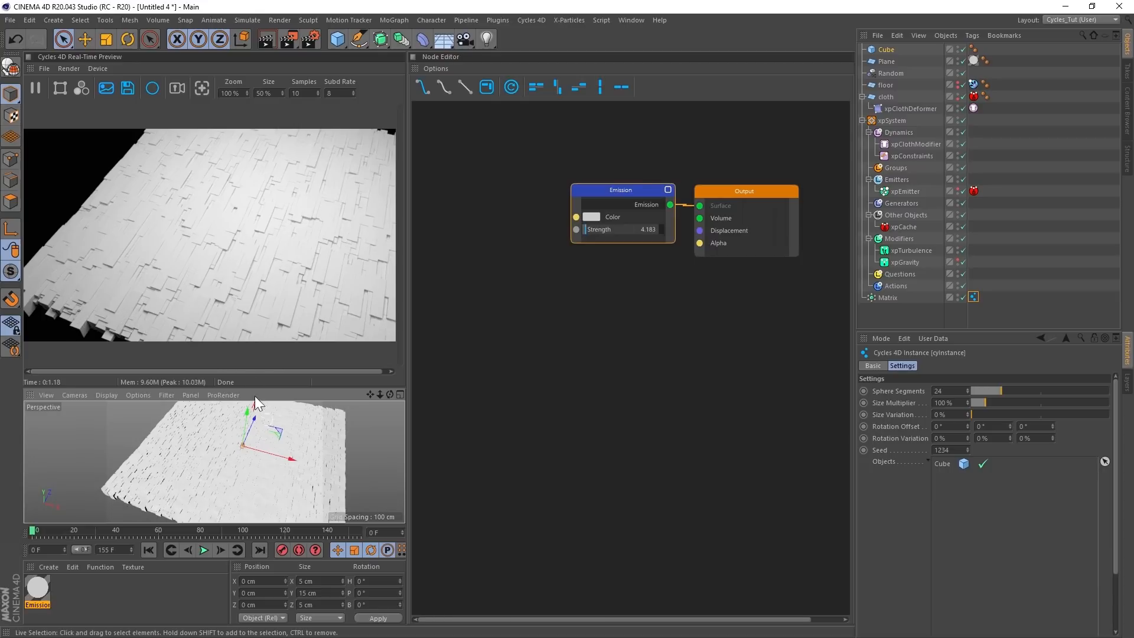
- Resize the cube to 3 cm in X and Z and 10 cm in Y
click(891, 74)
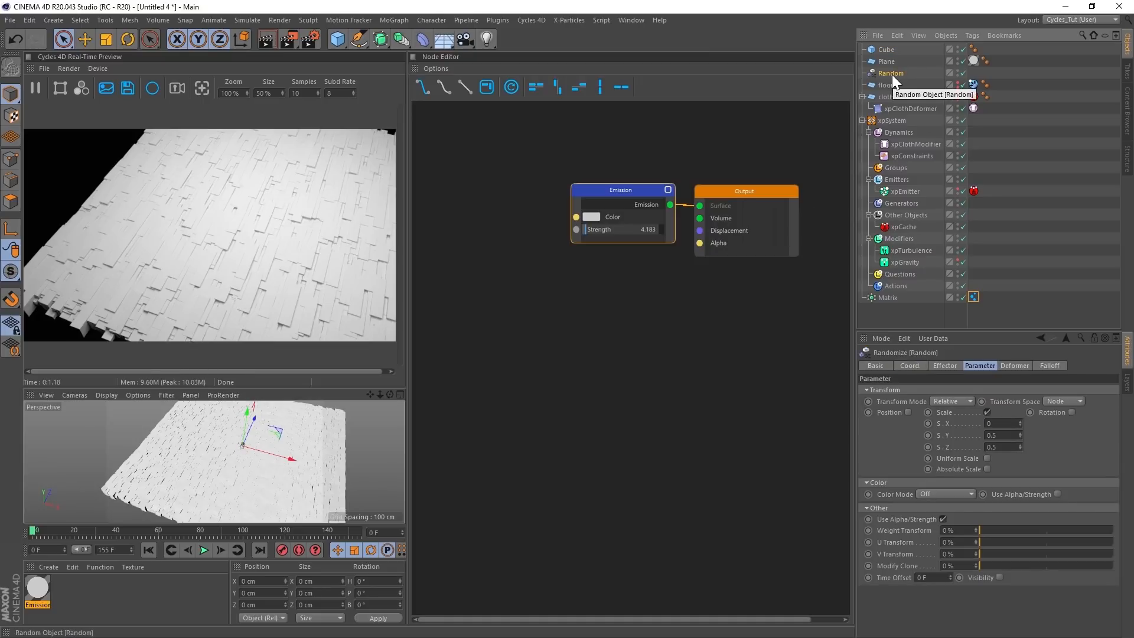
click(891, 49)
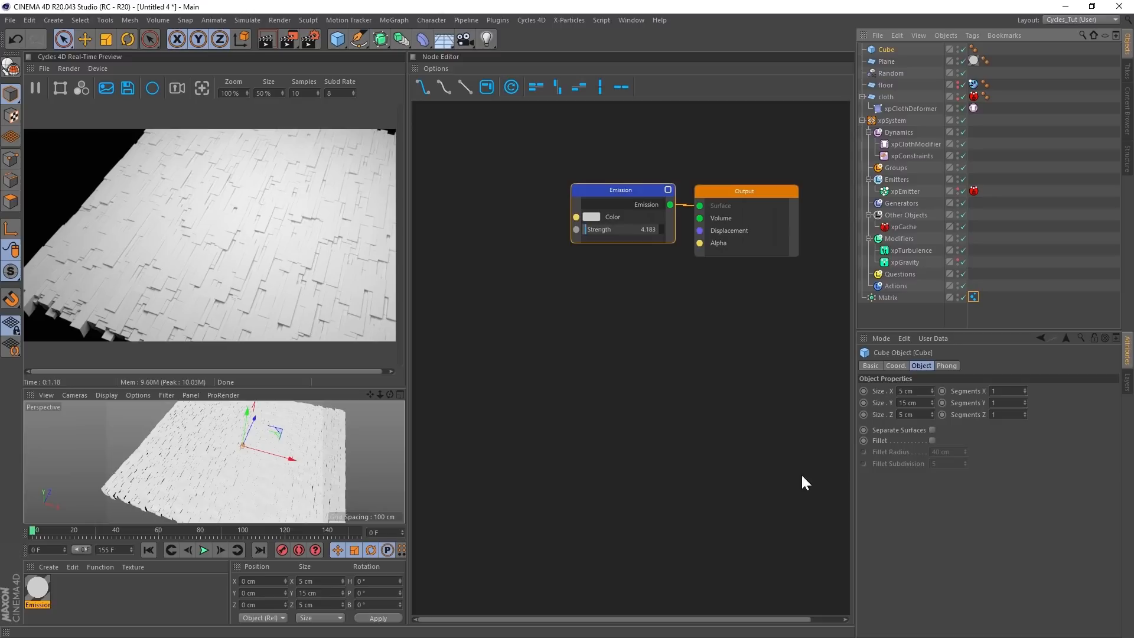
click(914, 392)
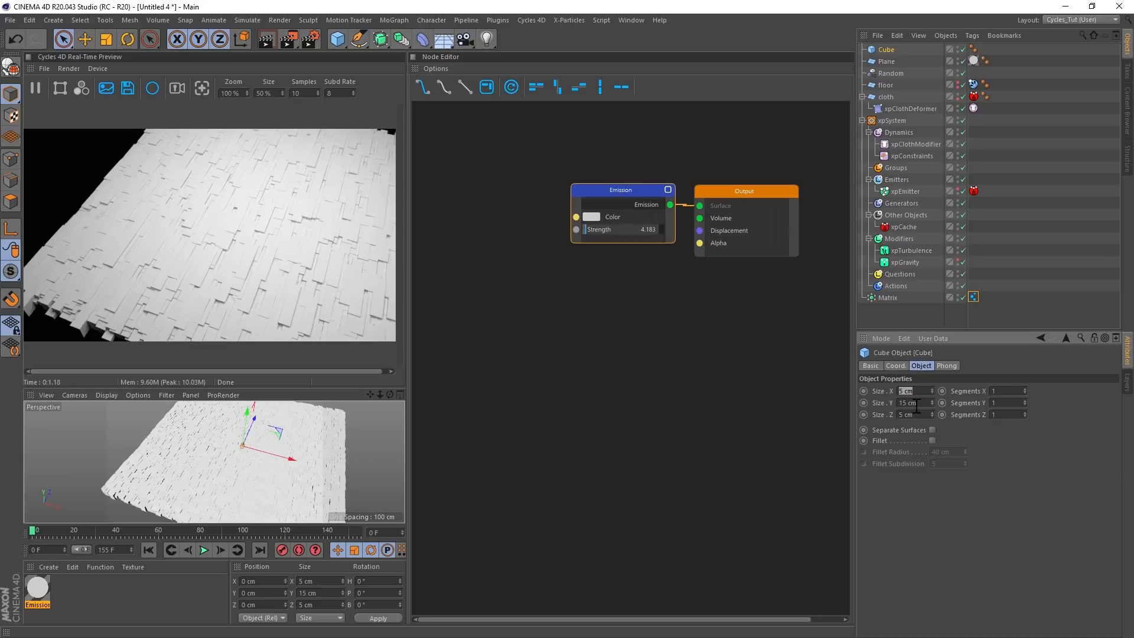
text(3)
drag(921, 416, 886, 408)
text(3)
key(Return)
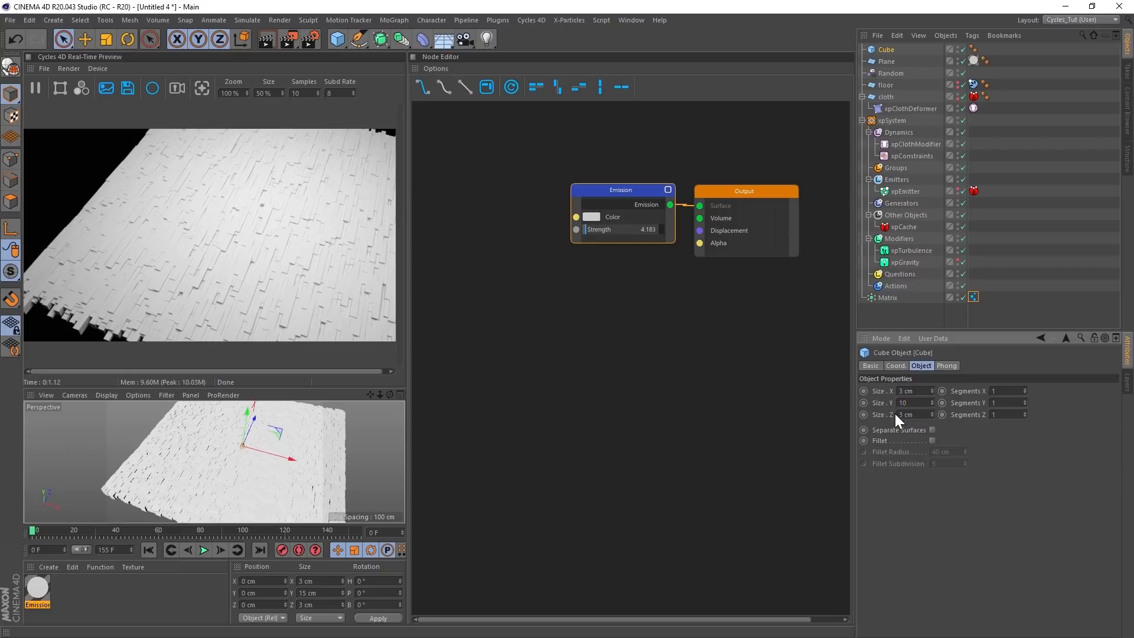
text(10)
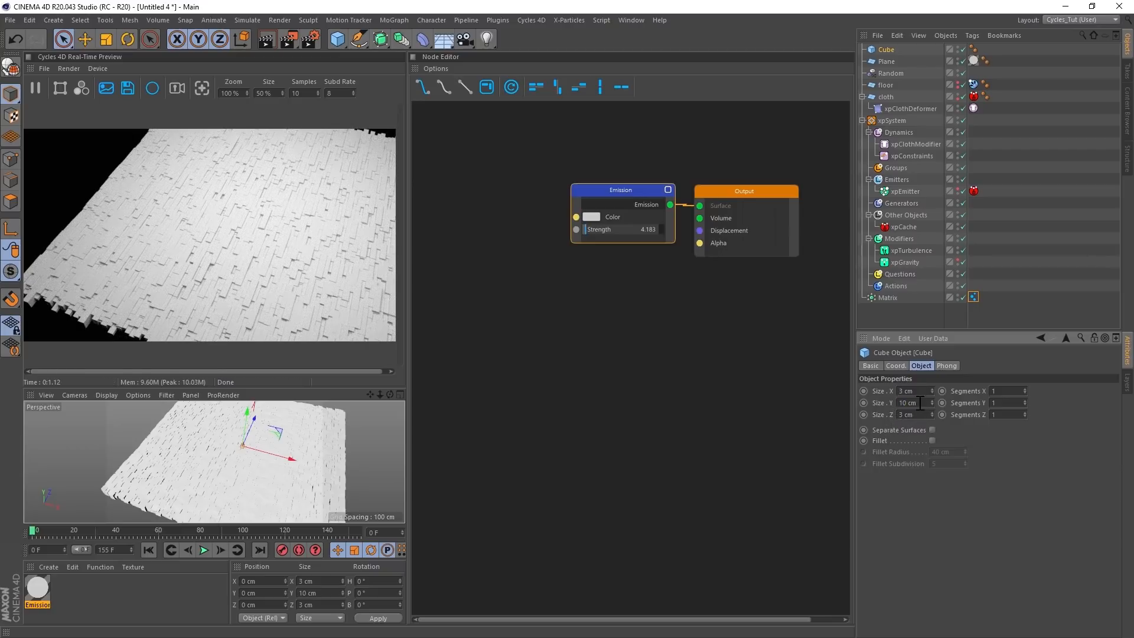
- Set the cube's X and Z sizes to 1.5 cm
drag(915, 391, 875, 394)
text(1.5)
click(903, 415)
text(1.5)
key(Return)
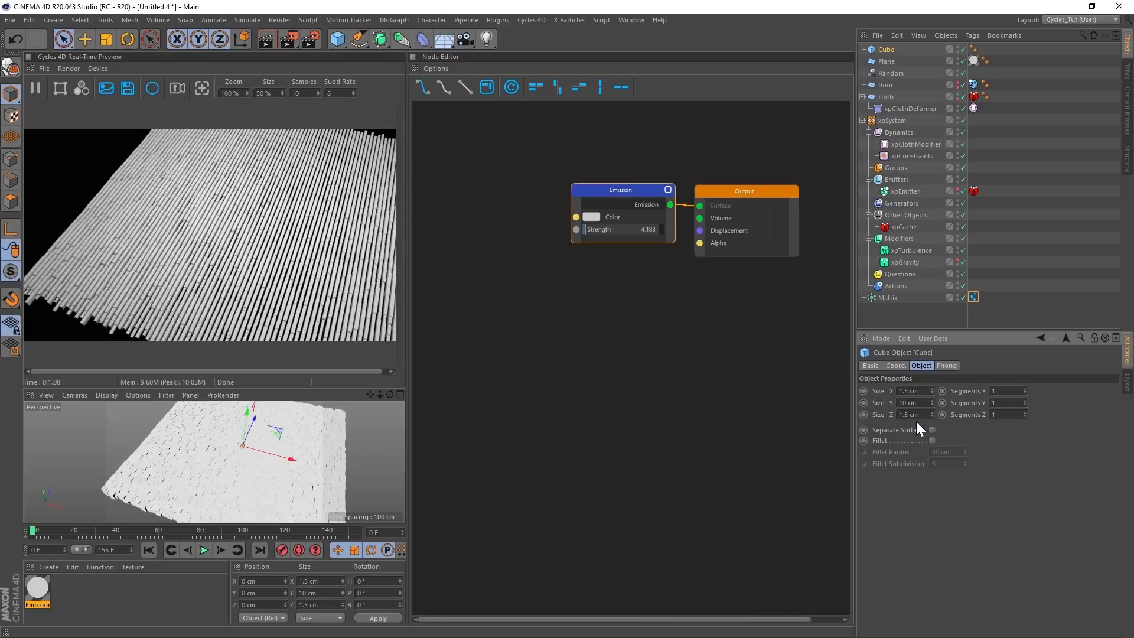
- Set the cube's Y size to 5 cm and its X and Z sizes to 2 cm
drag(919, 403, 891, 409)
text(5)
key(Return)
drag(924, 392, 887, 421)
text(2)
key(Return)
text(2)
key(Return)
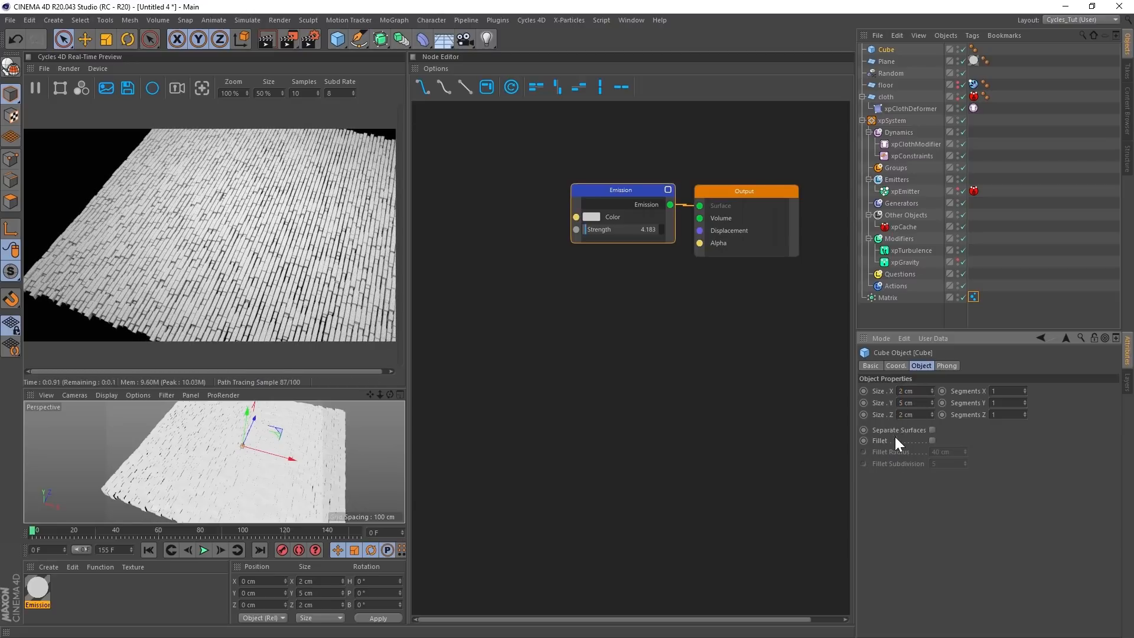
- Play the cloth simulation to about frame 45 and examine the instanced cubes up close
alt+drag(275, 477, 272, 487)
mouse_move(268, 474)
alt+right_down()
mouse_move(289, 466)
mouse_move(281, 481)
mouse_move(271, 464)
alt+right_up()
alt+drag(270, 465, 222, 483)
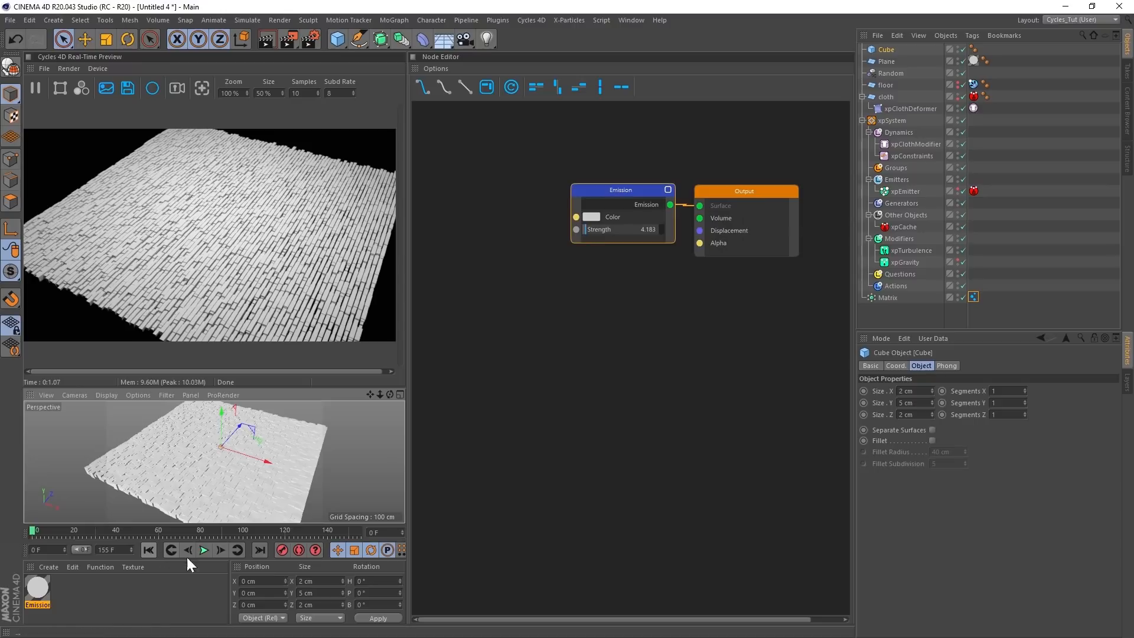
click(206, 551)
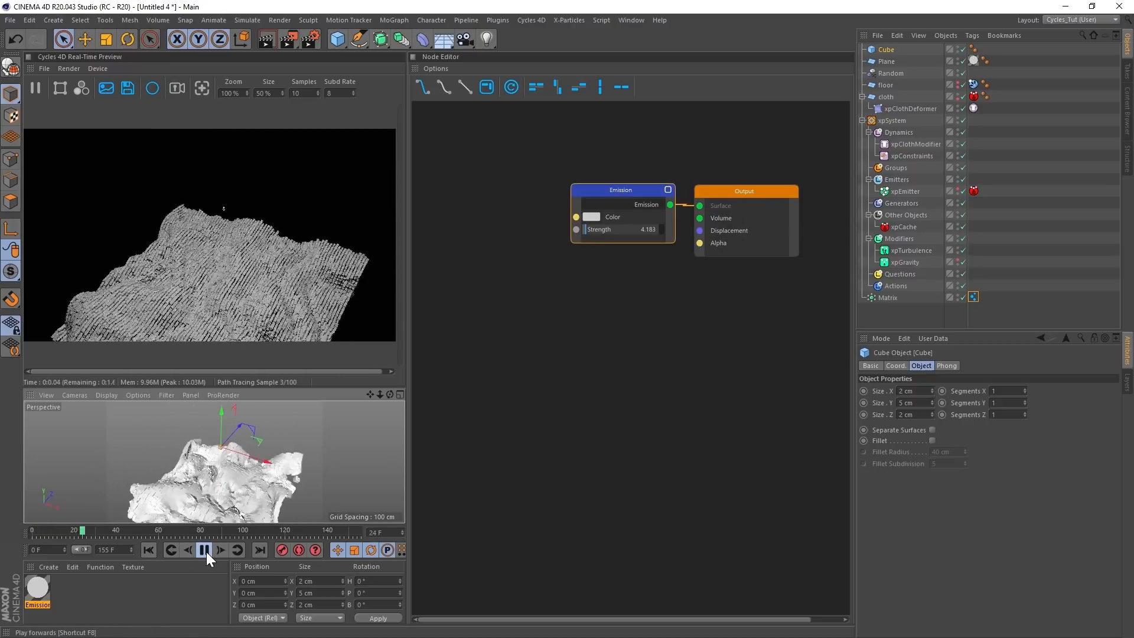
click(207, 551)
alt+drag(237, 473, 157, 321)
scroll(239, 452, up, 3)
scroll(247, 471, up, 2)
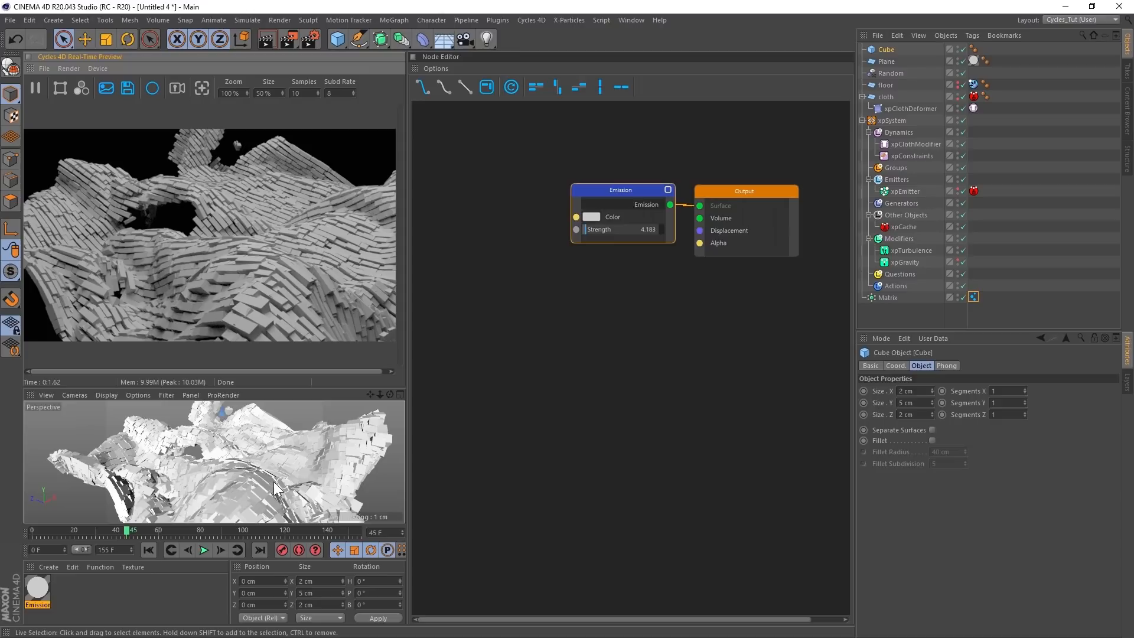
mouse_move(260, 482)
alt+mouse_down()
mouse_move(225, 484)
mouse_move(309, 480)
mouse_move(246, 481)
alt+mouse_up()
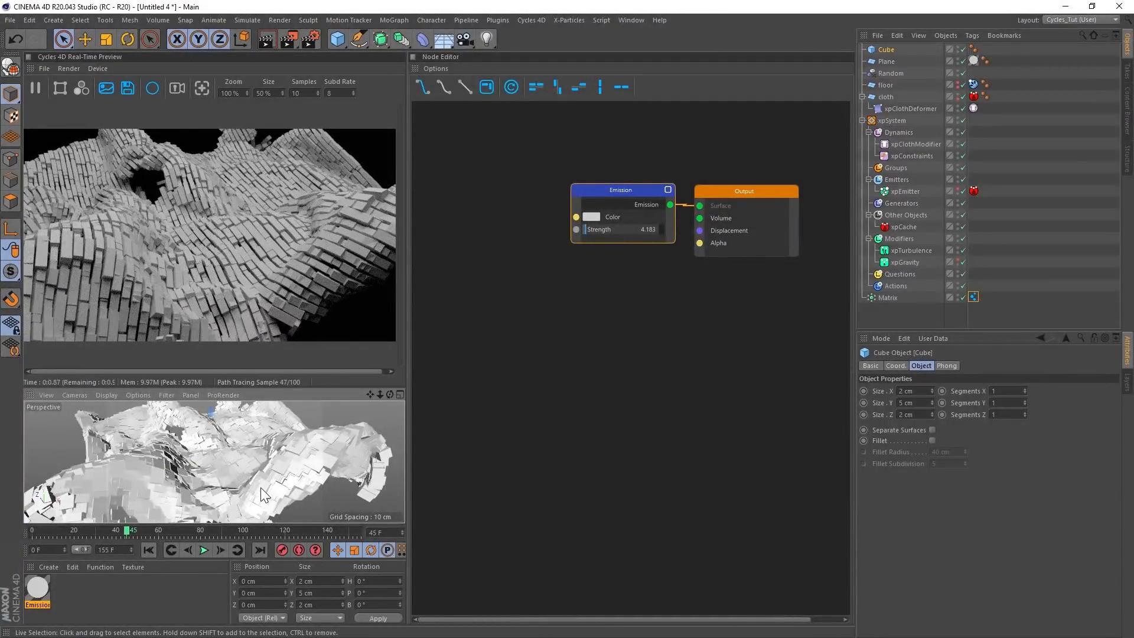
- Create a Cycles 4D Principled BSDF surface material
click(54, 566)
mouse_move(127, 441)
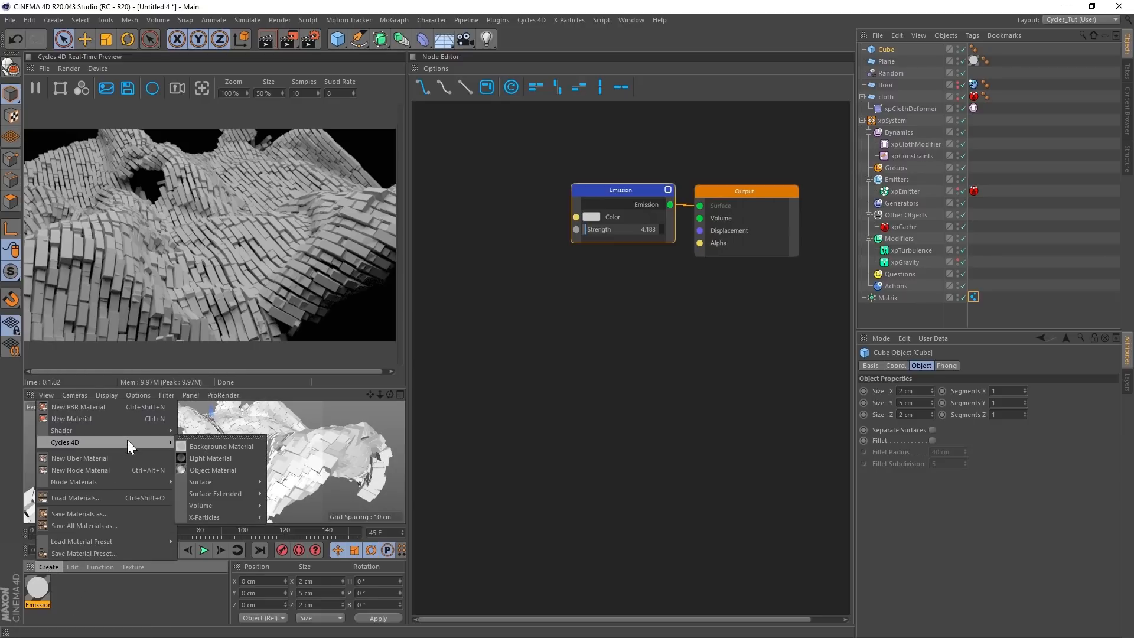
mouse_move(217, 481)
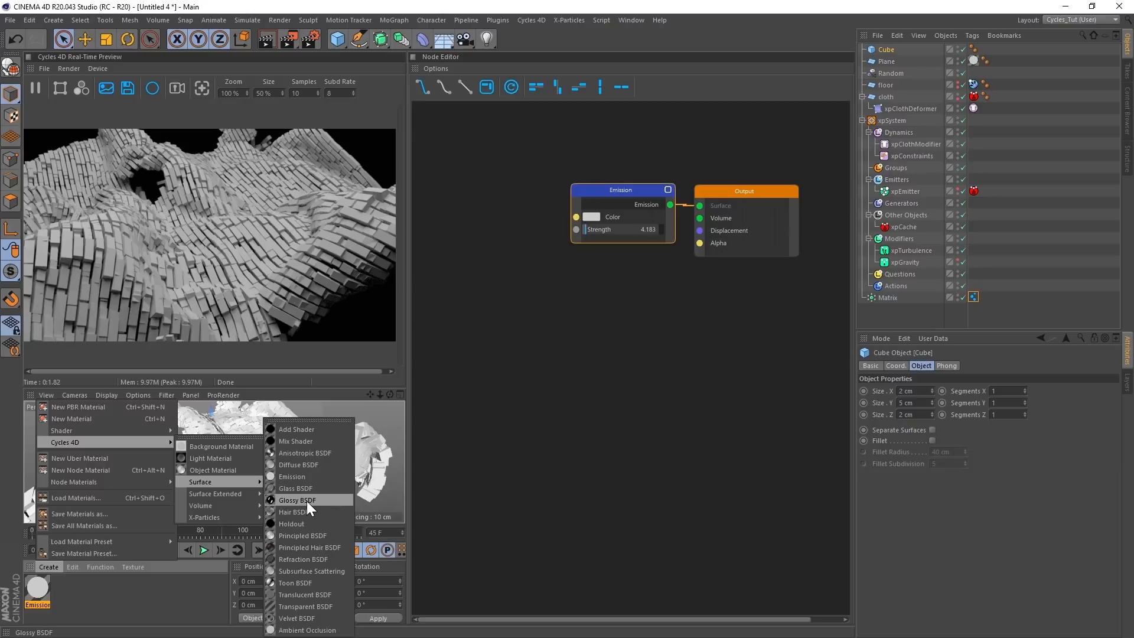
click(319, 535)
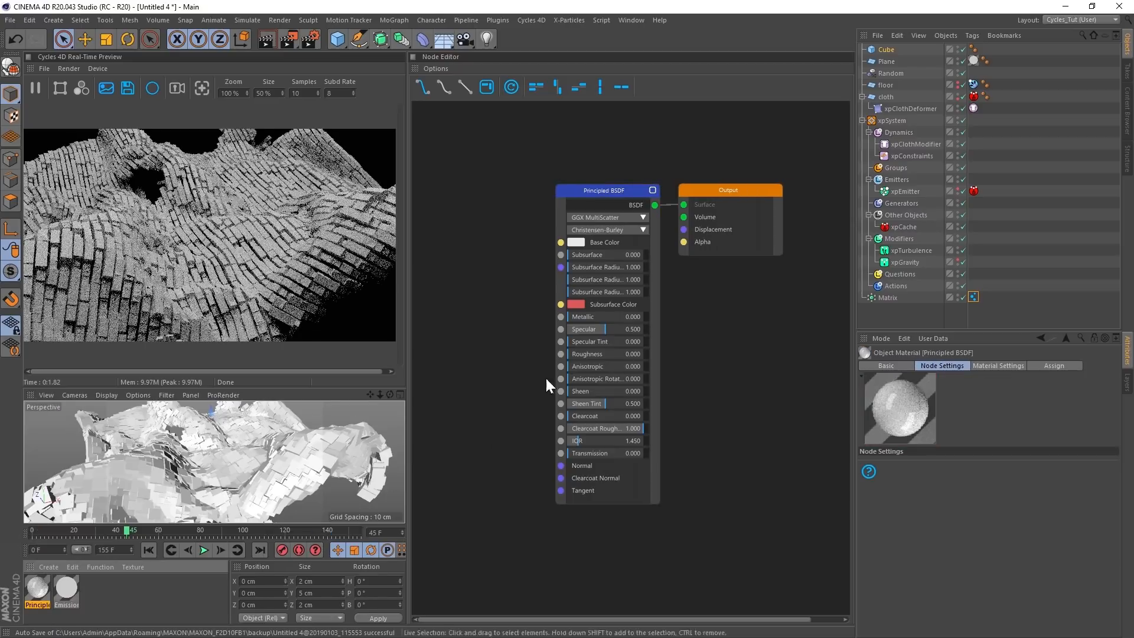
- Space out the Principled BSDF and Output nodes and assign the Principled BSDF material to the Cube
drag(742, 185, 760, 183)
drag(621, 194, 619, 175)
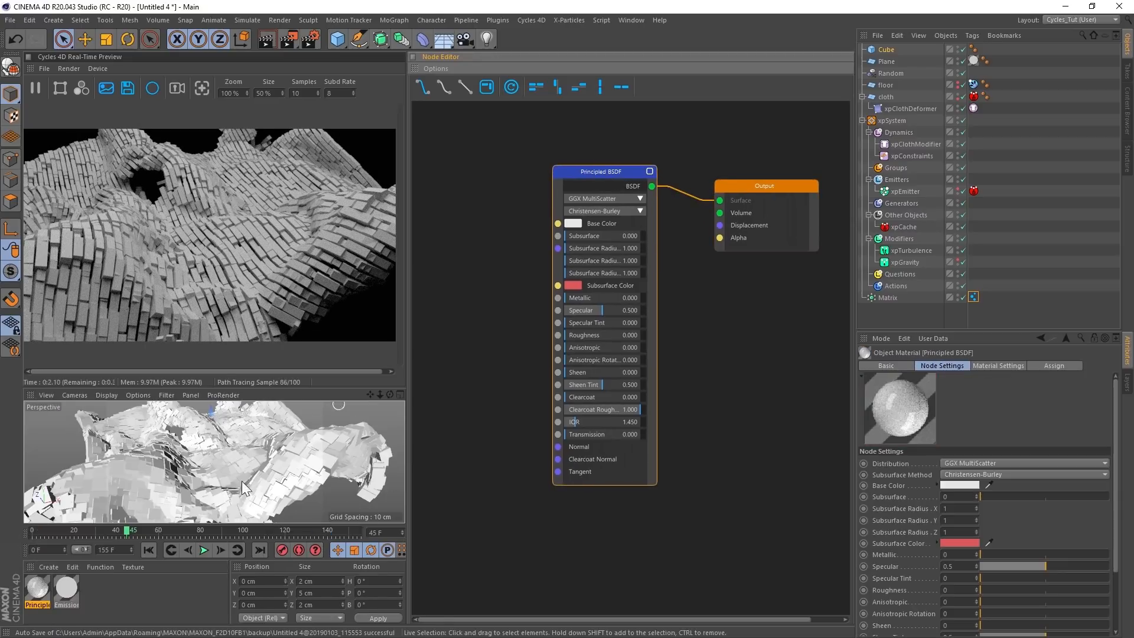
drag(43, 591, 885, 50)
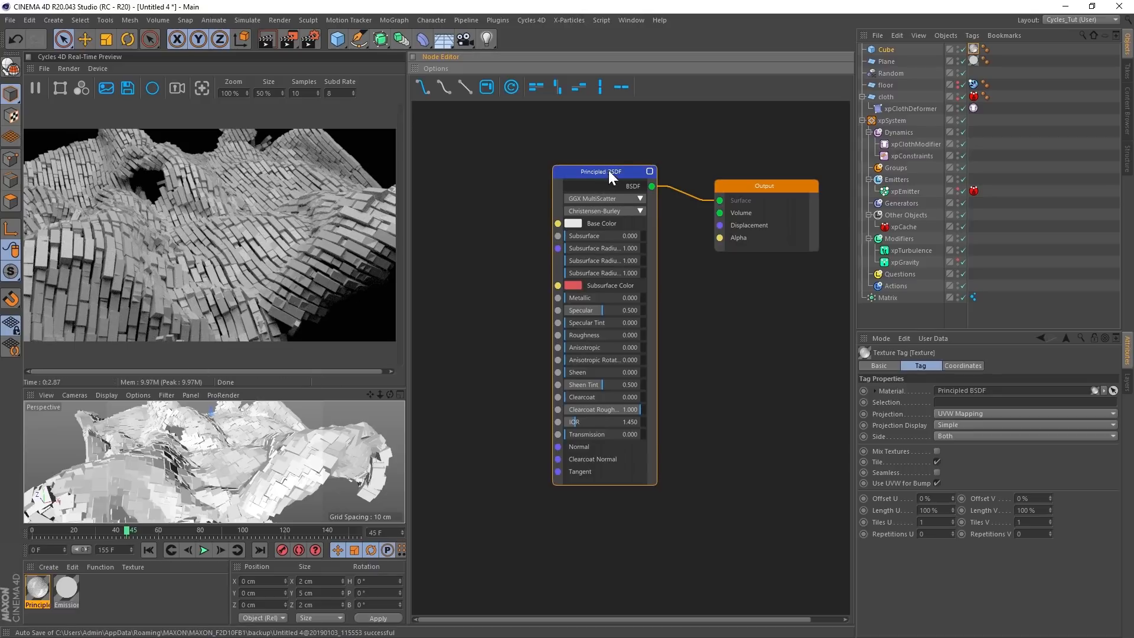
drag(609, 171, 578, 147)
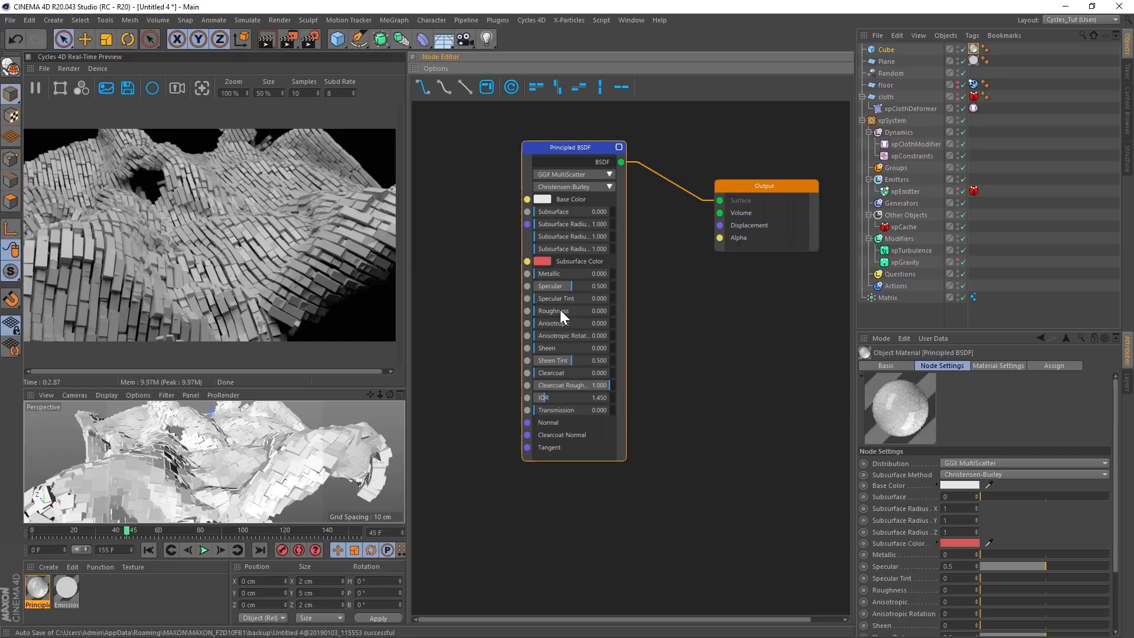
- Set the Principled BSDF base colour to a bright purple with a hue of 286°
click(541, 200)
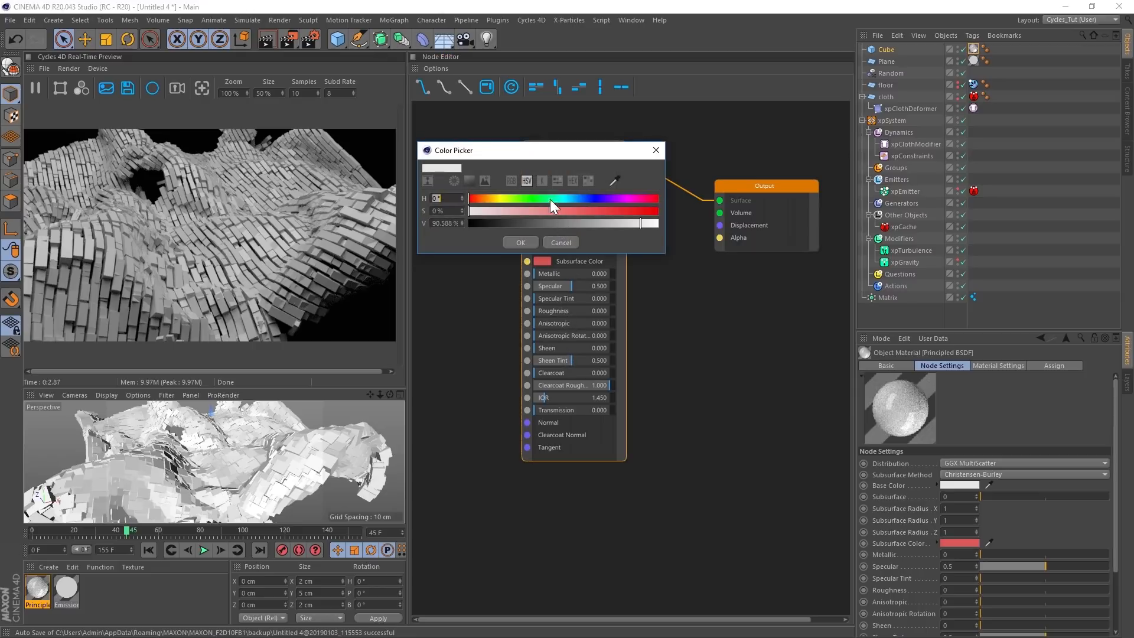
drag(595, 199, 649, 222)
click(620, 211)
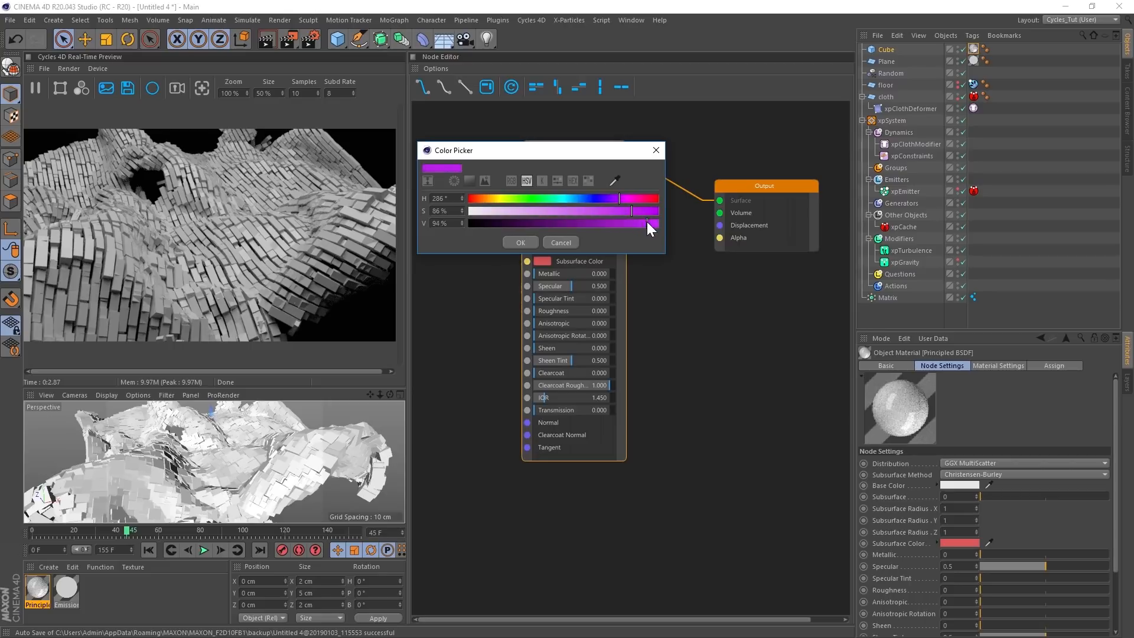
click(605, 212)
click(521, 243)
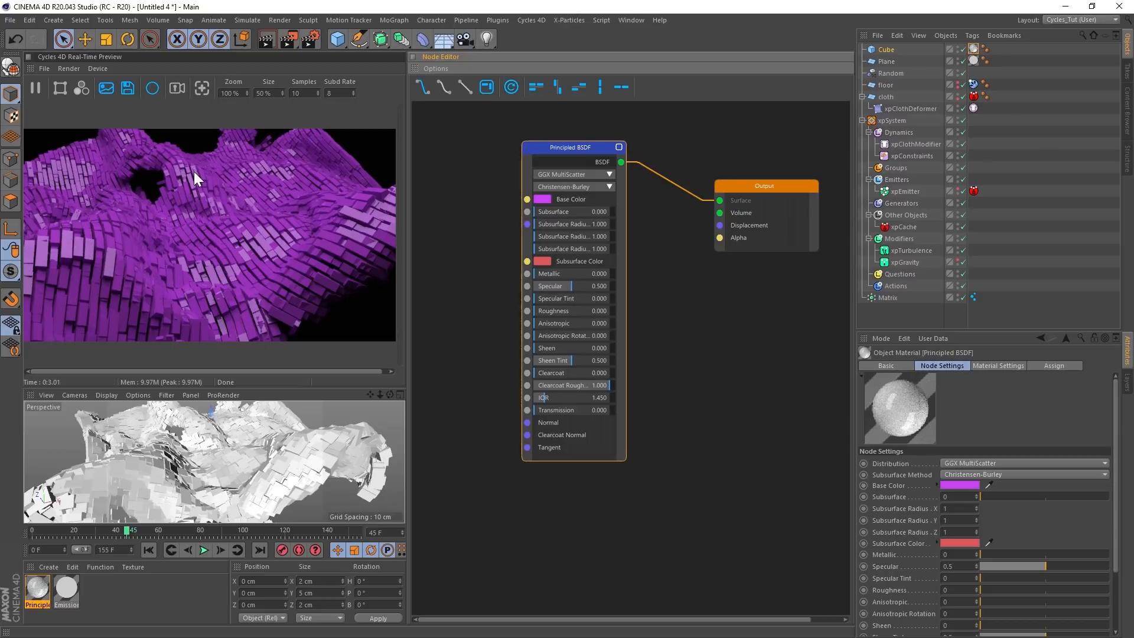
- Set the Principled BSDF's Specular to about 0.468 and Metallic to 1
click(545, 287)
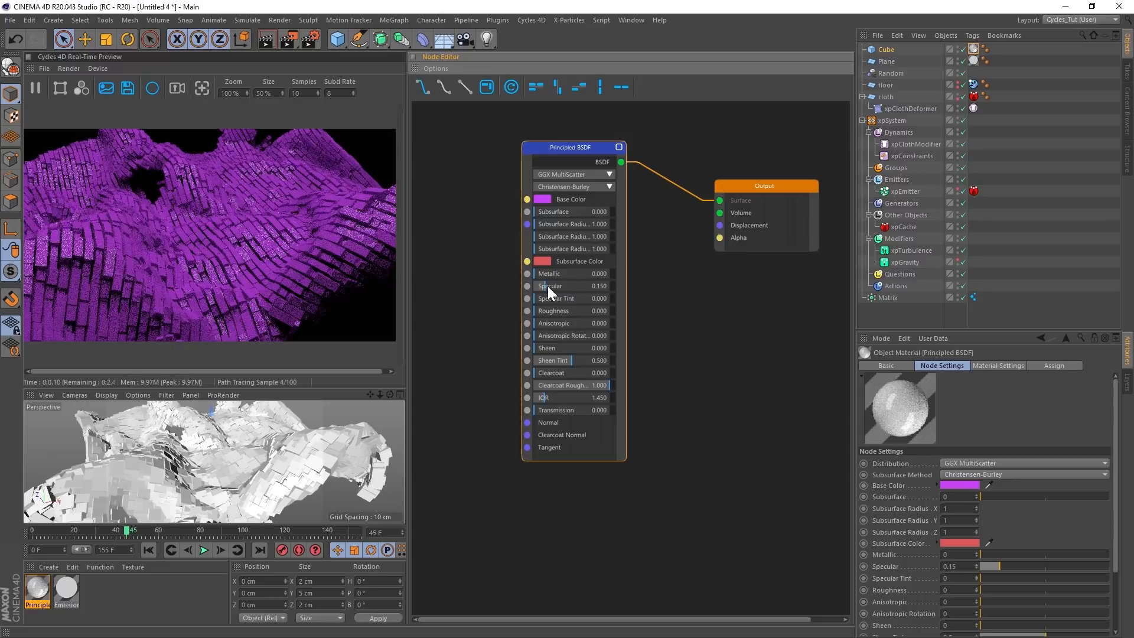
drag(541, 285, 570, 290)
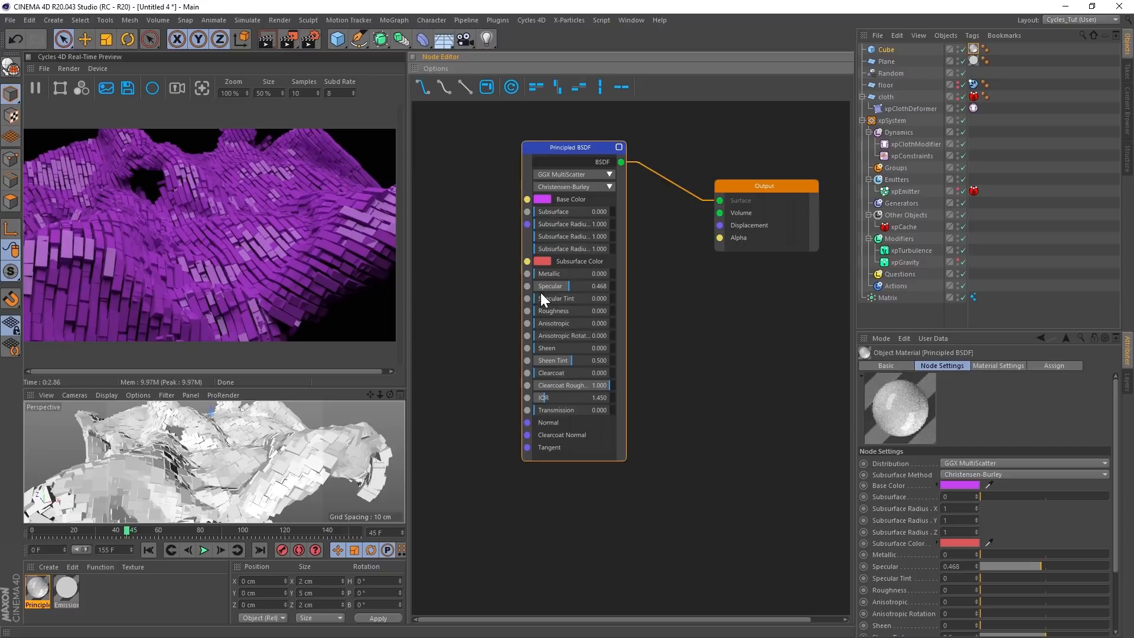
drag(534, 275, 614, 275)
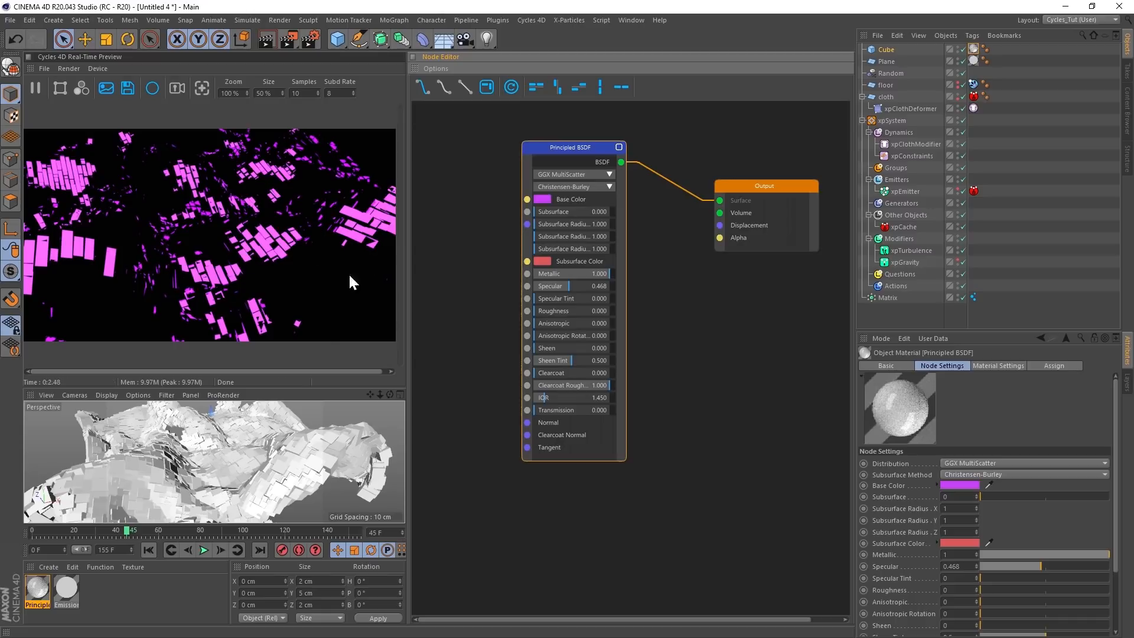
- Turn the base colour white with 0% saturation and set the Principled BSDF's Roughness to about 0.437
click(543, 200)
drag(509, 209, 490, 235)
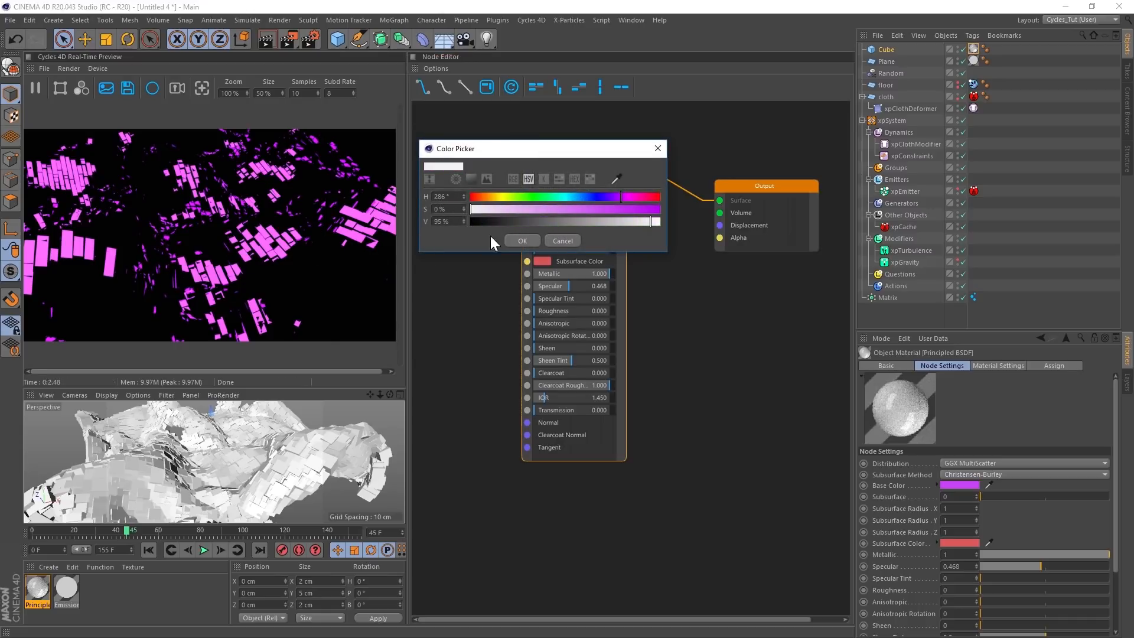
click(523, 240)
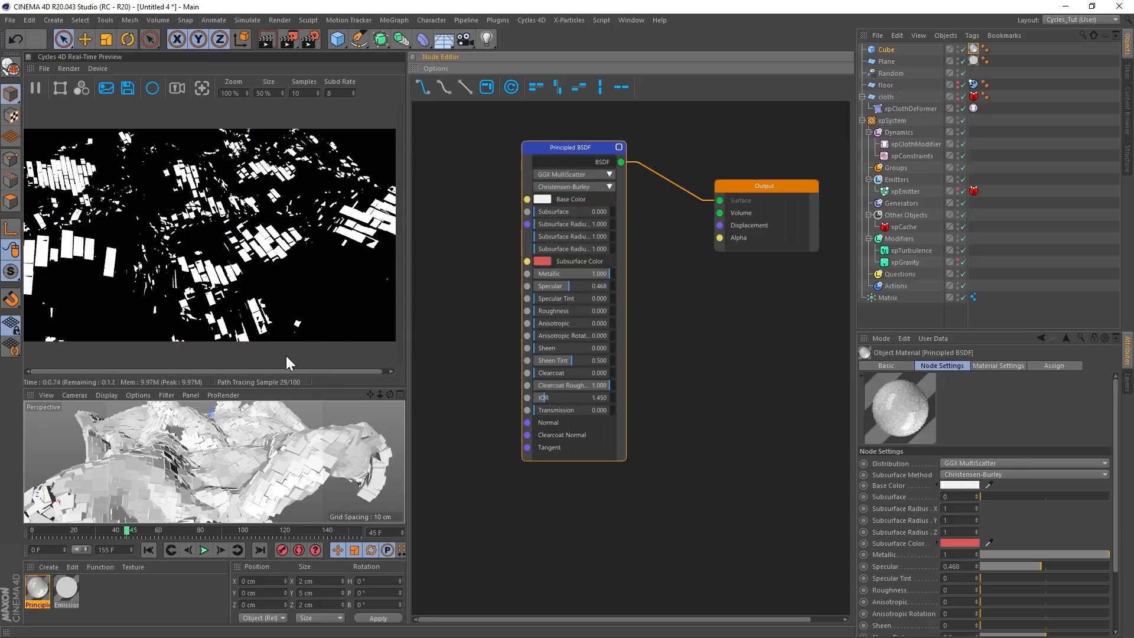
alt+drag(282, 465, 255, 450)
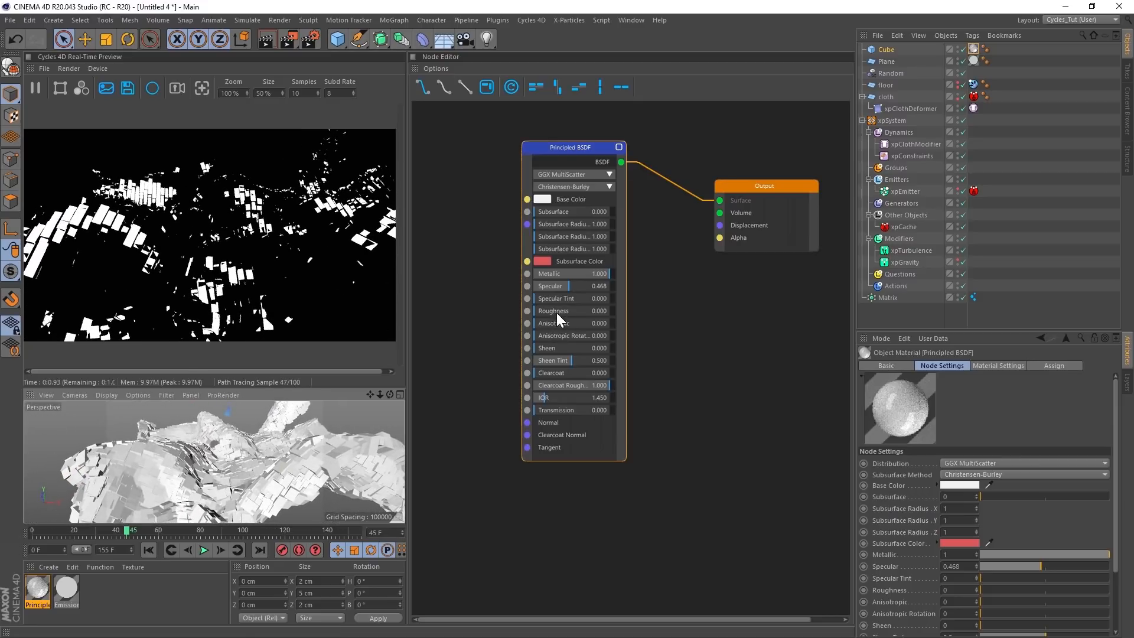
drag(537, 311, 564, 306)
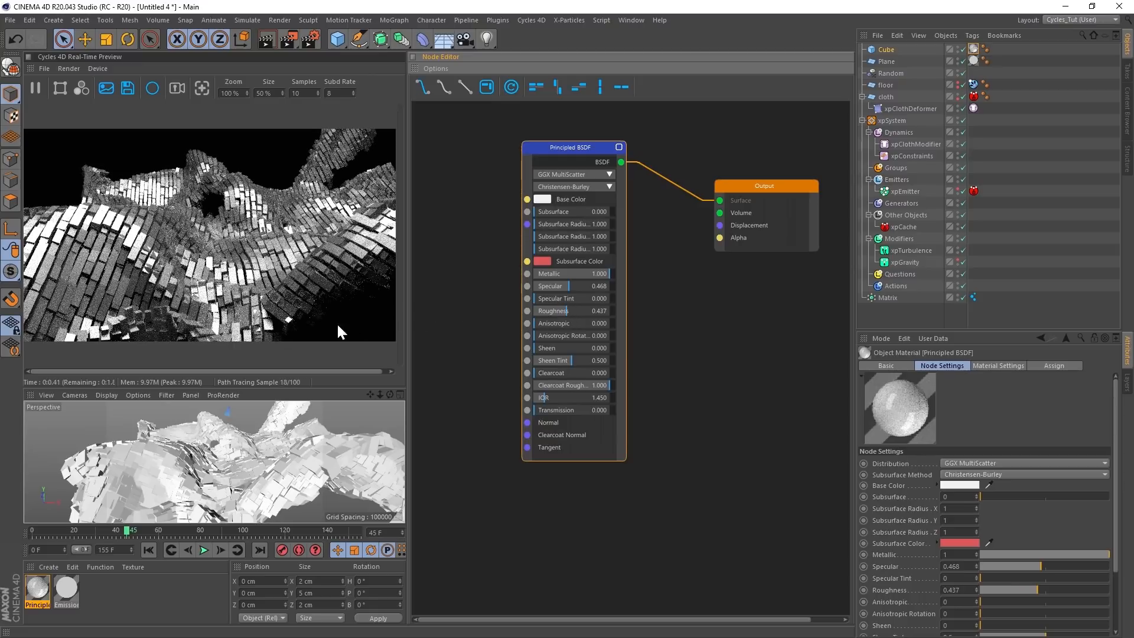
- Shrink the emissive Plane to about 130 by 185 cm and move it along X to about -370 cm
alt+drag(248, 482, 265, 463)
scroll(260, 467, down, 5)
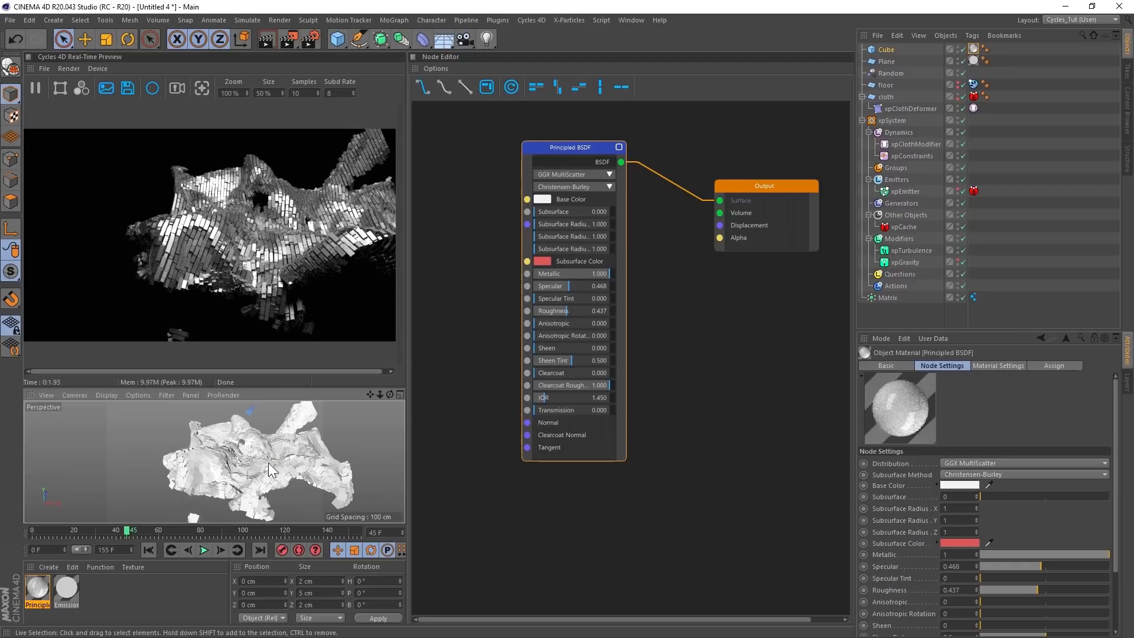
scroll(273, 465, down, 3)
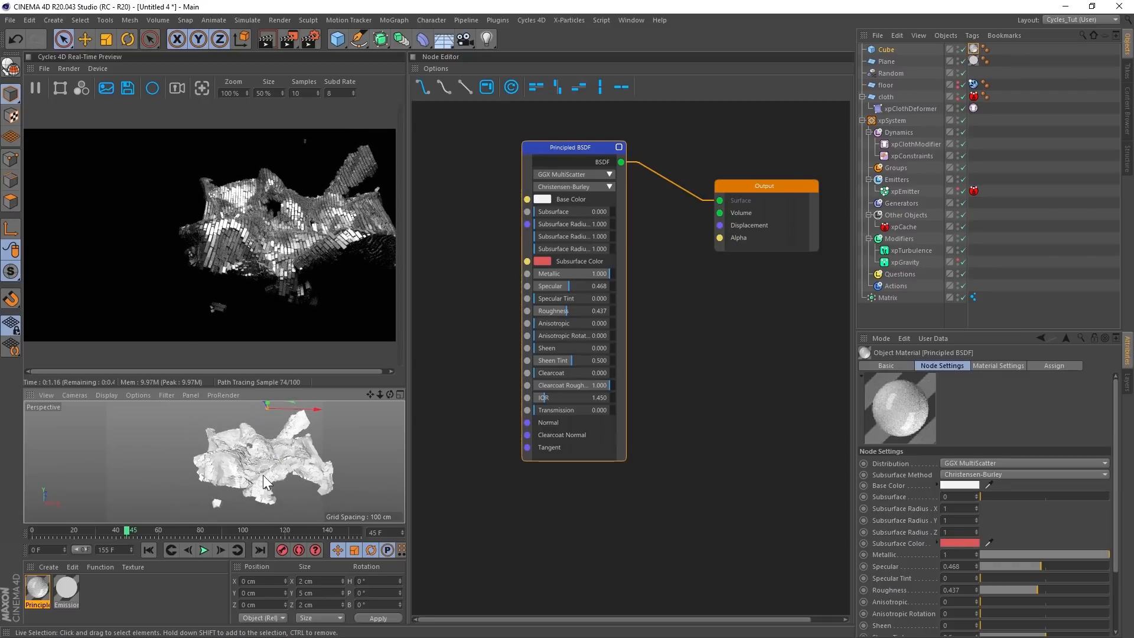
mouse_move(263, 475)
alt+mouse_down()
mouse_move(247, 495)
mouse_move(243, 473)
mouse_move(256, 469)
alt+mouse_up()
scroll(243, 472, down, 4)
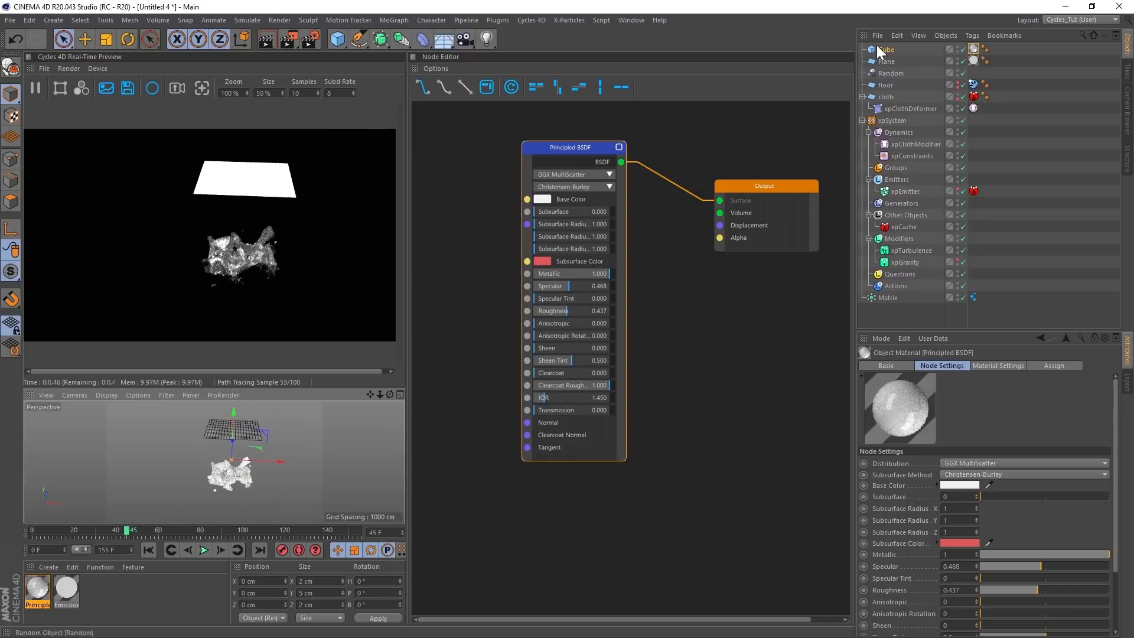
click(884, 62)
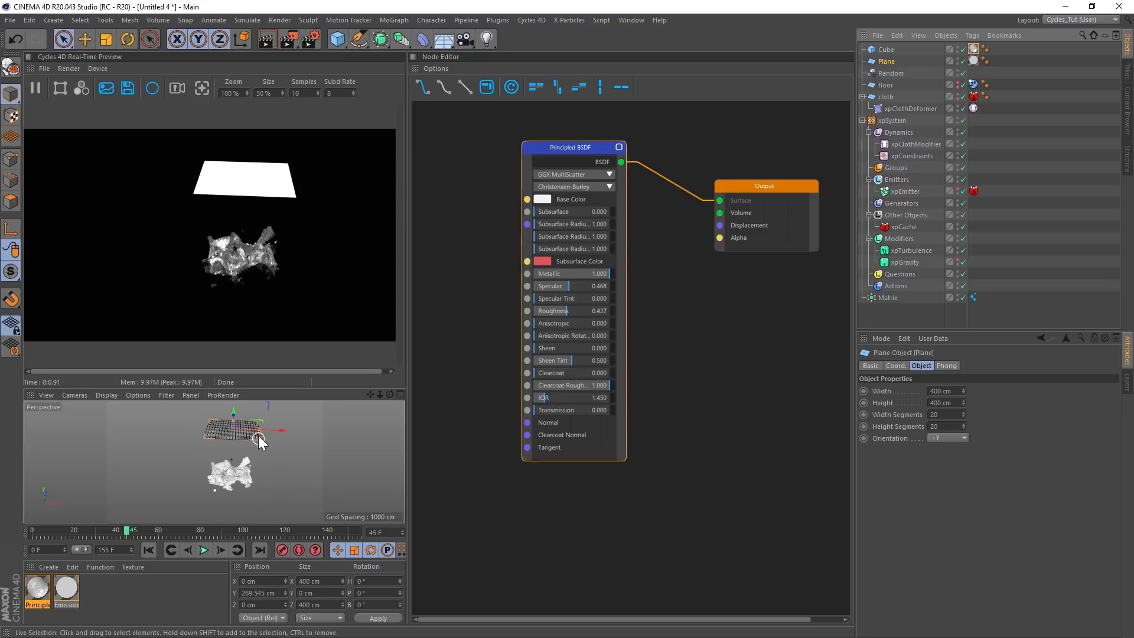
drag(260, 428, 250, 431)
mouse_move(243, 429)
mouse_down()
mouse_move(234, 424)
mouse_move(269, 437)
mouse_move(246, 435)
mouse_up()
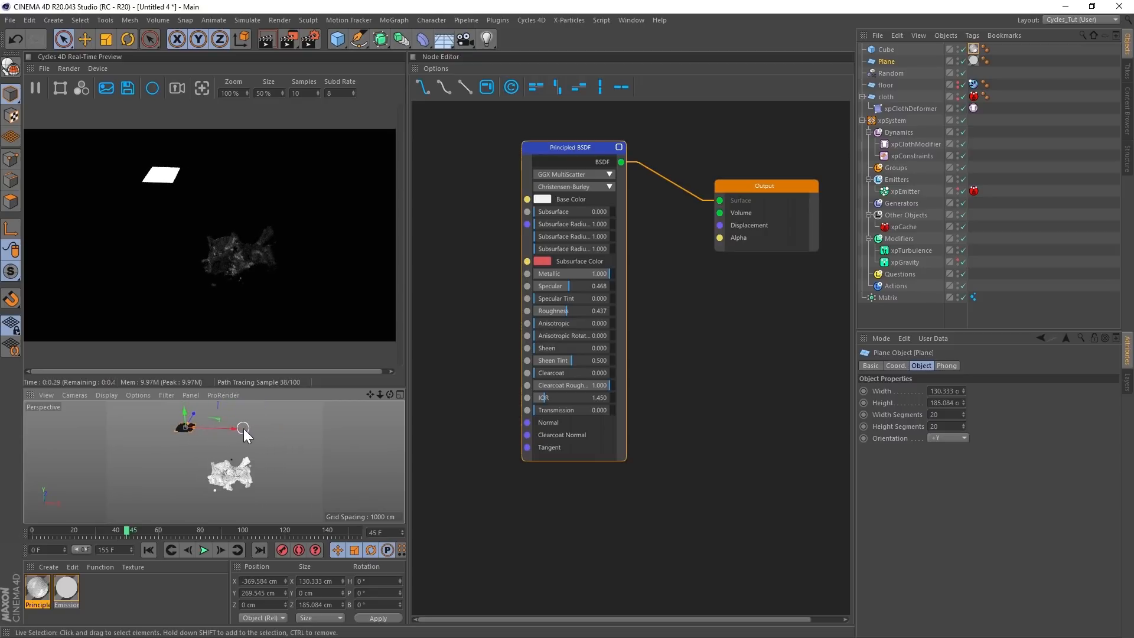
- Tilt the emissive Plane to a bank angle of about -38.3°
key(r)
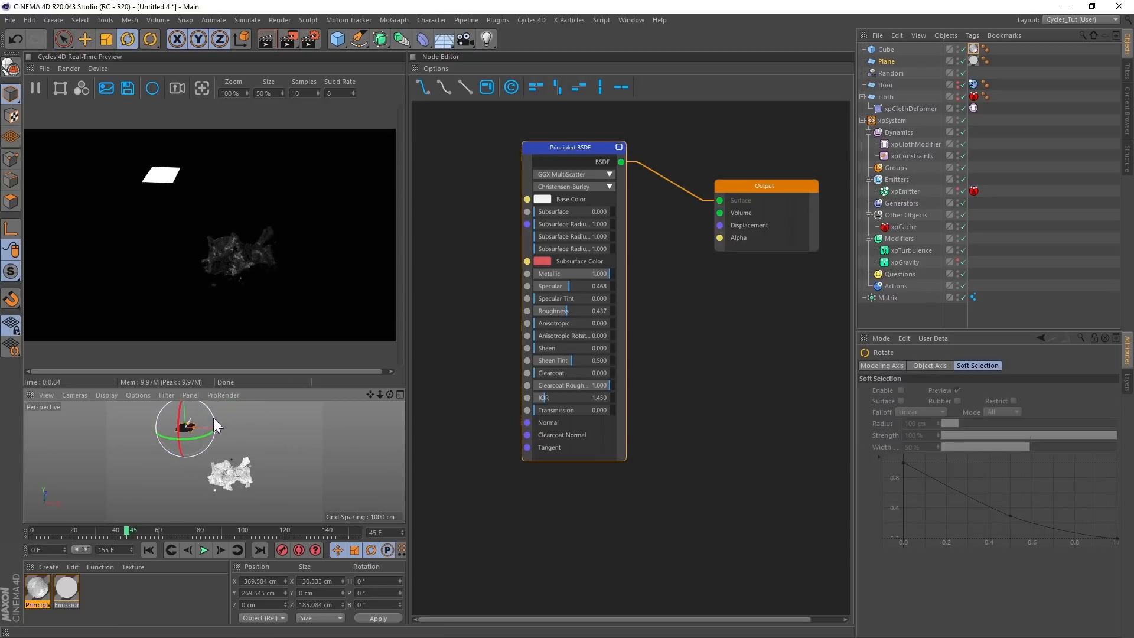
mouse_move(214, 418)
mouse_down()
mouse_move(203, 404)
mouse_move(207, 418)
mouse_up()
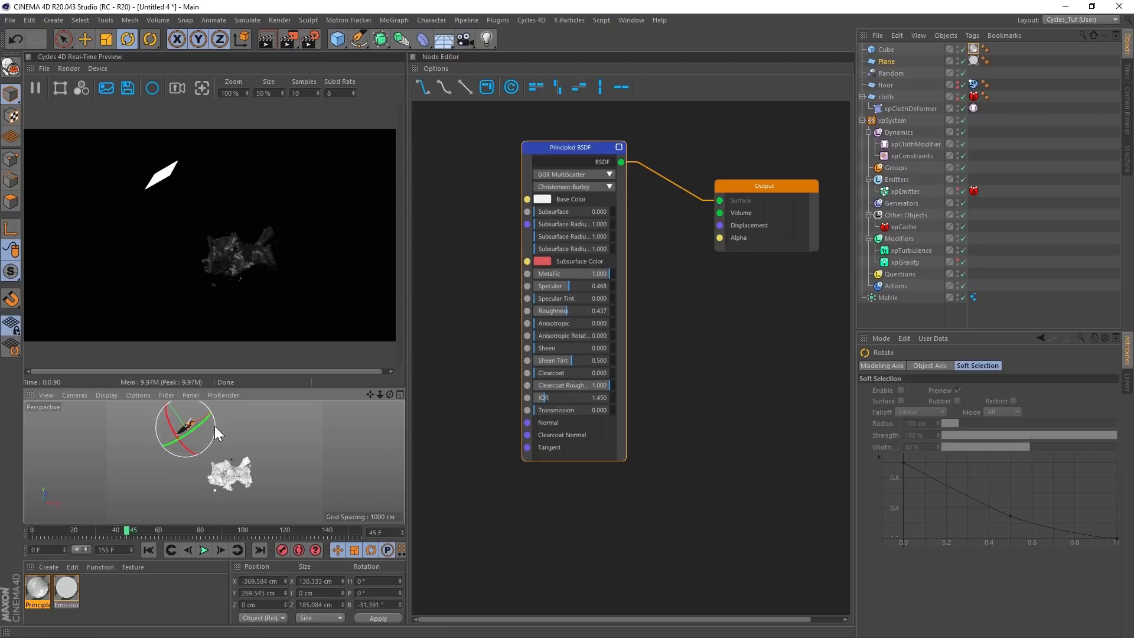
drag(216, 426, 214, 434)
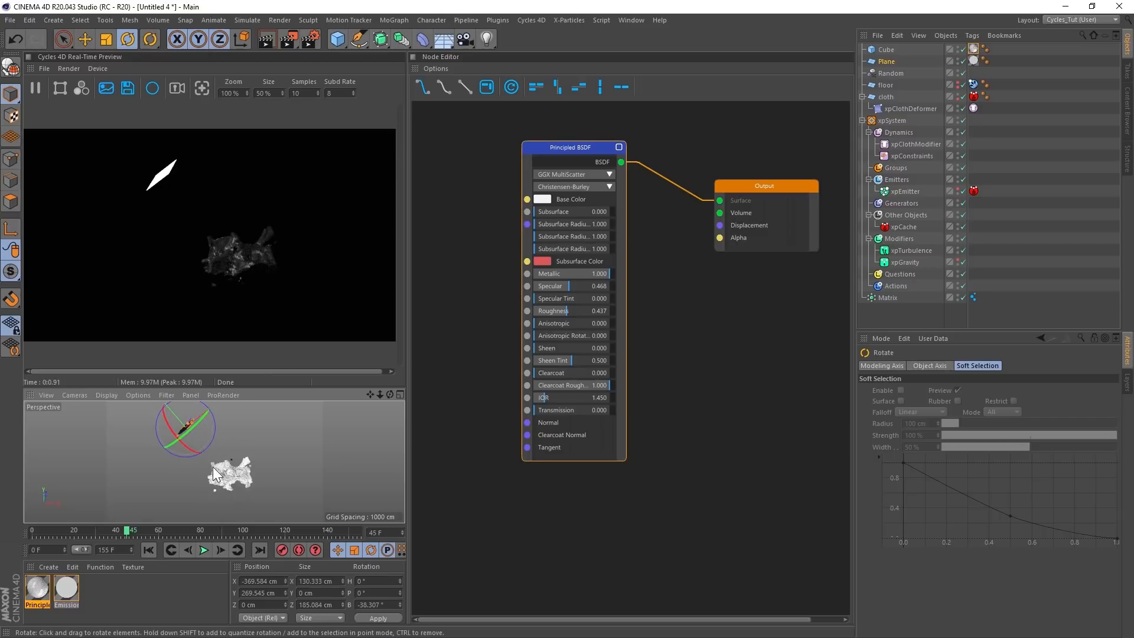
- Space out the Emission material's nodes and raise the emission Strength to about 45.2
click(69, 589)
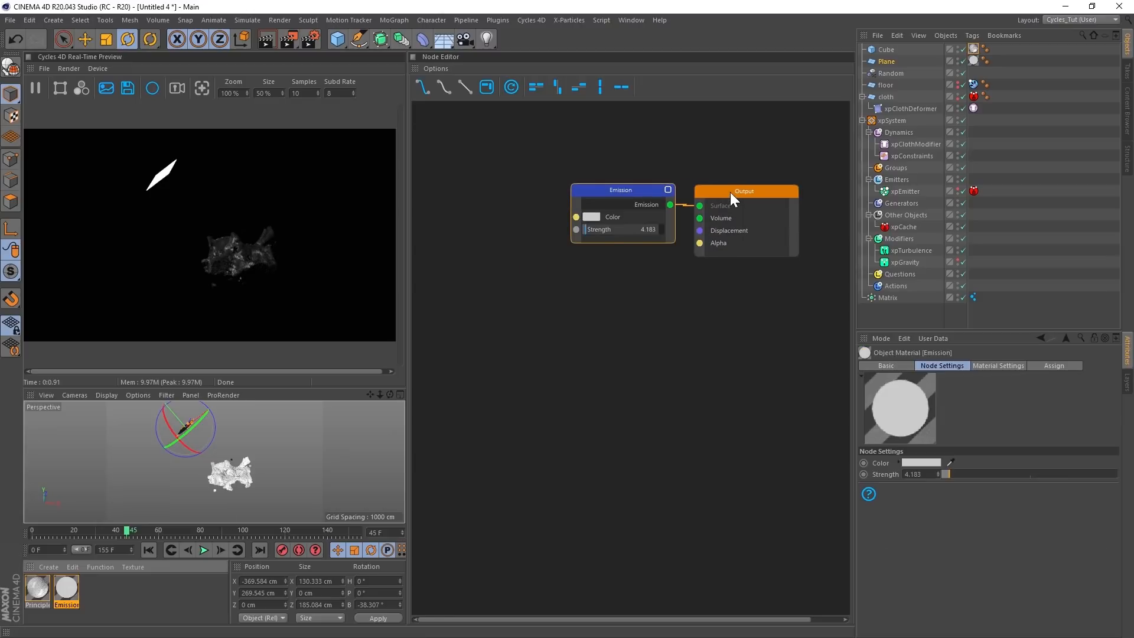
drag(730, 192, 759, 180)
drag(643, 192, 632, 199)
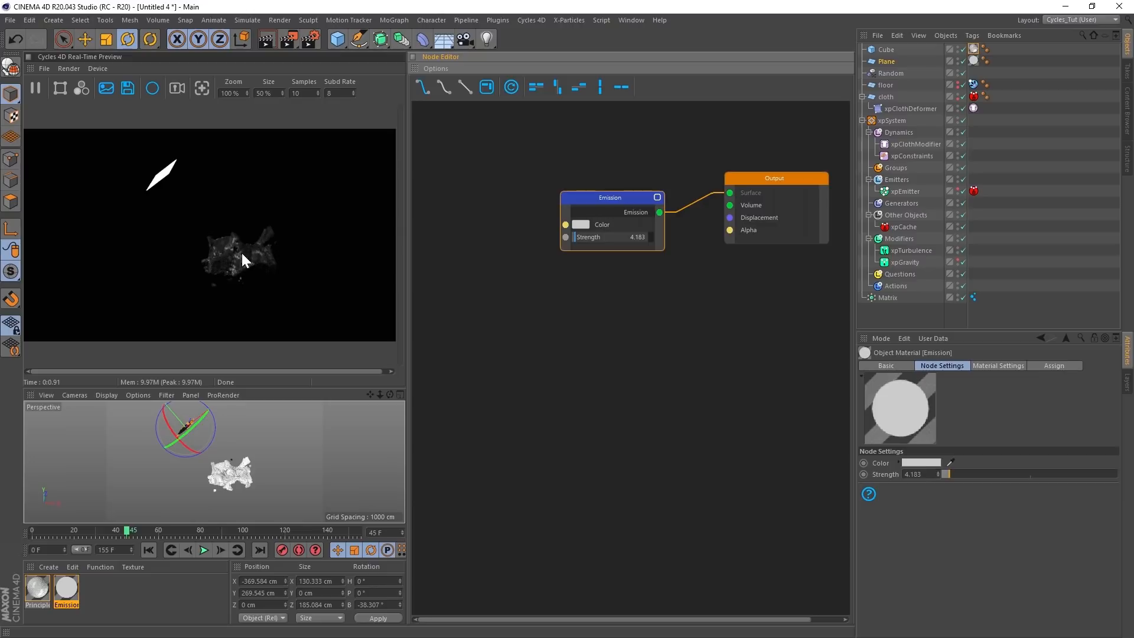
scroll(265, 471, up, 5)
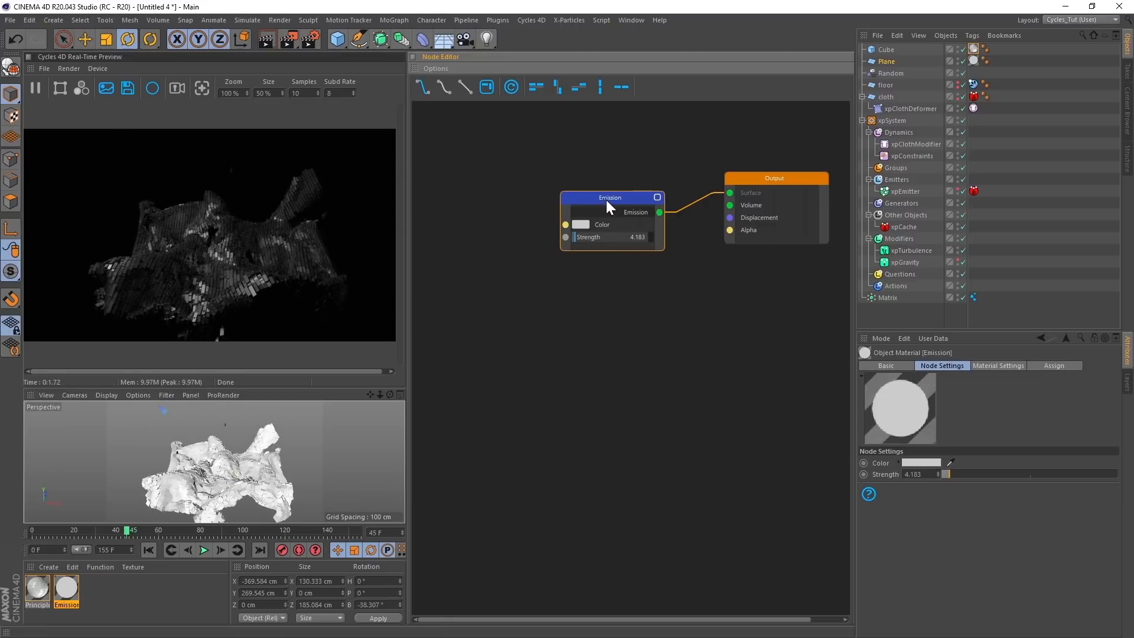
drag(606, 200, 615, 193)
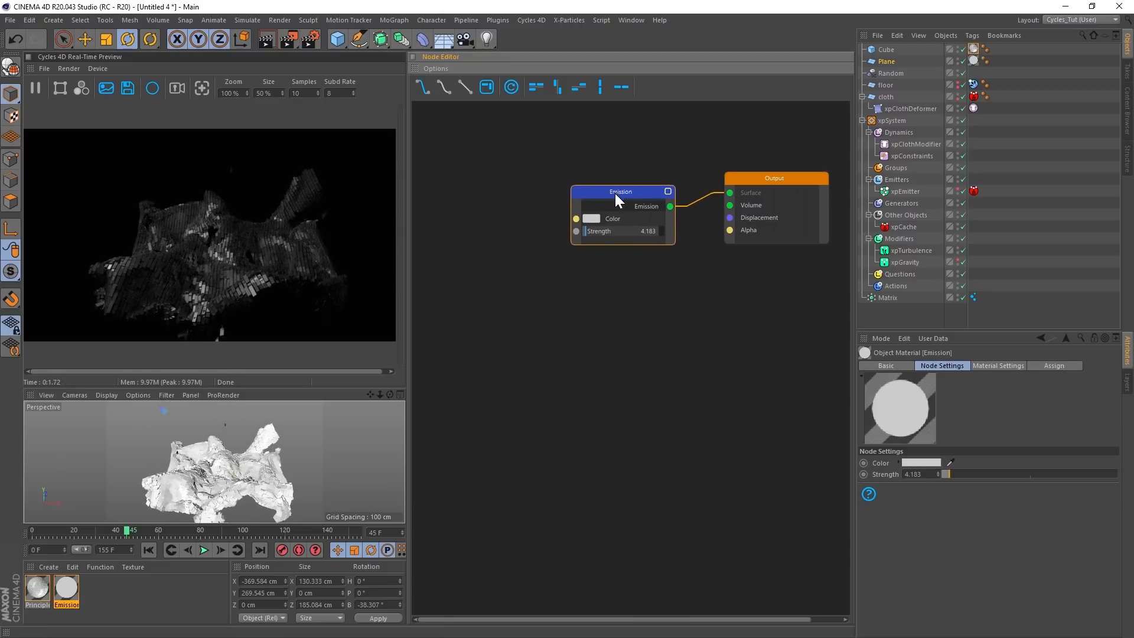
click(593, 218)
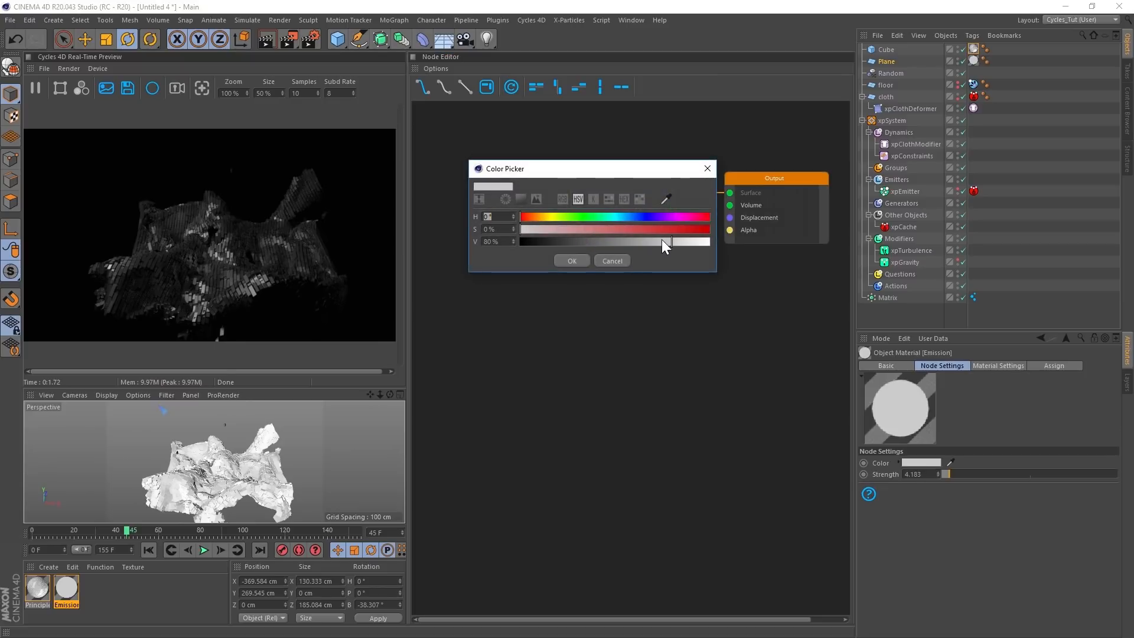
click(712, 169)
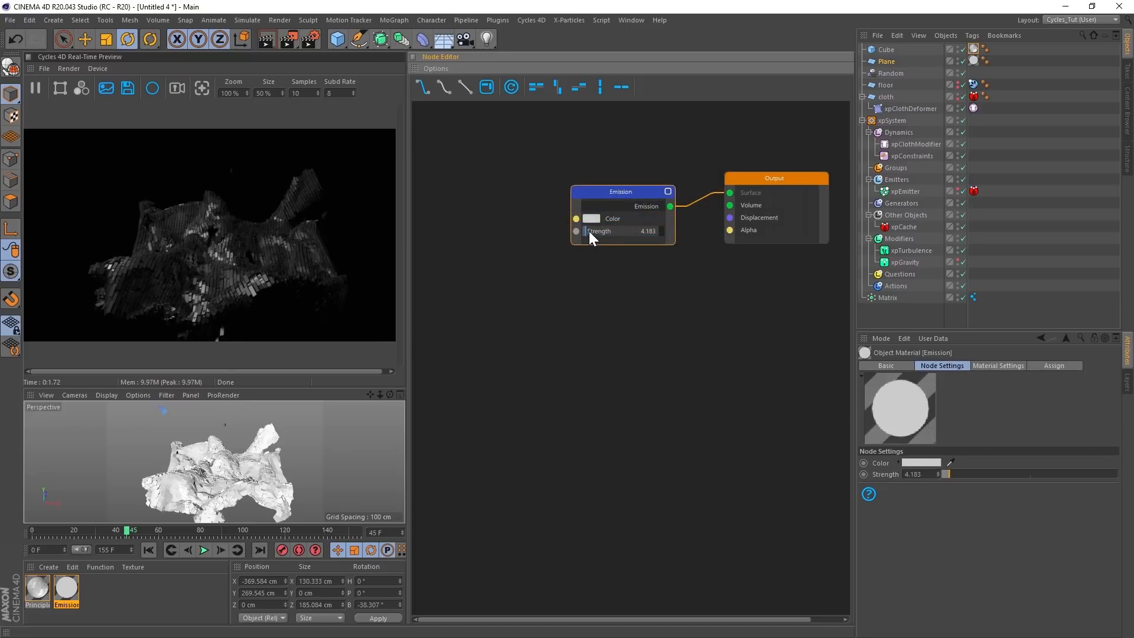
drag(590, 230, 594, 189)
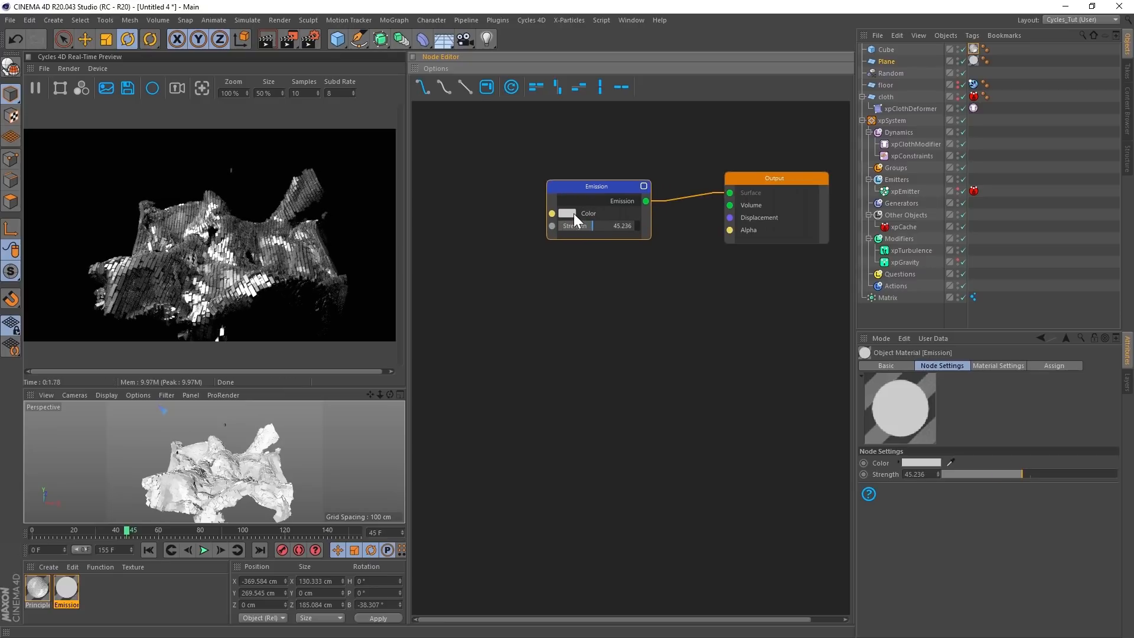
- Try different hues for the emission colour, settling on purple at H 273°, S 70%, V 80%
click(899, 462)
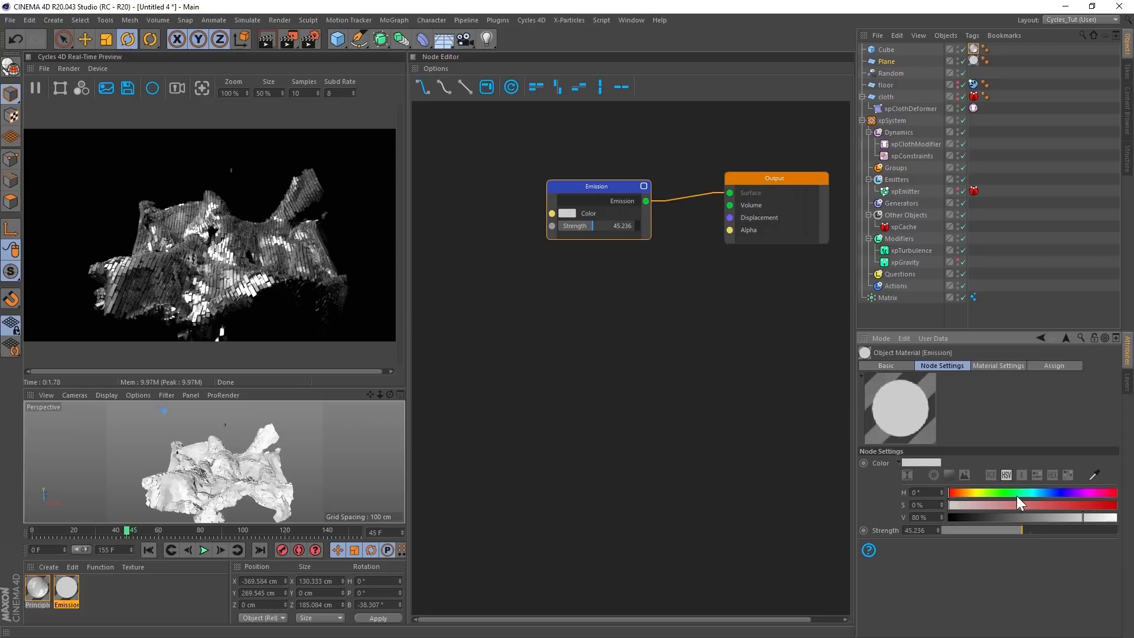
click(1041, 492)
click(1066, 505)
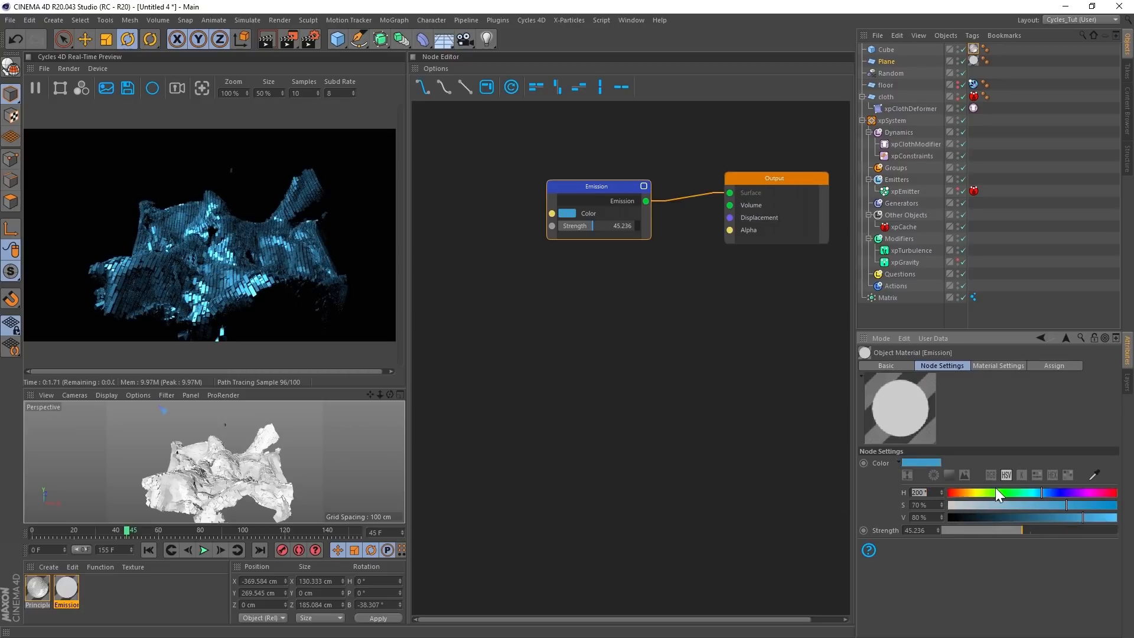
click(996, 491)
click(1076, 493)
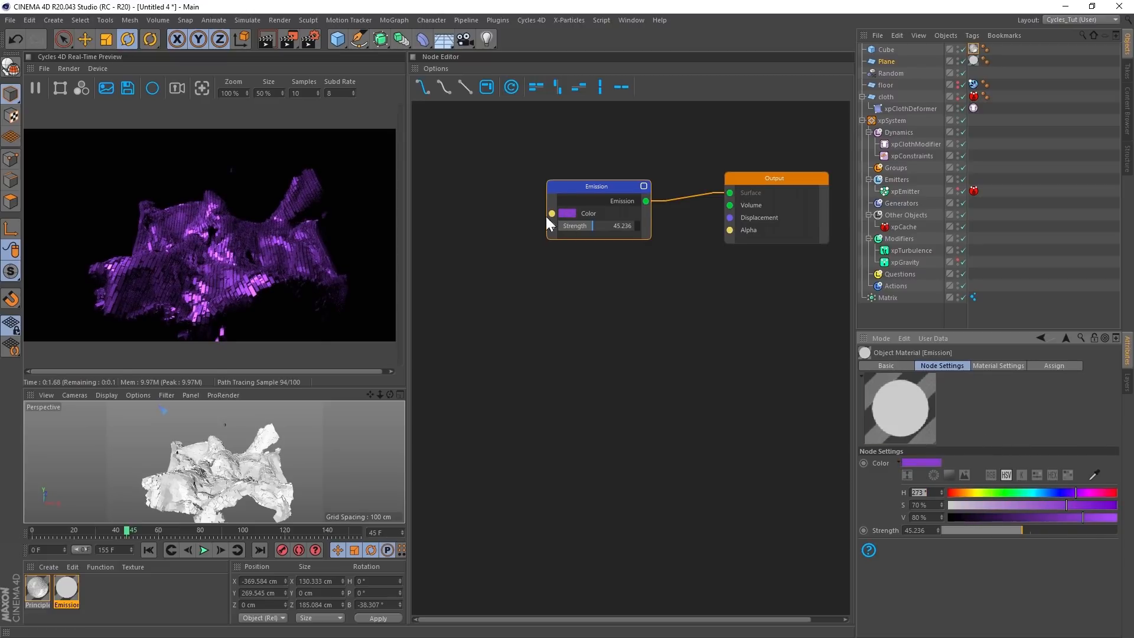
- Space out the Emission material's nodes and add a Blackbody node connected to the Emission node's Color input
drag(779, 179, 794, 182)
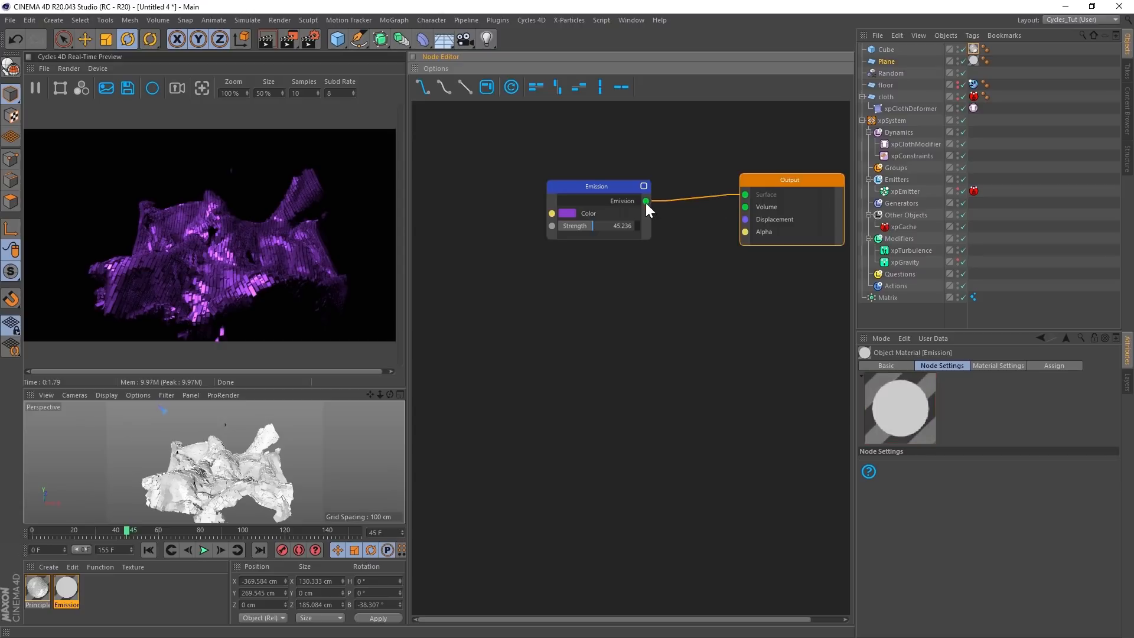
drag(611, 187, 678, 221)
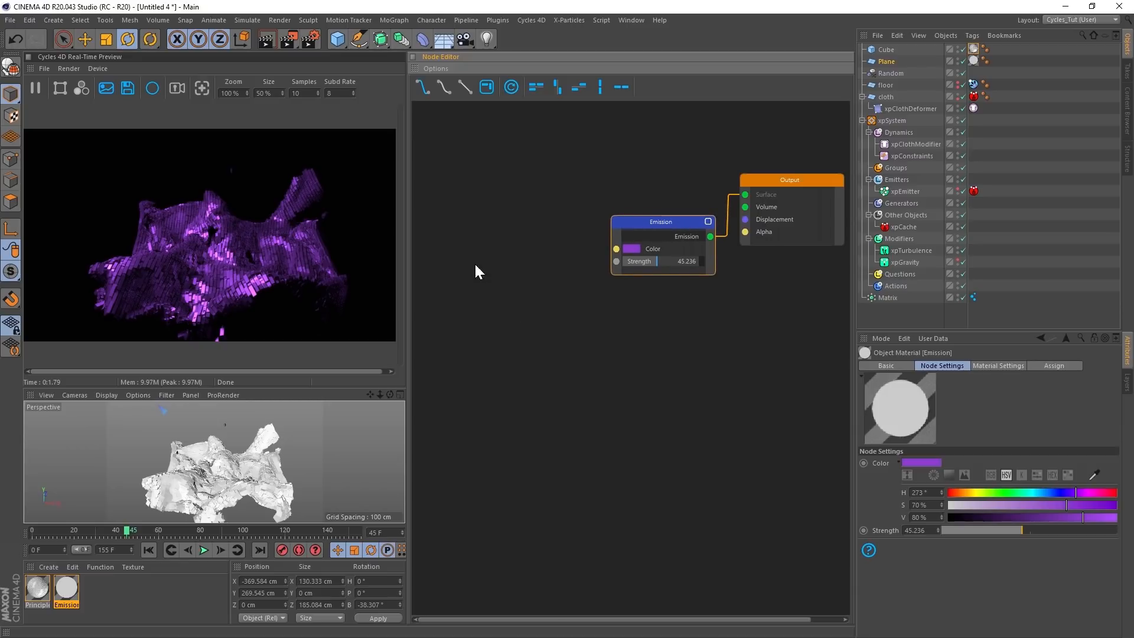
right_click(471, 223)
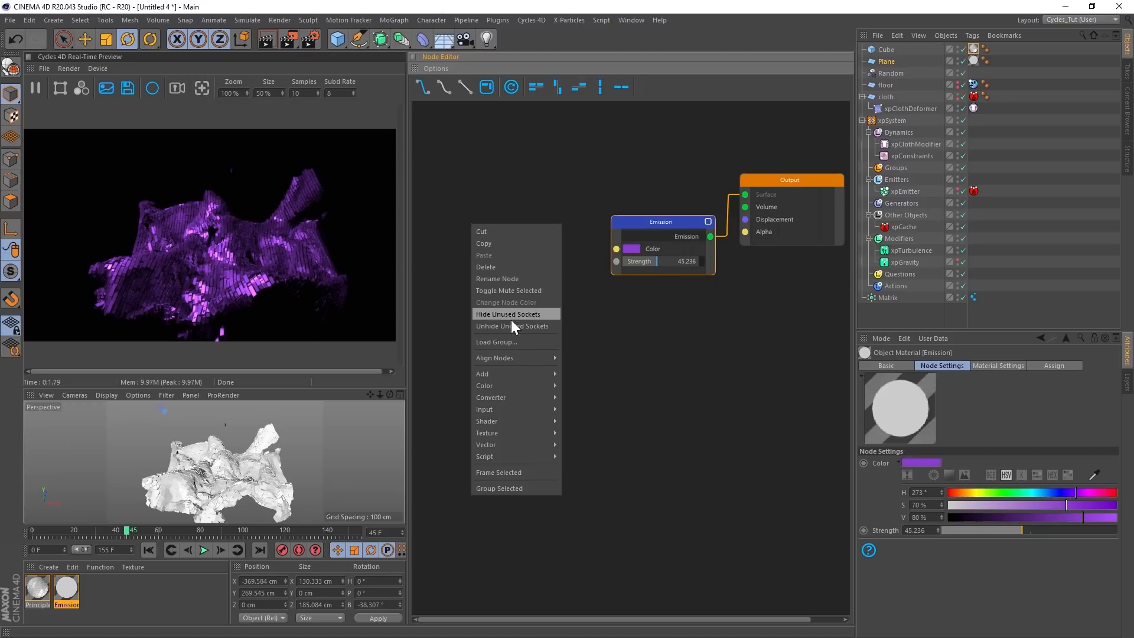
mouse_move(527, 361)
mouse_move(531, 398)
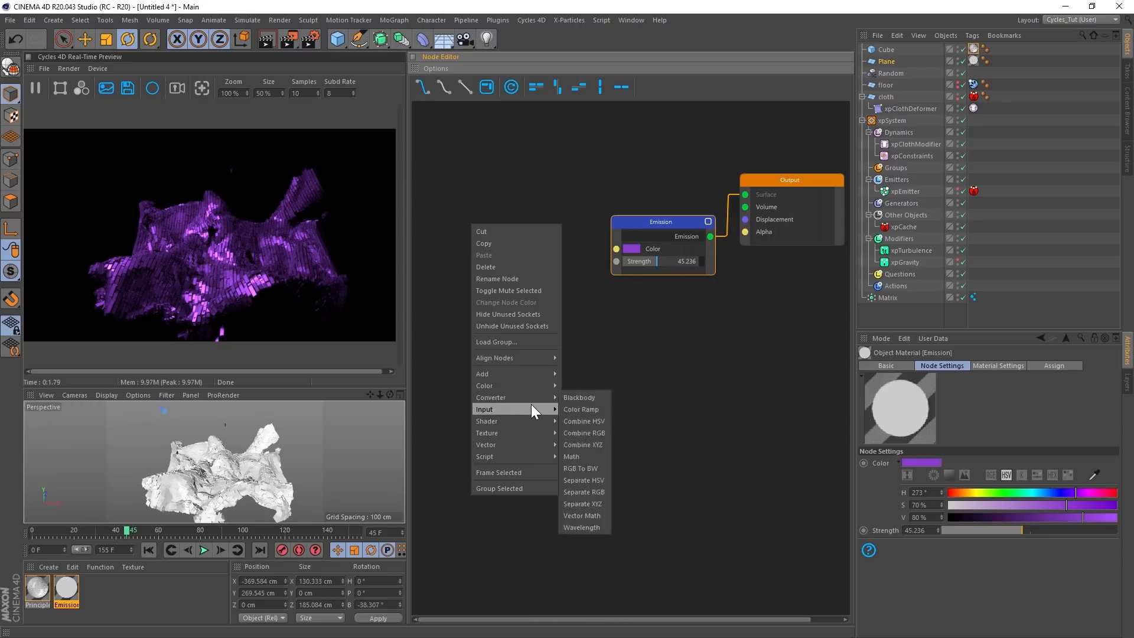
click(578, 399)
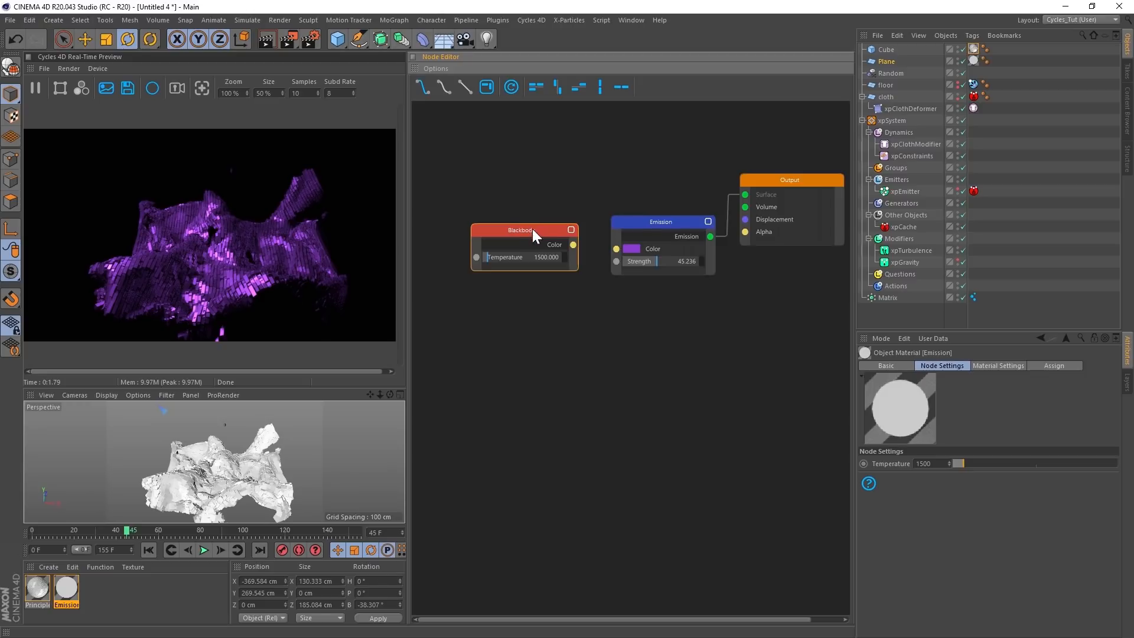
drag(533, 228, 616, 249)
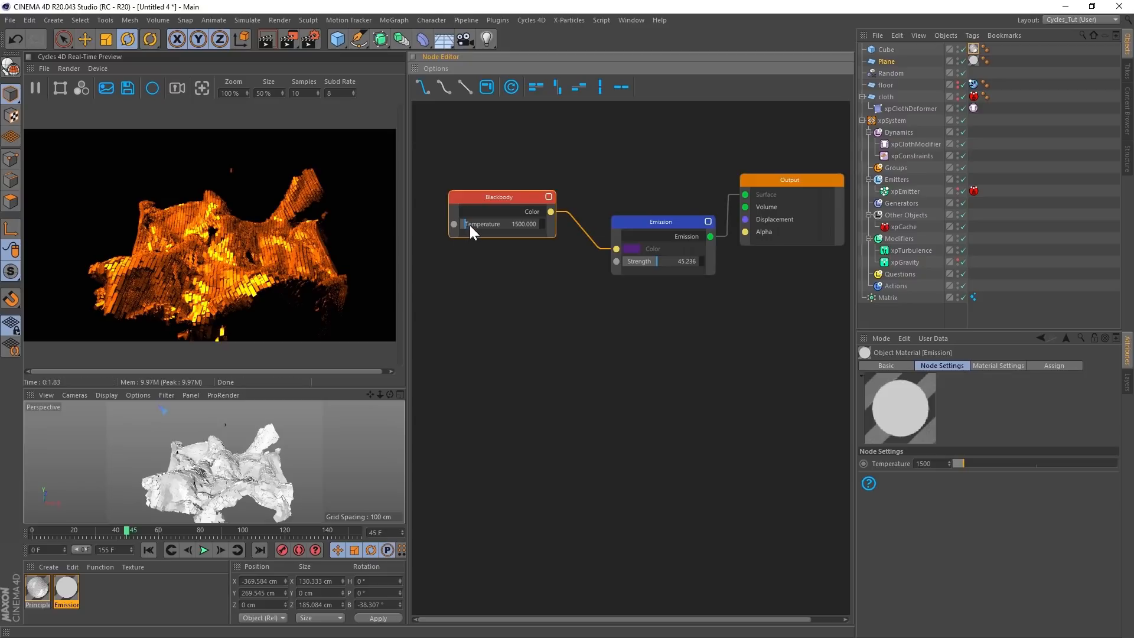
- Try warmer and cooler Blackbody temperatures, settling on about 3667
drag(488, 196, 491, 213)
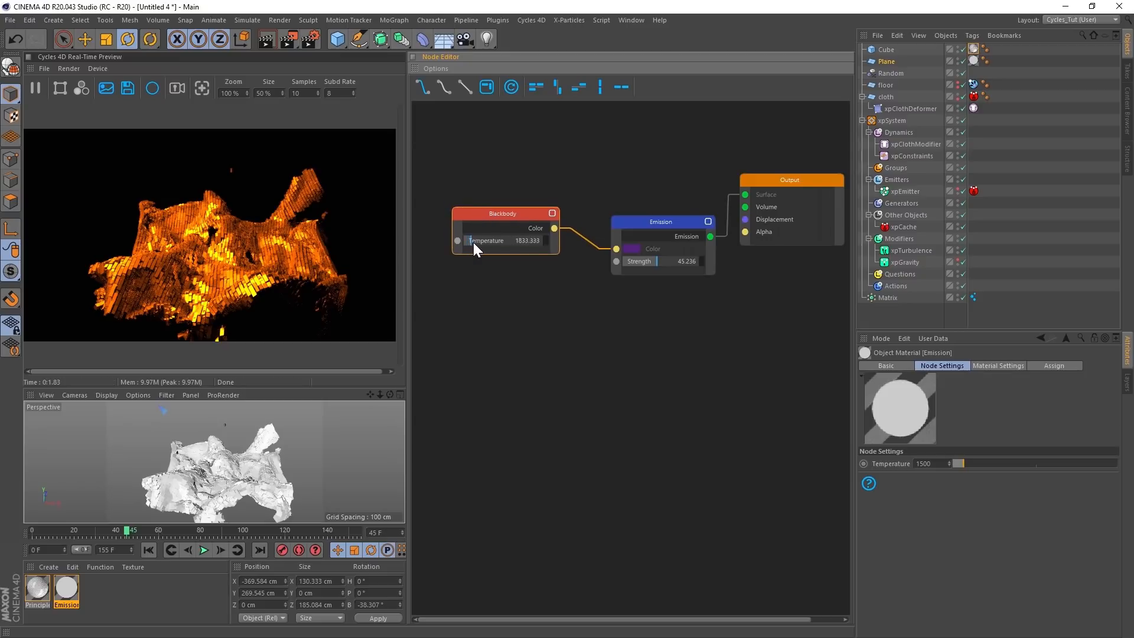
drag(473, 242, 493, 240)
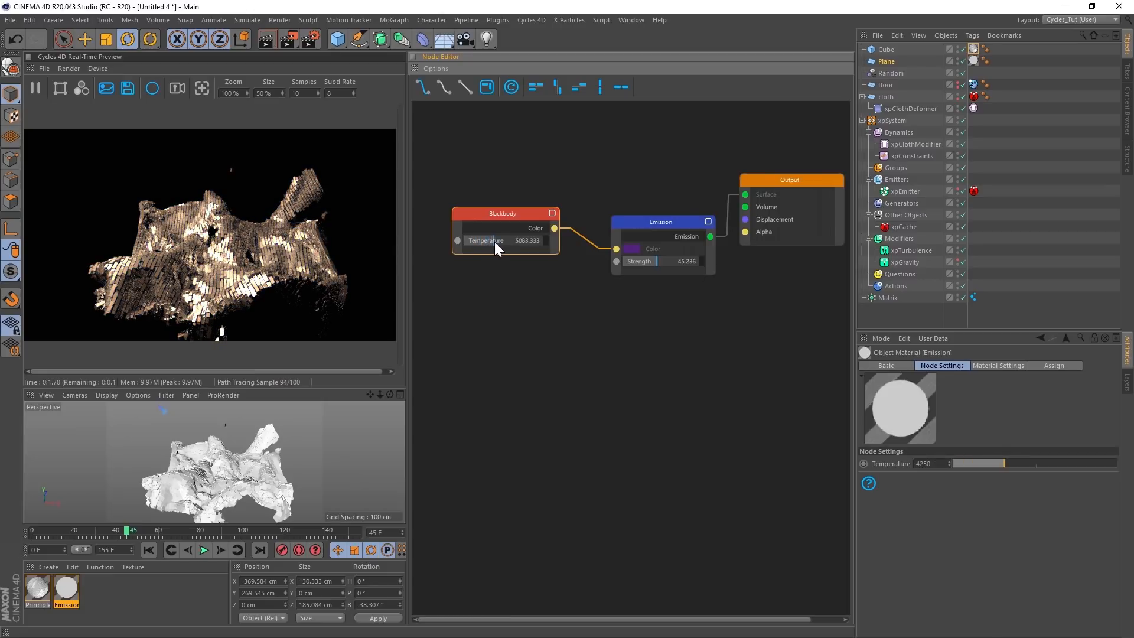
drag(512, 242, 527, 182)
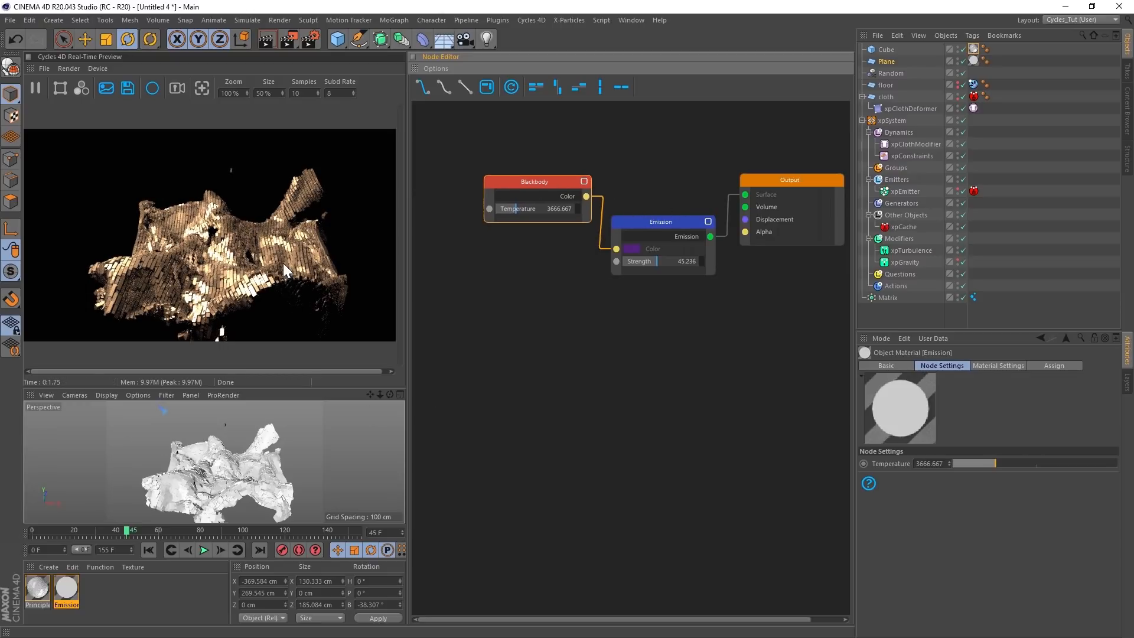
- Duplicate the emissive Plane to the opposite side at X about 421 cm and rotate the copy to a bank angle of about 52°
alt+right_drag(248, 465, 208, 471)
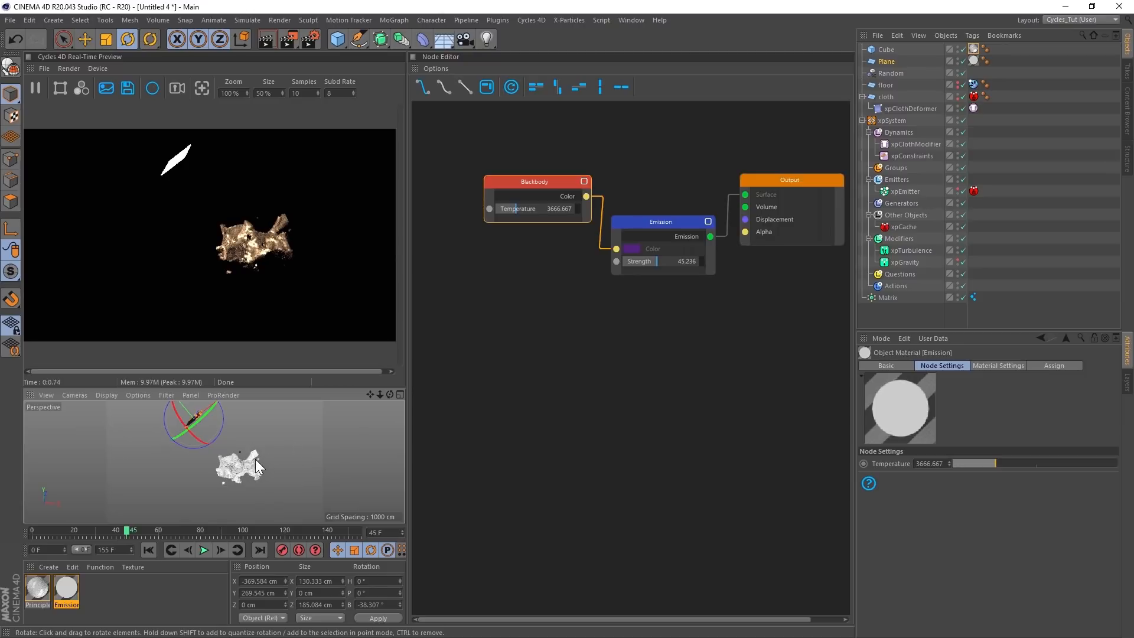
key(e)
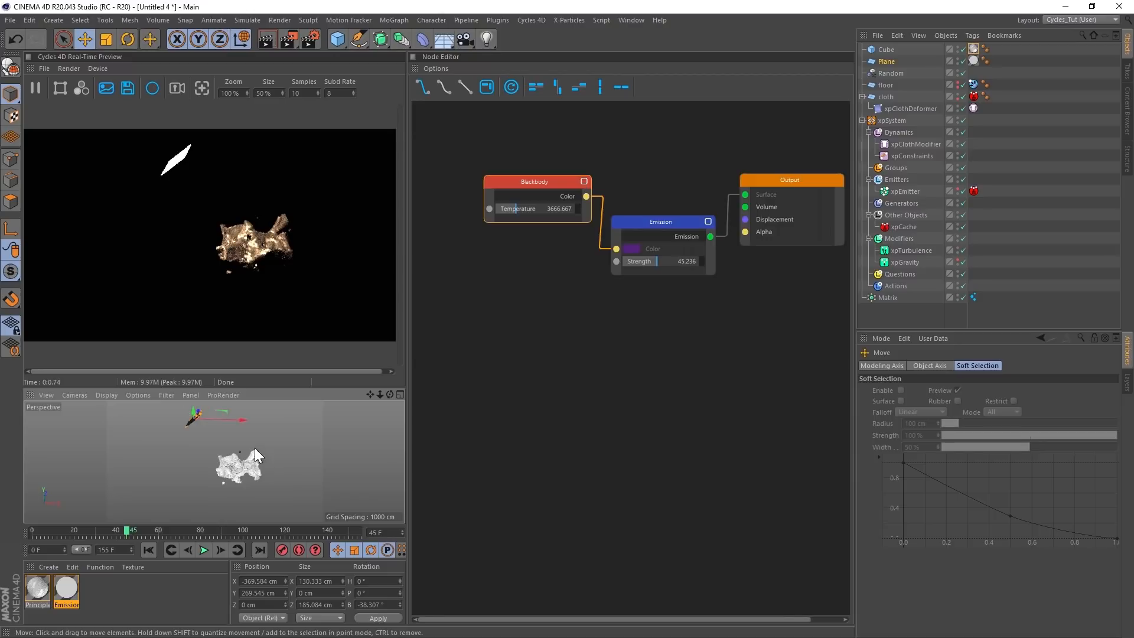
mouse_move(193, 412)
mouse_down()
mouse_move(194, 426)
mouse_move(349, 428)
mouse_up()
key(r)
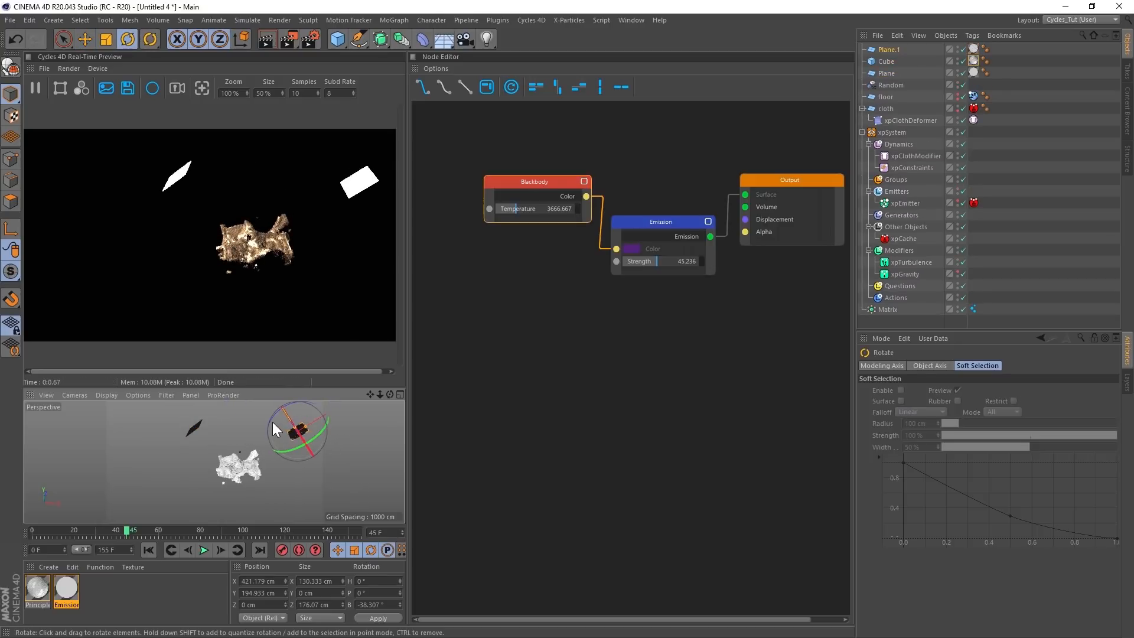
drag(273, 420, 317, 405)
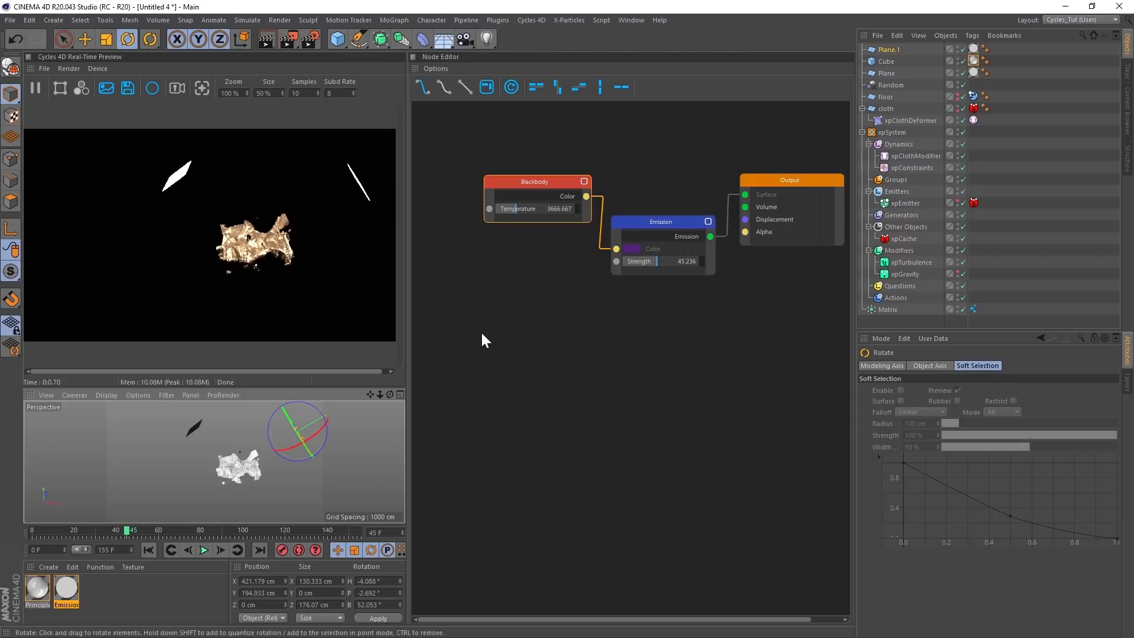
- Move Plane.1 just below the Cube in the object hierarchy and assign it a duplicate of the Emission material
click(891, 50)
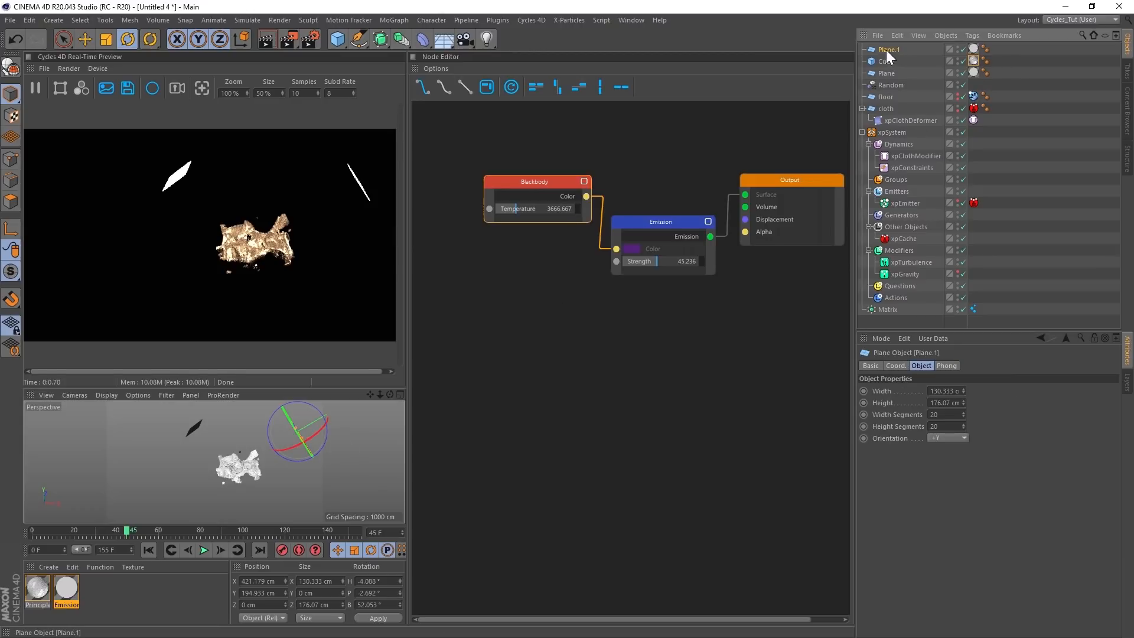
drag(886, 50, 894, 65)
click(108, 602)
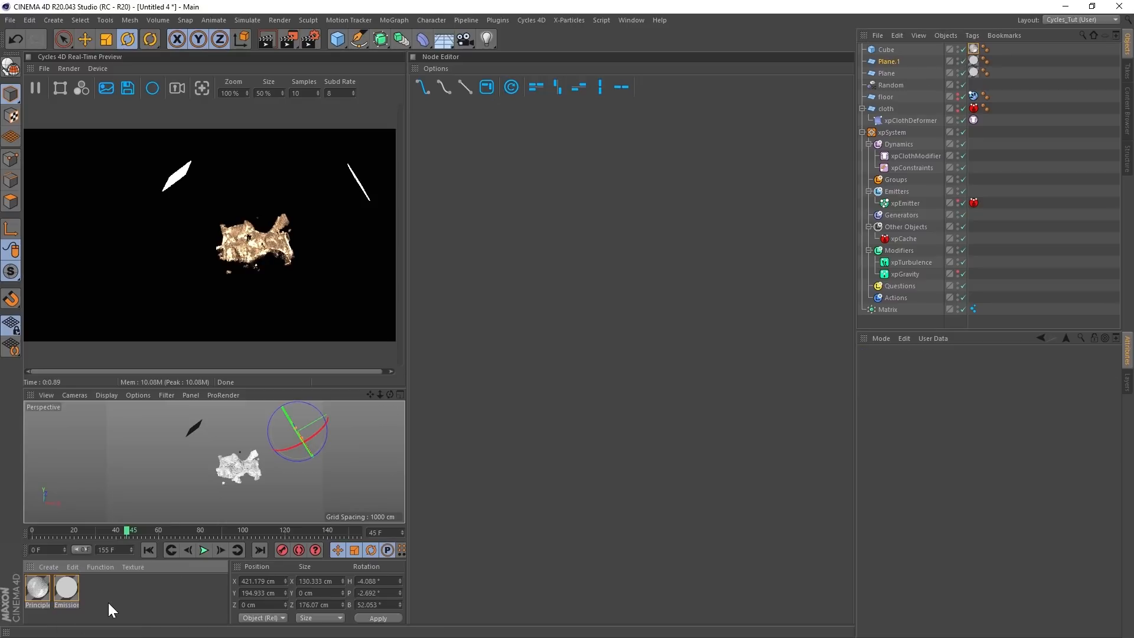
ctrl+drag(69, 590, 94, 592)
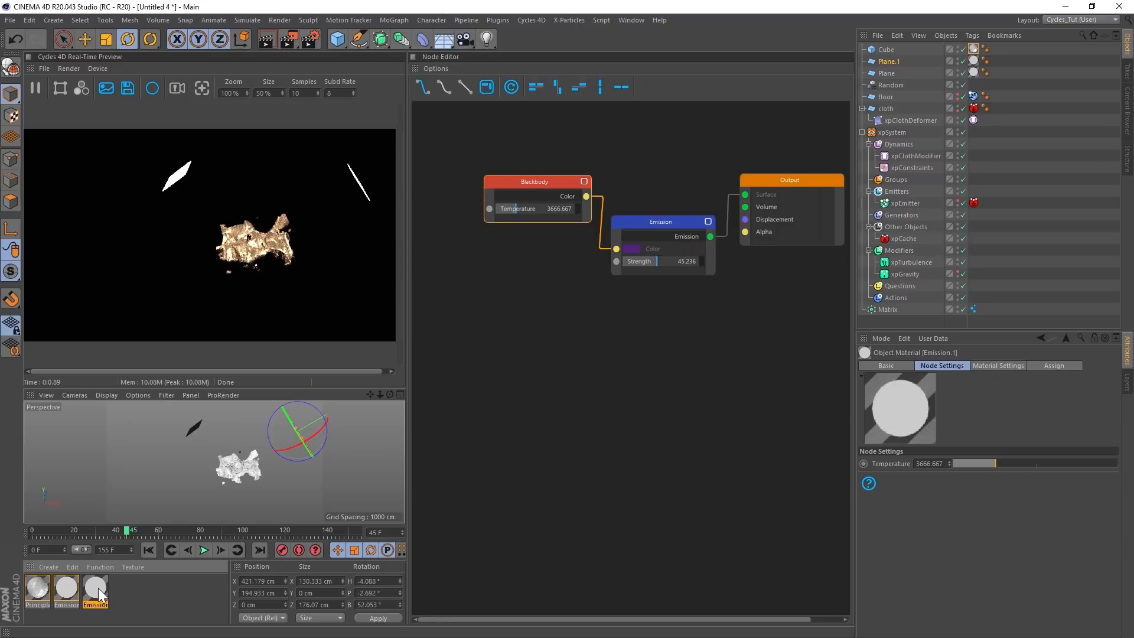
drag(100, 592, 975, 62)
- Spread out the duplicate material's nodes, disconnect Blackbody from the Emission colour and lower the Strength to about 16.6
drag(531, 181, 506, 195)
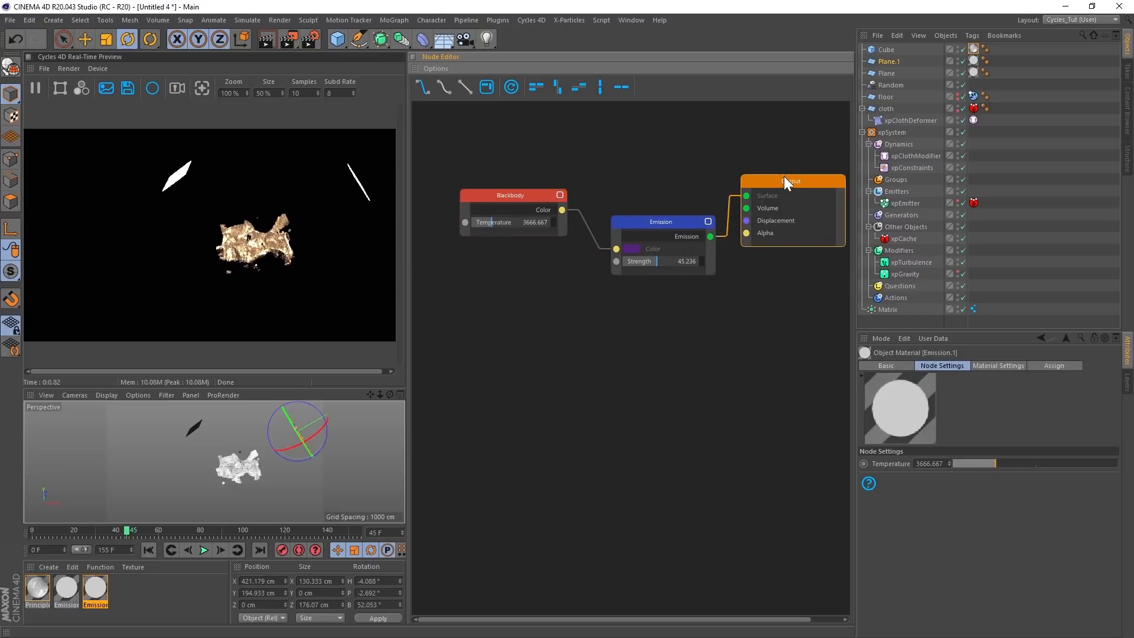
drag(784, 176, 796, 166)
drag(646, 225, 631, 253)
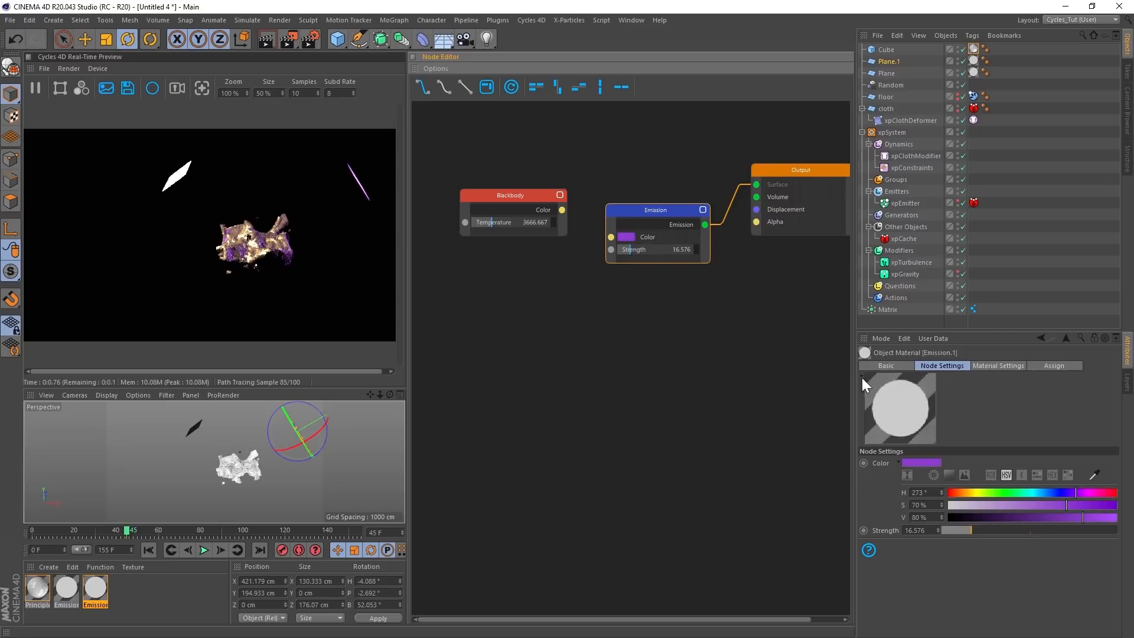
- Set the duplicate material's emission colour to pale cyan at H 186°, S 13%, V 88% and its Strength to about 11.9
click(1037, 494)
click(1062, 505)
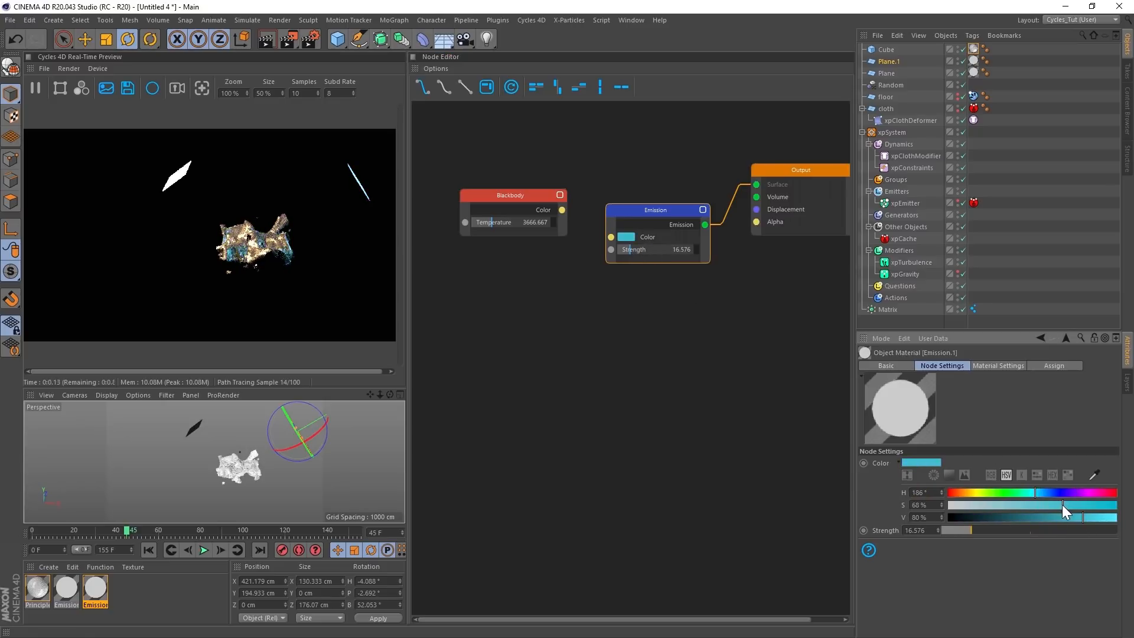
click(1097, 518)
click(1019, 506)
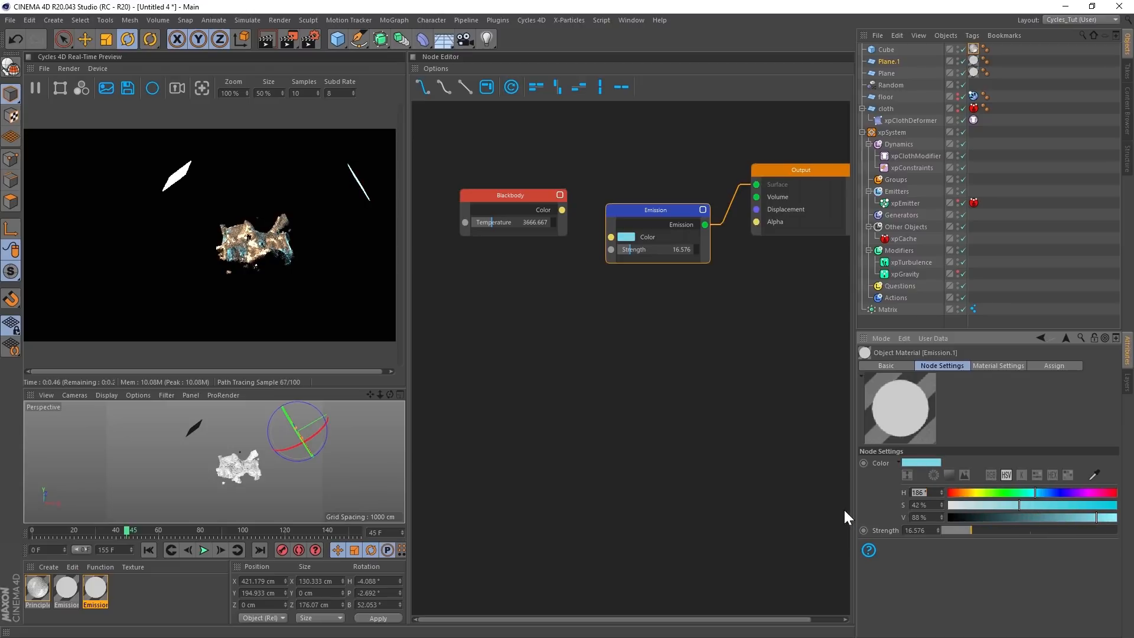
drag(1017, 506, 971, 507)
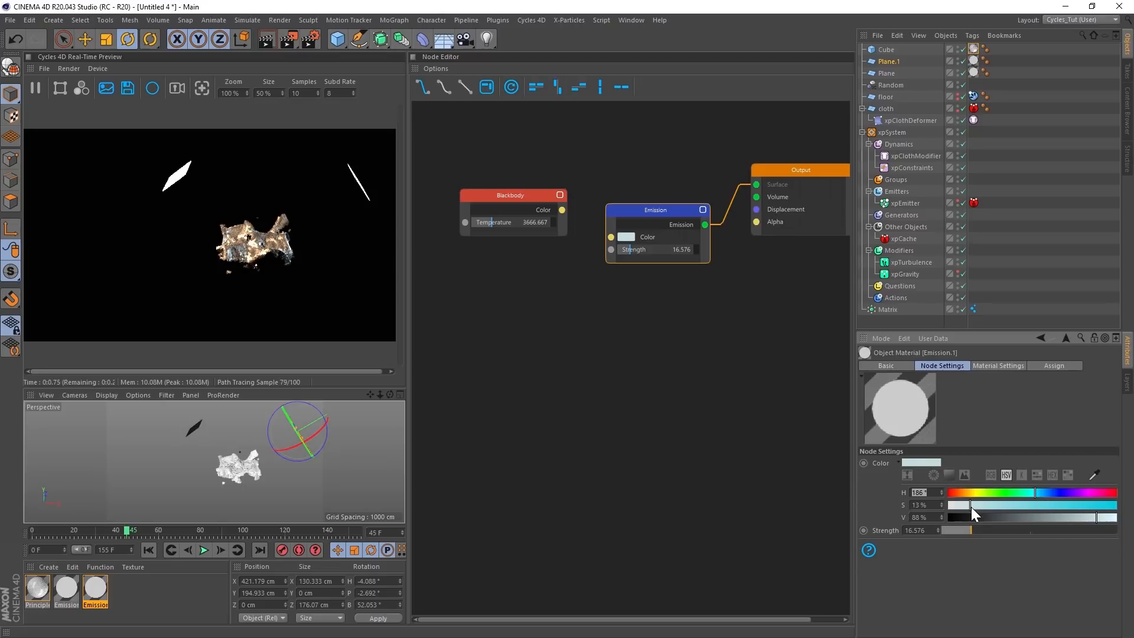
drag(629, 248, 626, 250)
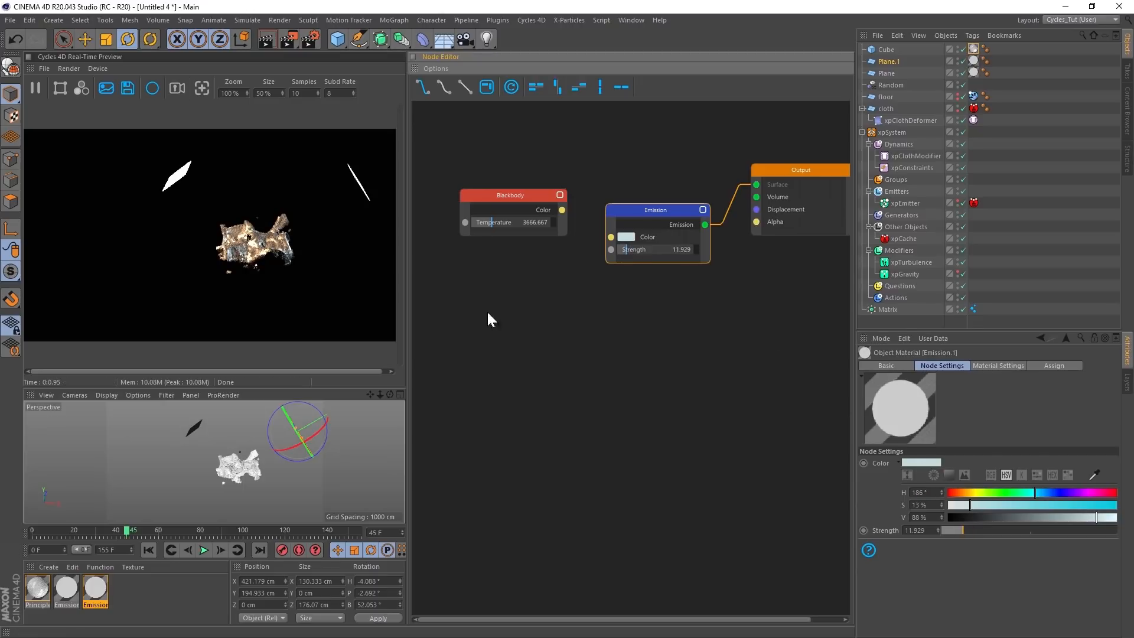
- Reconnect the Blackbody node to the duplicate material's Emission Color input and open up space between the two nodes
alt+right_drag(253, 467, 303, 459)
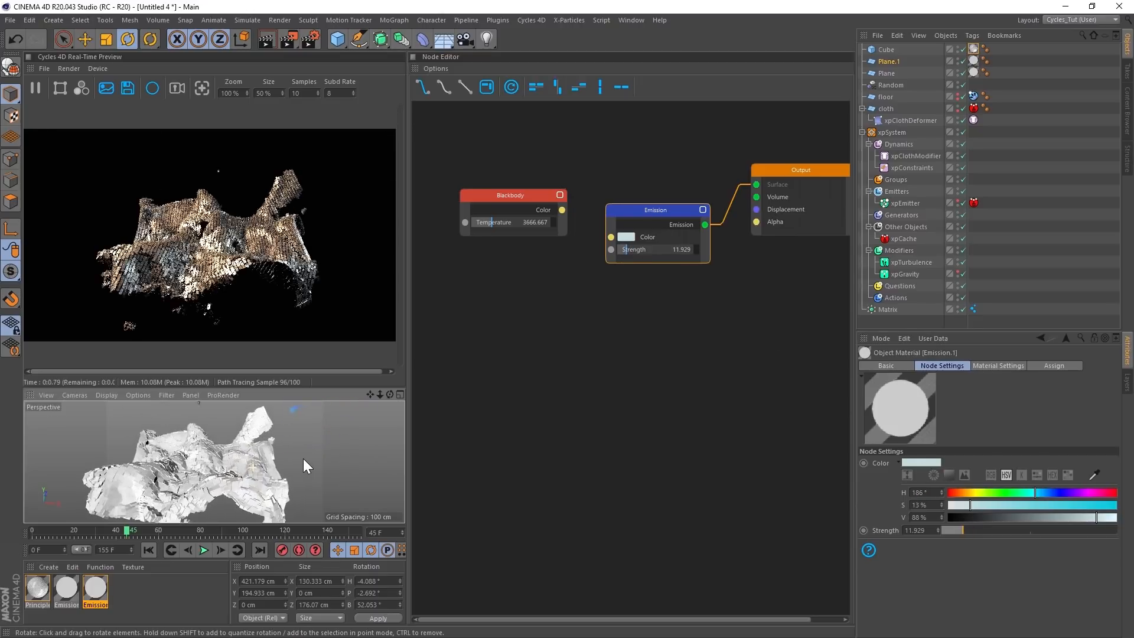
alt+drag(235, 465, 272, 460)
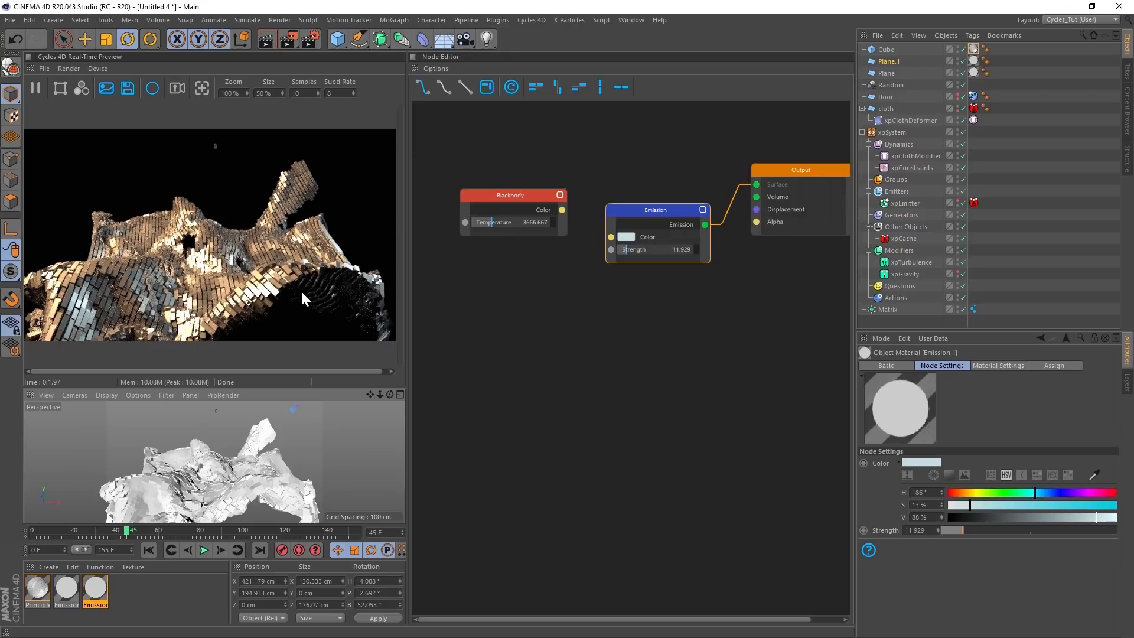
scroll(246, 477, down, 5)
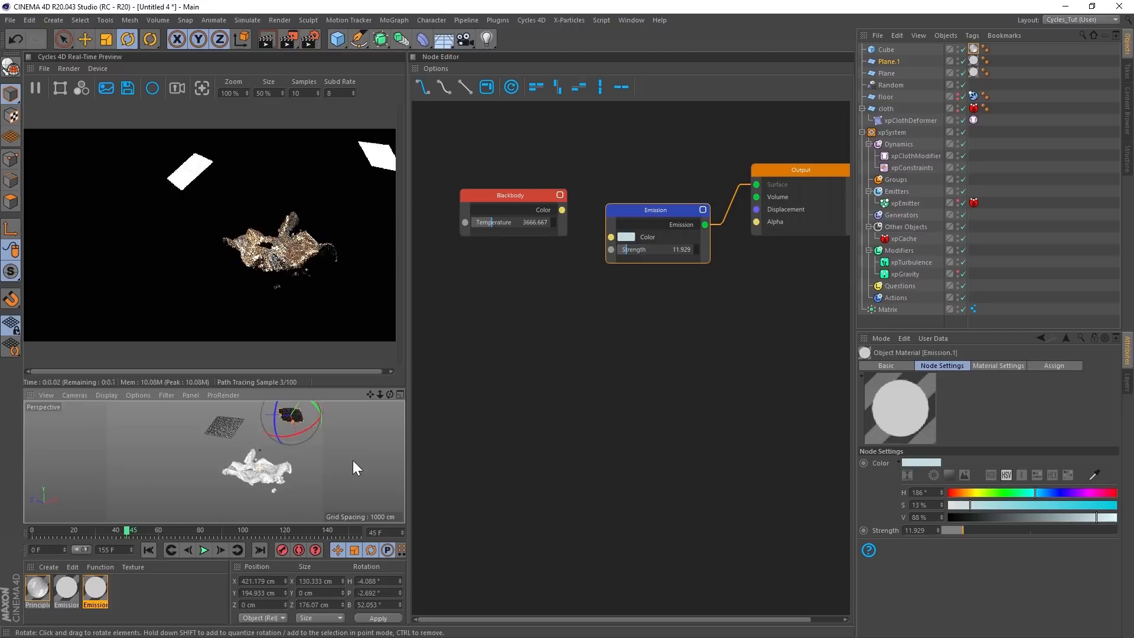
alt+drag(380, 467, 238, 485)
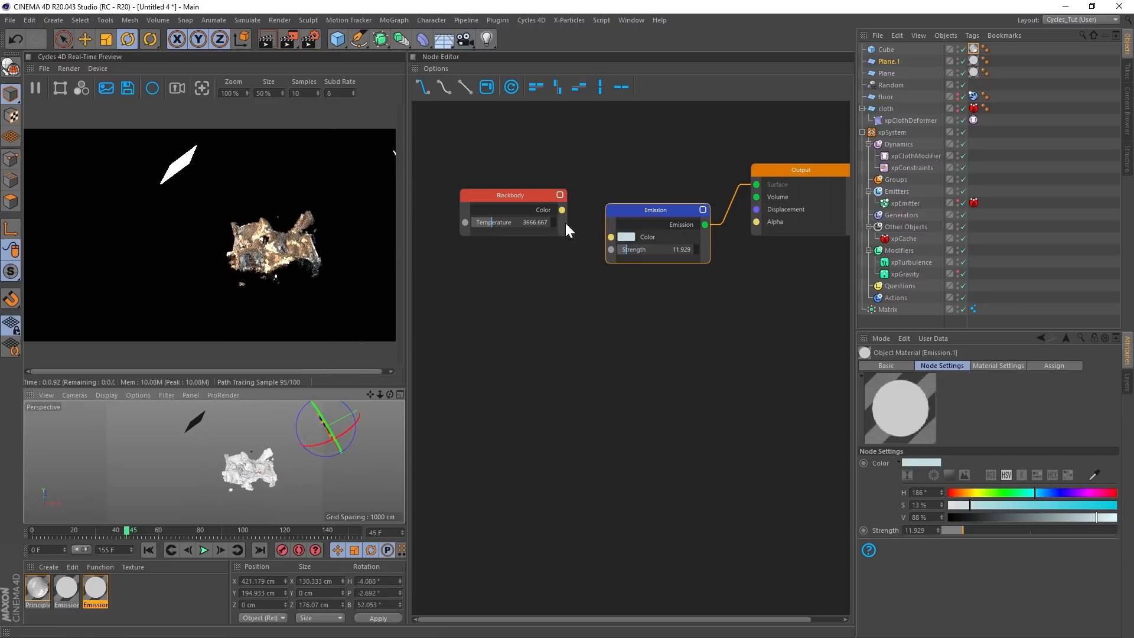
drag(562, 209, 611, 237)
click(525, 196)
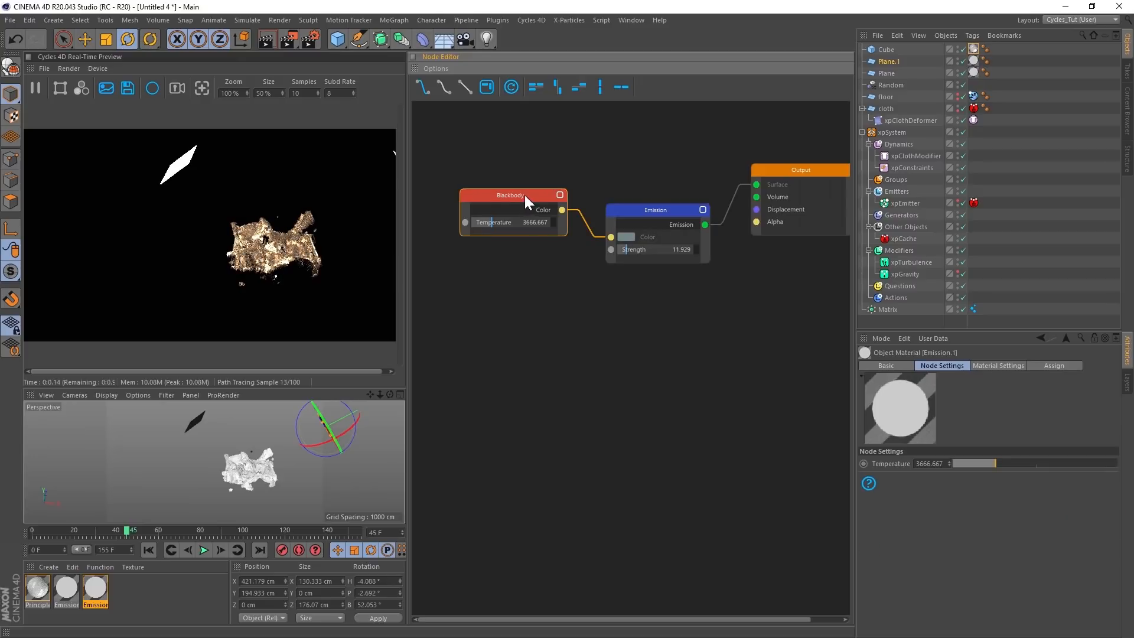
drag(525, 195, 487, 195)
mouse_move(637, 206)
mouse_down()
mouse_move(649, 211)
mouse_move(638, 214)
mouse_up()
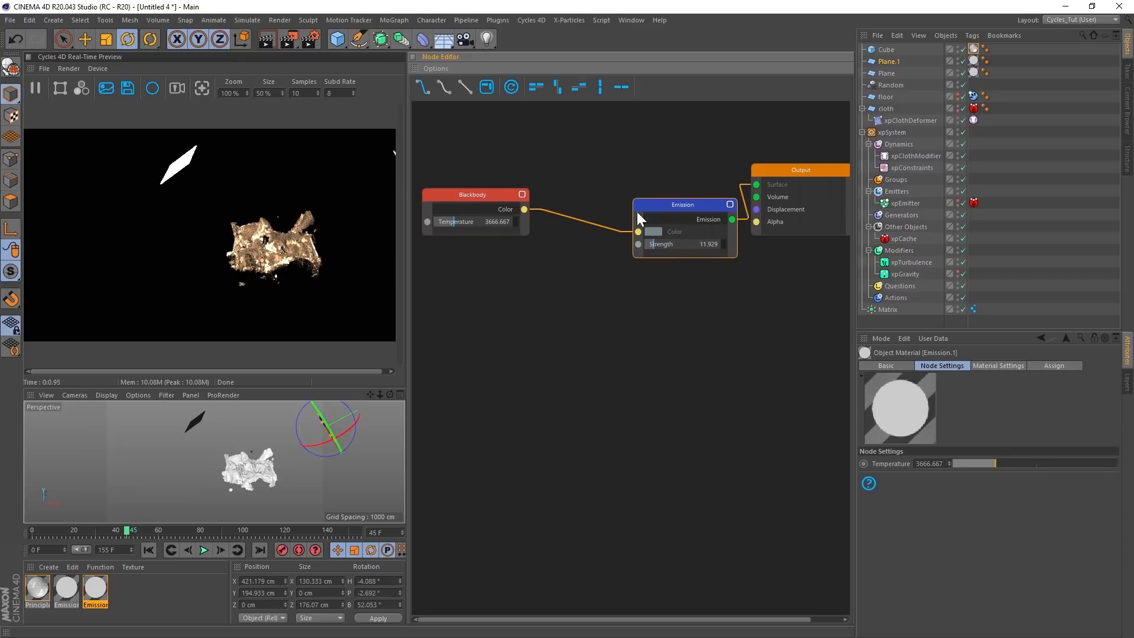
click(491, 218)
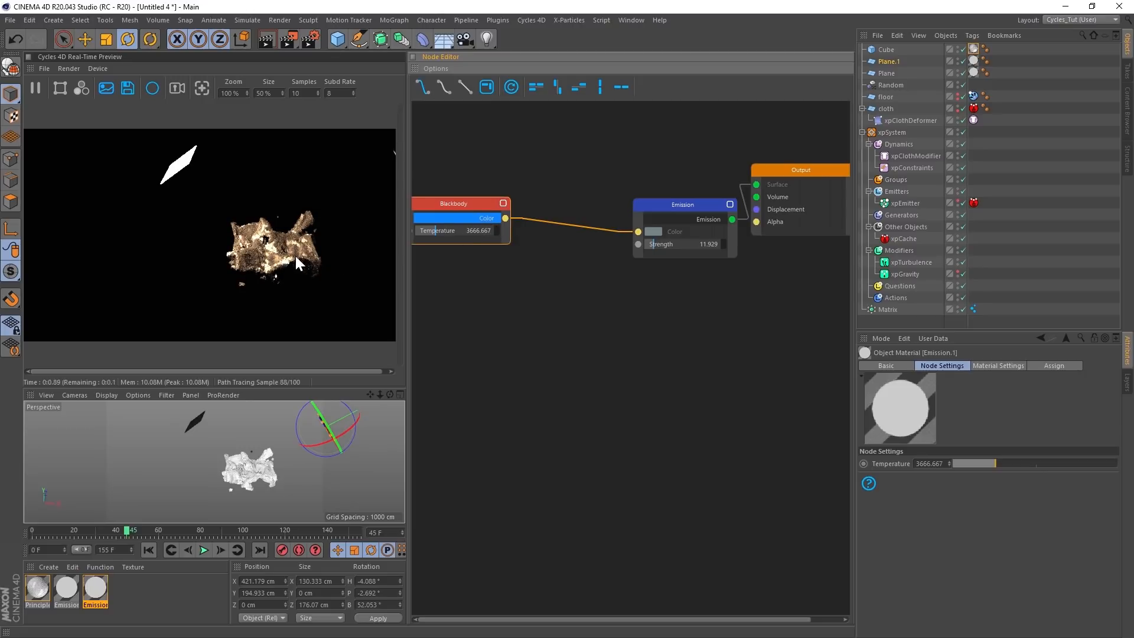
drag(443, 204, 459, 199)
- Insert a Hue Saturation Value node between the Blackbody and Emission nodes
right_click(481, 288)
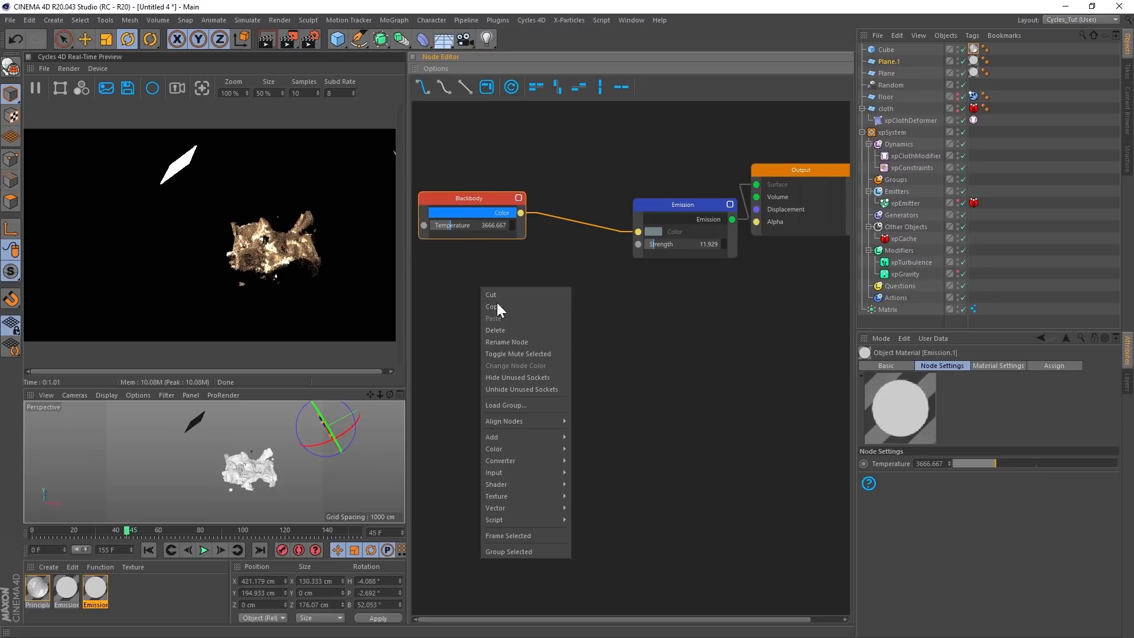
mouse_move(569, 449)
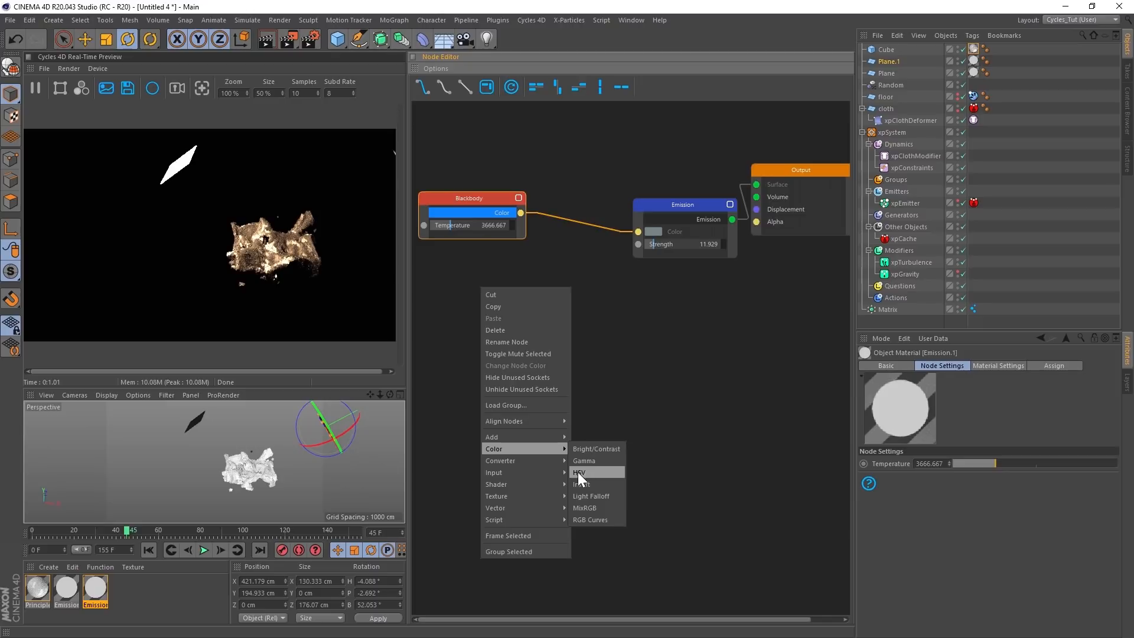
click(583, 472)
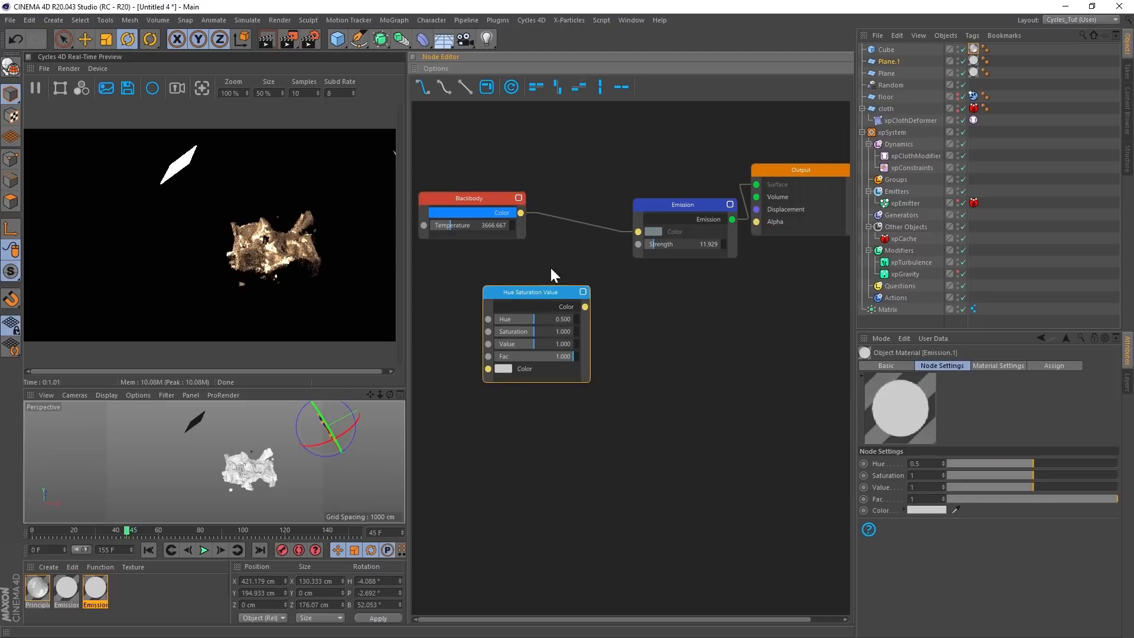
drag(555, 290, 559, 231)
drag(481, 199, 451, 206)
drag(664, 210, 679, 203)
- Try different Hue values on the Hue Saturation Value node, ending at about 0.62
drag(548, 258, 540, 259)
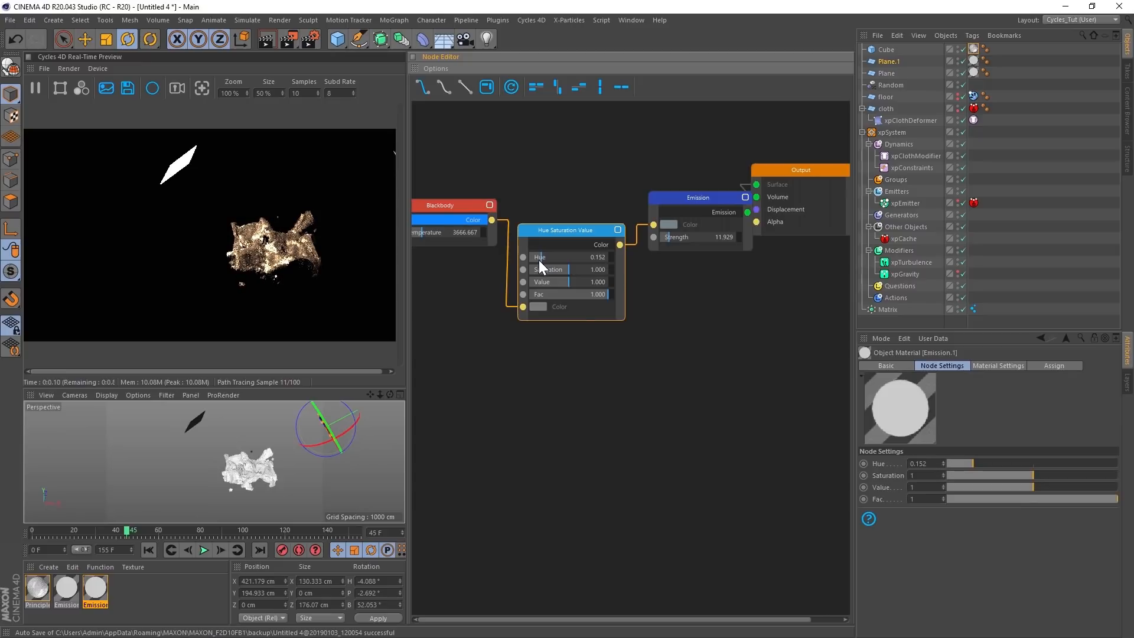
click(598, 246)
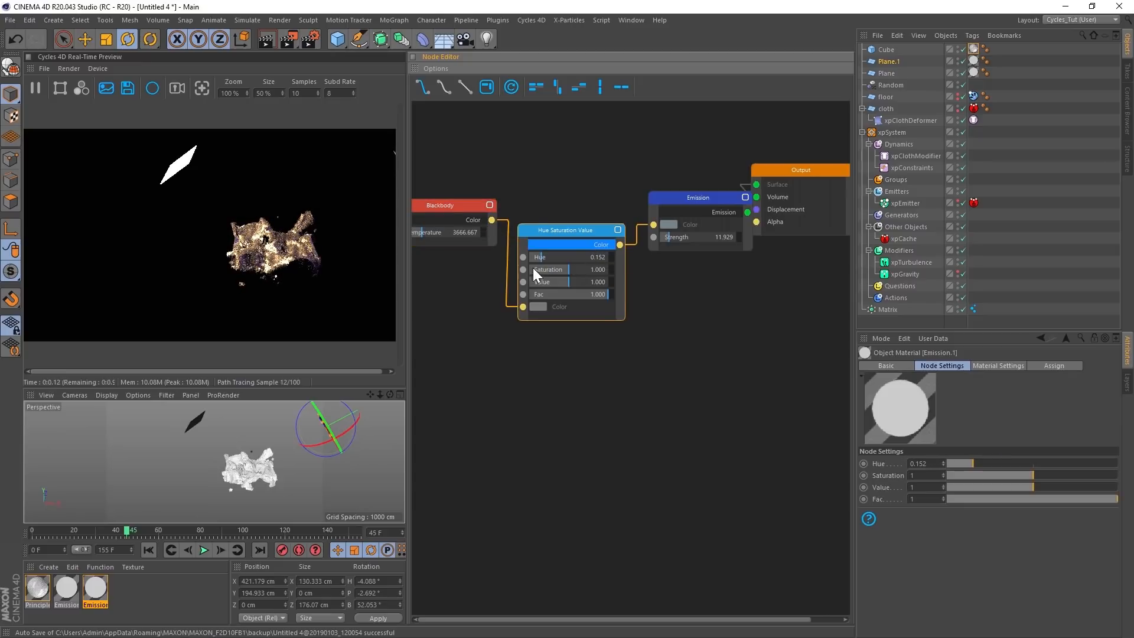
drag(538, 259, 583, 255)
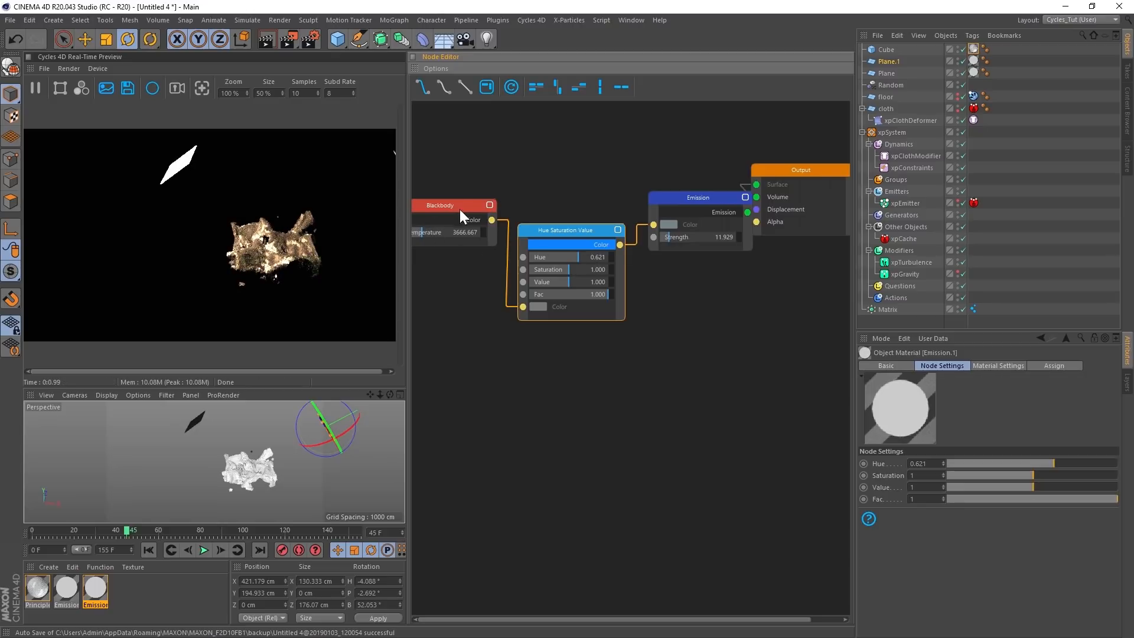
- Move the Blackbody node up, set its Temperature to 3000 and the Hue Saturation Value node's Hue to about 0.055
drag(456, 205, 468, 183)
drag(426, 213, 427, 212)
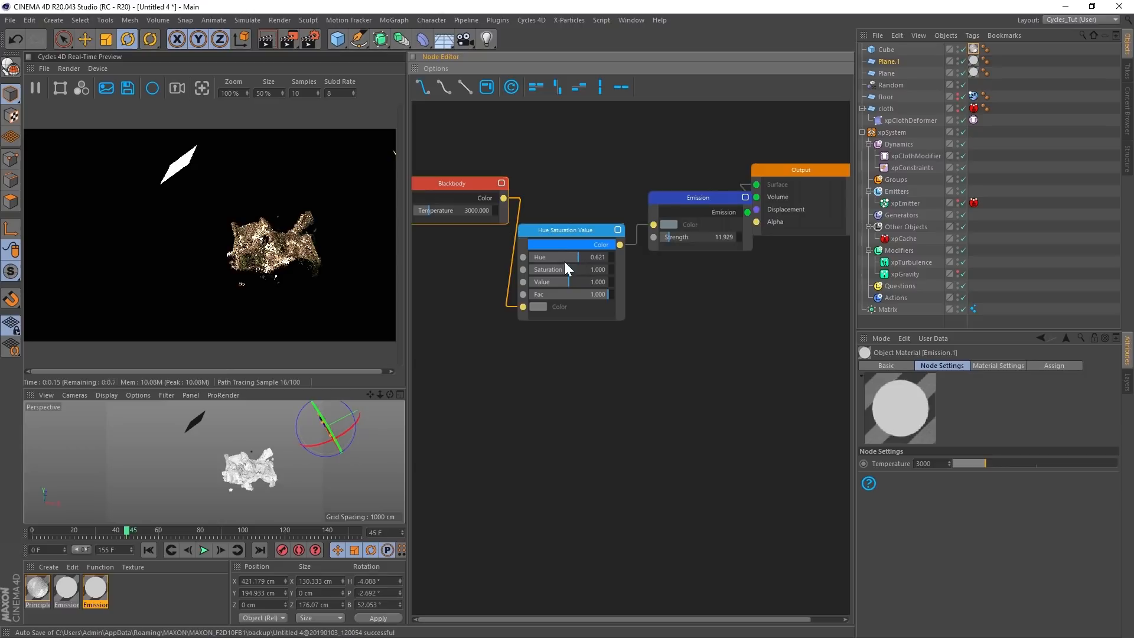
drag(567, 258, 532, 257)
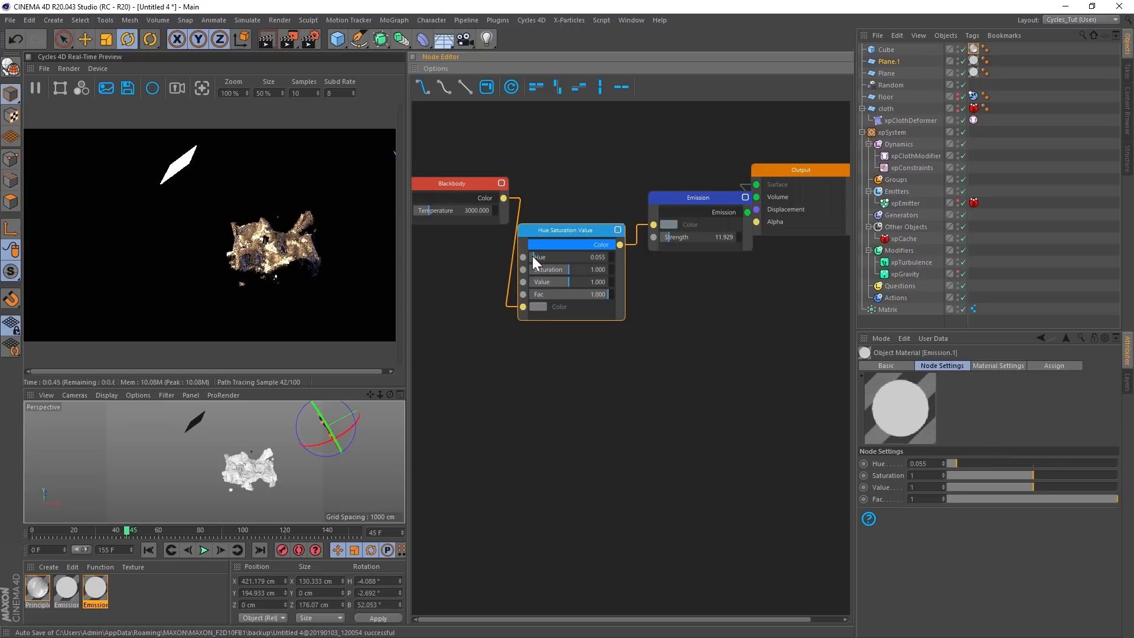
- Disable the first Plane light, set the Emission Strength to about 33.6, and adjust Hue to about 0.062 and Saturation to about 0.676
click(963, 71)
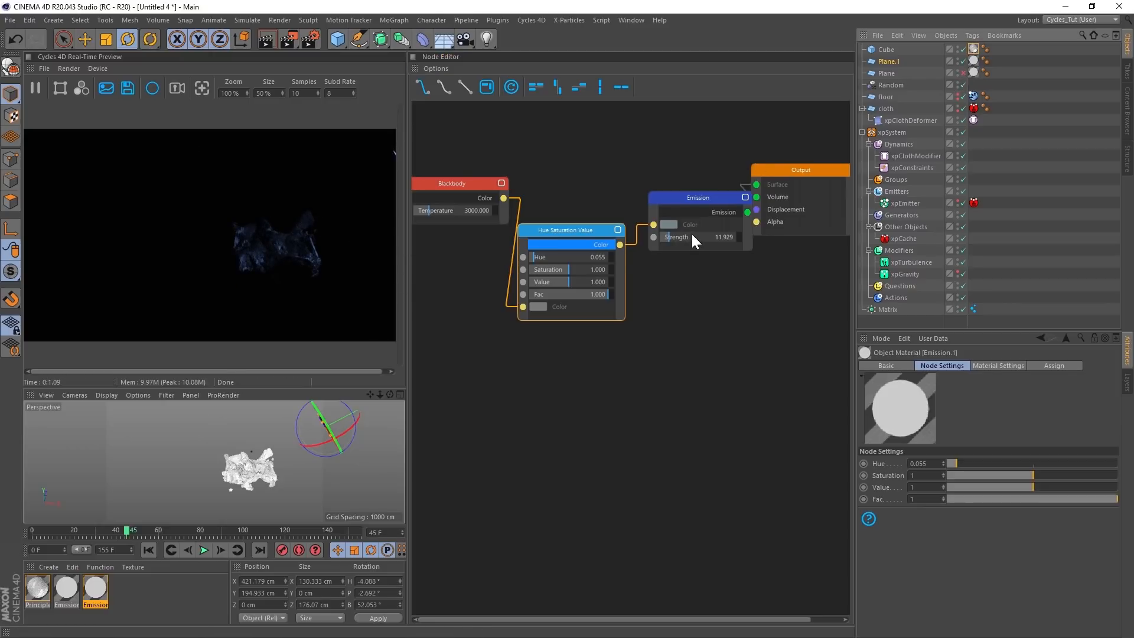
drag(669, 236, 685, 235)
click(538, 259)
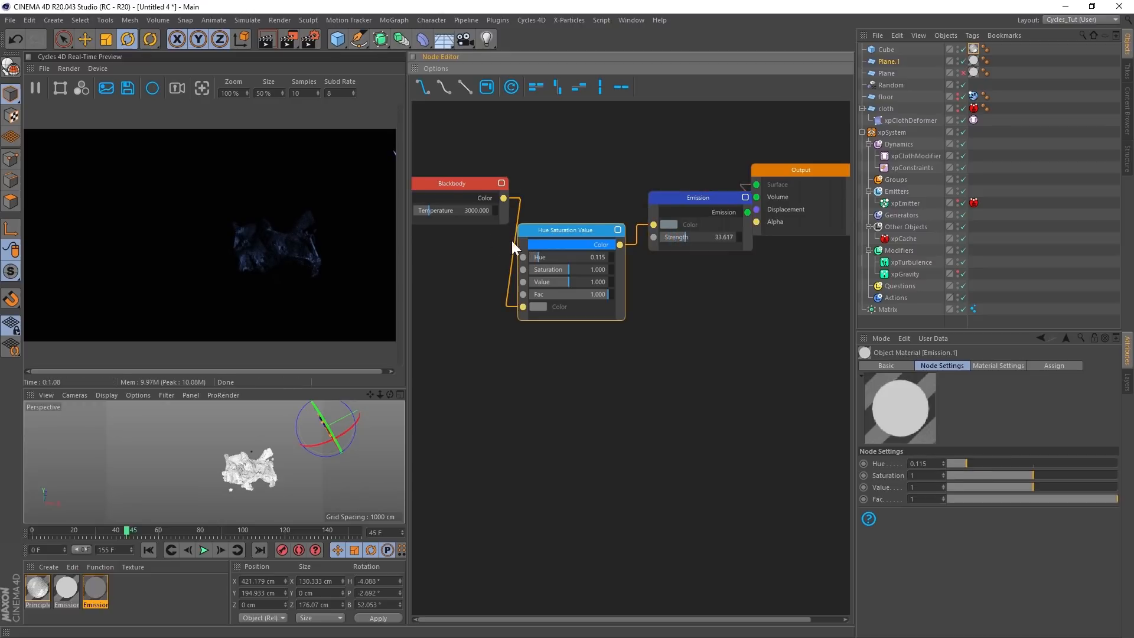
click(536, 261)
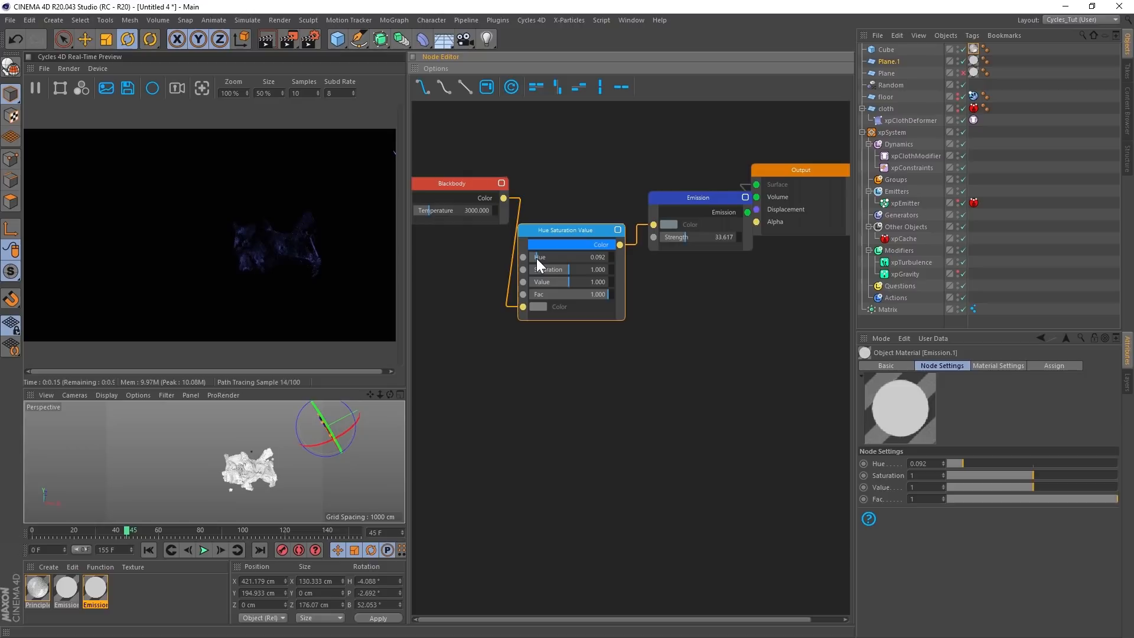
click(534, 260)
click(534, 257)
click(555, 271)
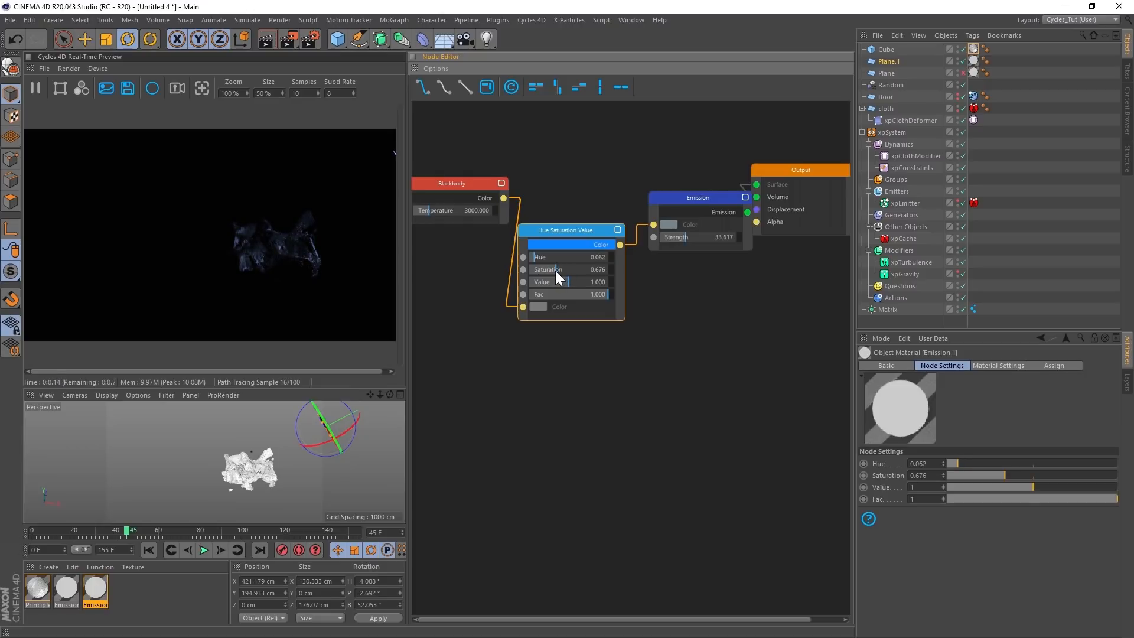
- Lower the Blackbody Temperature to about 2167 and re-enable the first Plane light
click(436, 213)
click(427, 214)
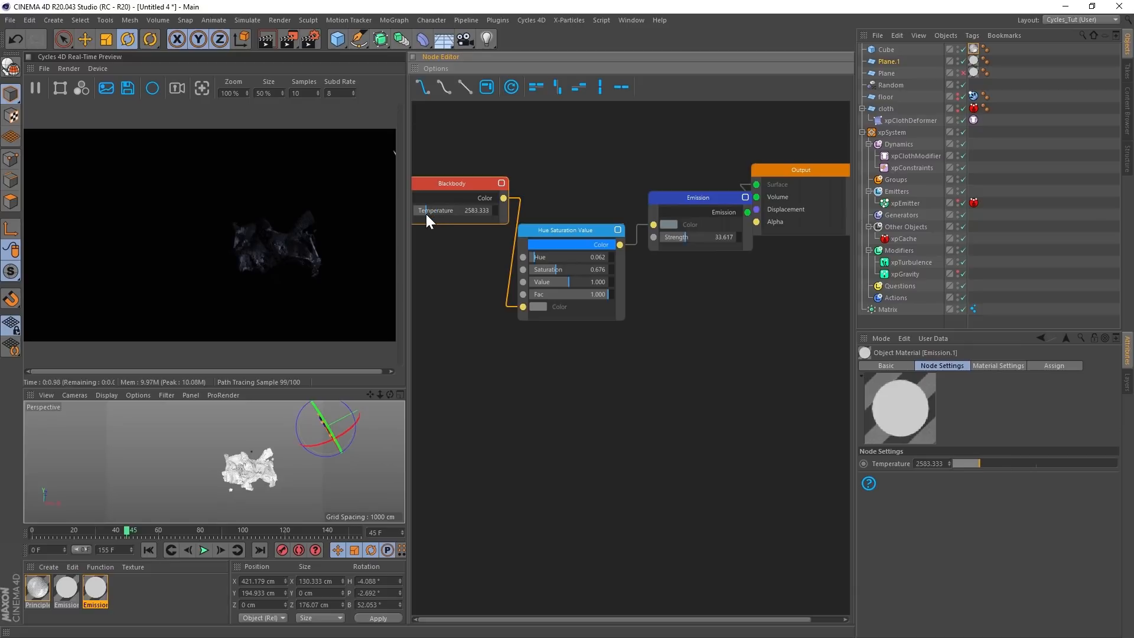
click(423, 211)
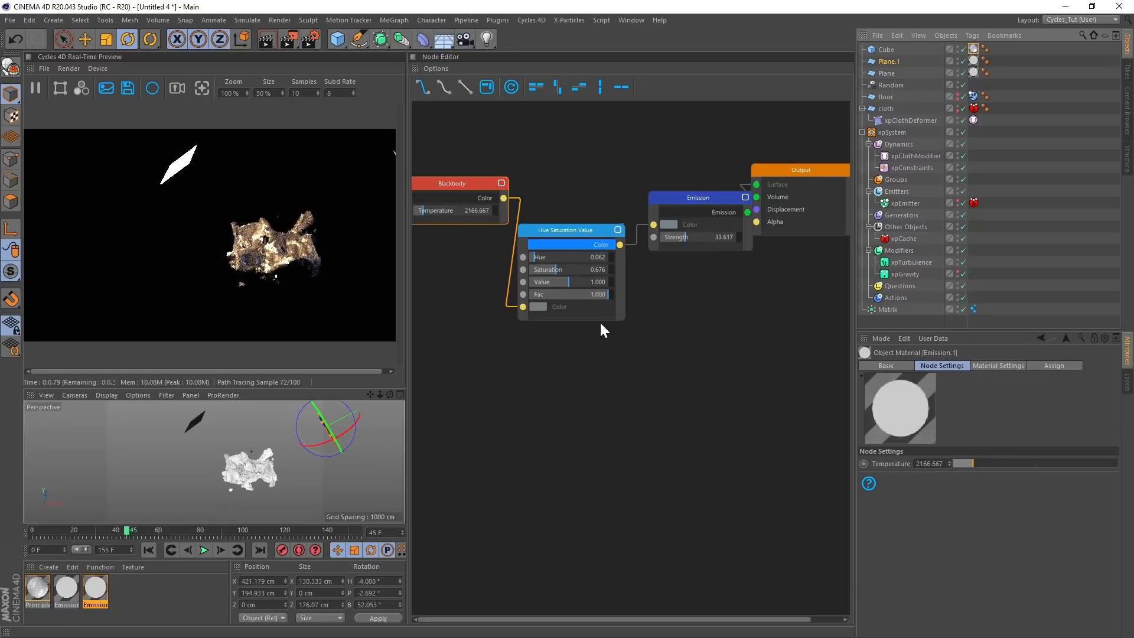
click(693, 200)
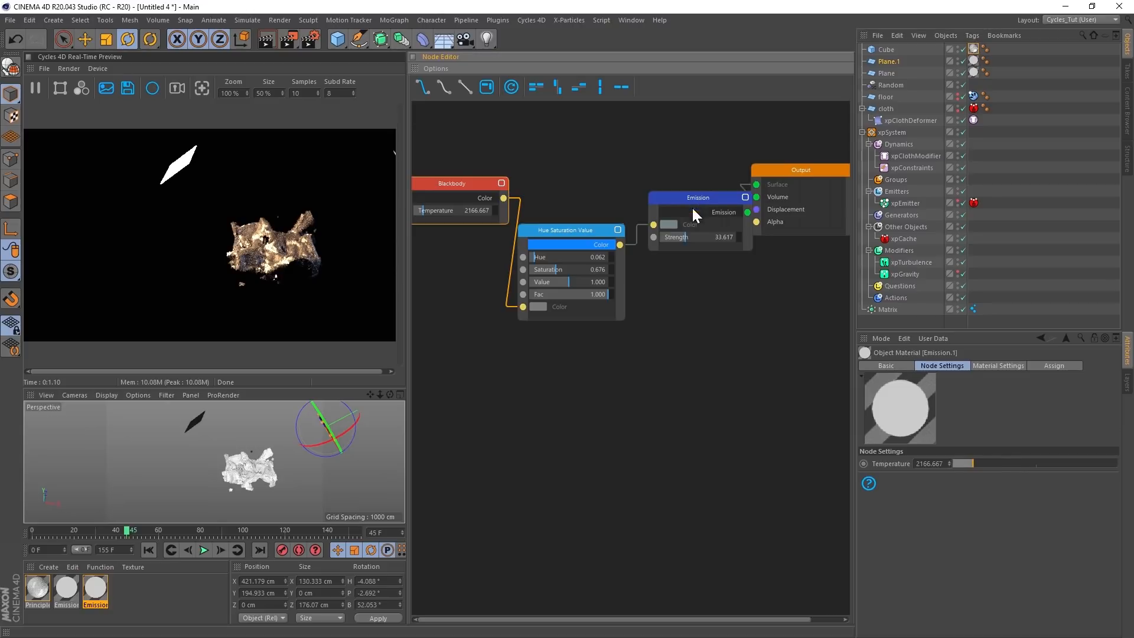
click(70, 588)
click(98, 589)
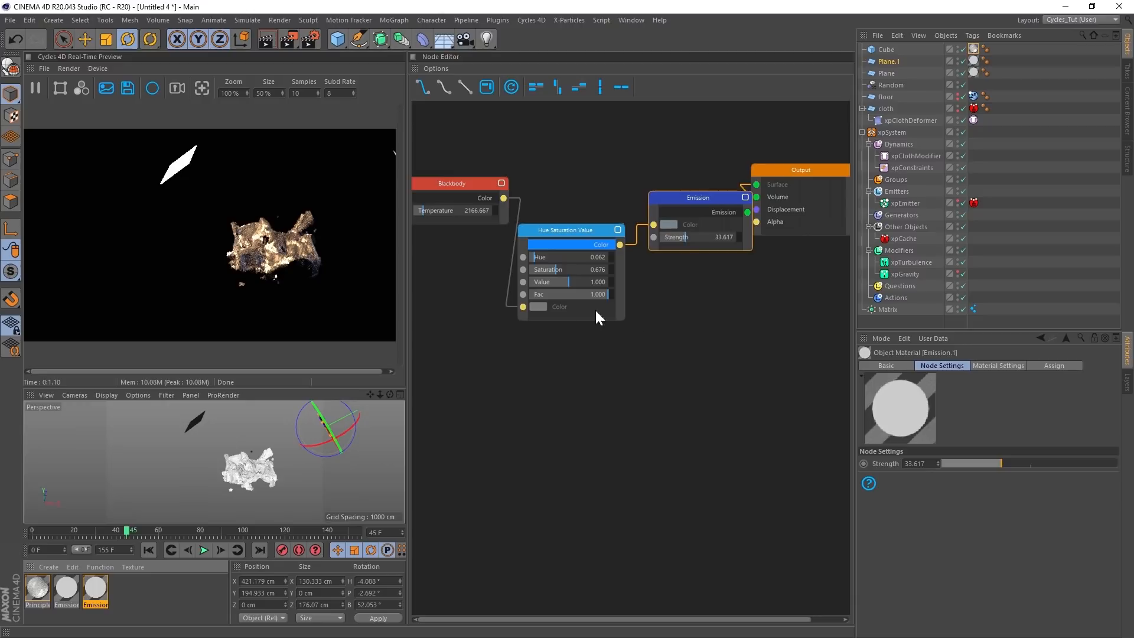
- Open the cubes' Principled BSDF material and lower its Roughness to about 0.21
scroll(278, 472, up, 3)
scroll(278, 470, up, 3)
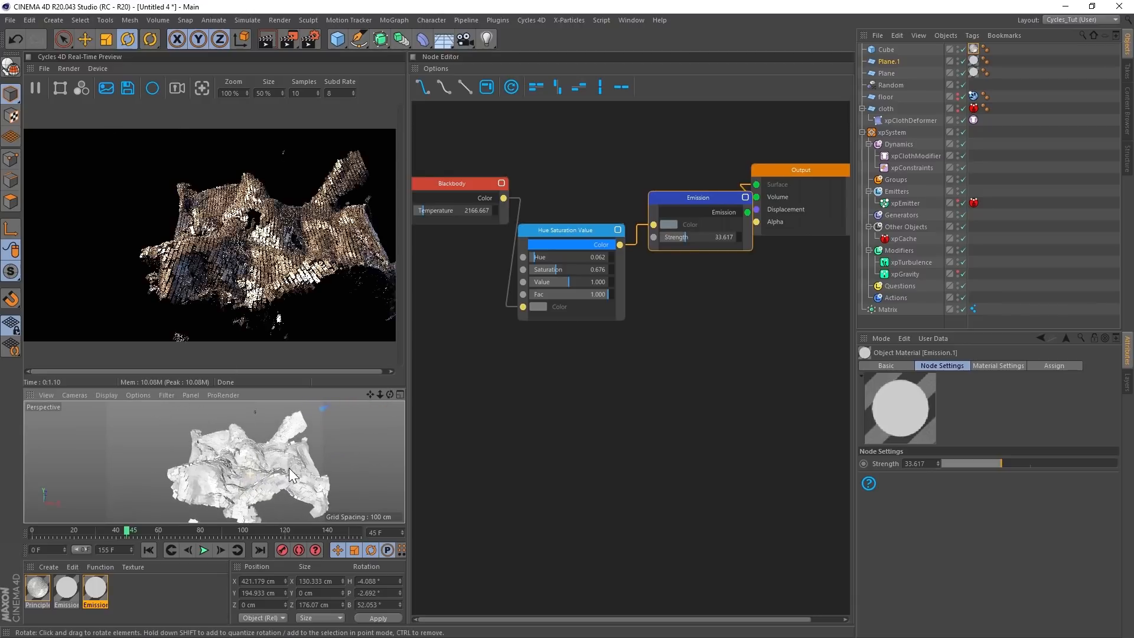
scroll(252, 452, up, 4)
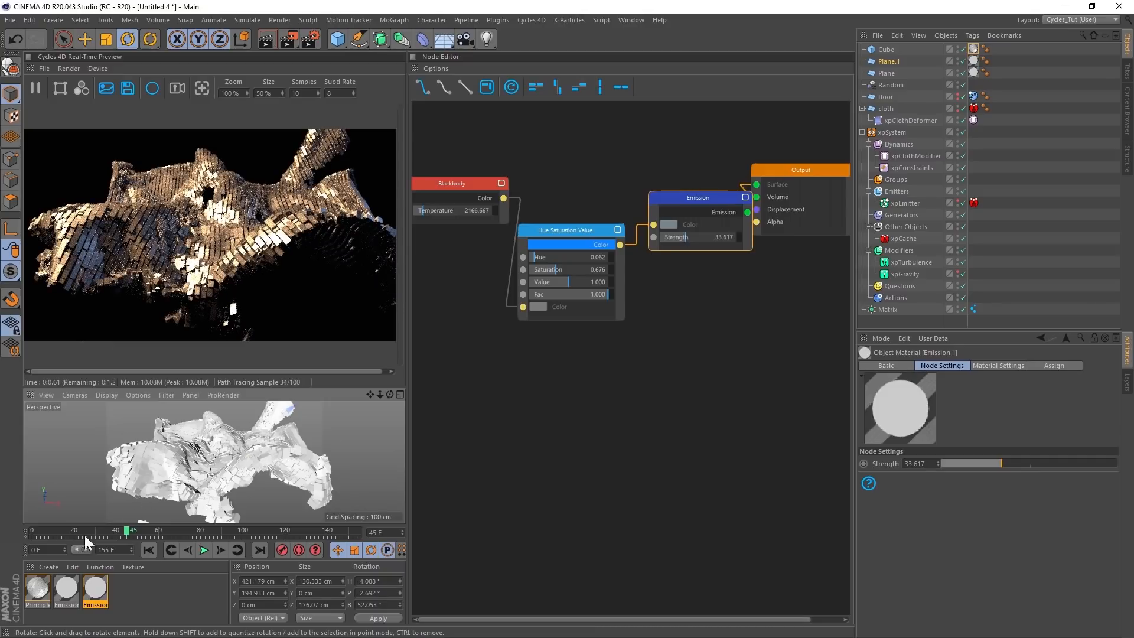
click(39, 591)
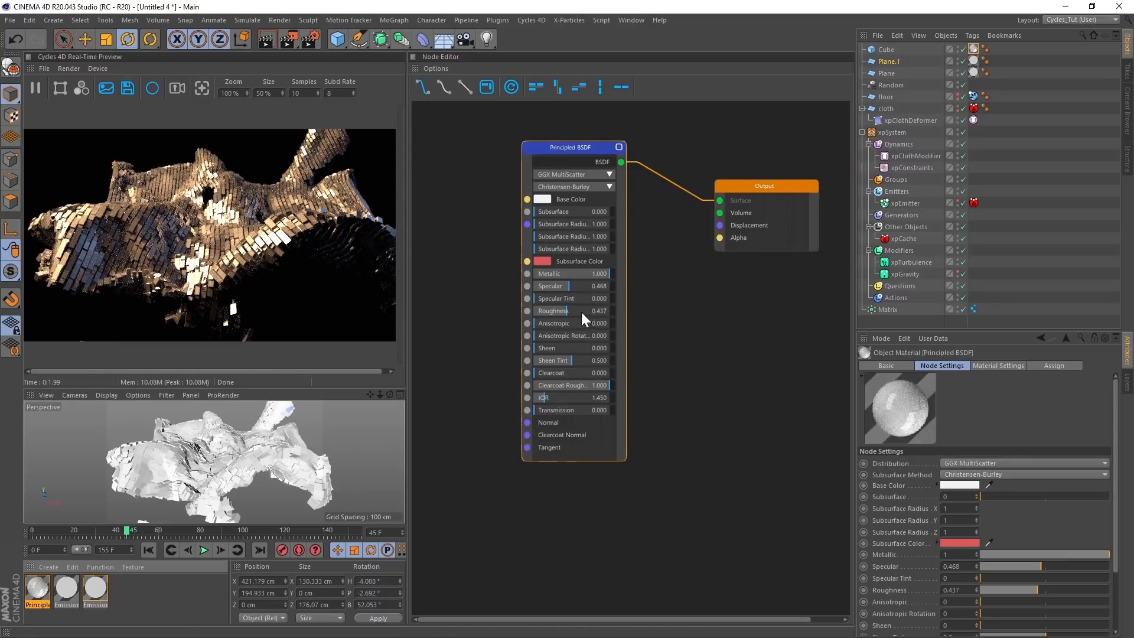
drag(545, 159, 527, 157)
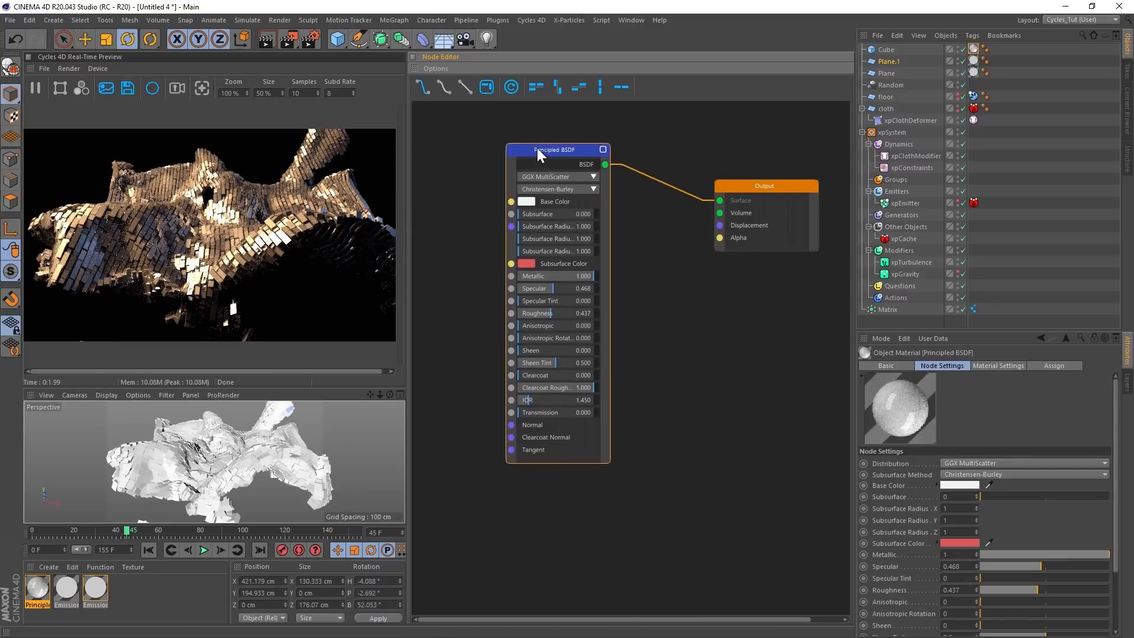
click(542, 310)
click(537, 312)
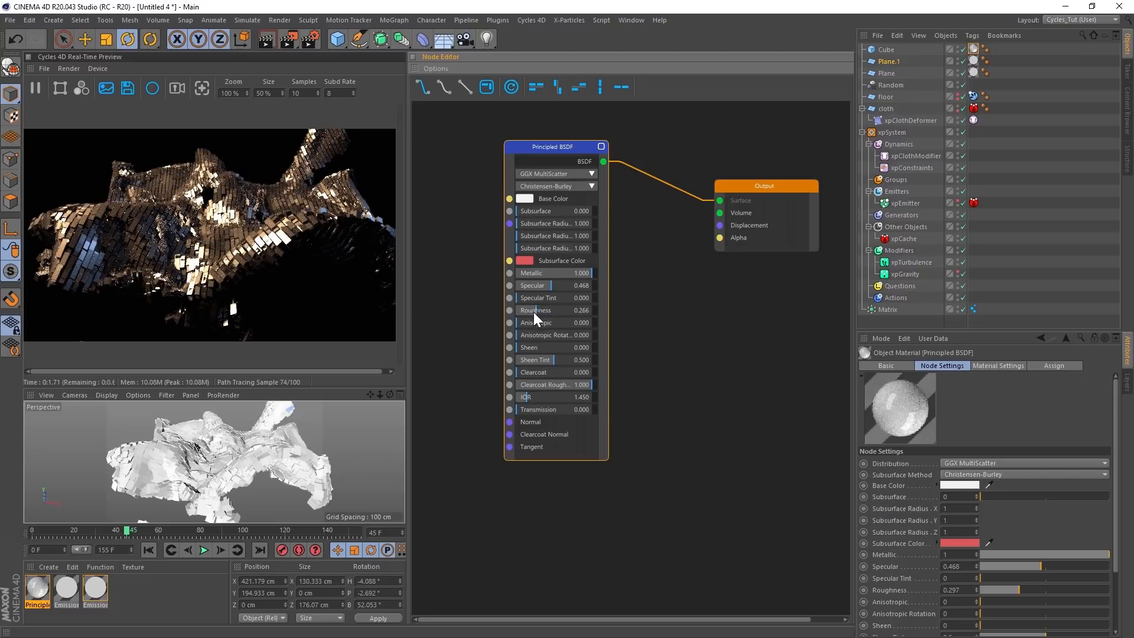
click(533, 315)
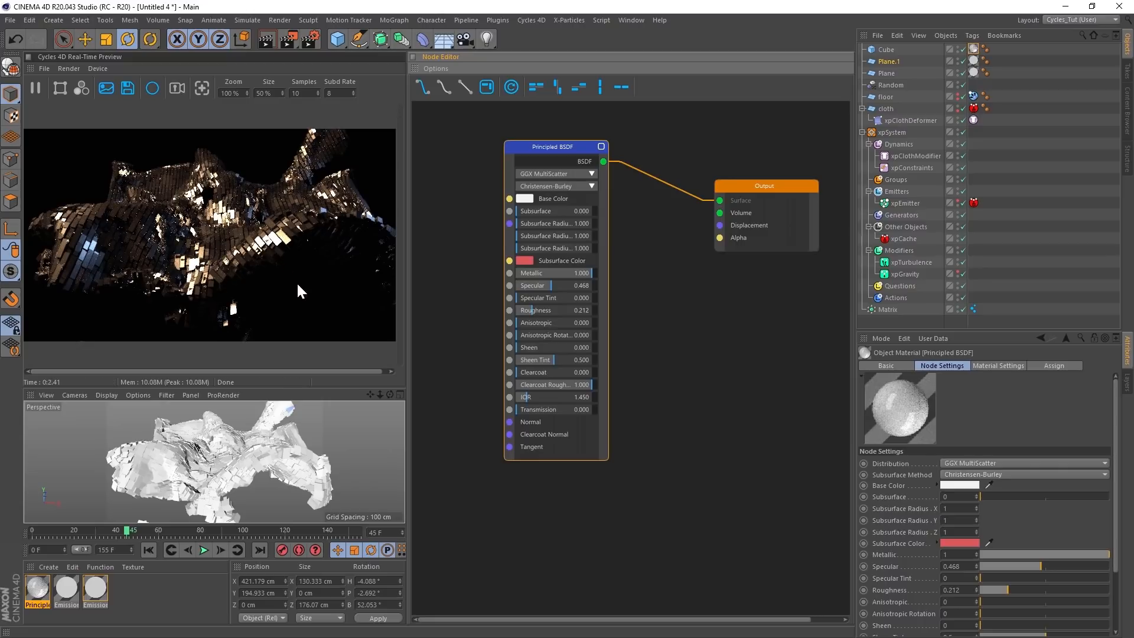
- Raise the Principled BSDF Roughness to about 0.4 and check the cloth's reflections from several angles
mouse_move(253, 484)
alt+mouse_down()
mouse_move(279, 469)
mouse_move(260, 436)
mouse_move(361, 448)
mouse_move(282, 464)
mouse_move(273, 481)
mouse_move(261, 473)
alt+mouse_up()
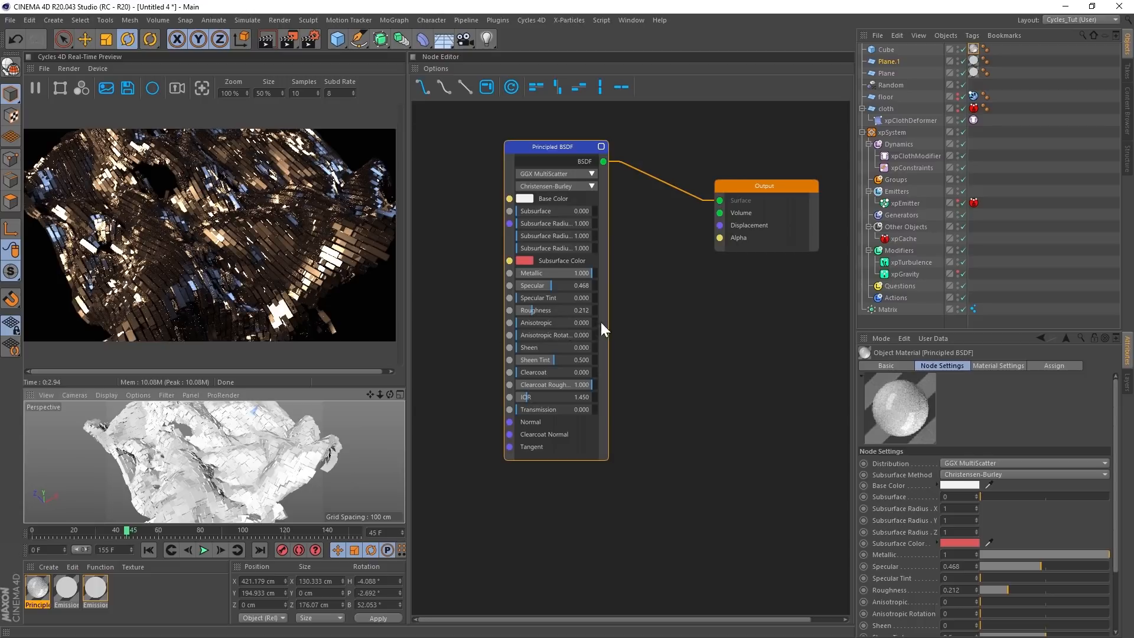
drag(541, 308, 544, 311)
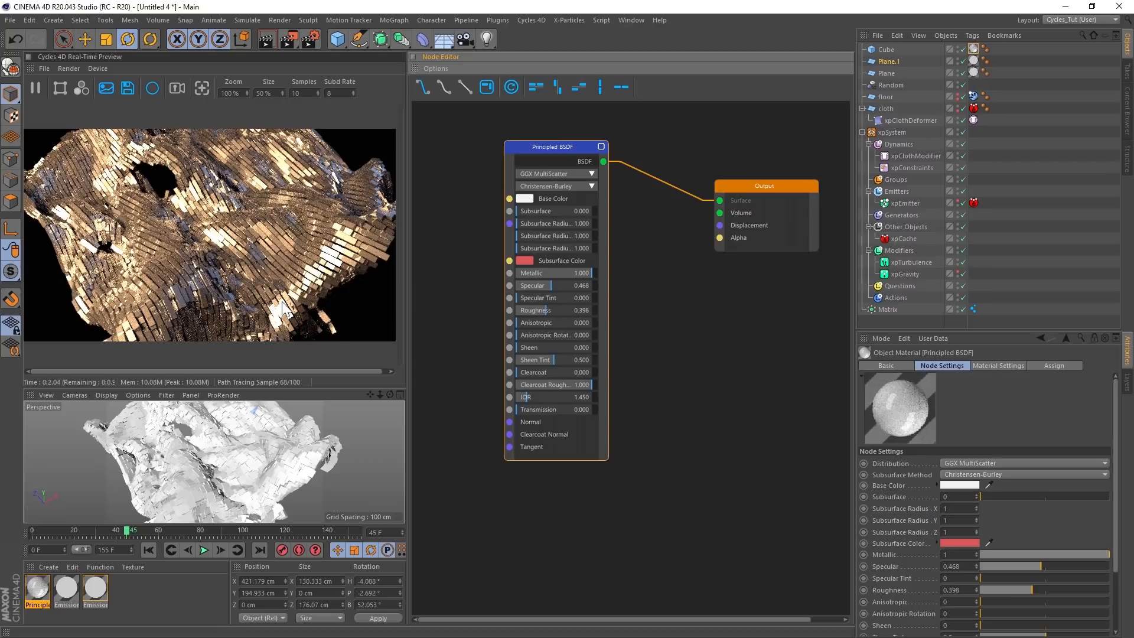
alt+drag(253, 452, 218, 452)
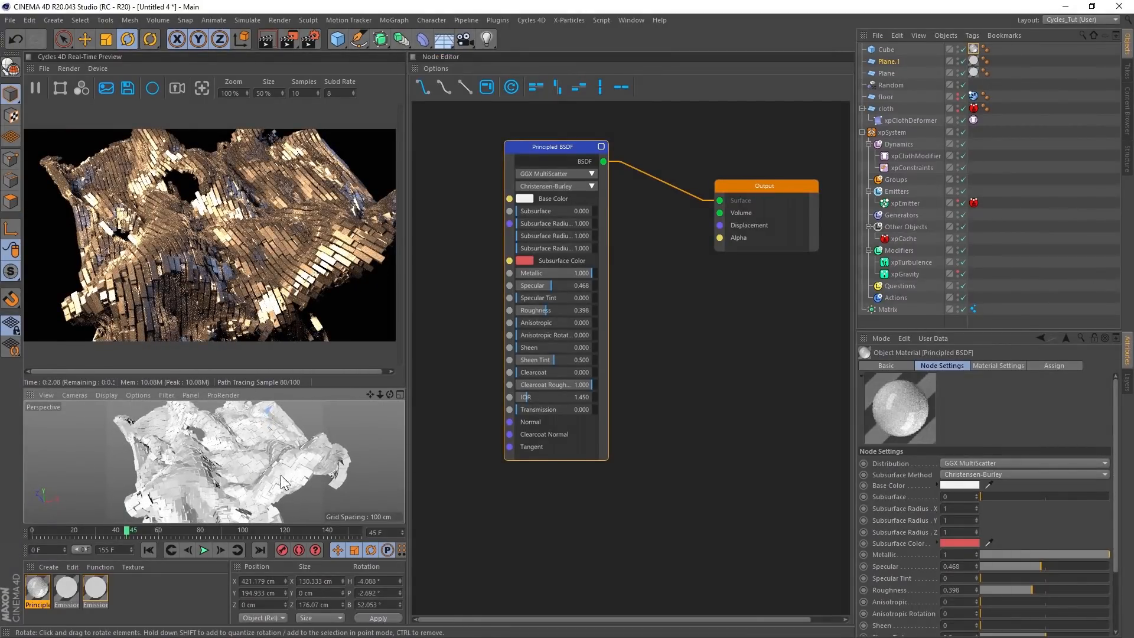
alt+drag(265, 474, 253, 471)
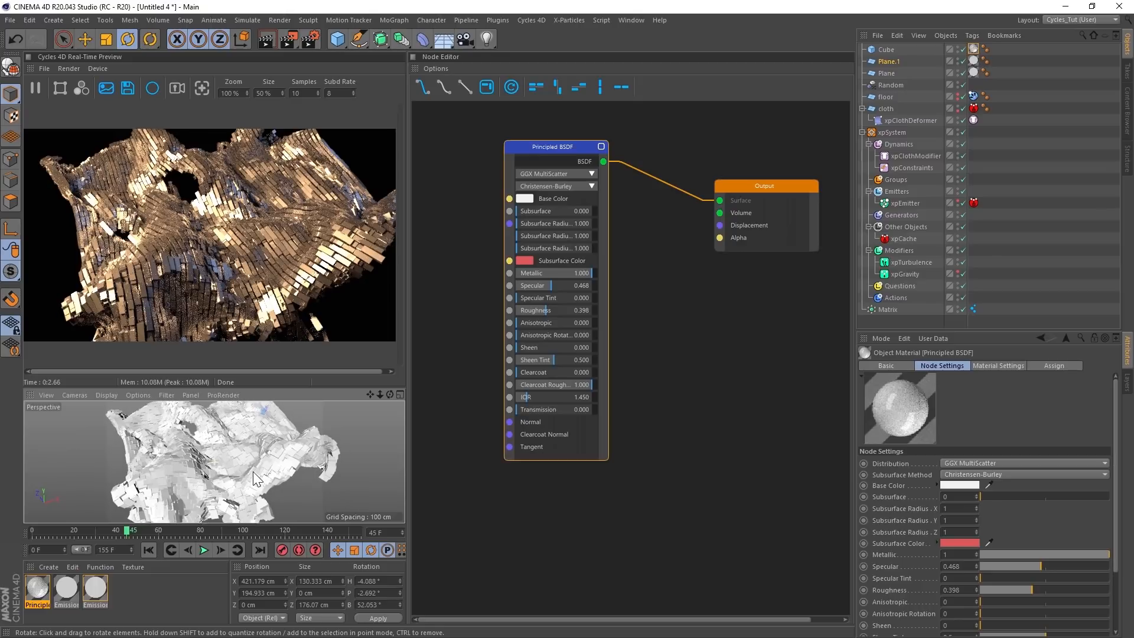
- Play the cloth animation from the first frame twice, pausing to review the render and stopping at frame 104
click(148, 550)
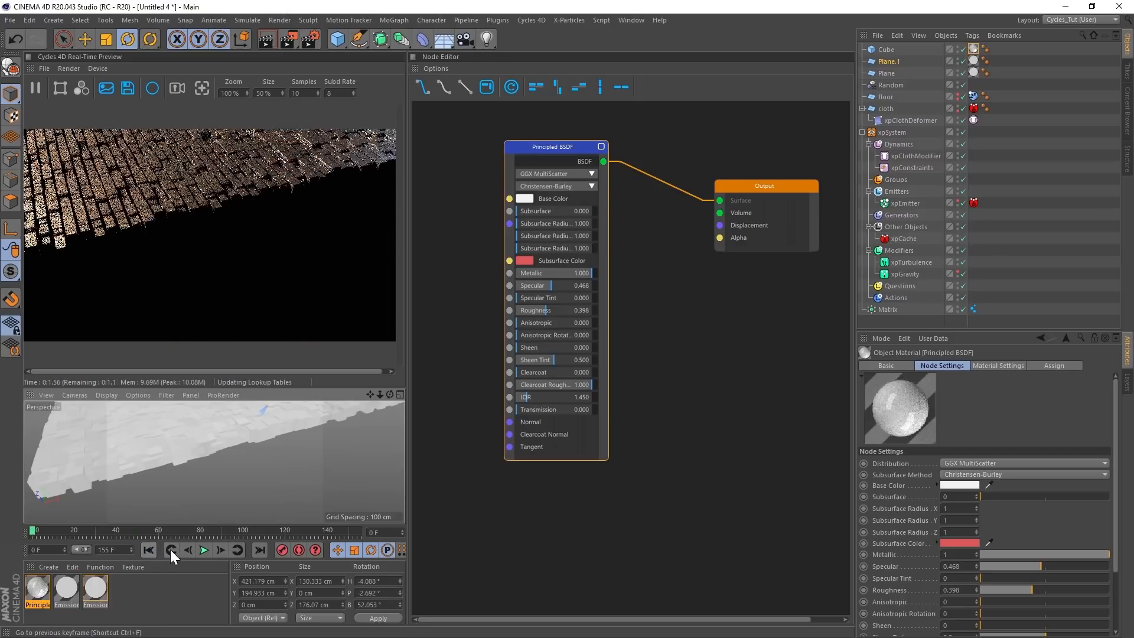
click(204, 551)
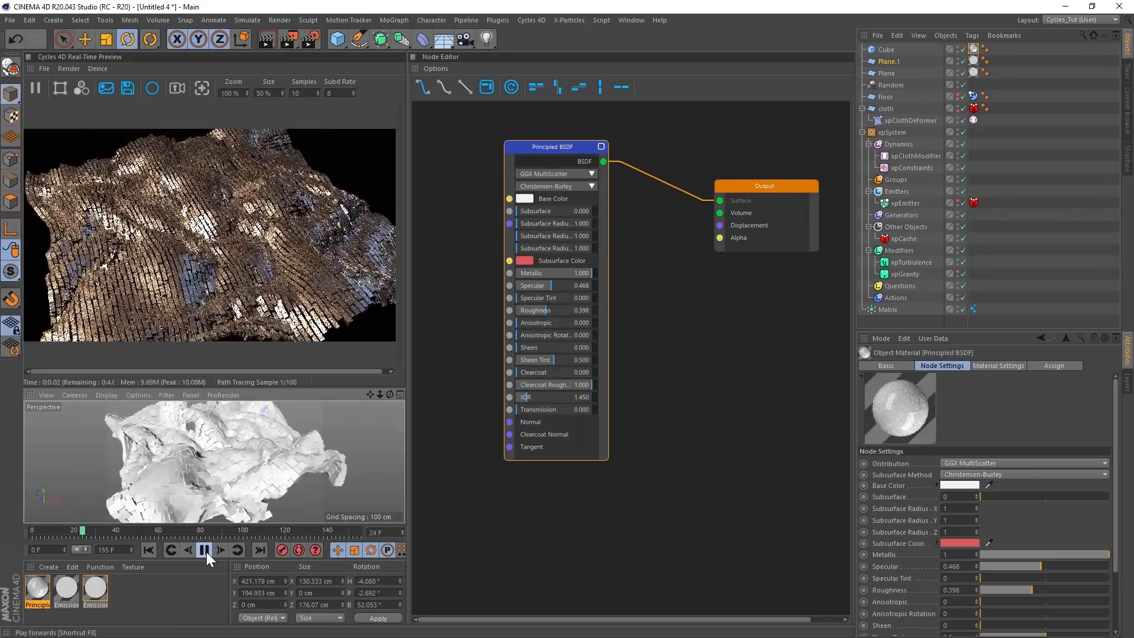
click(205, 550)
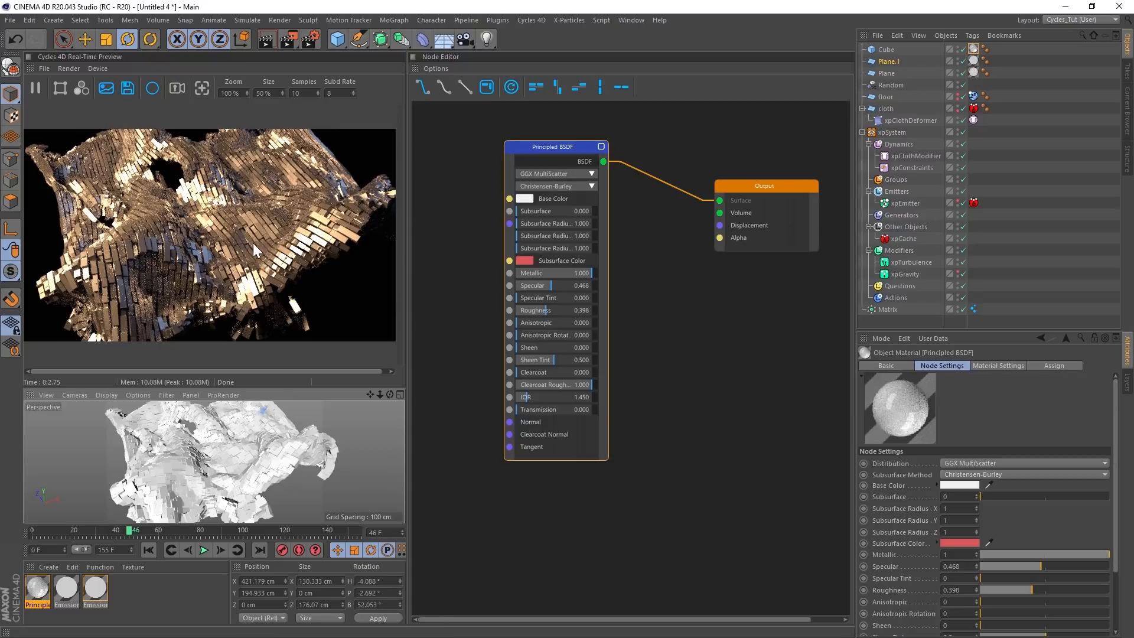
click(150, 550)
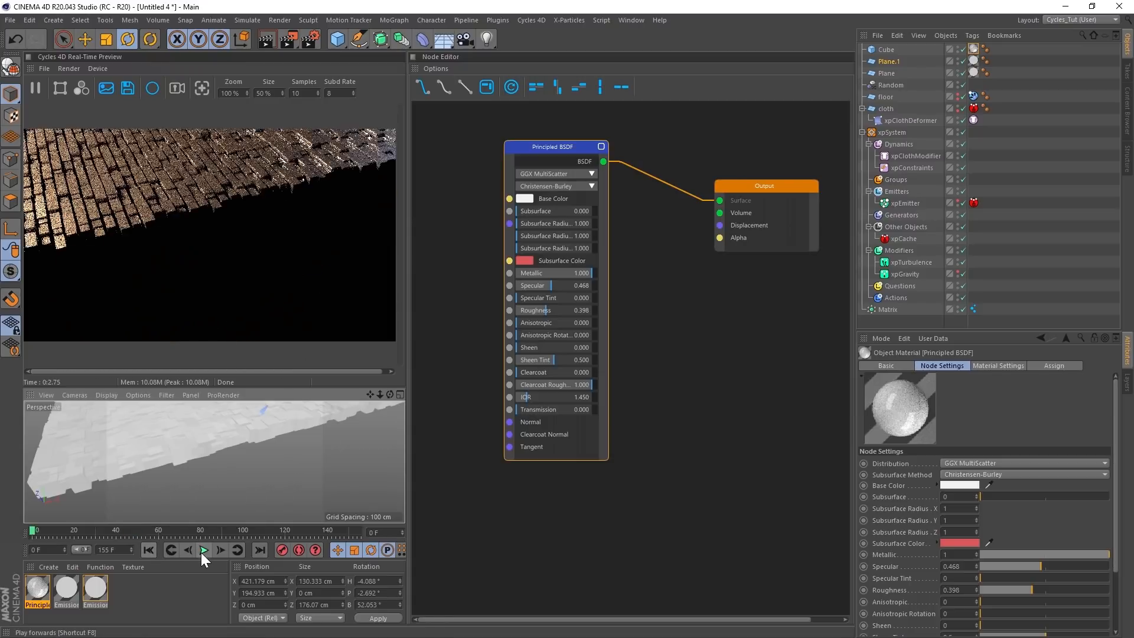
click(203, 550)
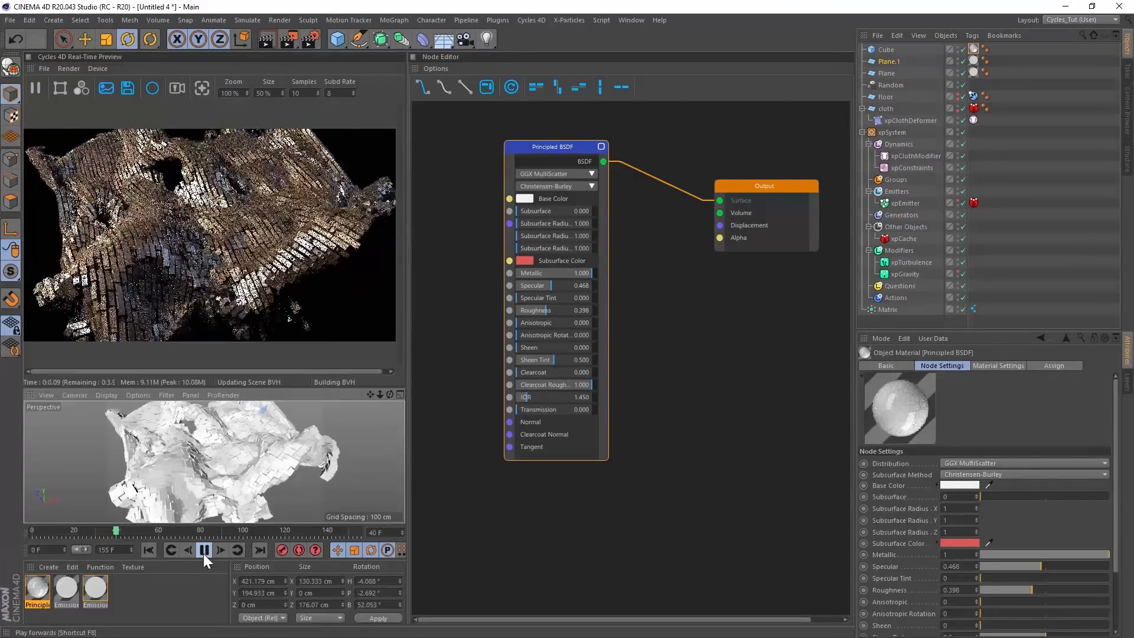
click(204, 550)
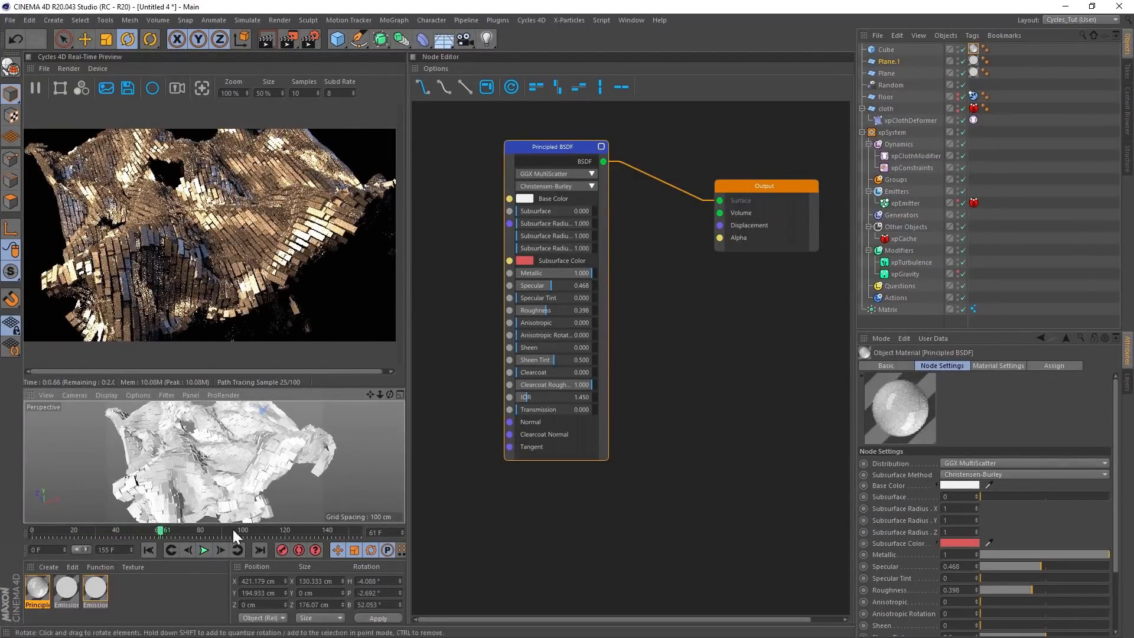
click(204, 550)
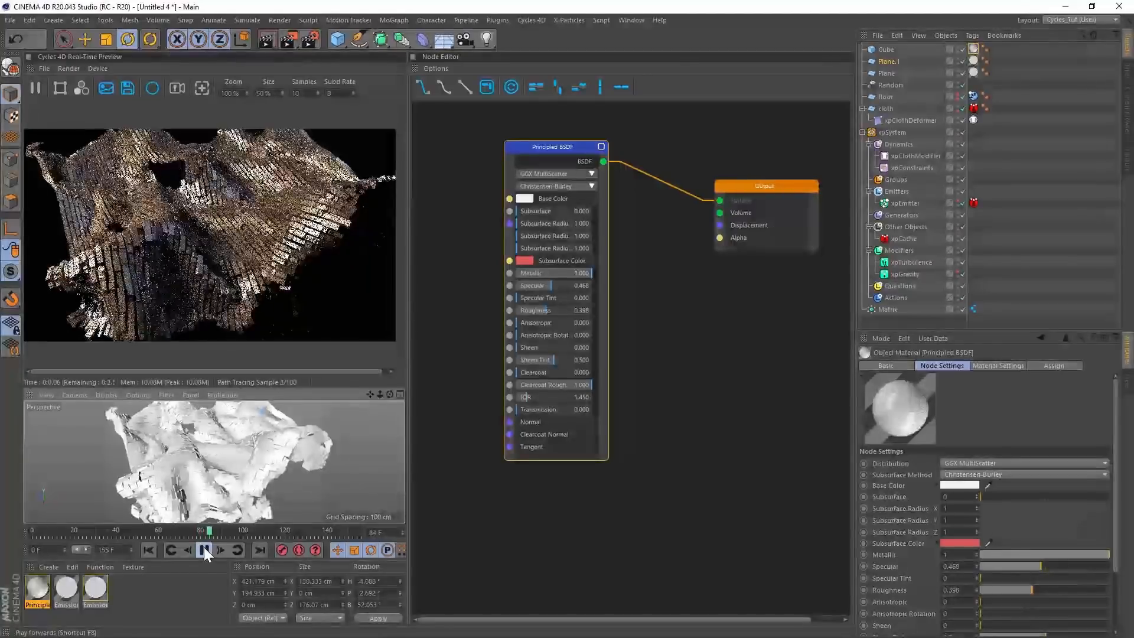
click(204, 550)
- Inspect the shading and coloured light on the cubes at frame 104 from different angles and distances
alt+drag(240, 471, 313, 427)
scroll(254, 466, down, 5)
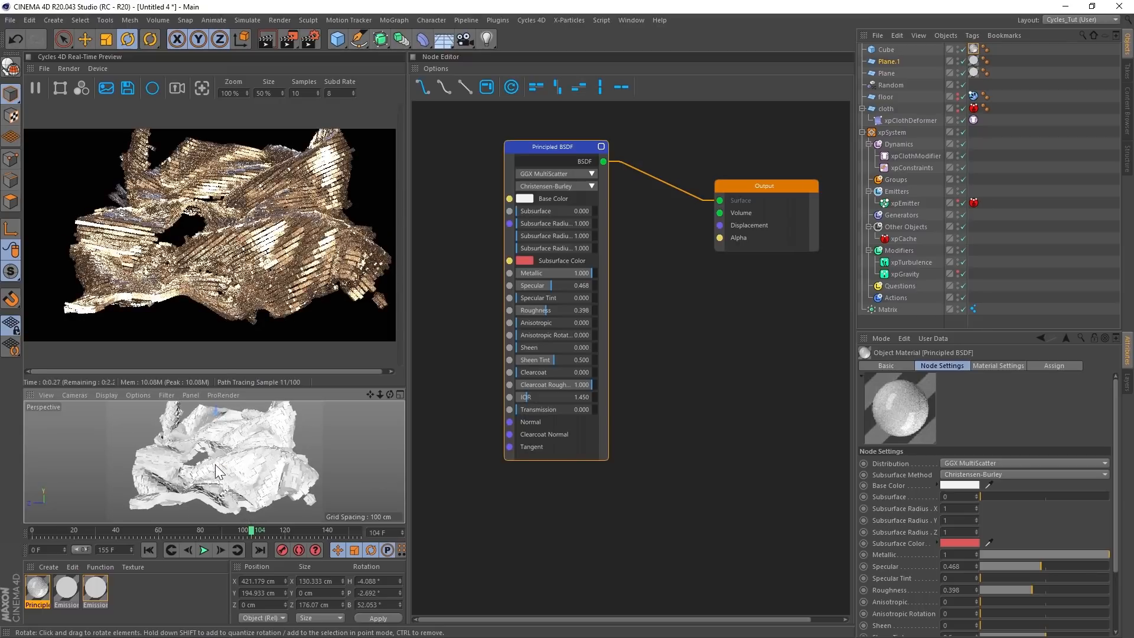
scroll(242, 461, up, 6)
scroll(247, 476, up, 1)
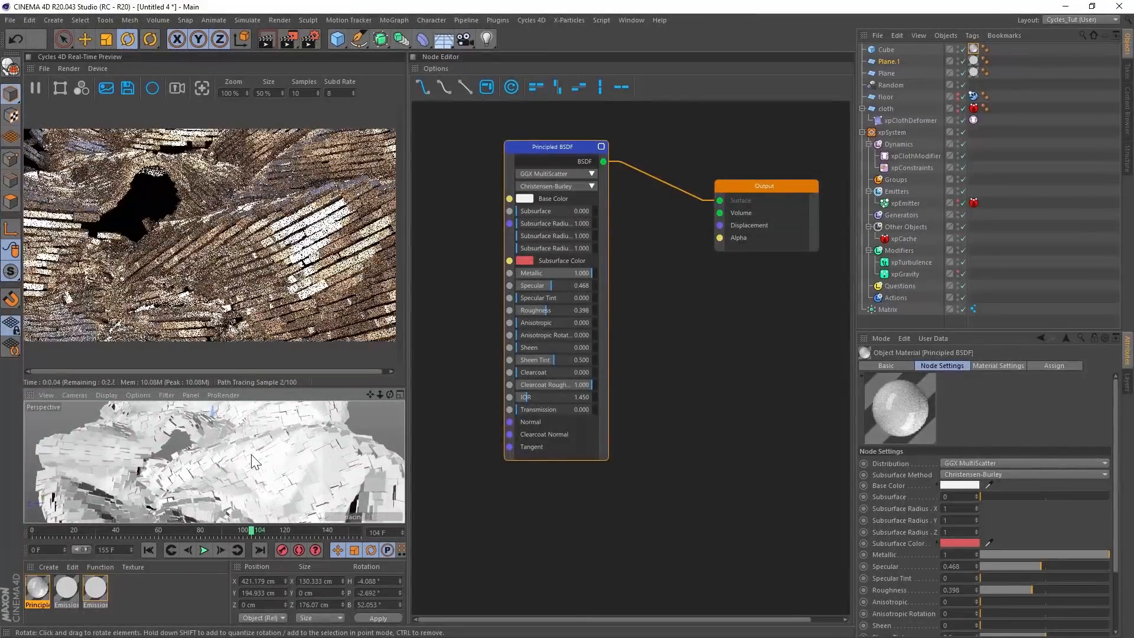
mouse_move(247, 478)
alt+mouse_down()
mouse_move(252, 513)
mouse_move(257, 473)
alt+mouse_up()
scroll(246, 476, down, 4)
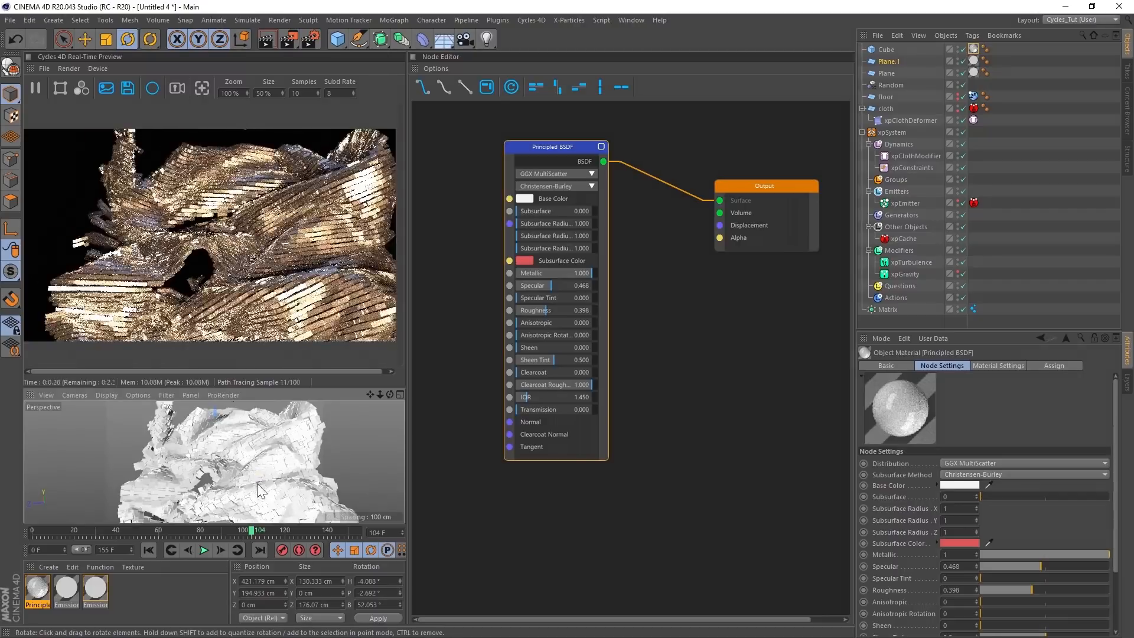
alt+middle_drag(265, 485, 245, 465)
scroll(237, 461, up, 5)
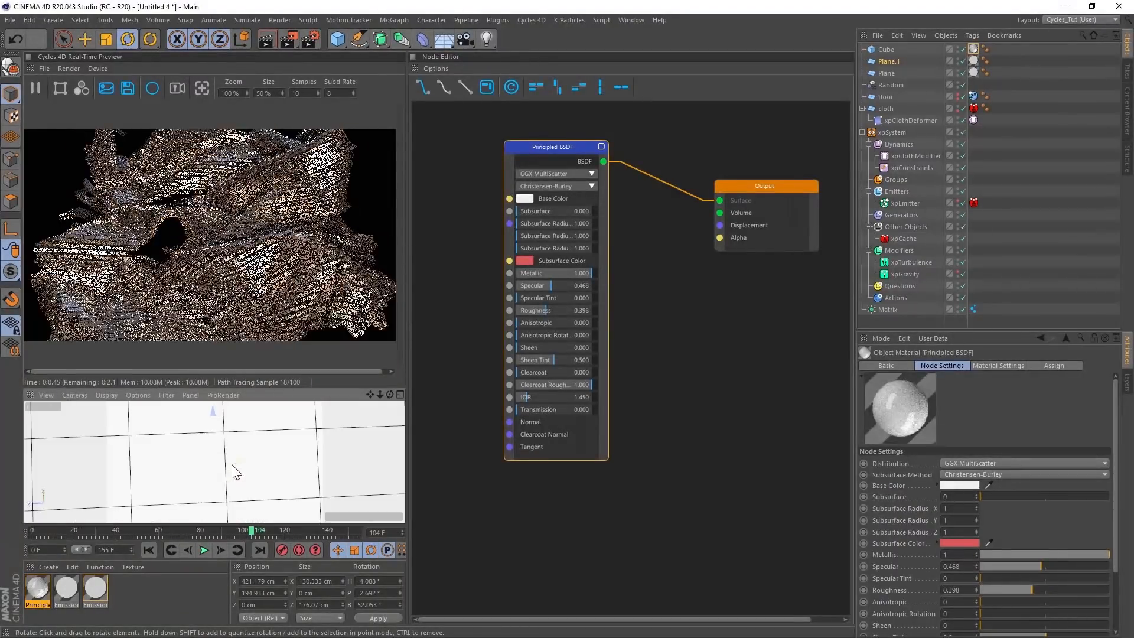
scroll(253, 471, down, 5)
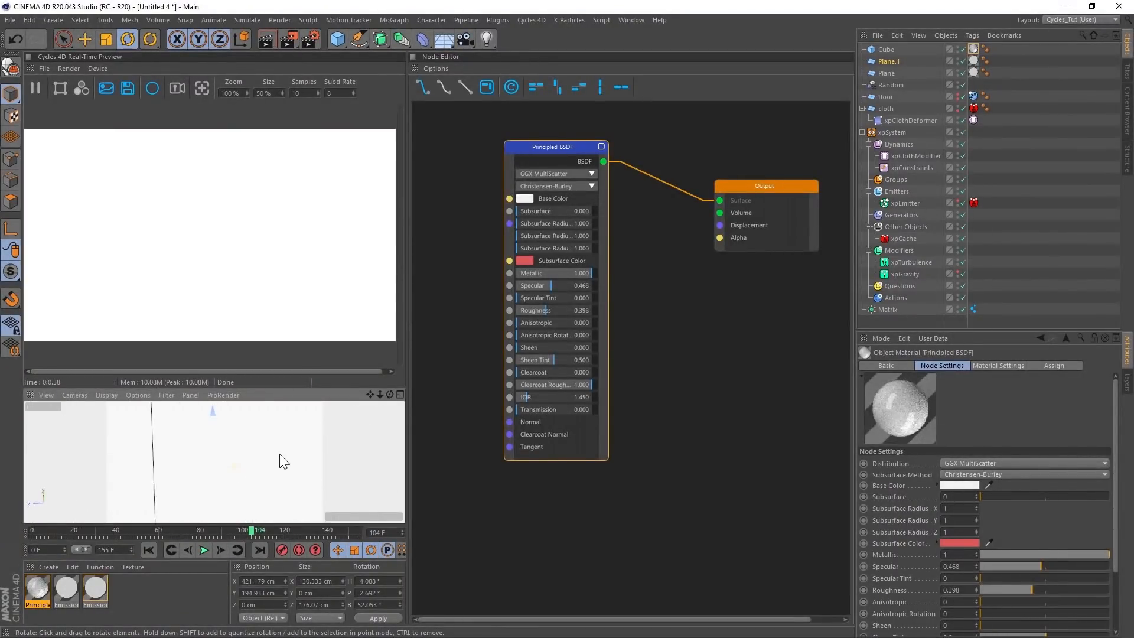
mouse_move(247, 476)
alt+mouse_down()
mouse_move(261, 485)
mouse_move(247, 479)
alt+mouse_up()
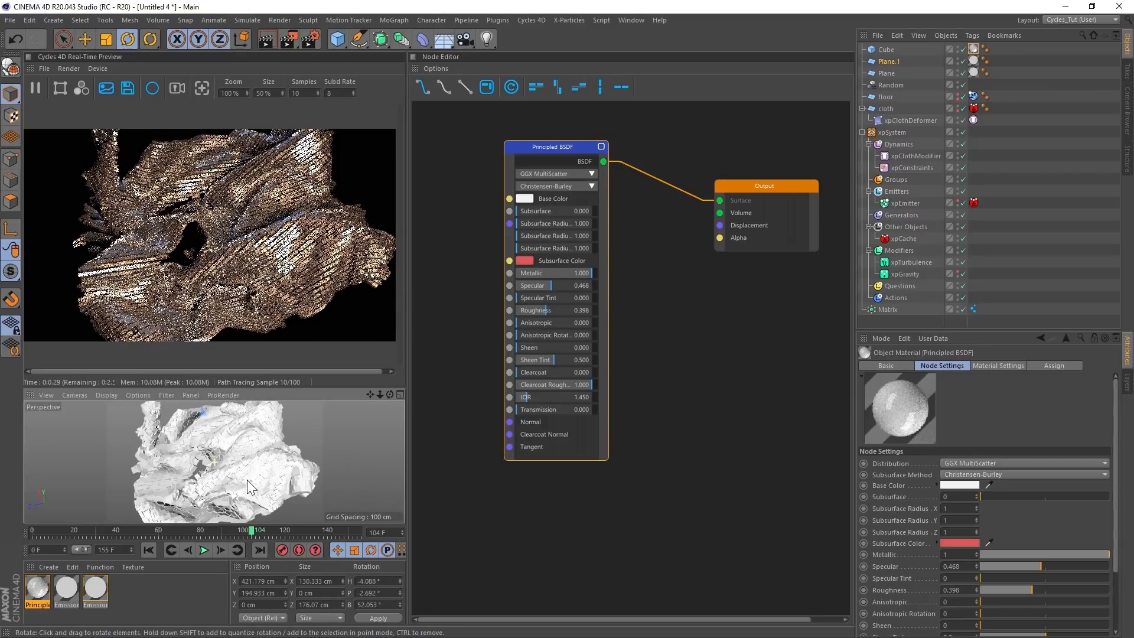
- Replay the cloth animation from the first frame and stop it at frame 61
click(150, 550)
click(201, 551)
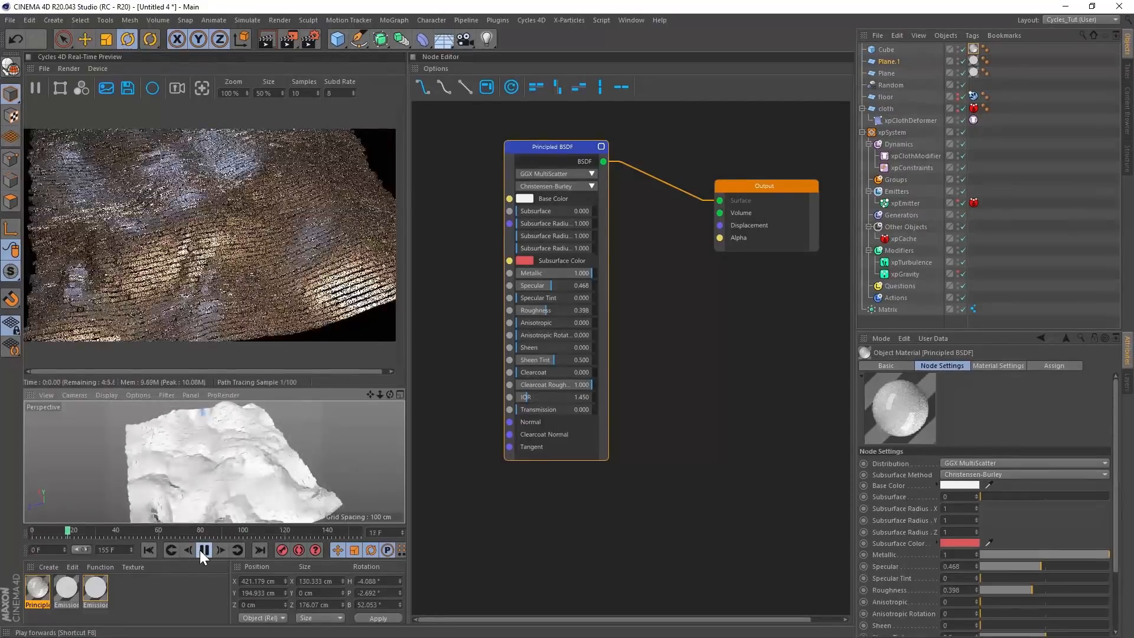
click(198, 551)
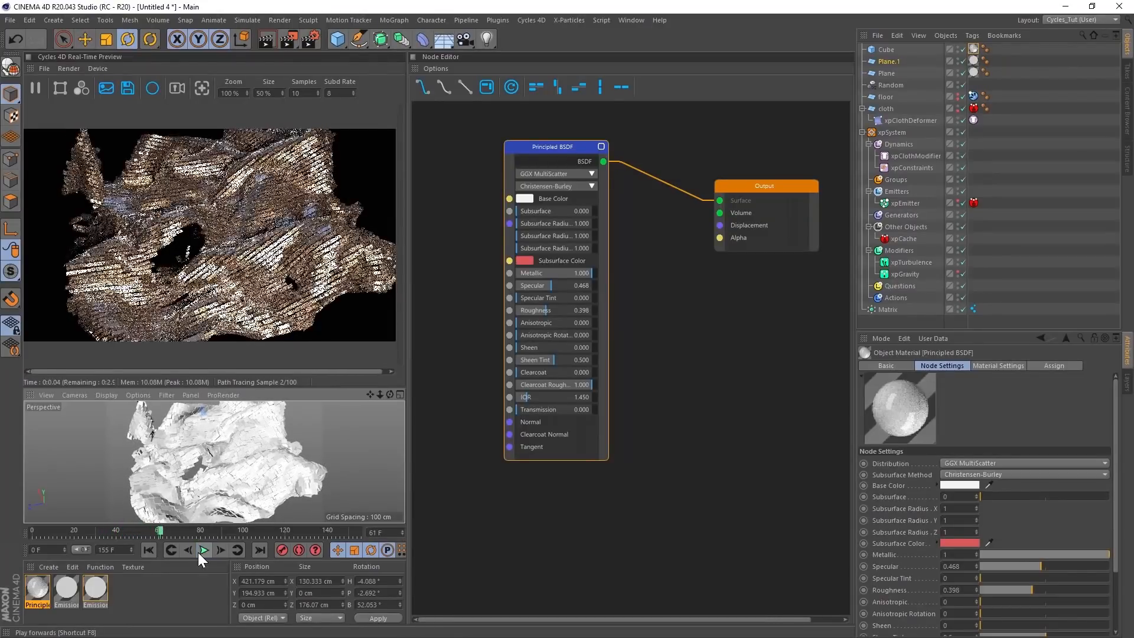
- View the cloth from closer and another angle, and replay its animation from the first frame up to frame 61
alt+right_drag(215, 455, 235, 455)
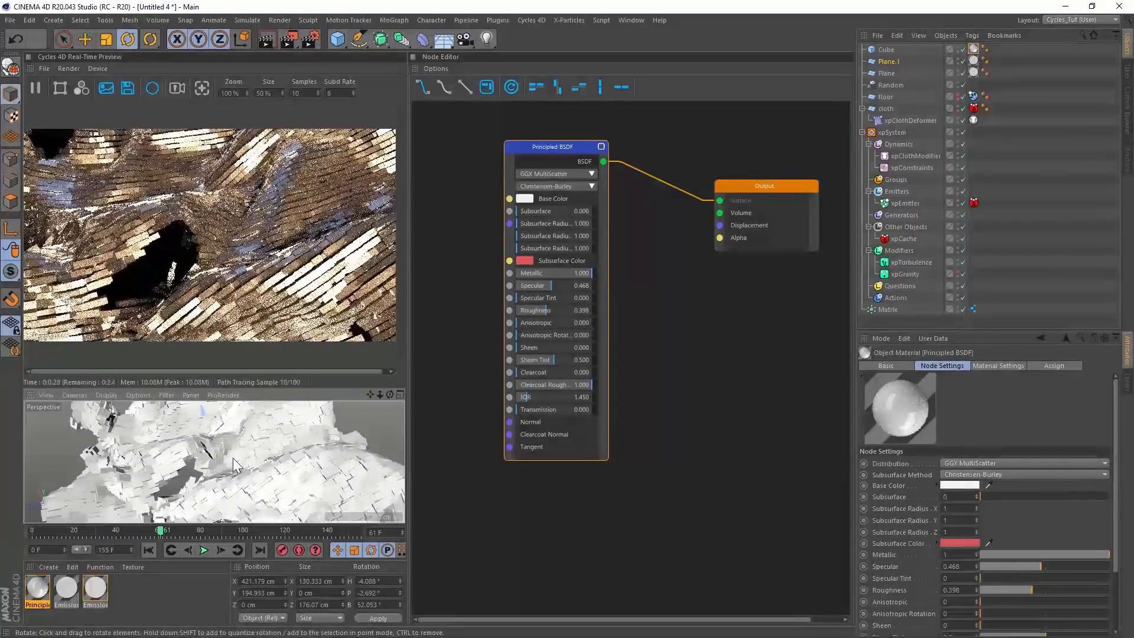
alt+drag(244, 478, 286, 463)
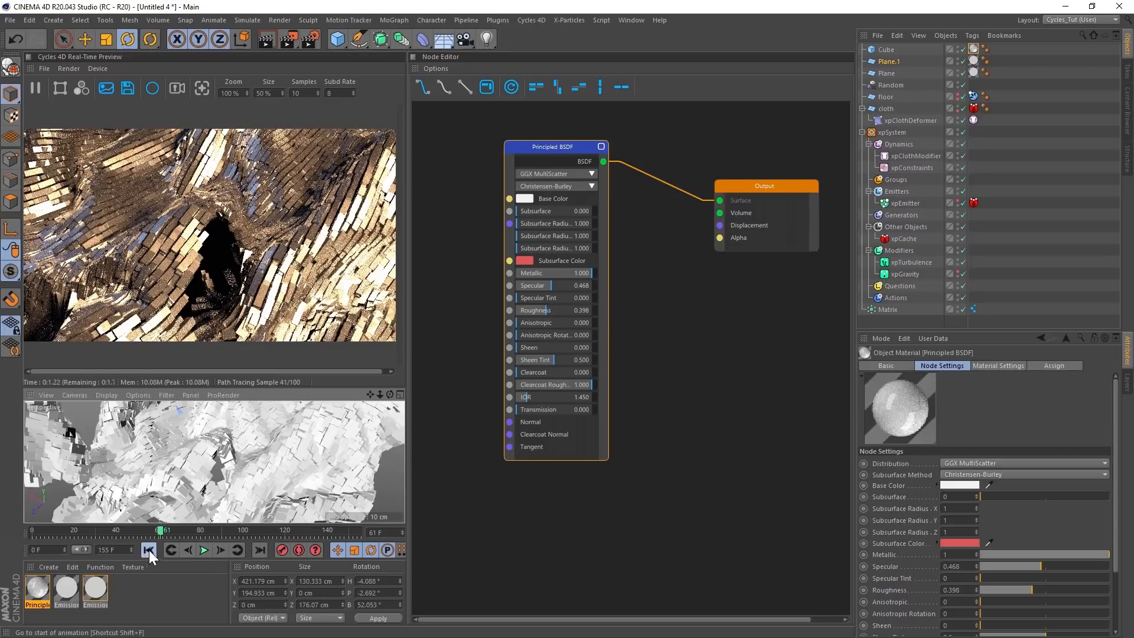
click(149, 551)
click(203, 550)
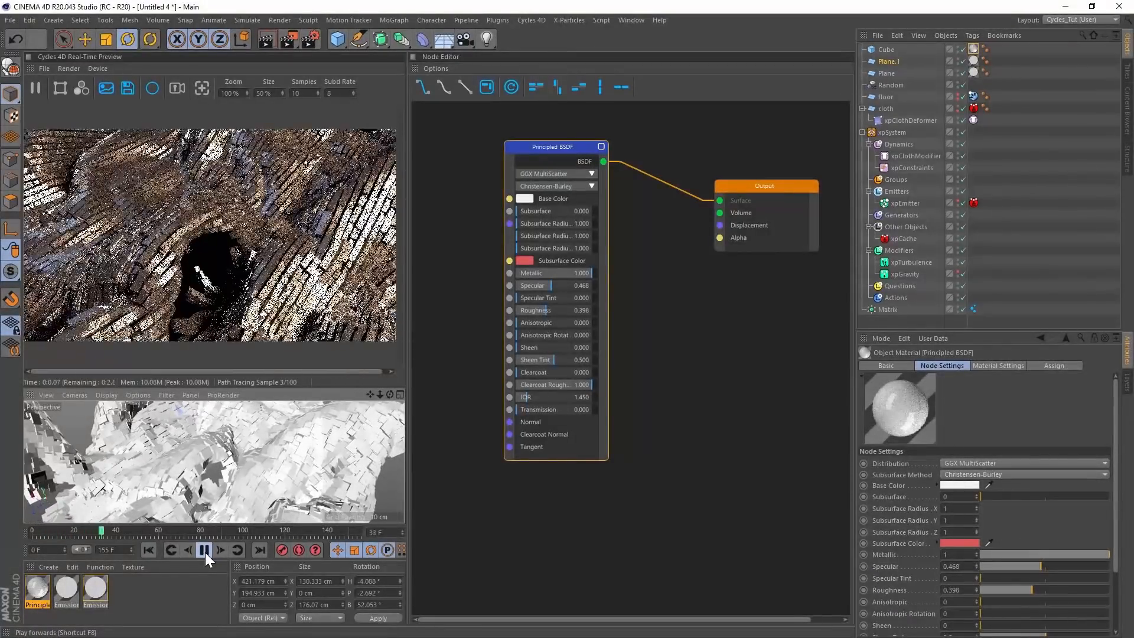
click(206, 552)
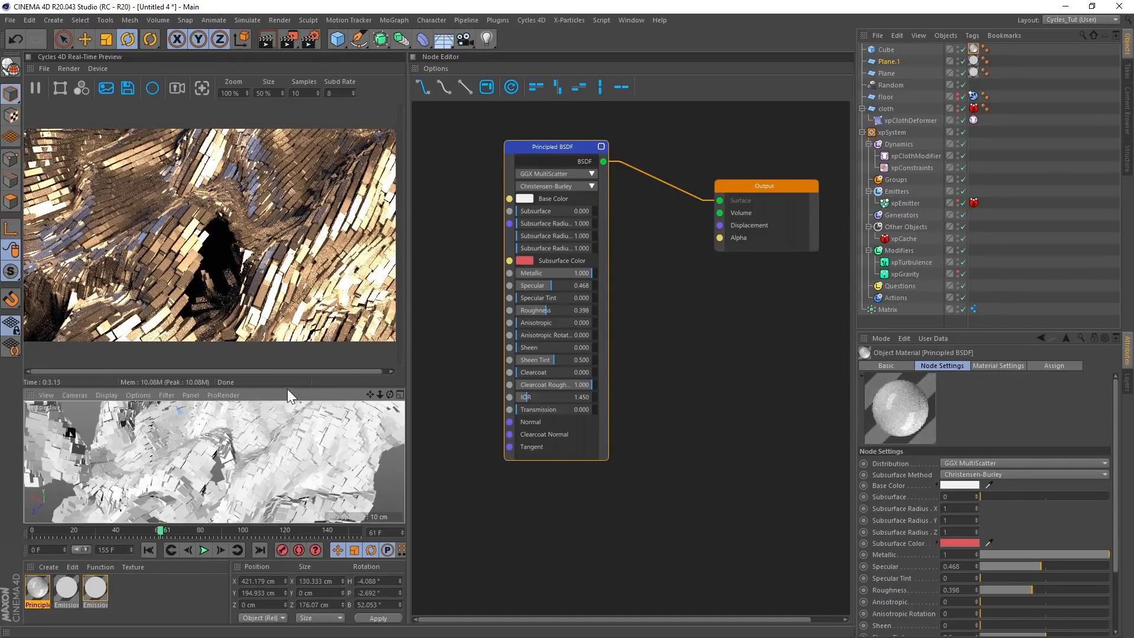
- Collapse the cloth and xpSystem hierarchies and add a Cycles 4D camera to the scene
click(862, 110)
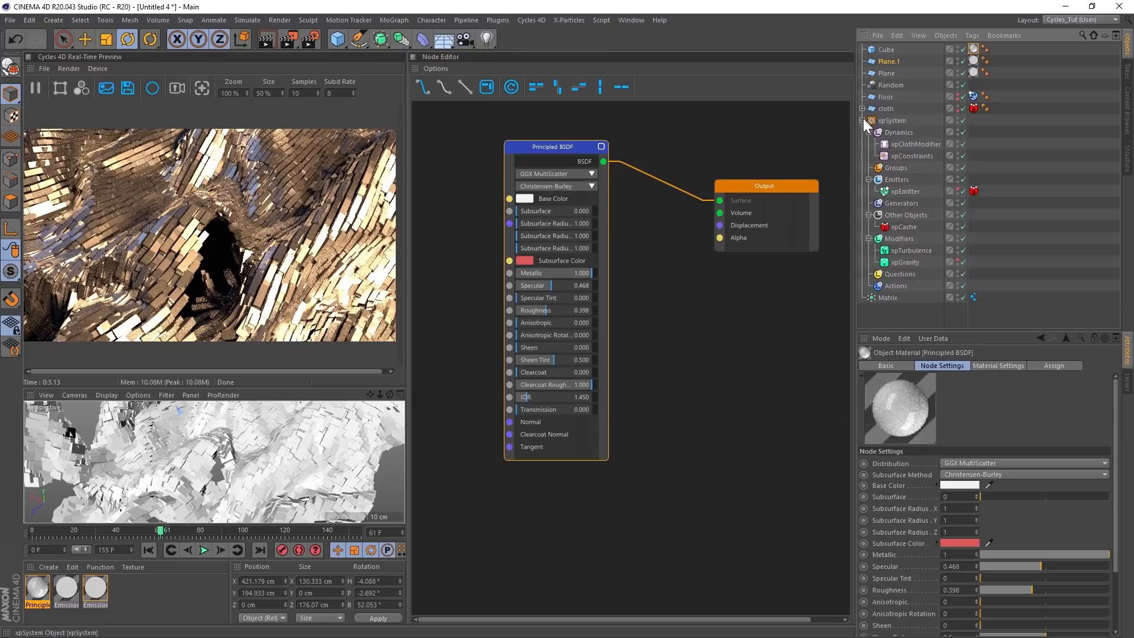
click(863, 120)
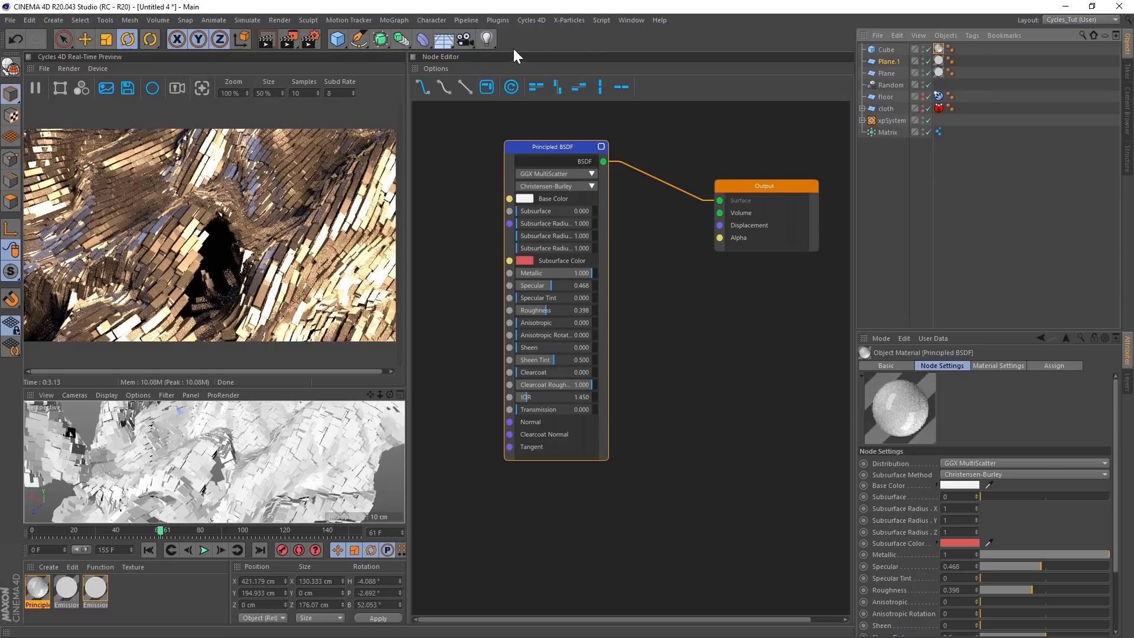
click(528, 21)
click(534, 33)
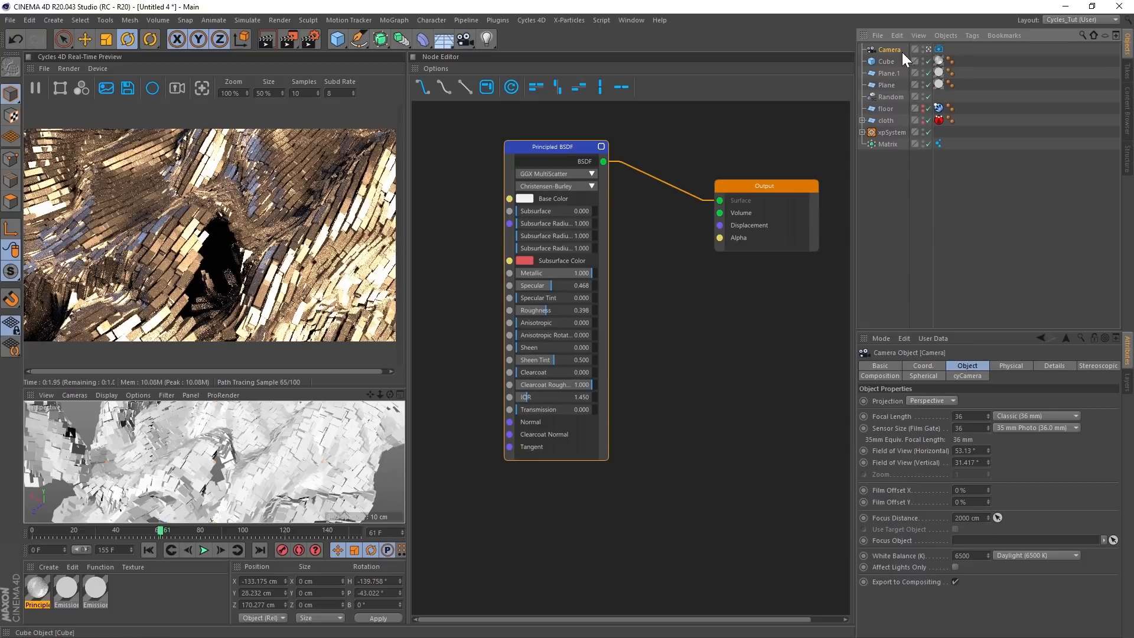
- Pick the camera's focus distance on the cloth beside the dark fold and set its depth-of-field aperture Size to 0.08
click(998, 518)
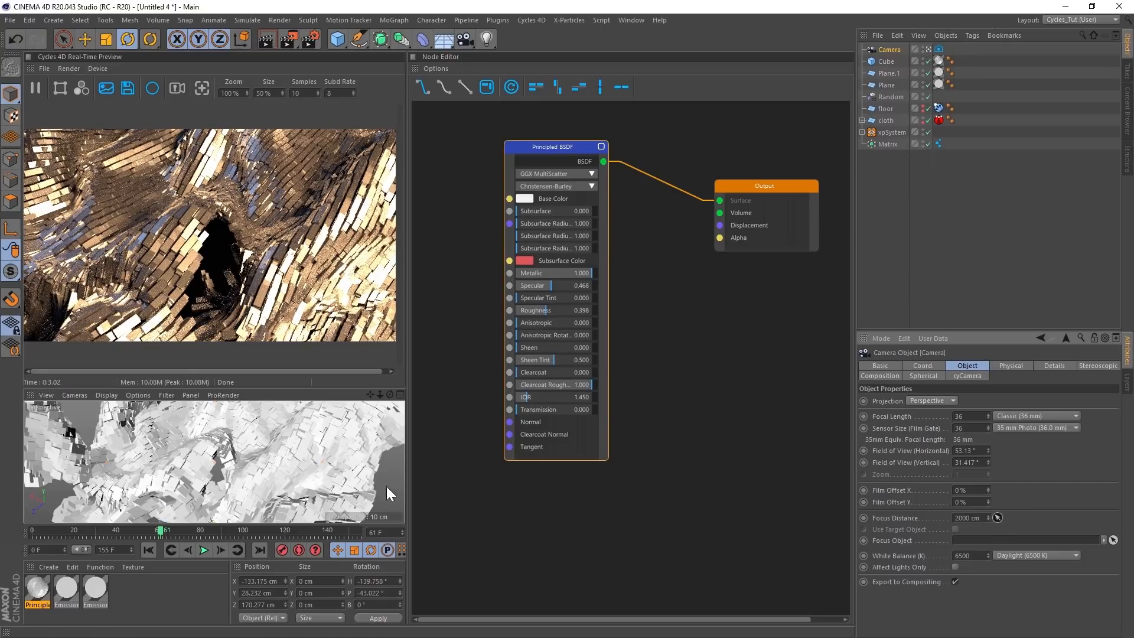
click(204, 450)
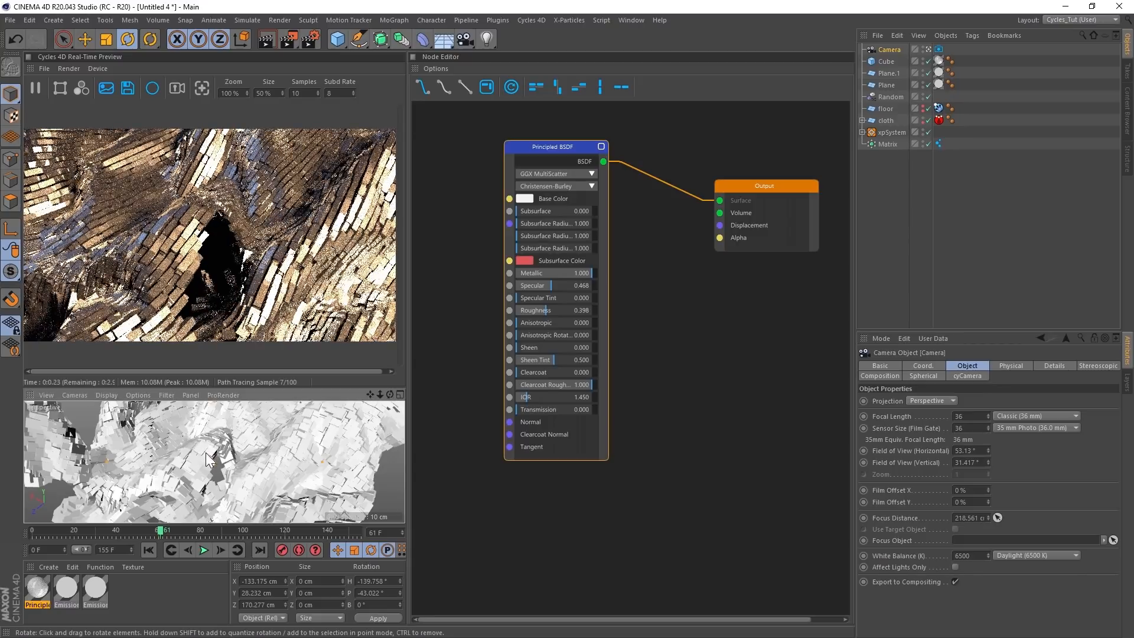
click(940, 49)
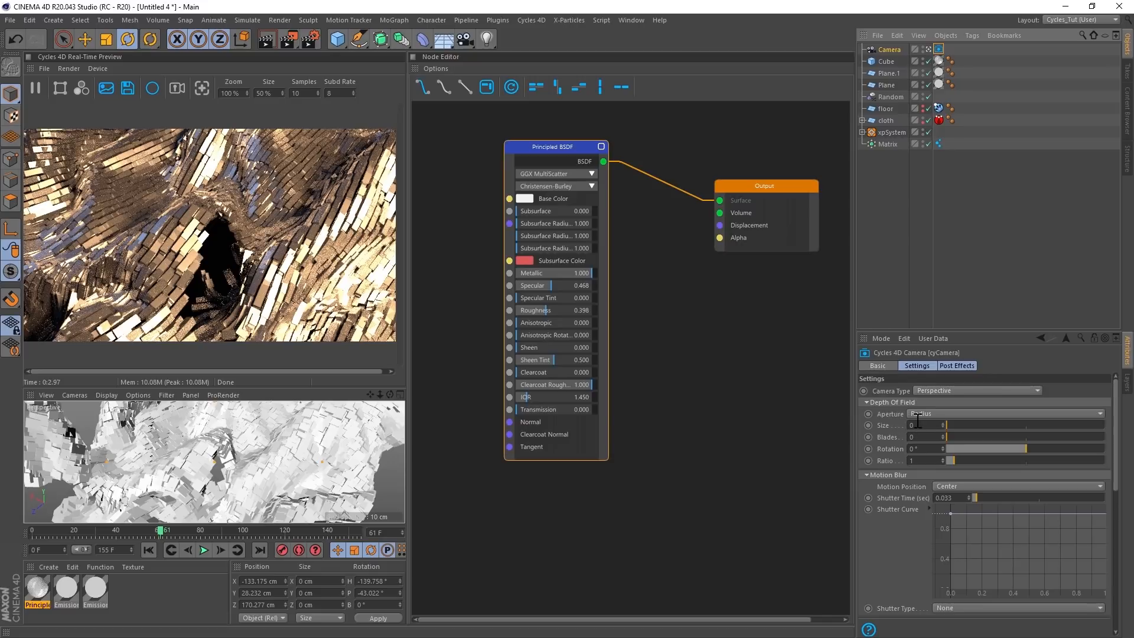
drag(948, 425, 959, 426)
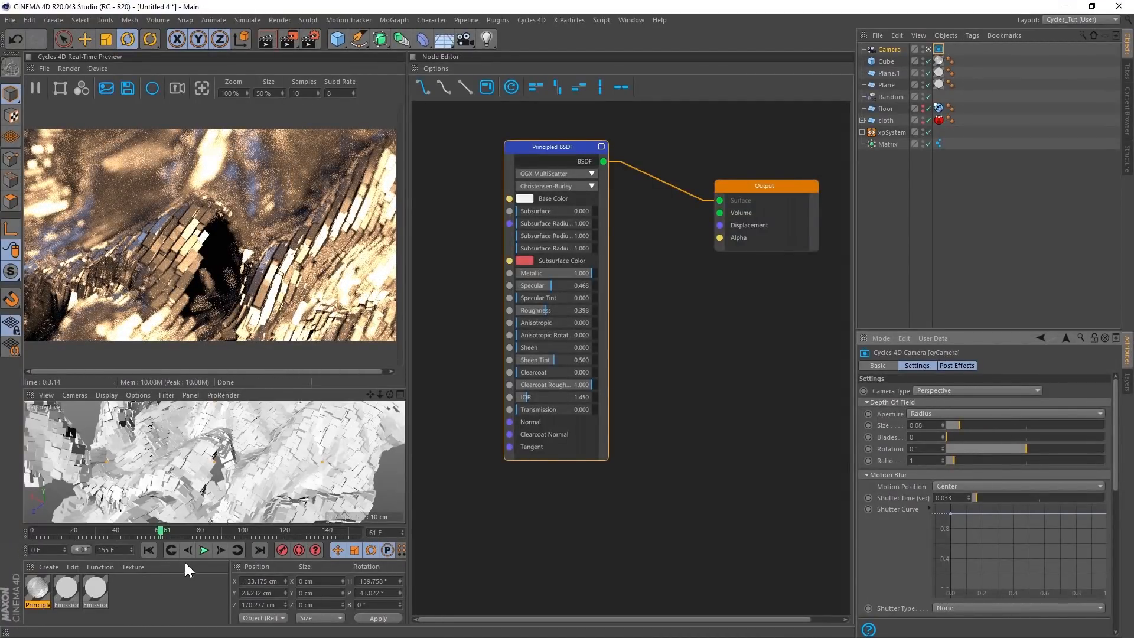
- Play the cloth animation from the first frame with depth of field and stop it at frame 82
click(149, 550)
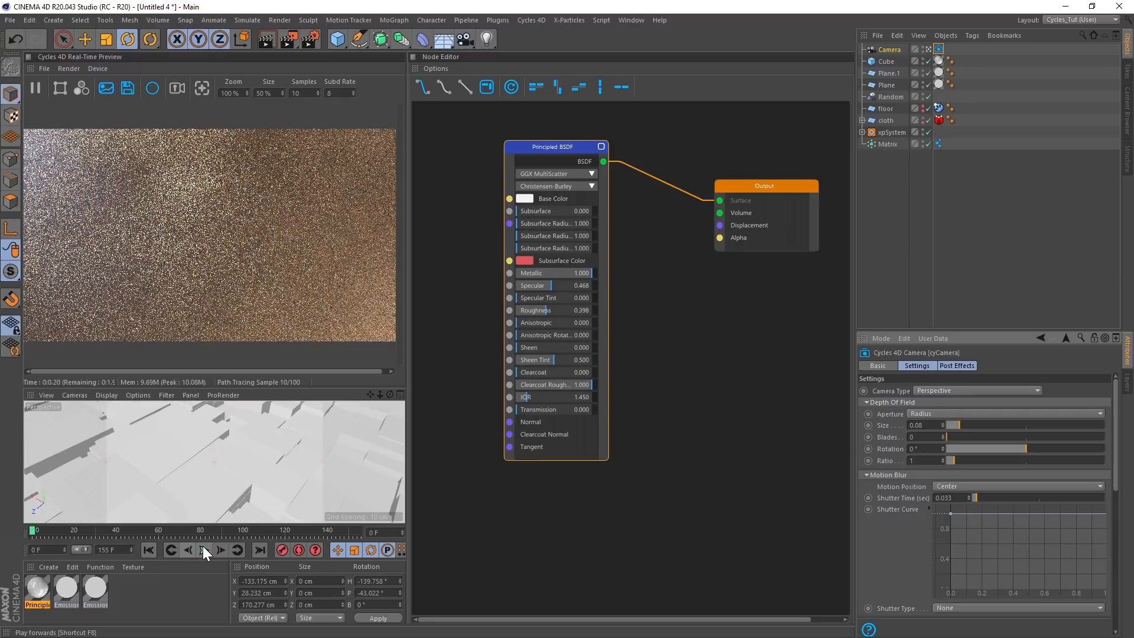
click(204, 549)
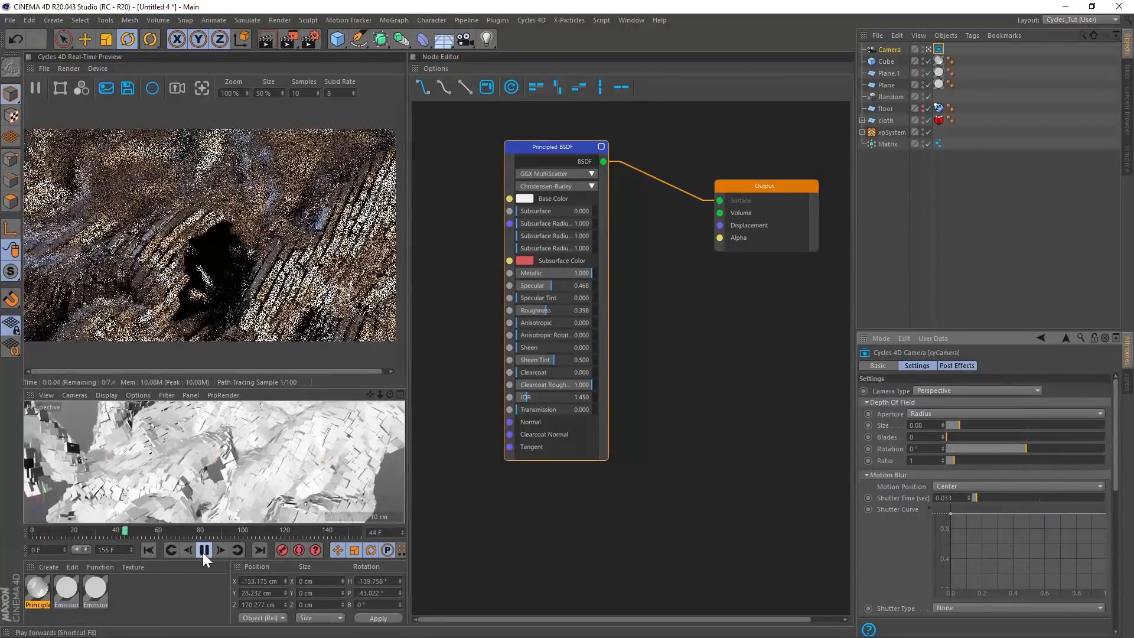
click(204, 549)
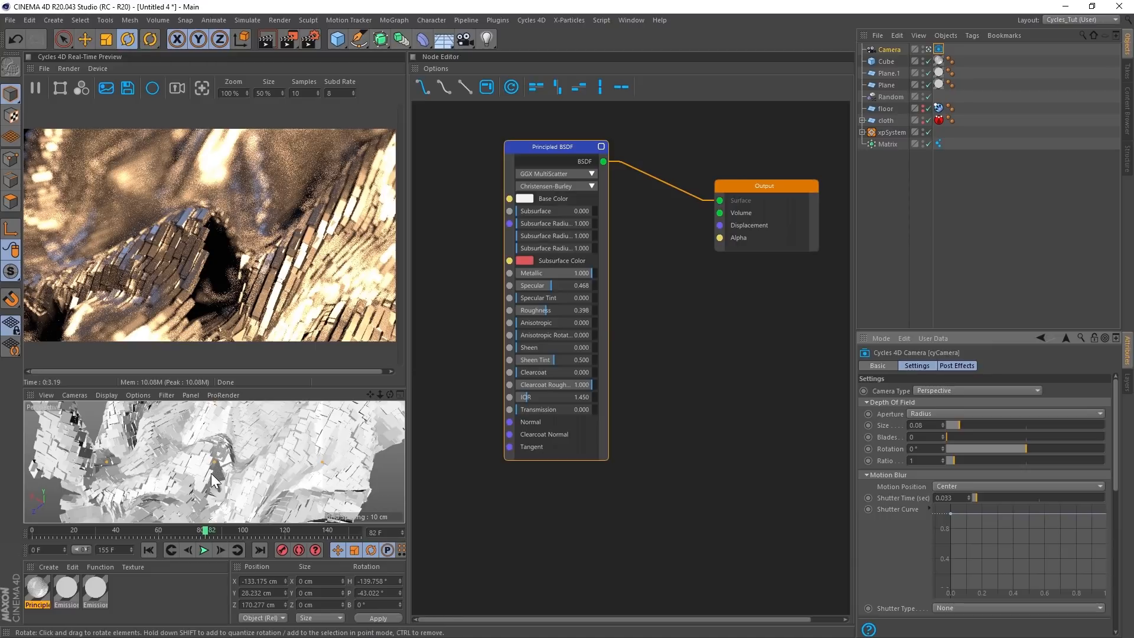
- Move the camera closer to the cloth, leave the camera view and frame a close-up of individual cubes
alt+right_drag(211, 473, 239, 469)
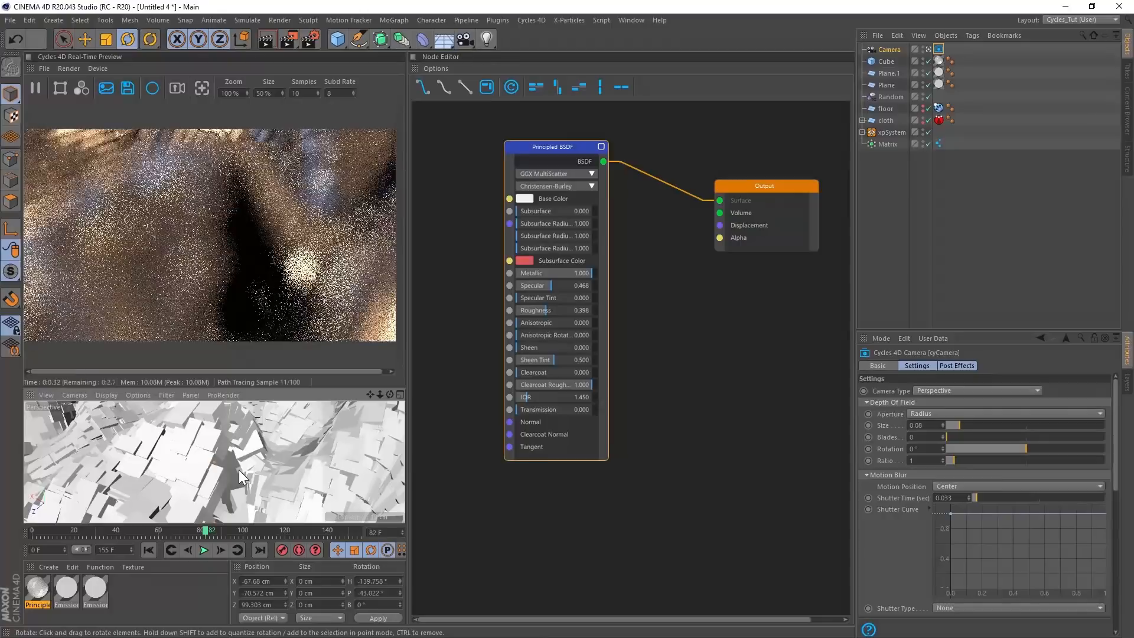
click(928, 49)
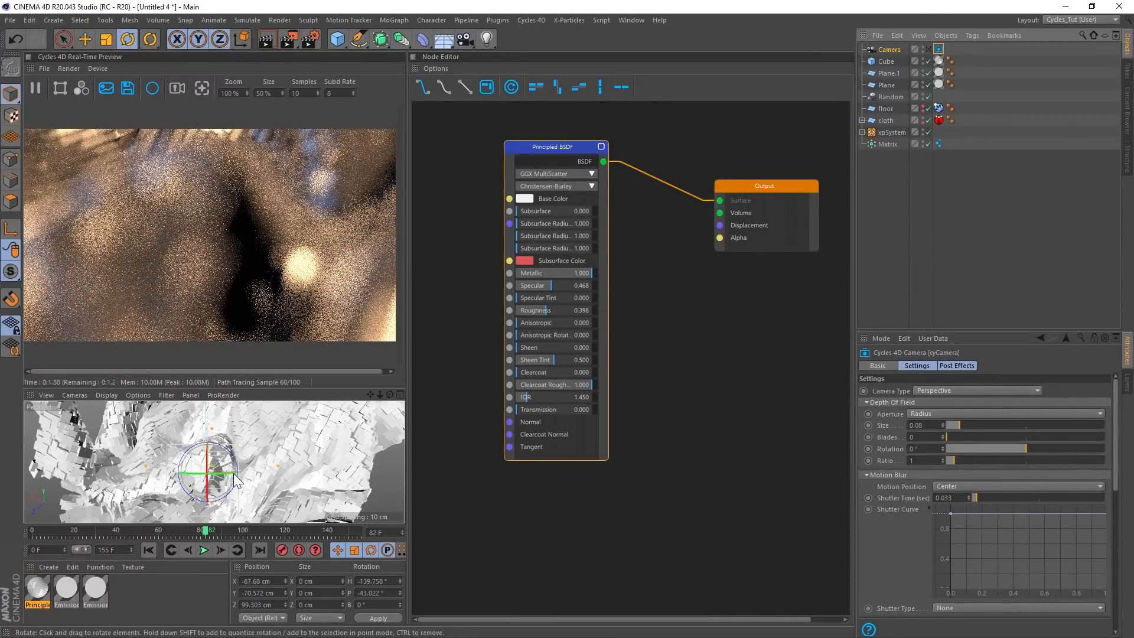
alt+right_drag(193, 468, 250, 466)
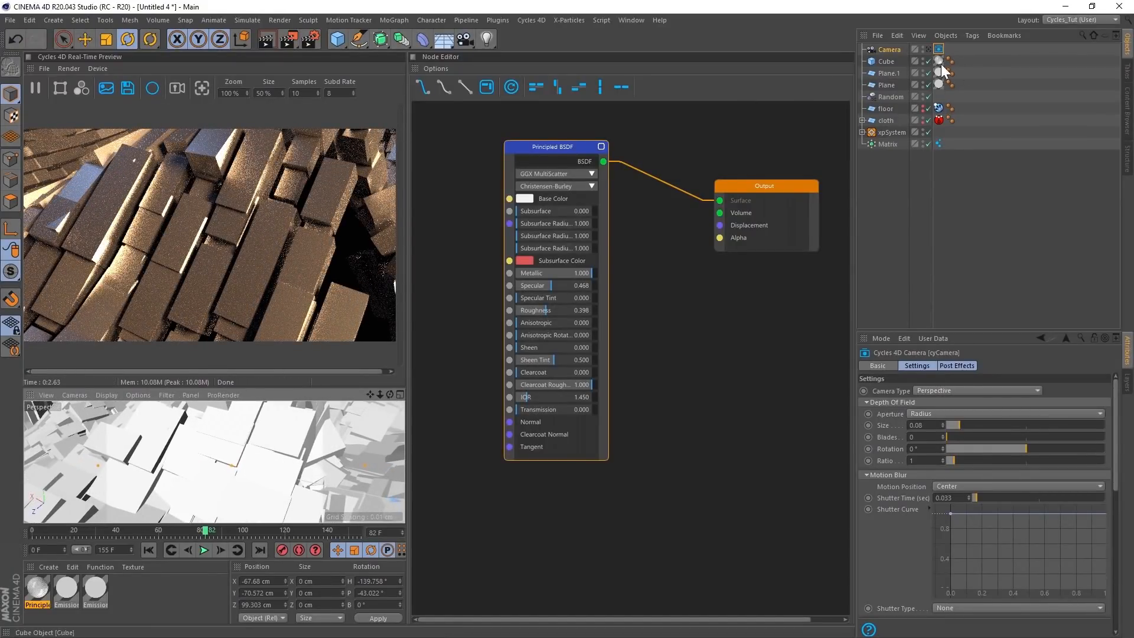
- Try a fillet with a radius of 0.1 cm on the Cube object
click(886, 61)
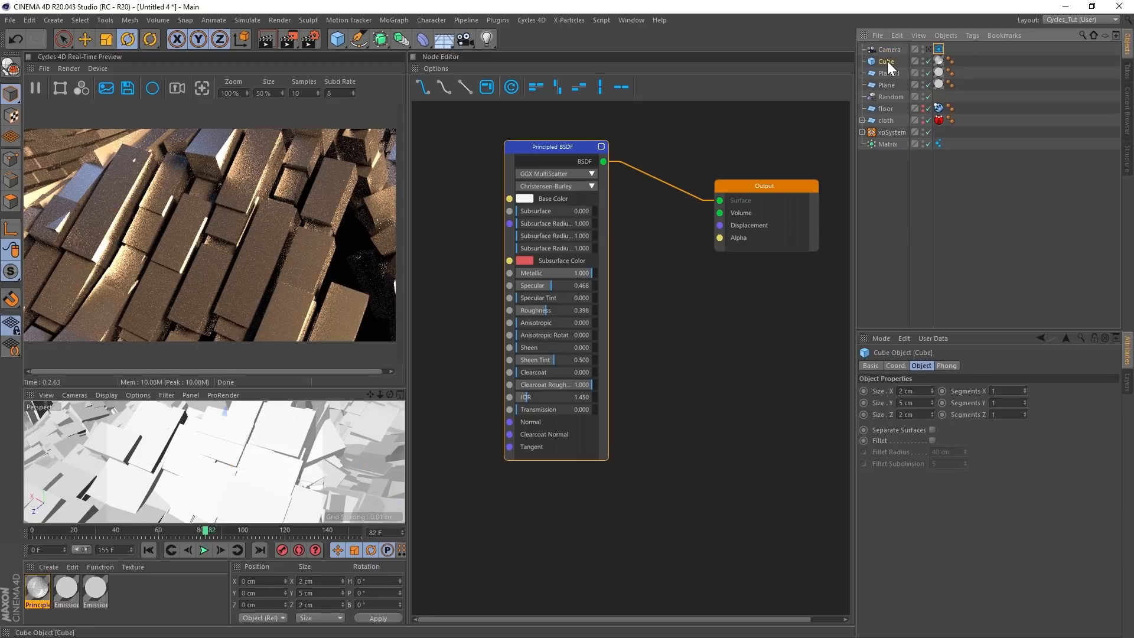
click(931, 441)
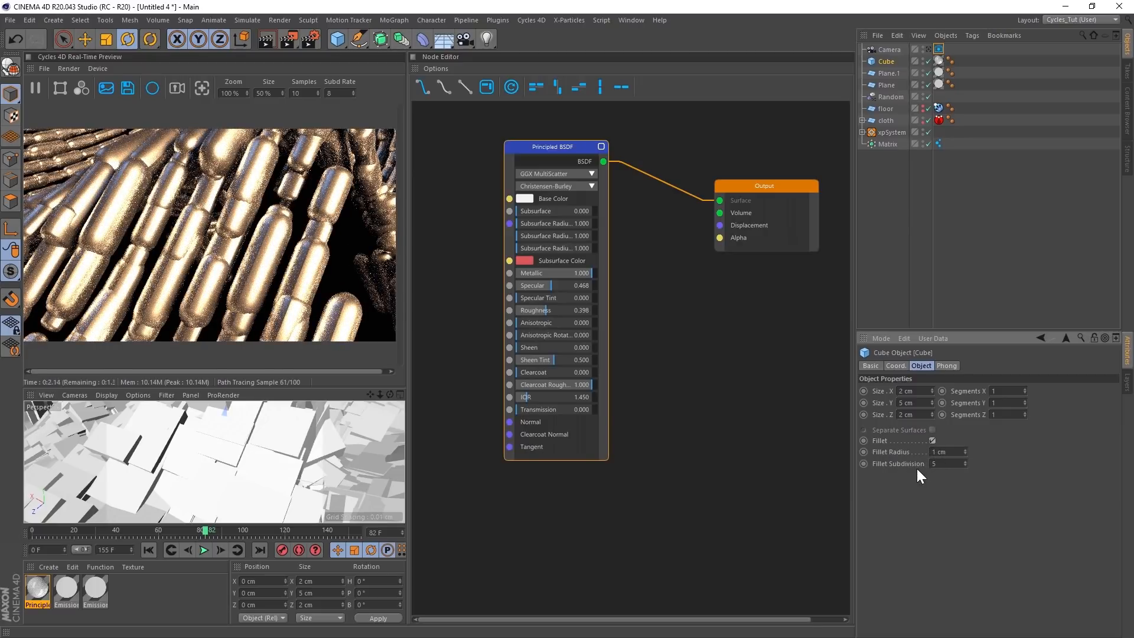
double_click(941, 452)
key(BackSpace)
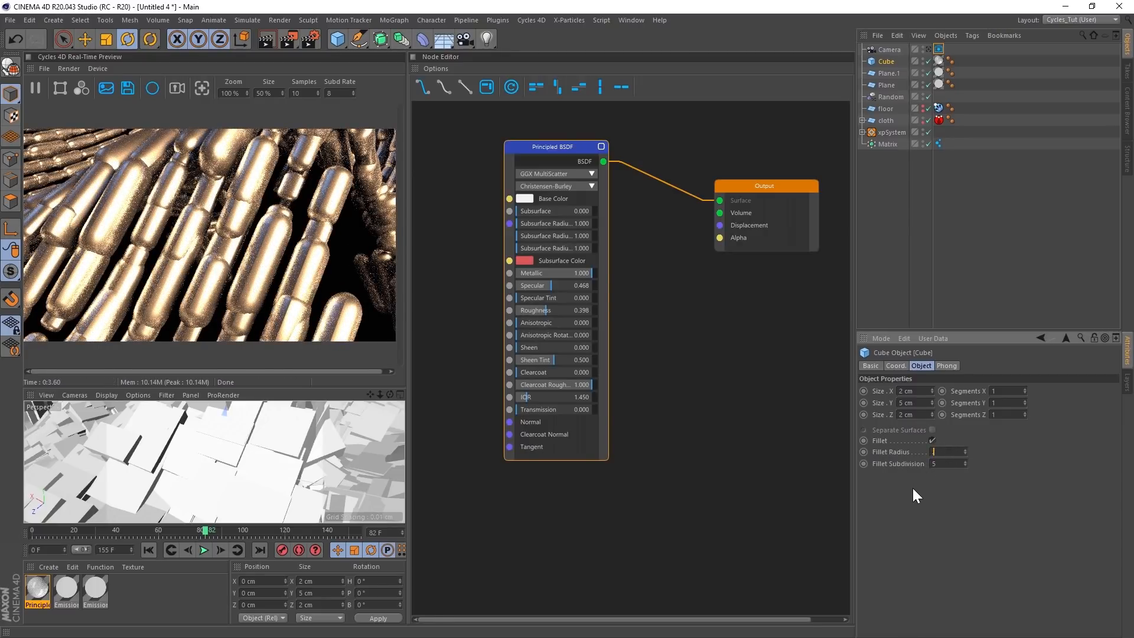
text(0.1)
key(Return)
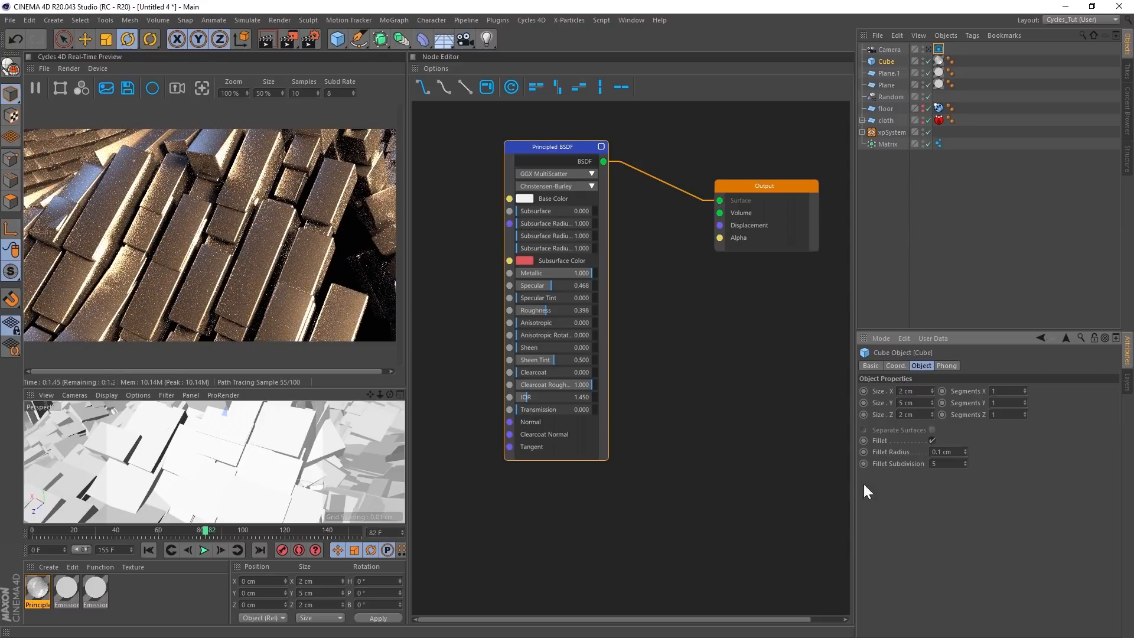
- Try a 0.4 cm fillet radius on the Cube and switch its fillet back off
drag(958, 454, 913, 452)
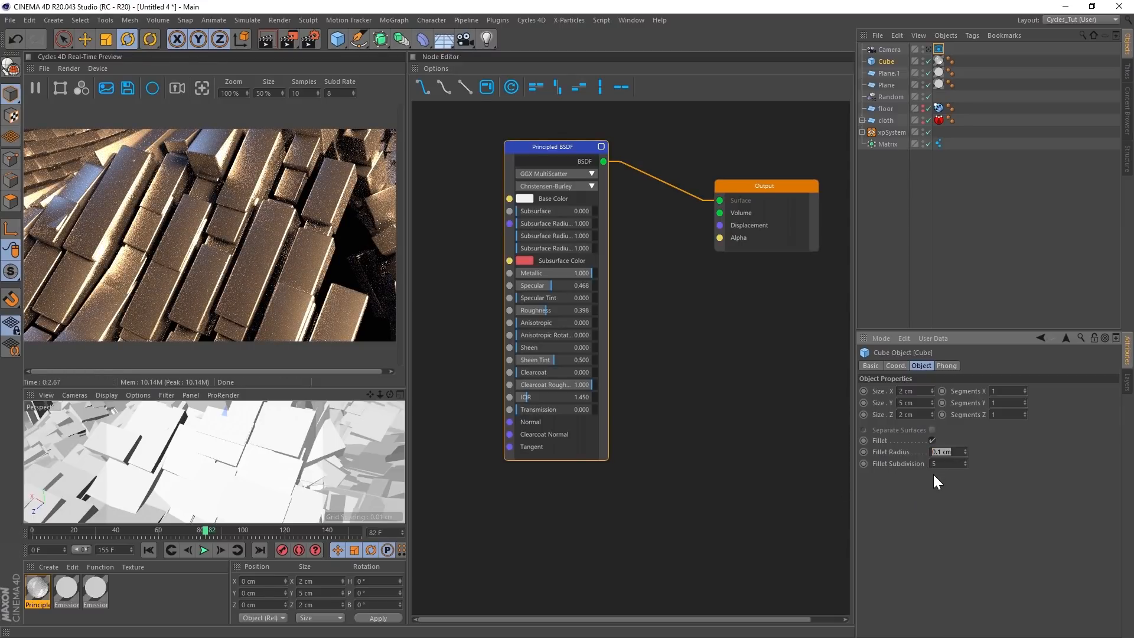
text(.4)
key(Return)
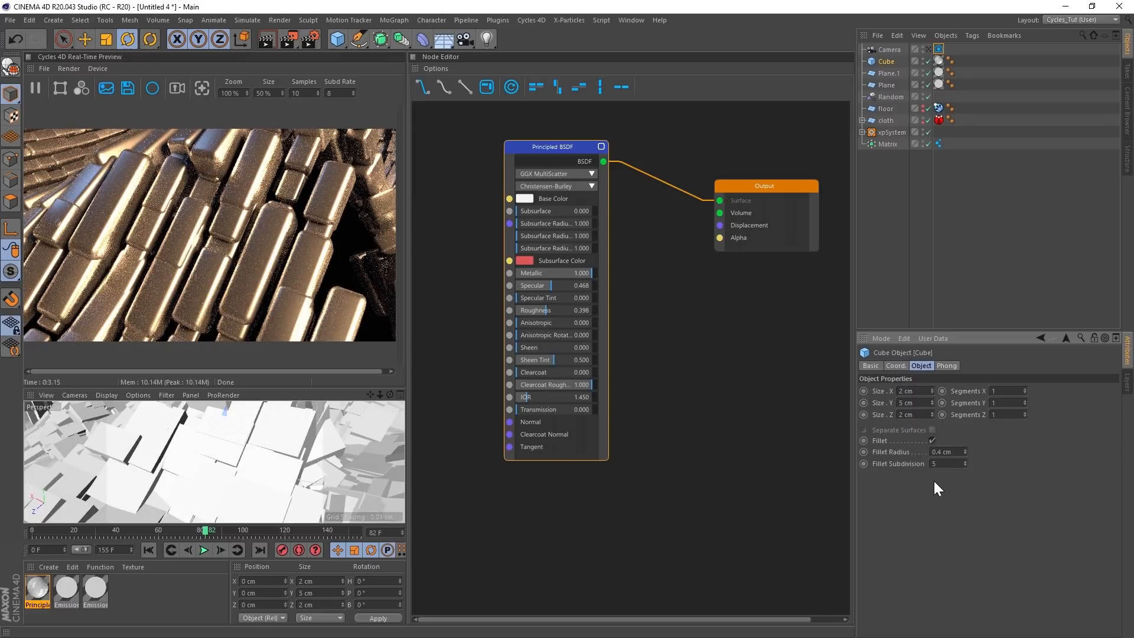
click(932, 441)
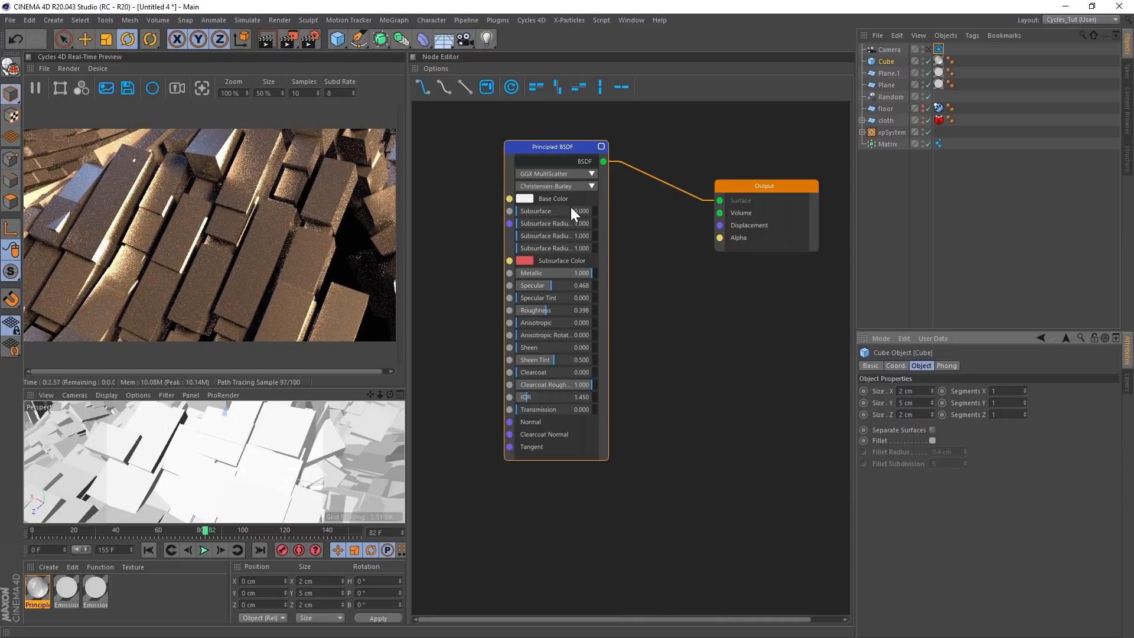
- Rearrange the Principled BSDF and Output nodes and add a Bevel input node beside the Principled BSDF
drag(563, 148, 619, 121)
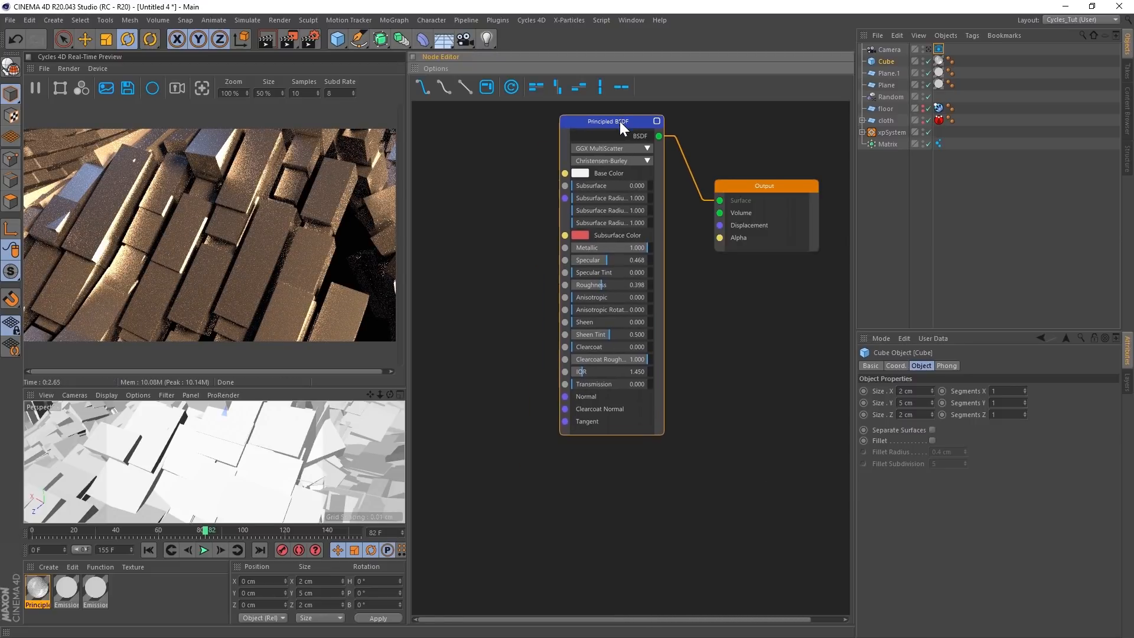
drag(728, 194, 716, 213)
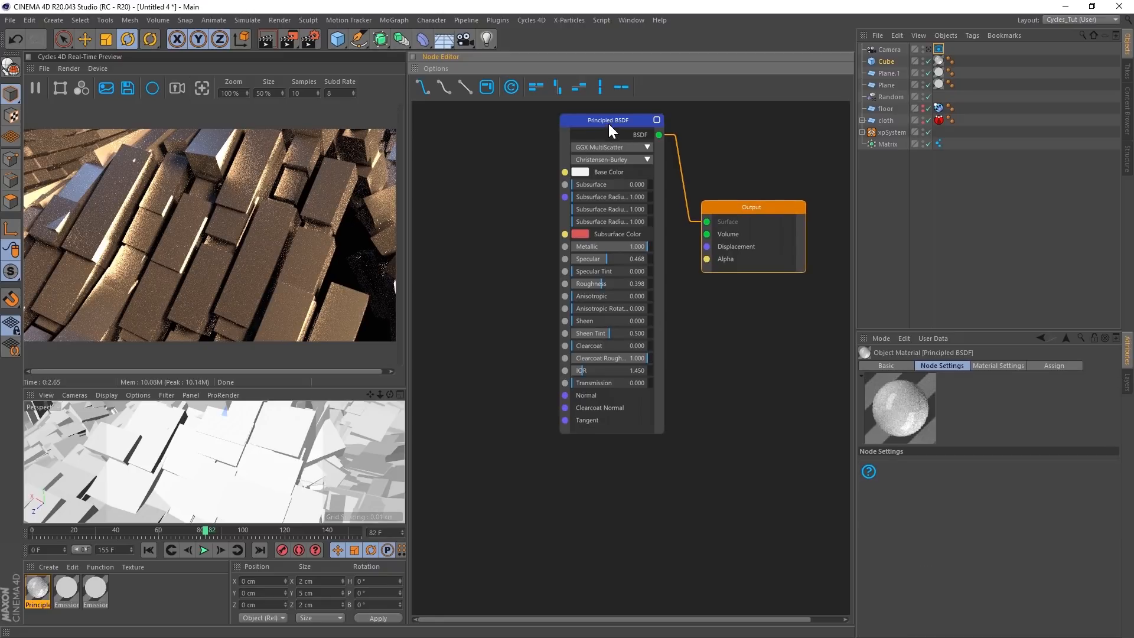
drag(608, 122, 615, 120)
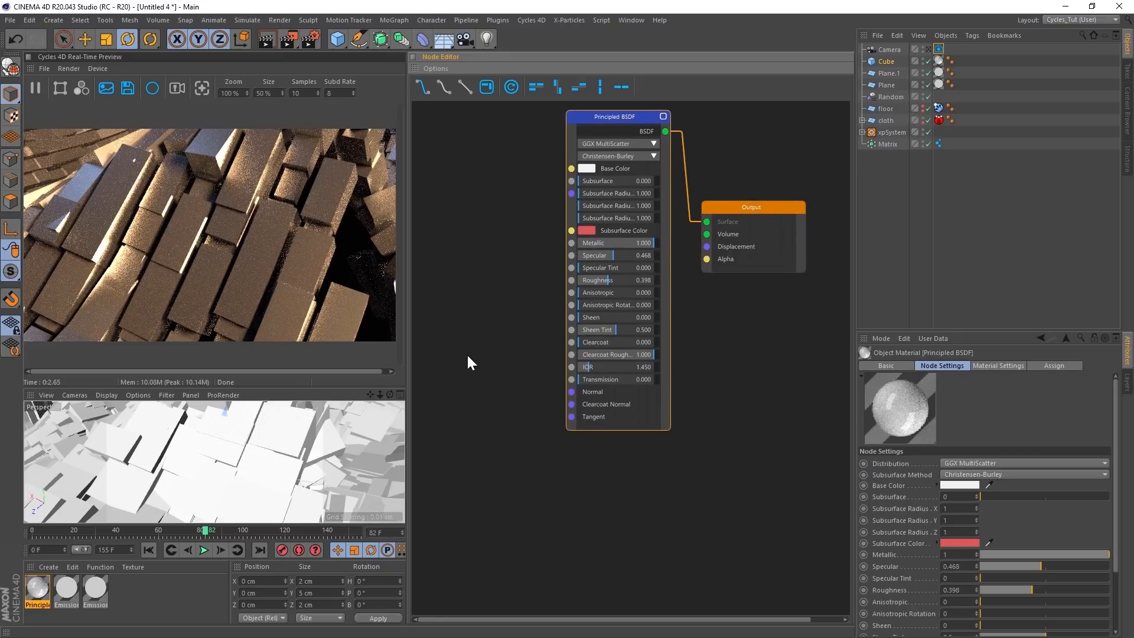
right_click(452, 347)
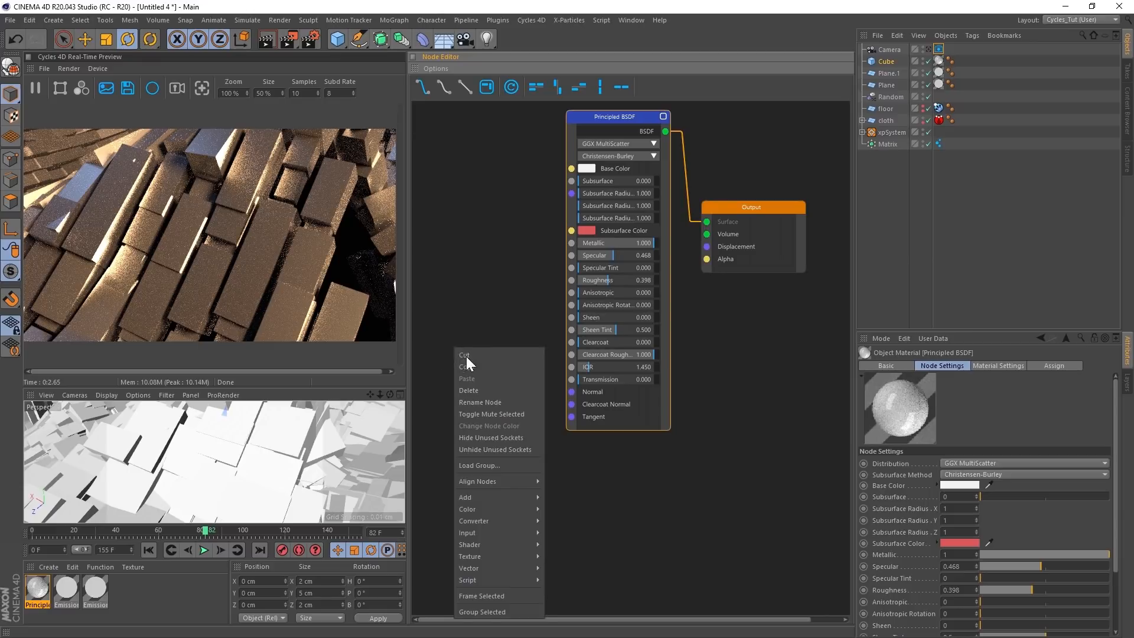
mouse_move(505, 542)
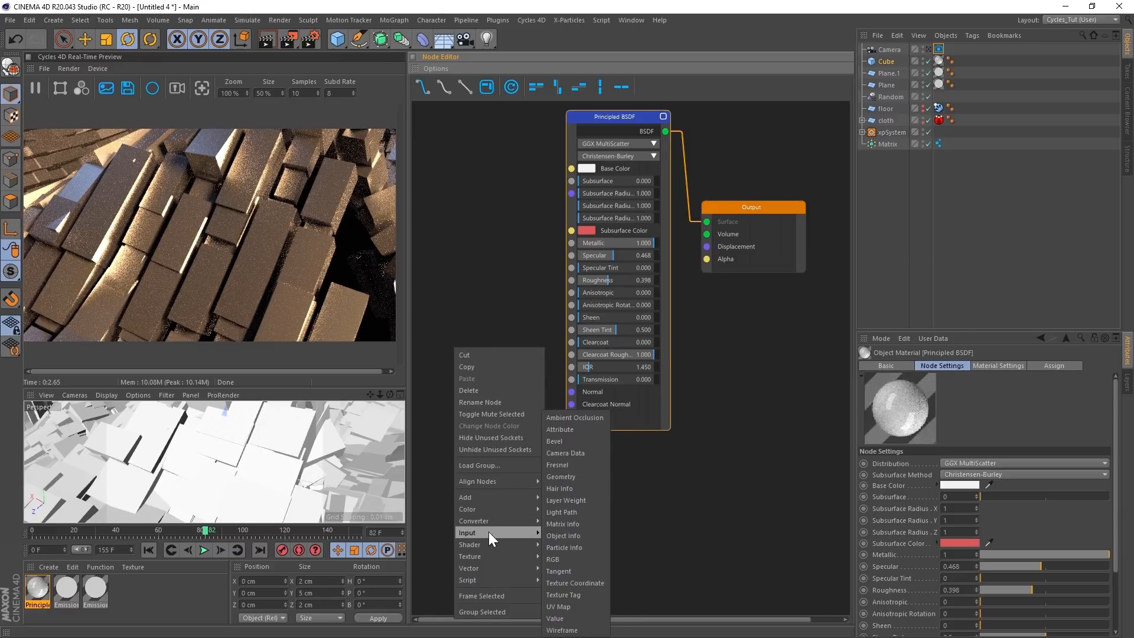
click(561, 442)
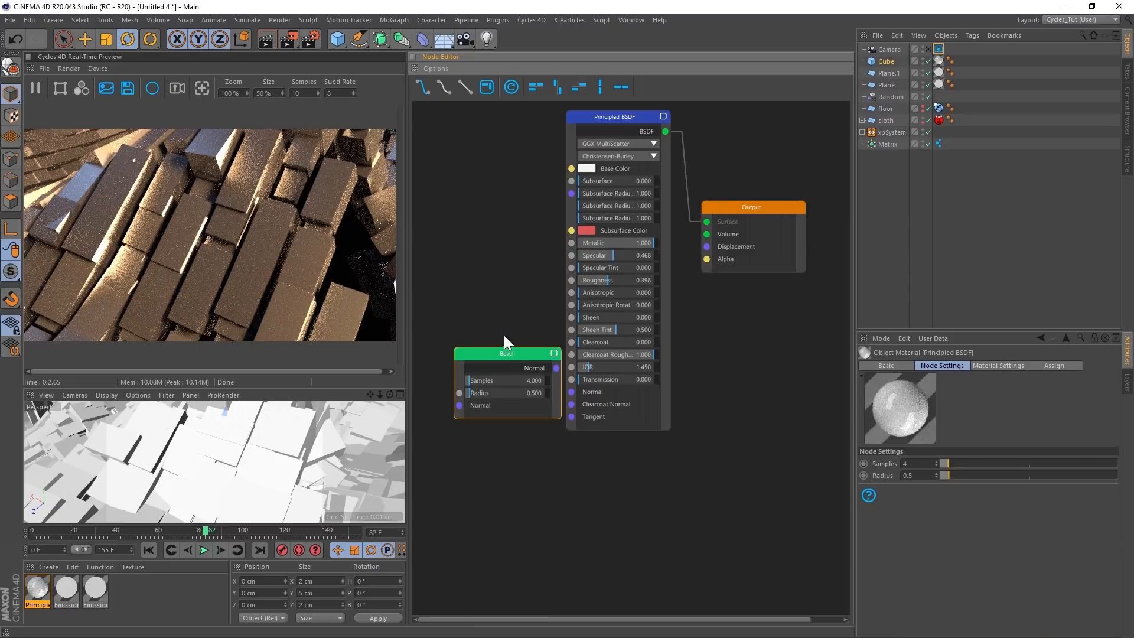
drag(512, 353, 491, 330)
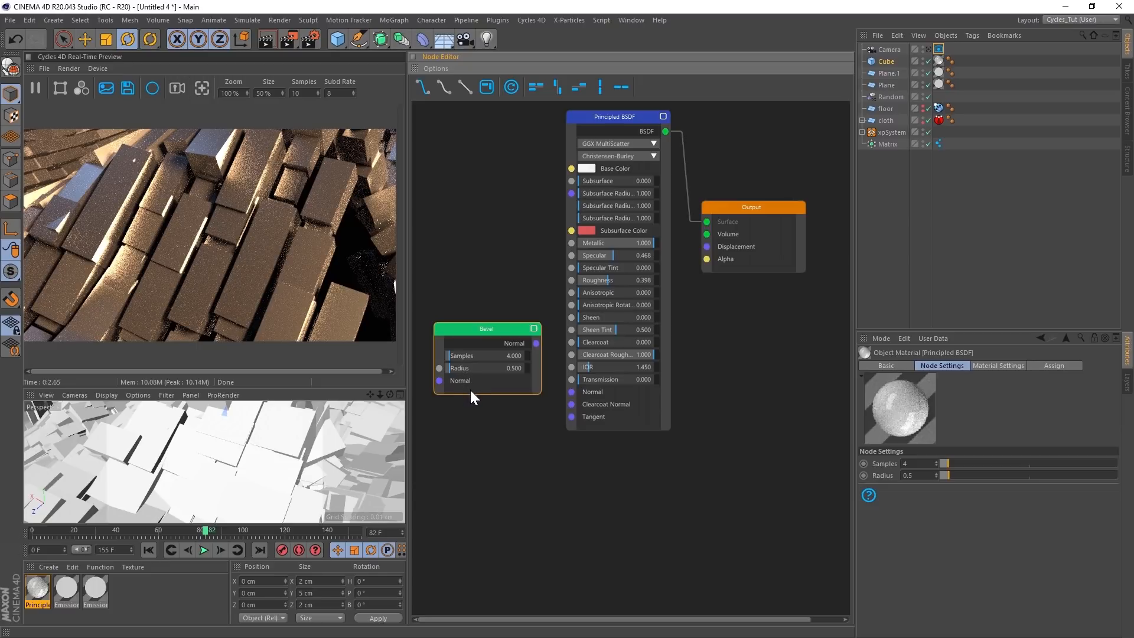
- Set the Bevel node's Radius to 0.005 and connect its Normal output to the Principled BSDF's Normal input
click(929, 475)
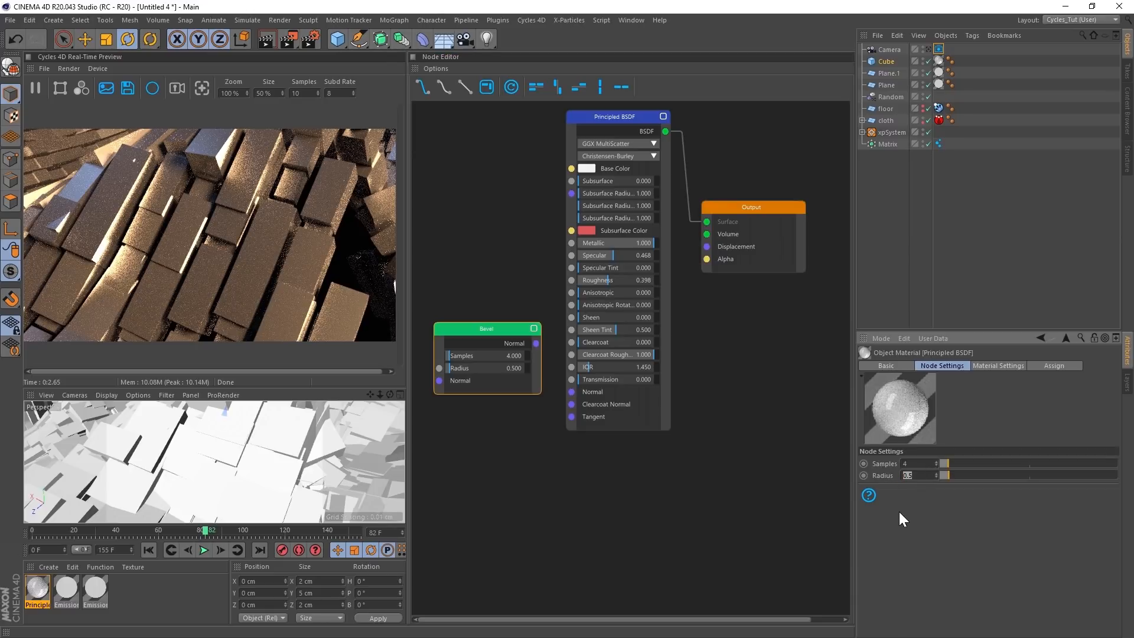
key(BackSpace)
key(Return)
drag(472, 327, 463, 325)
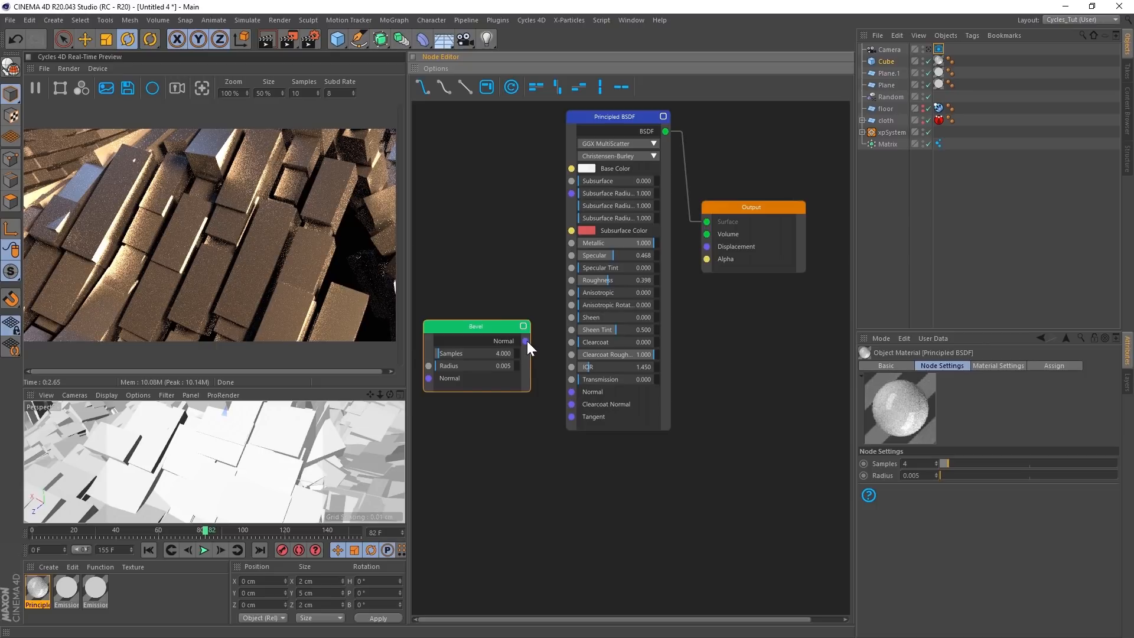
mouse_move(526, 342)
mouse_down()
mouse_move(522, 451)
mouse_move(570, 399)
mouse_move(542, 393)
mouse_move(530, 362)
mouse_up()
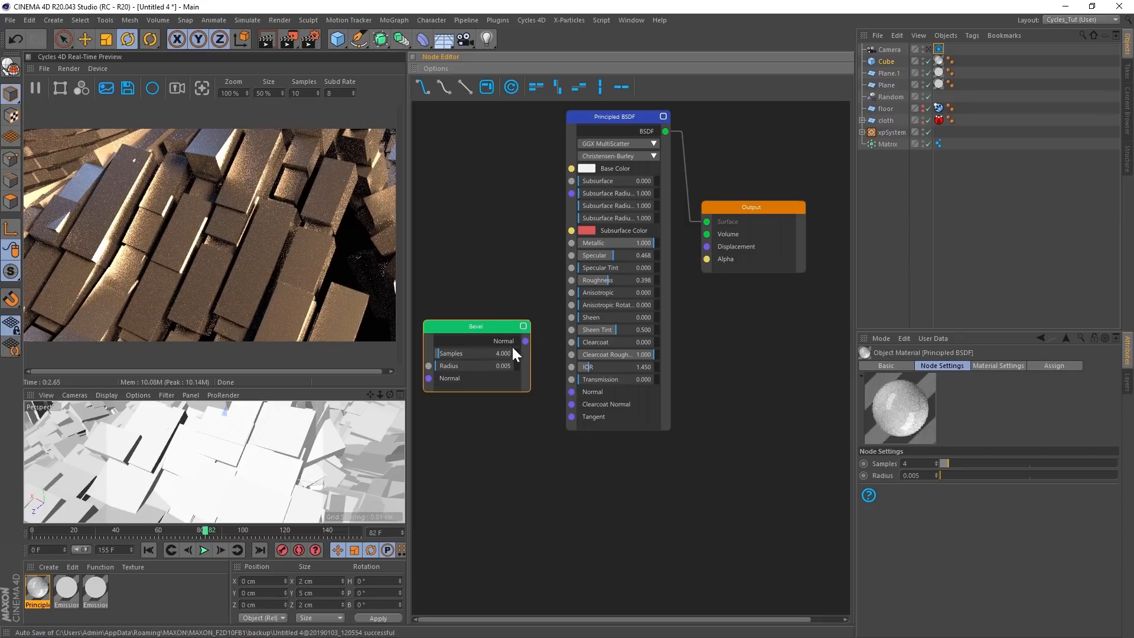
drag(526, 341, 571, 393)
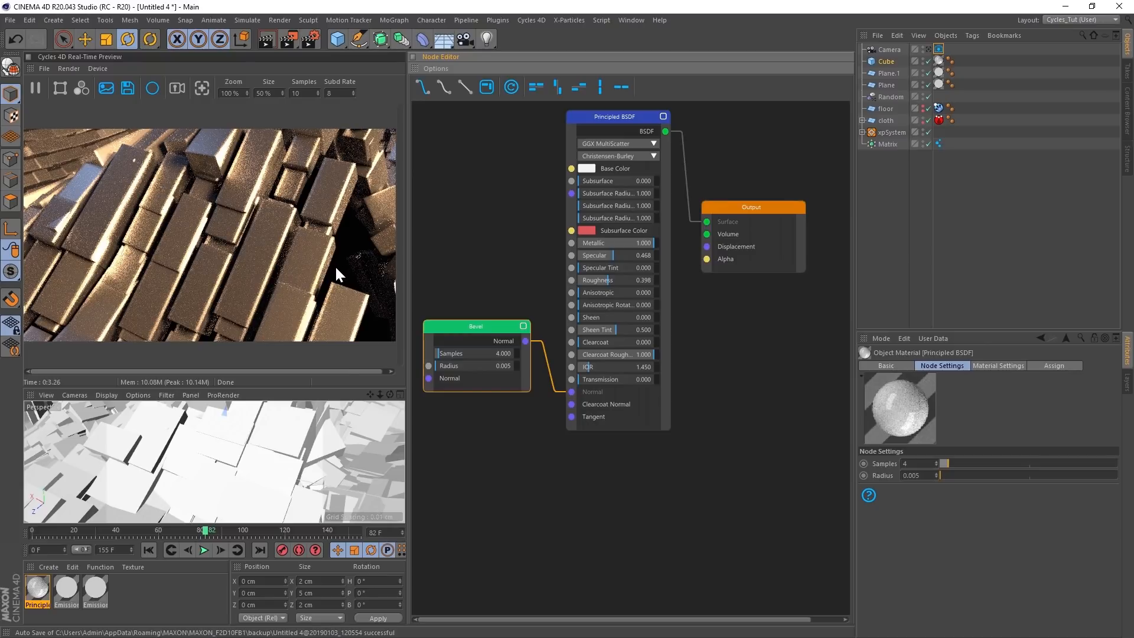
- Switch the Bevel node off and back on to compare the cube edges in a wider preview
scroll(244, 461, down, 1)
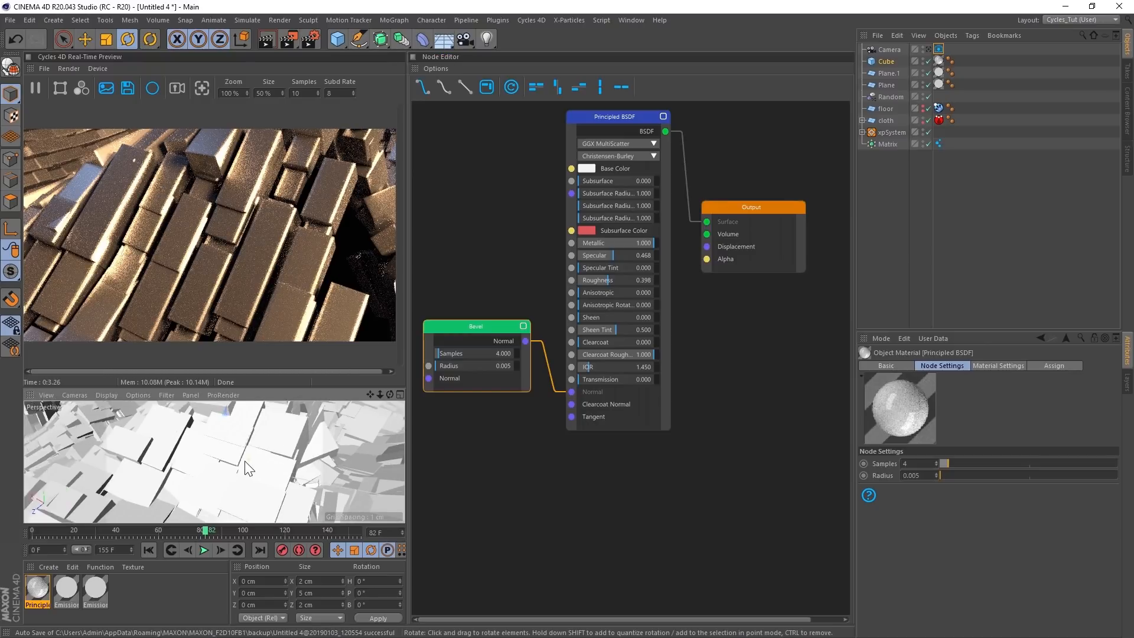
scroll(242, 464, down, 6)
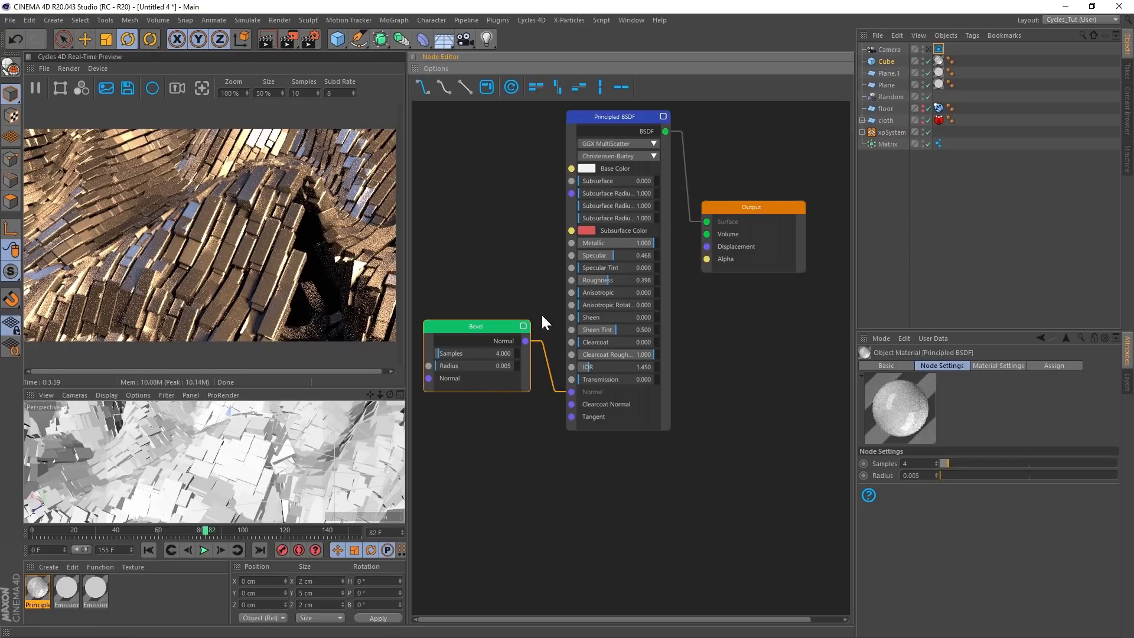
click(524, 326)
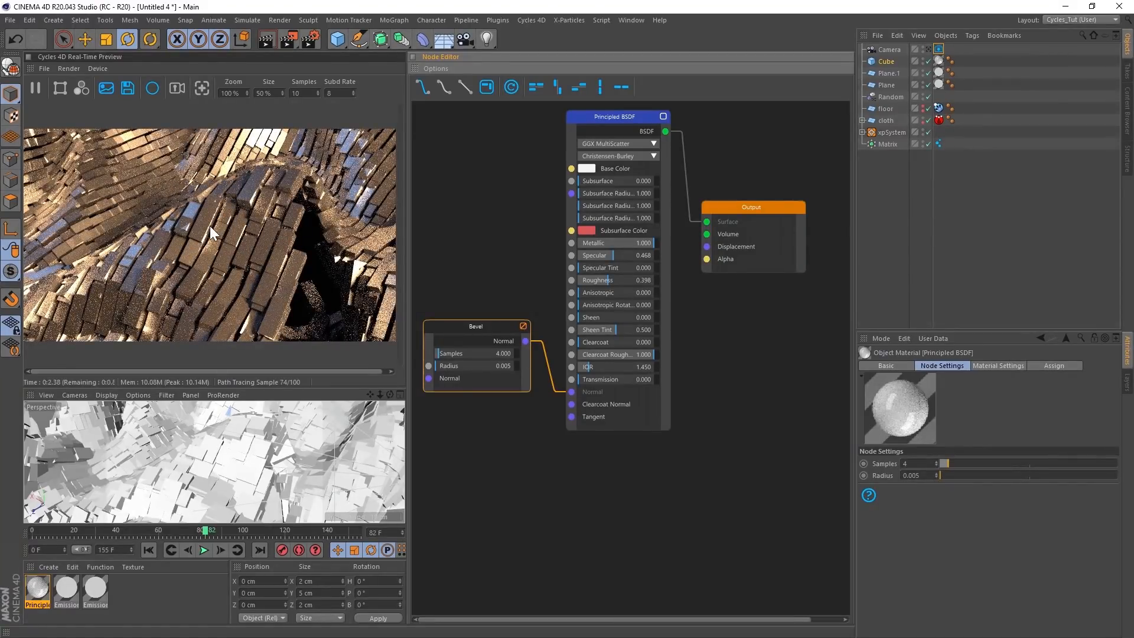
click(524, 326)
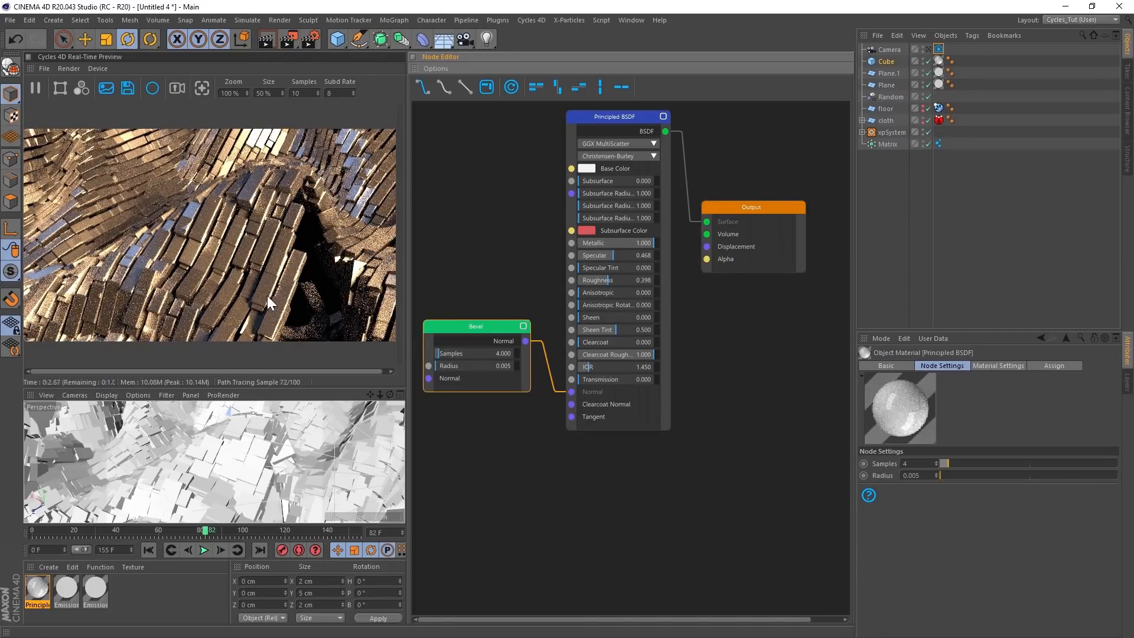
- Activate the Camera's view and pull it back to frame more of the cloth folds
click(929, 49)
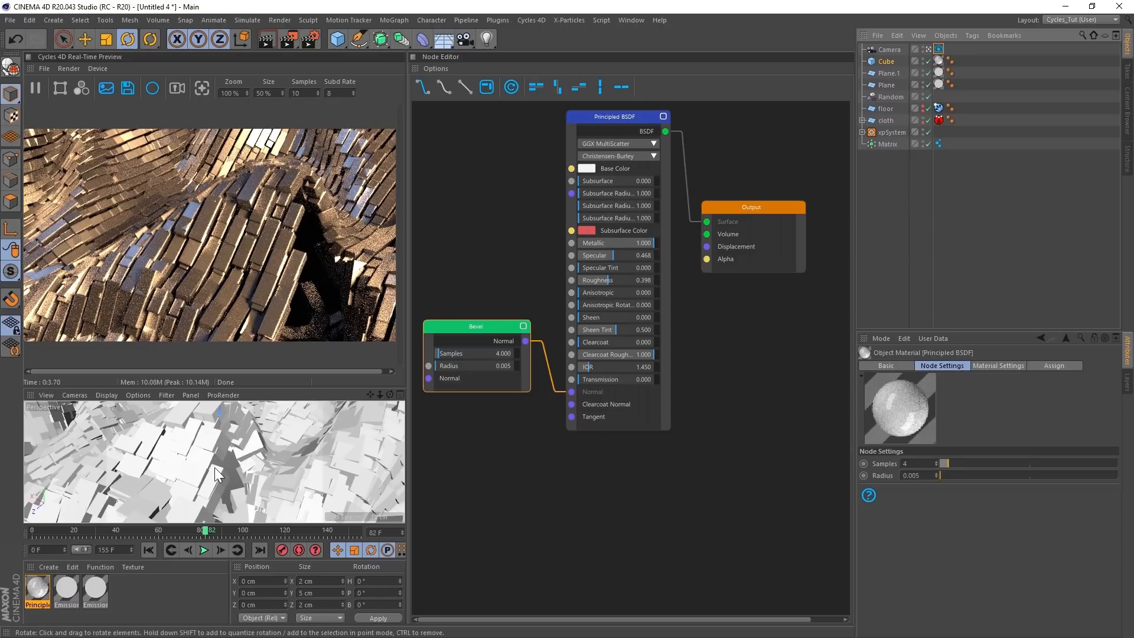
scroll(233, 447, down, 5)
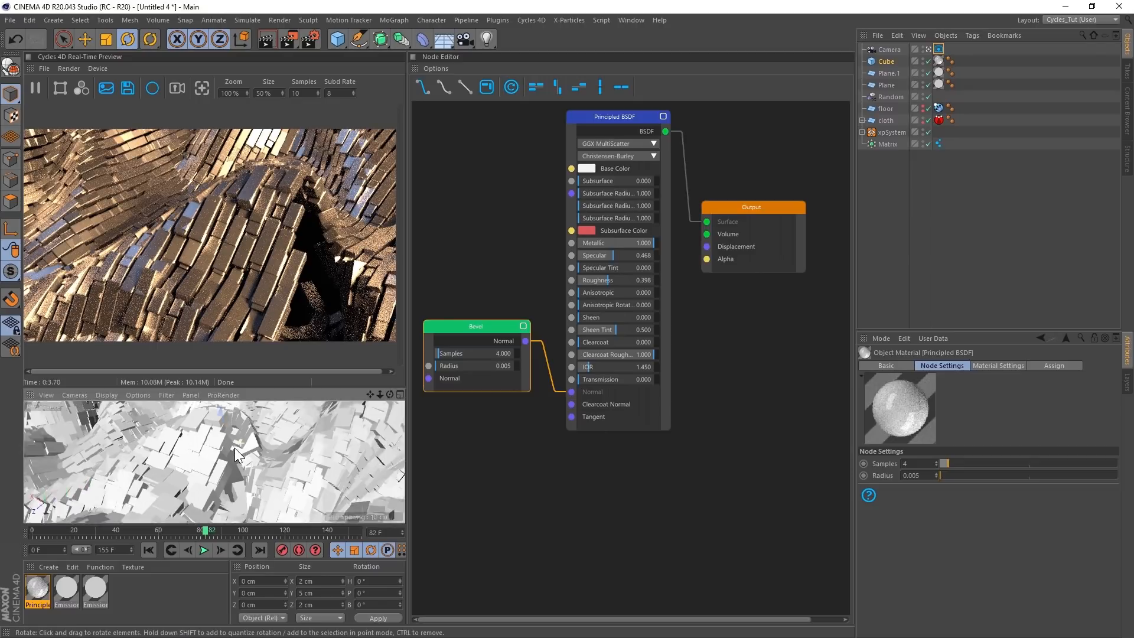
scroll(244, 447, down, 4)
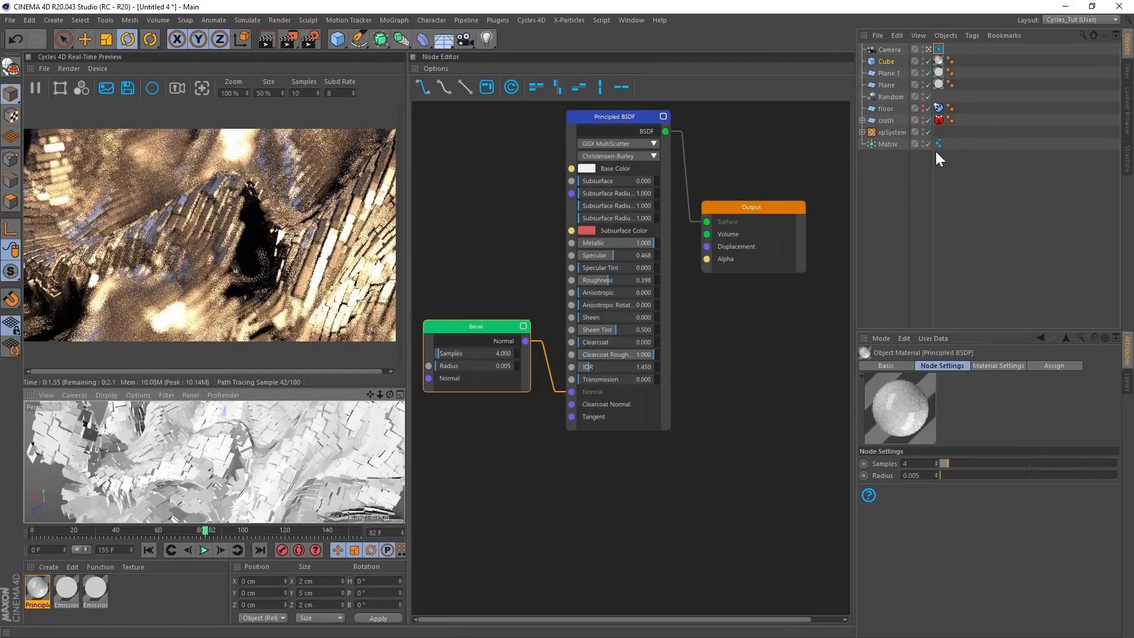
- Set the Camera's focus distance by picking a point on the central cube ridge
click(888, 51)
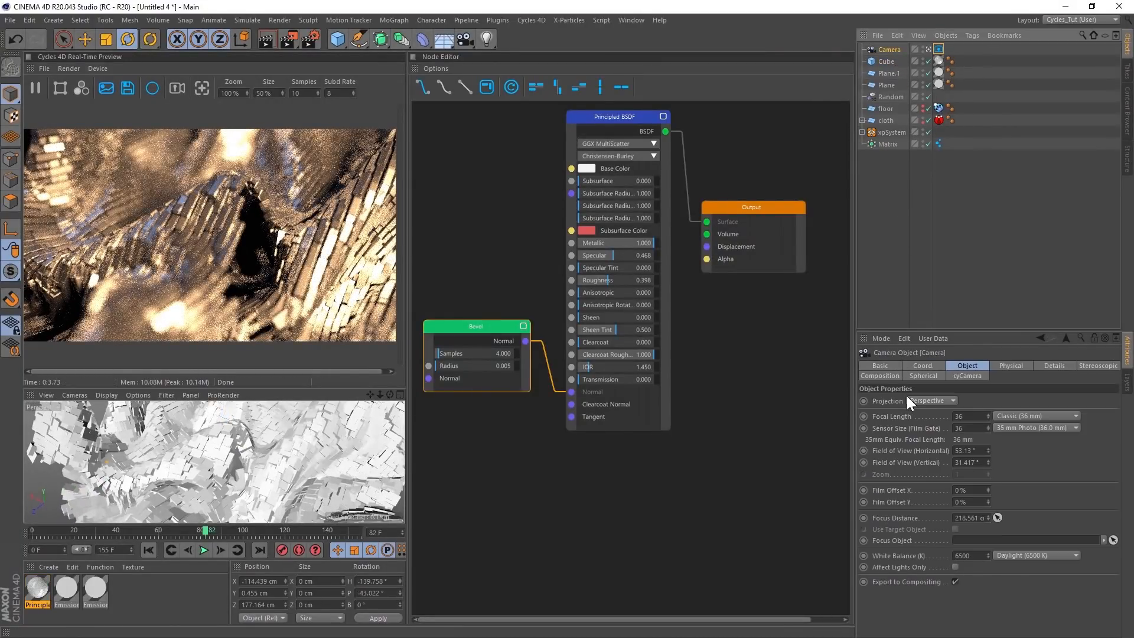
click(938, 49)
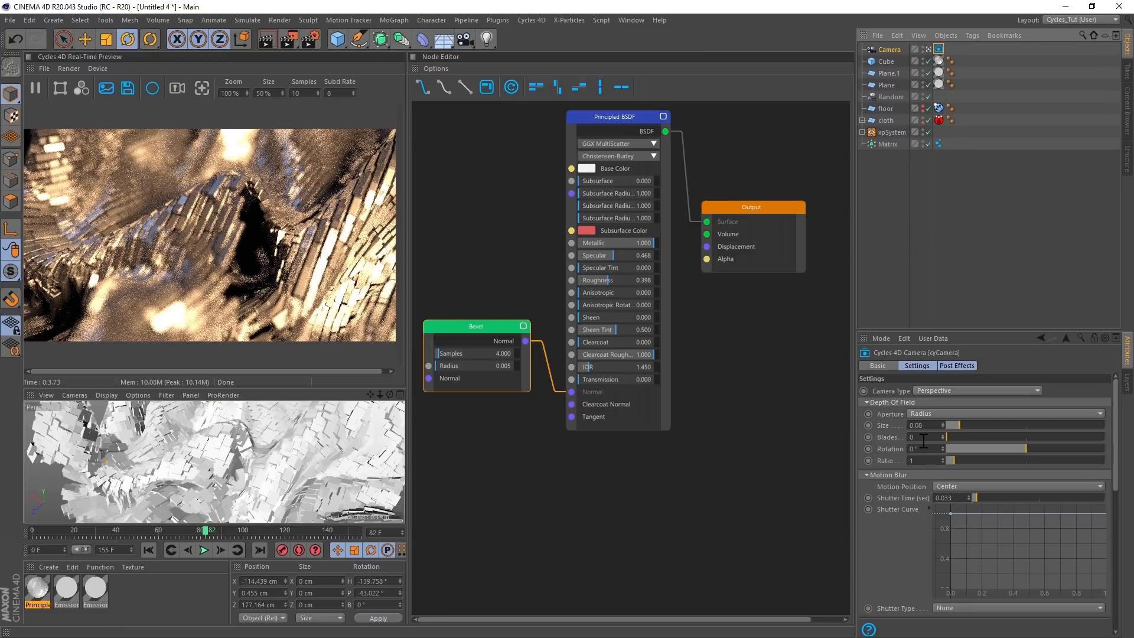
click(883, 49)
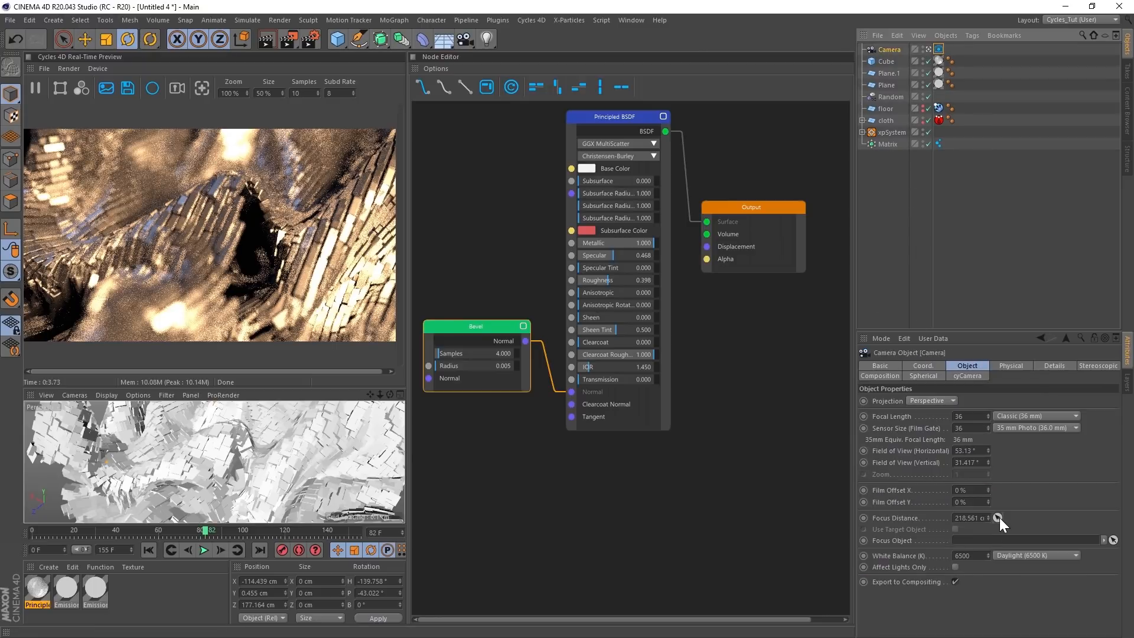
click(218, 431)
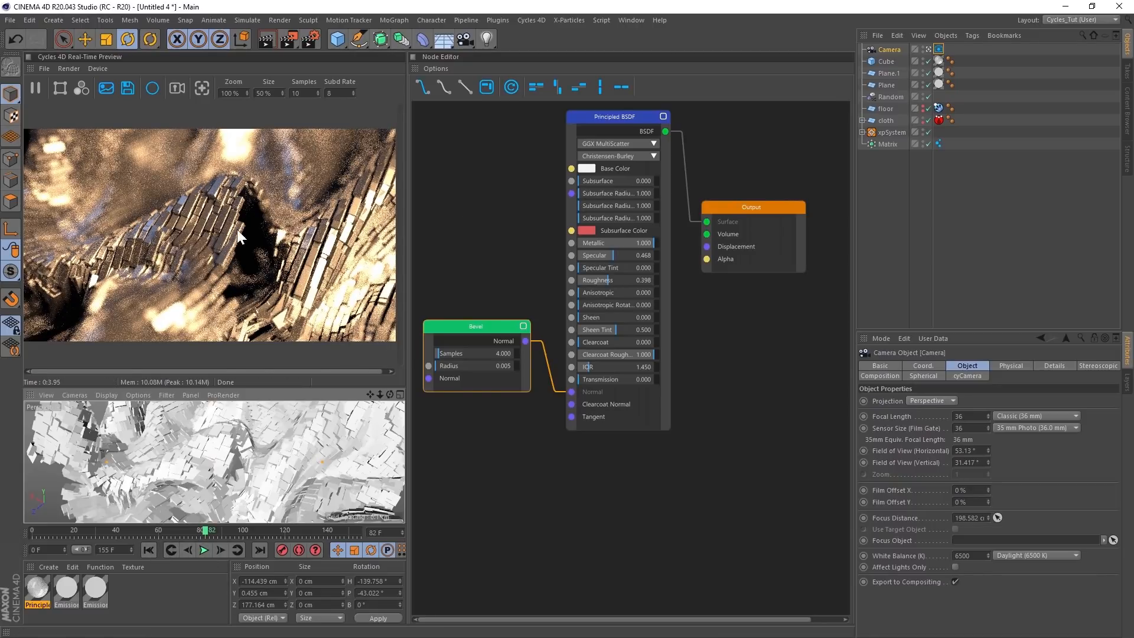
- Play the cloth simulation from the start and stop it at frame 68
click(148, 550)
click(204, 550)
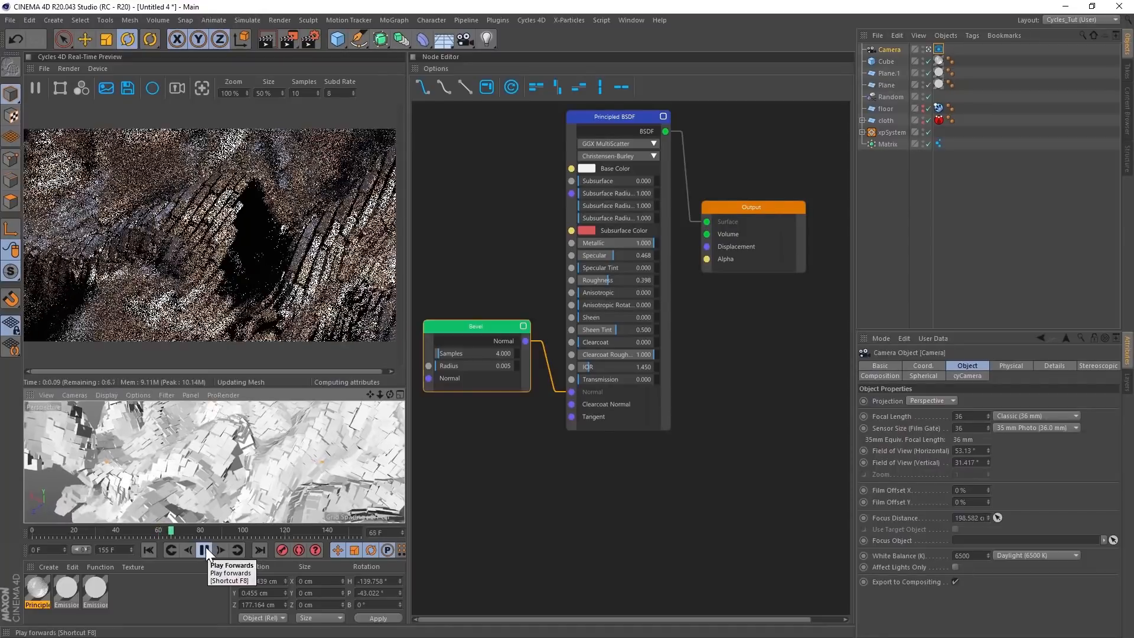
click(205, 550)
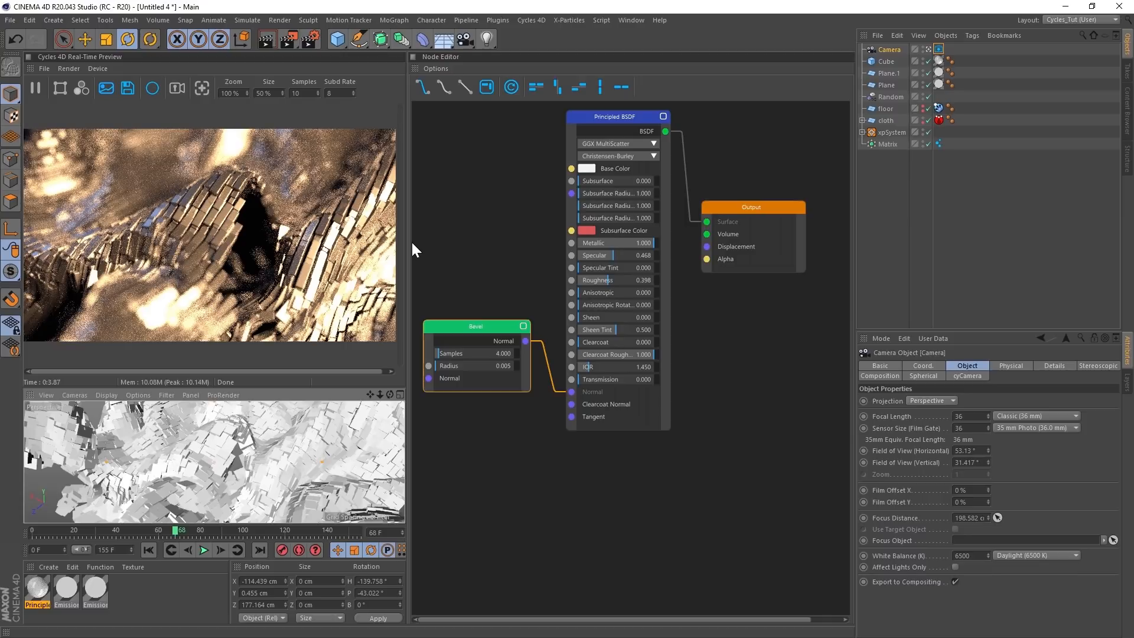
- Enlarge the real-time preview area in both directions and set its Samples to 25
drag(408, 246, 647, 303)
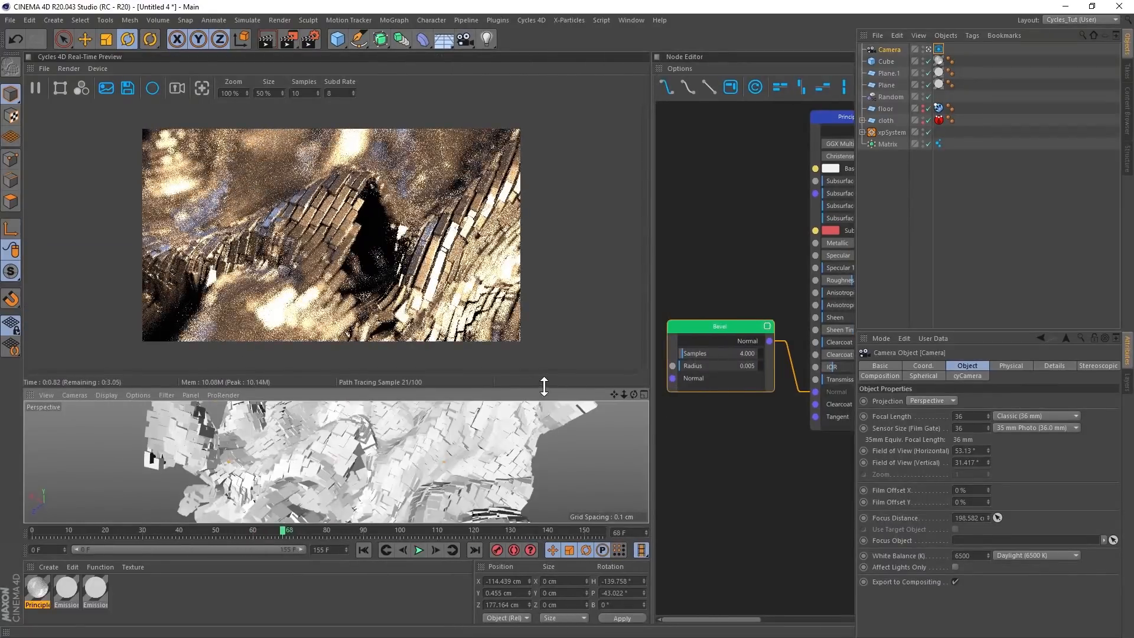
drag(544, 386, 552, 460)
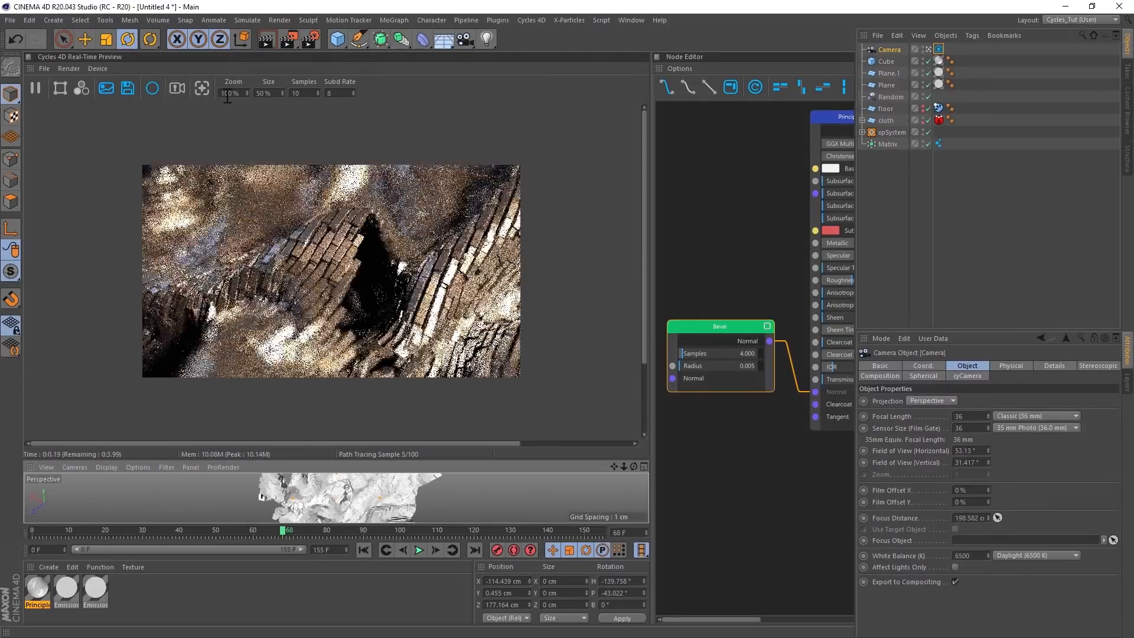
click(295, 94)
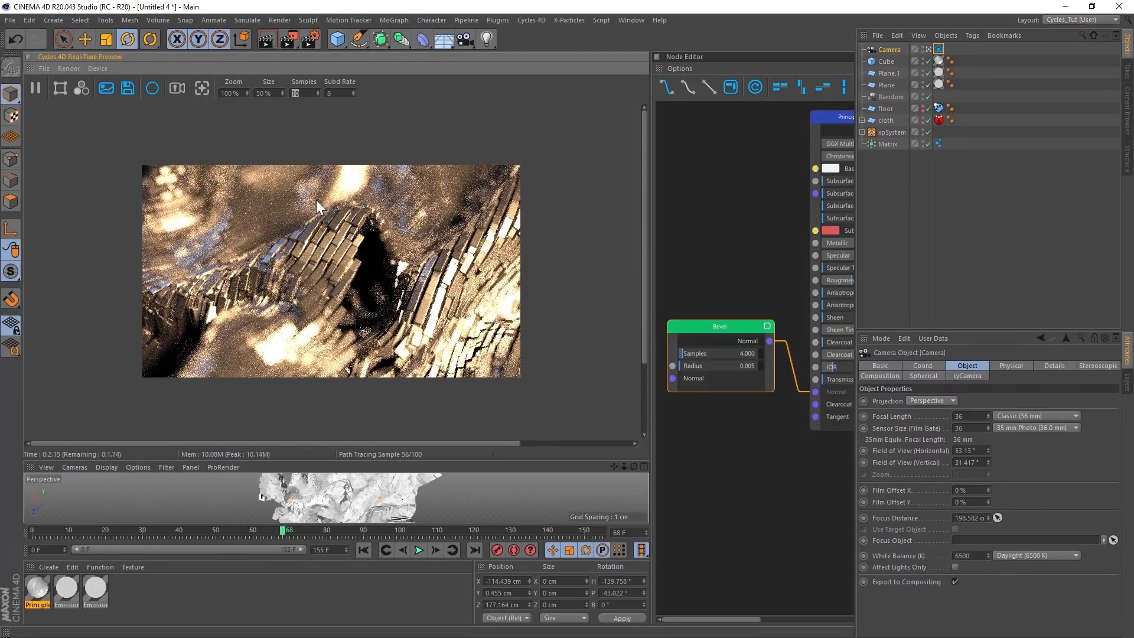
text(25)
key(Return)
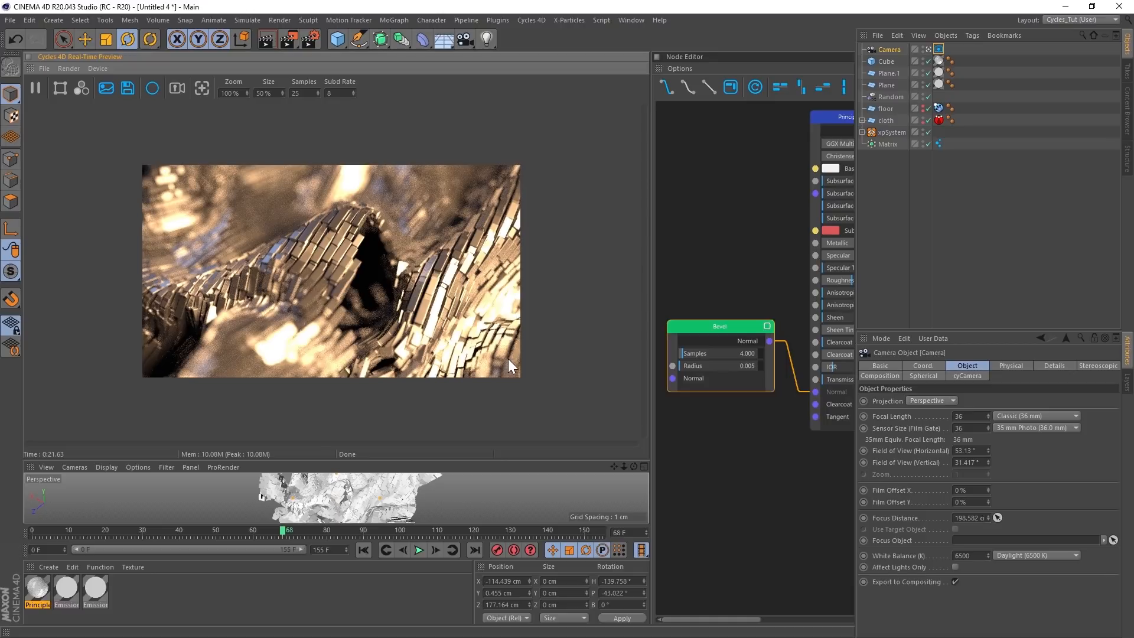
- Open the settings of the Matrix object's Cycles 4D Instance tag
click(940, 143)
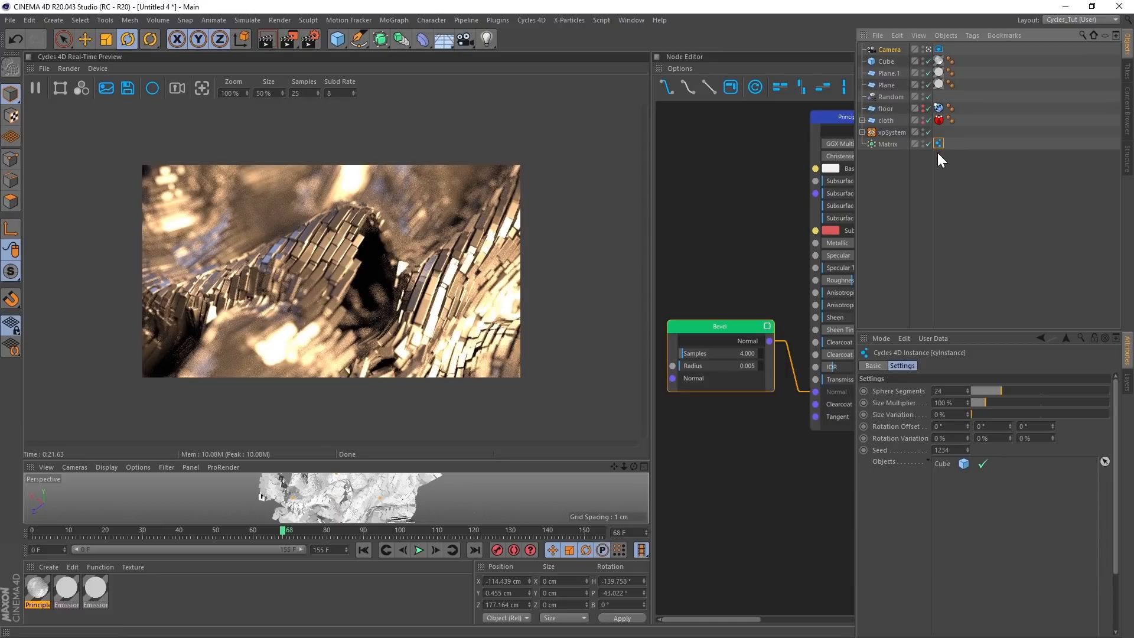